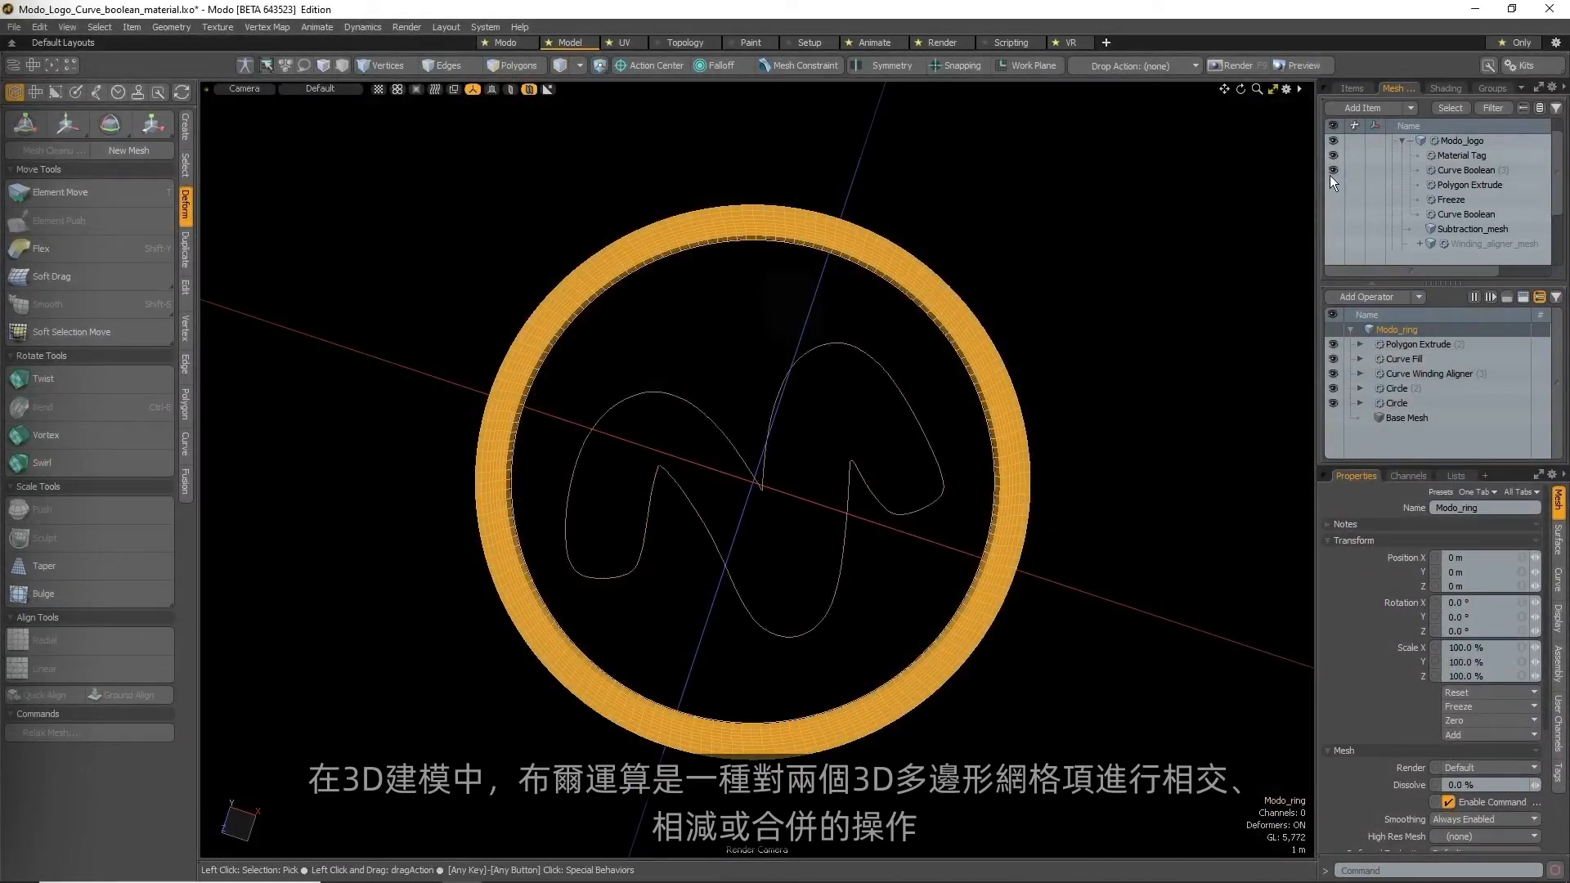
# Make Union_mesh, Winding_aligner_mesh and Subtraction_mesh visible under Modo_logo
pyautogui.scroll(-3, 1464, 221)
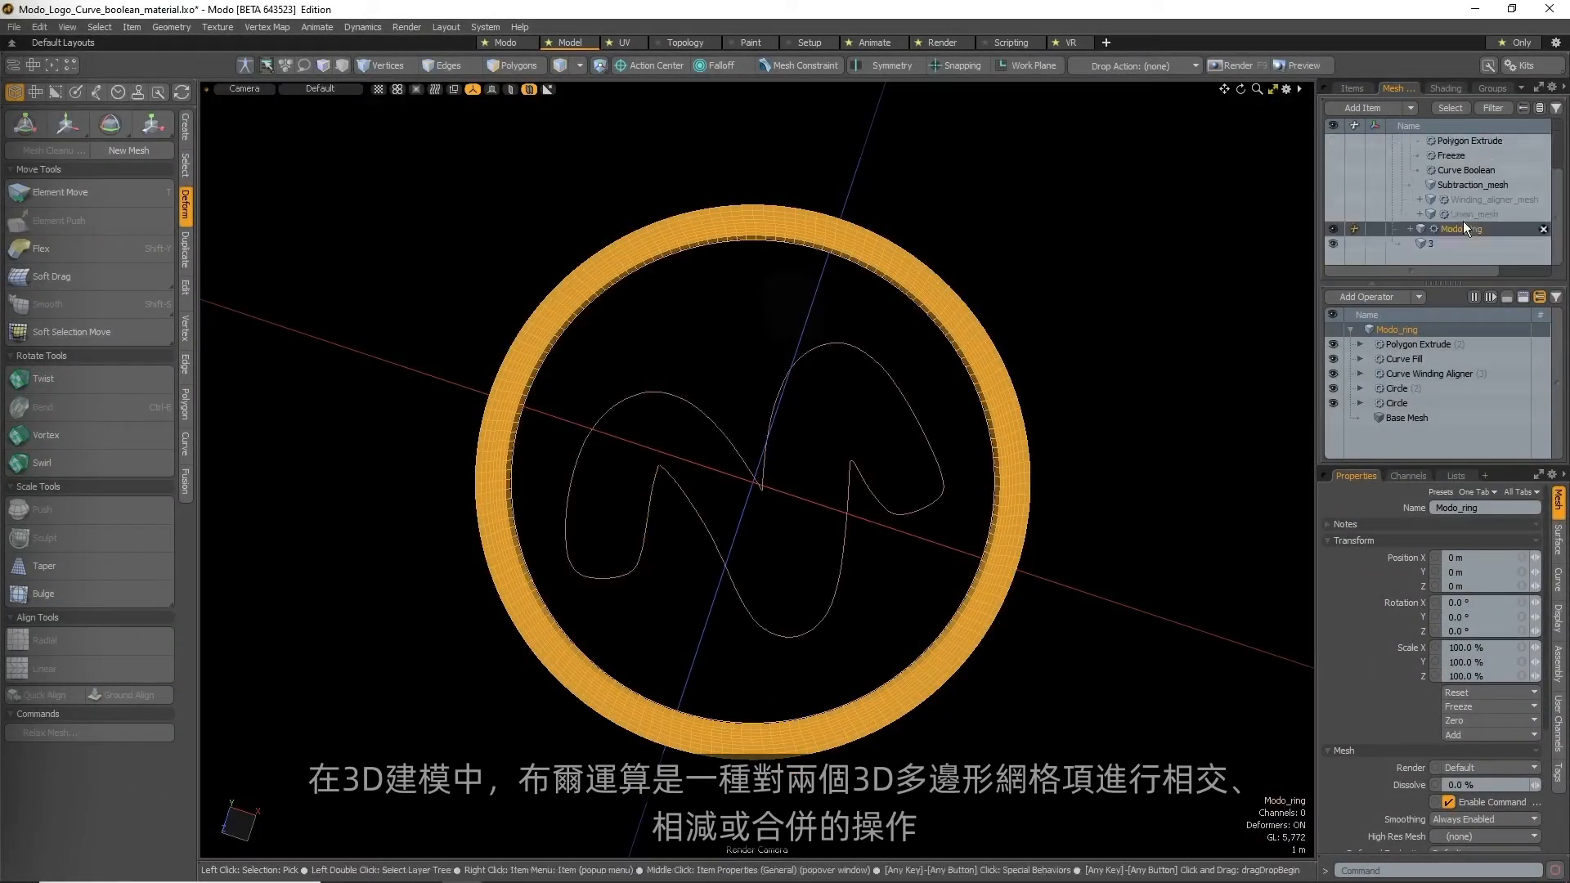
pyautogui.click(1334, 213)
pyautogui.click(1334, 200)
pyautogui.click(1333, 185)
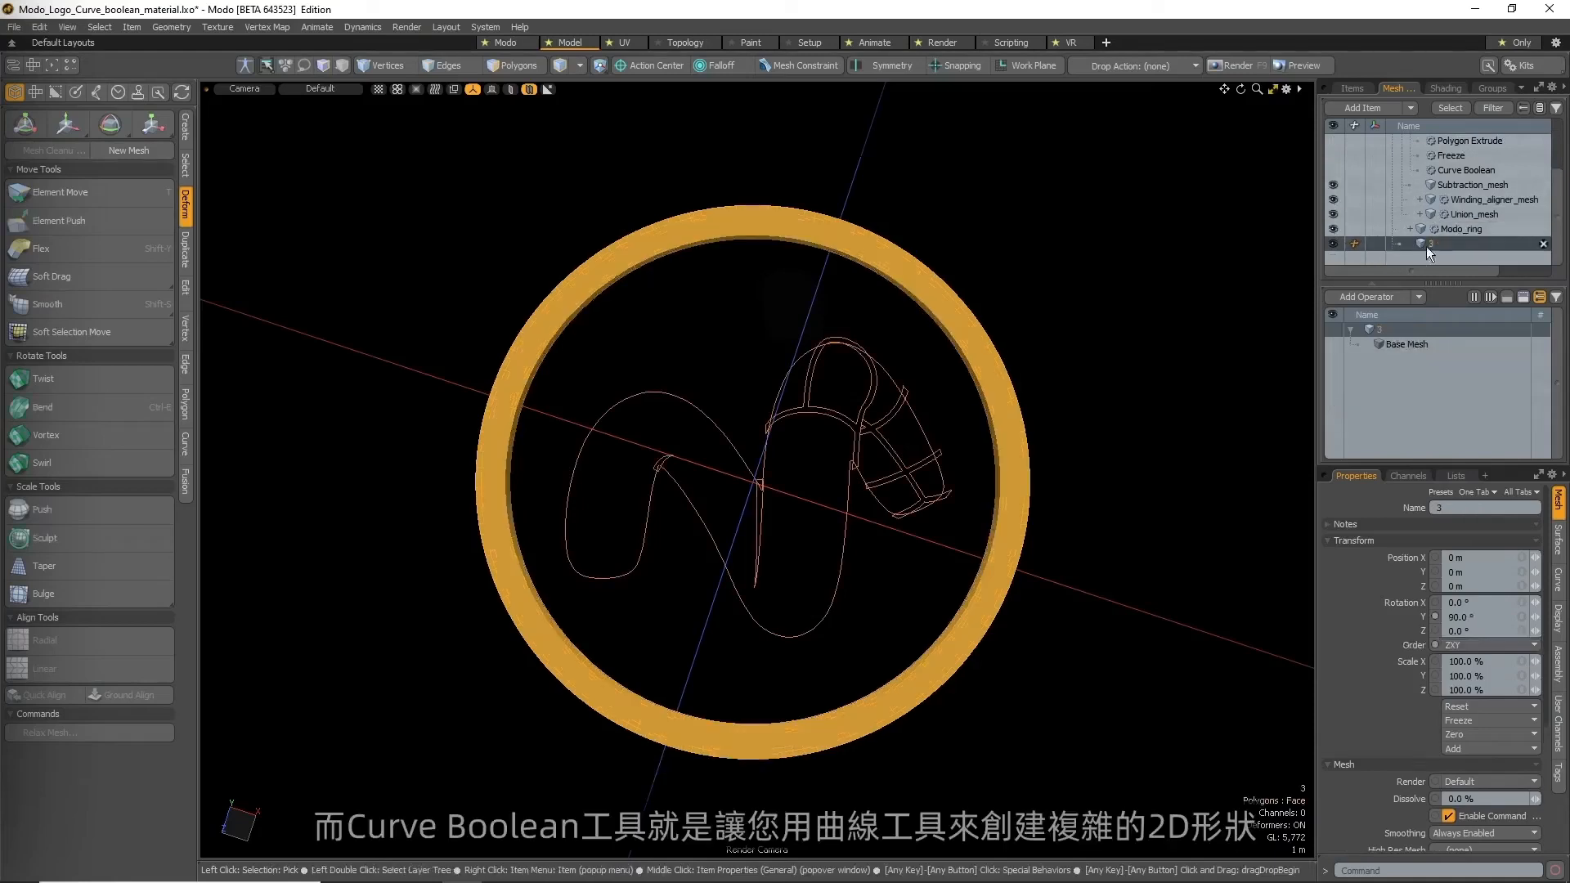
# Expand Modo_ring and turn off its Polygon Extrude, Curve Fill and Curve Winding Aligner operations
pyautogui.doubleClick(1406, 229)
pyautogui.click(1409, 228)
pyautogui.moveTo(1334, 188); pyautogui.dragTo(1334, 215)
pyautogui.keyDown('alt'); pyautogui.moveTo(1139, 263); pyautogui.dragTo(1254, 278); pyautogui.keyUp('alt')
pyautogui.keyDown('alt'); pyautogui.moveTo(1075, 432); pyautogui.dragTo(1027, 340); pyautogui.keyUp('alt')
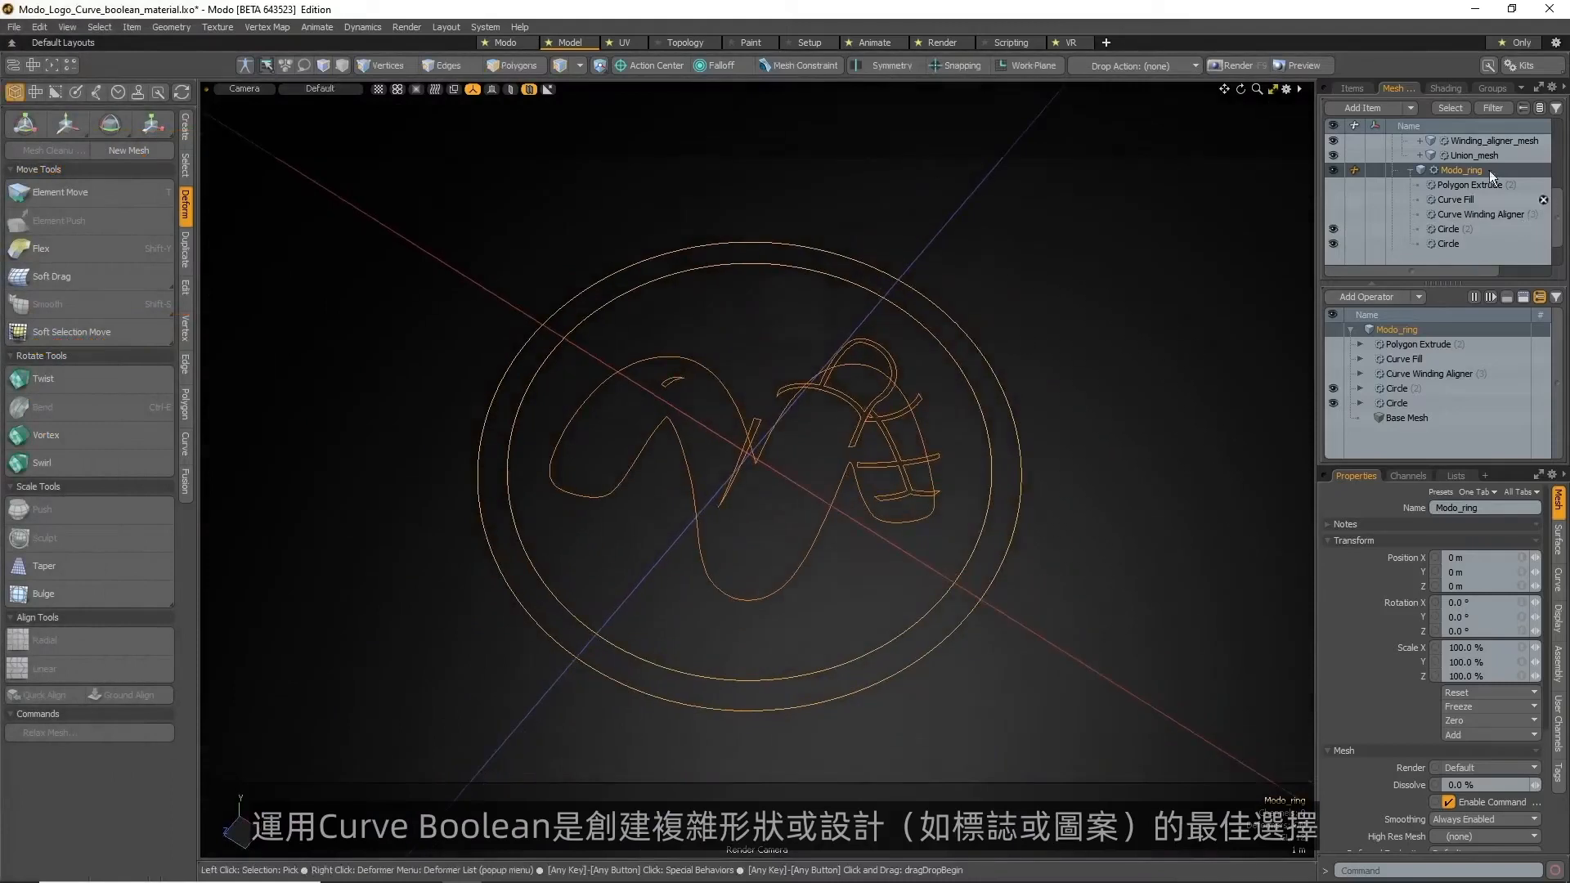
# Enable the Curve Boolean, Freeze and Polygon Extrude operations of Modo_logo
pyautogui.scroll(5, 1560, 211)
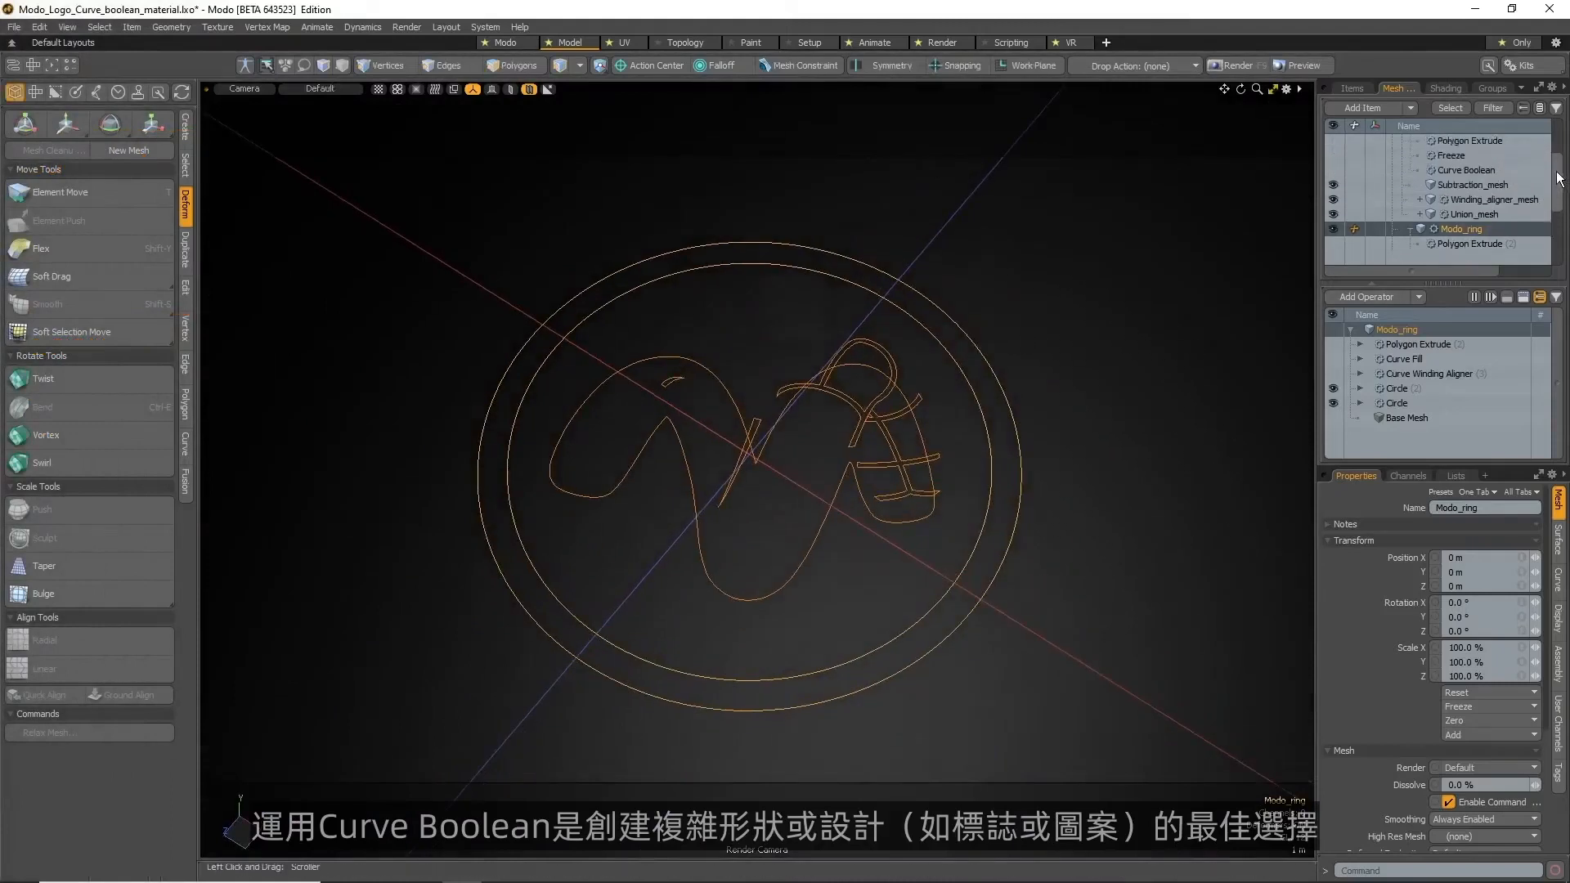
pyautogui.click(1334, 228)
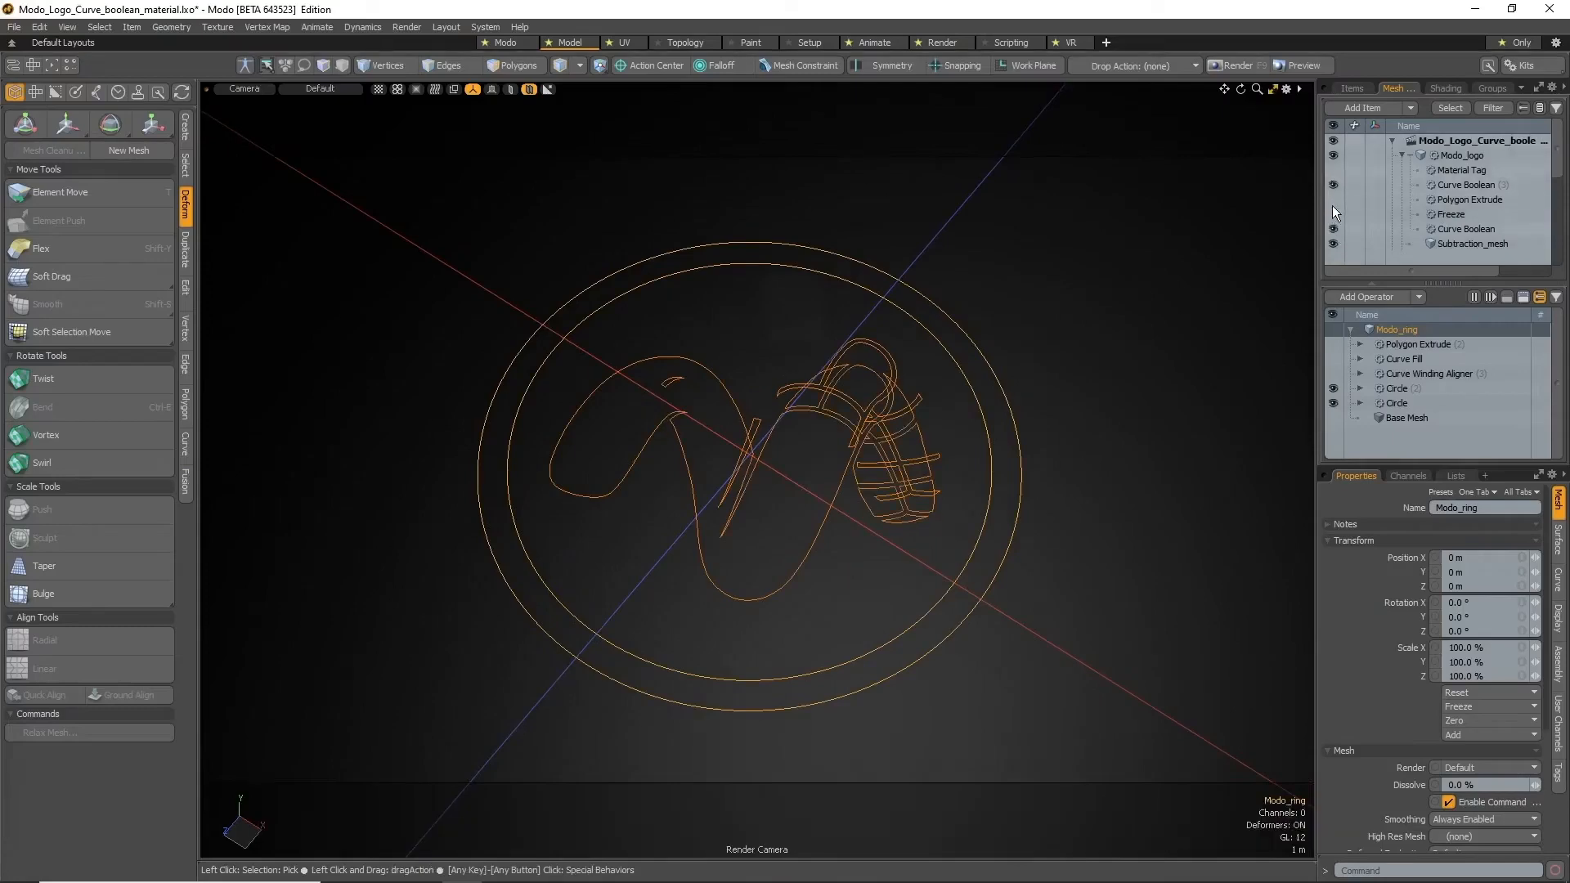
pyautogui.click(1333, 213)
pyautogui.click(1333, 198)
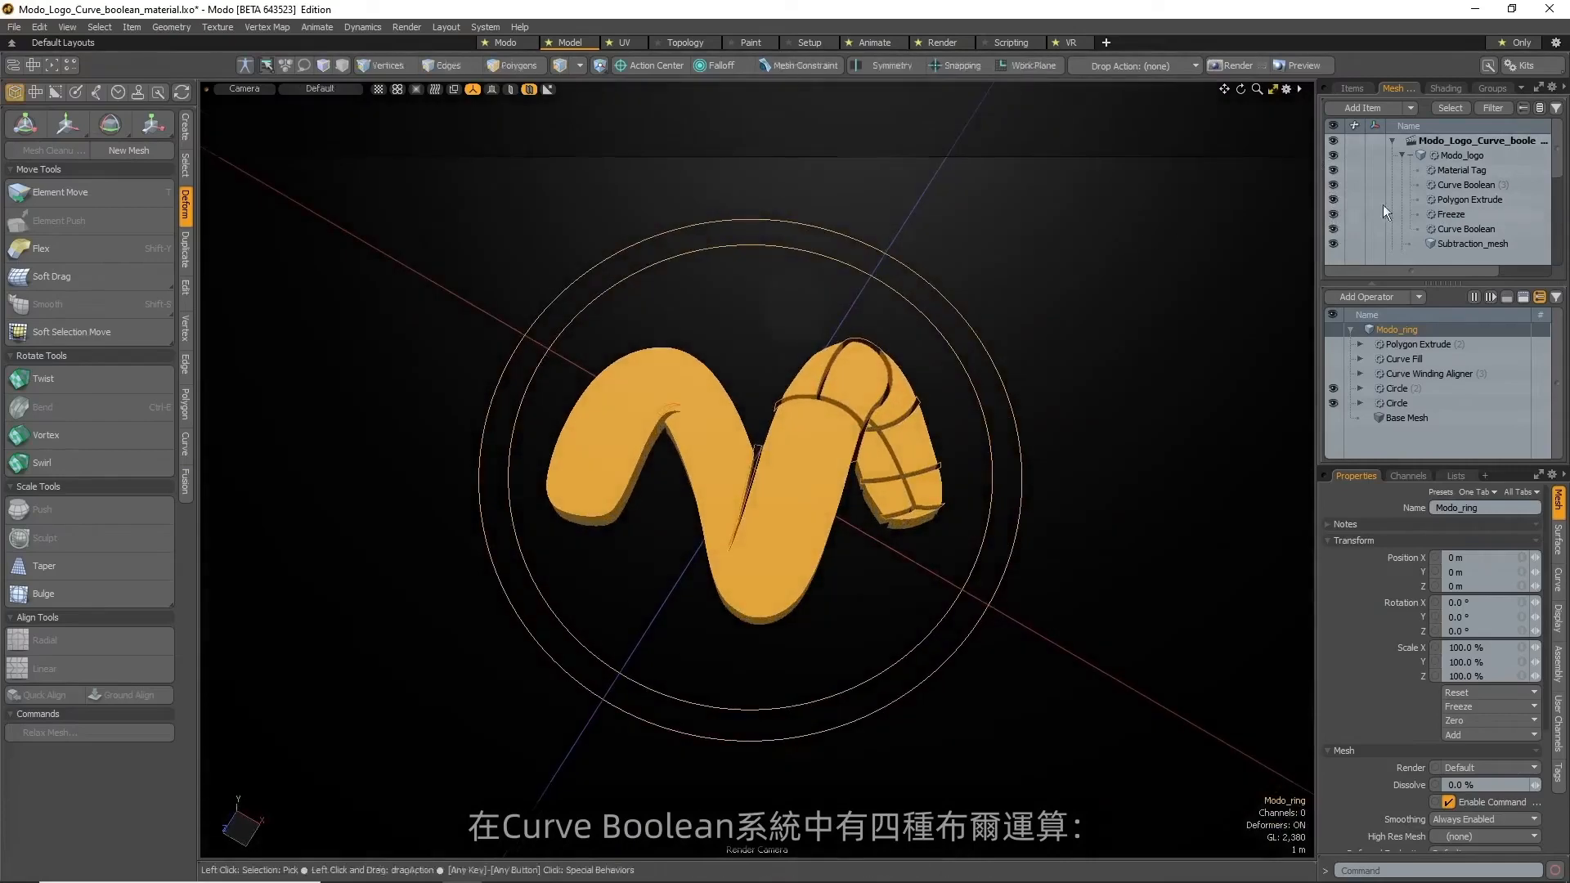
pyautogui.moveTo(1555, 175); pyautogui.dragTo(1553, 249)
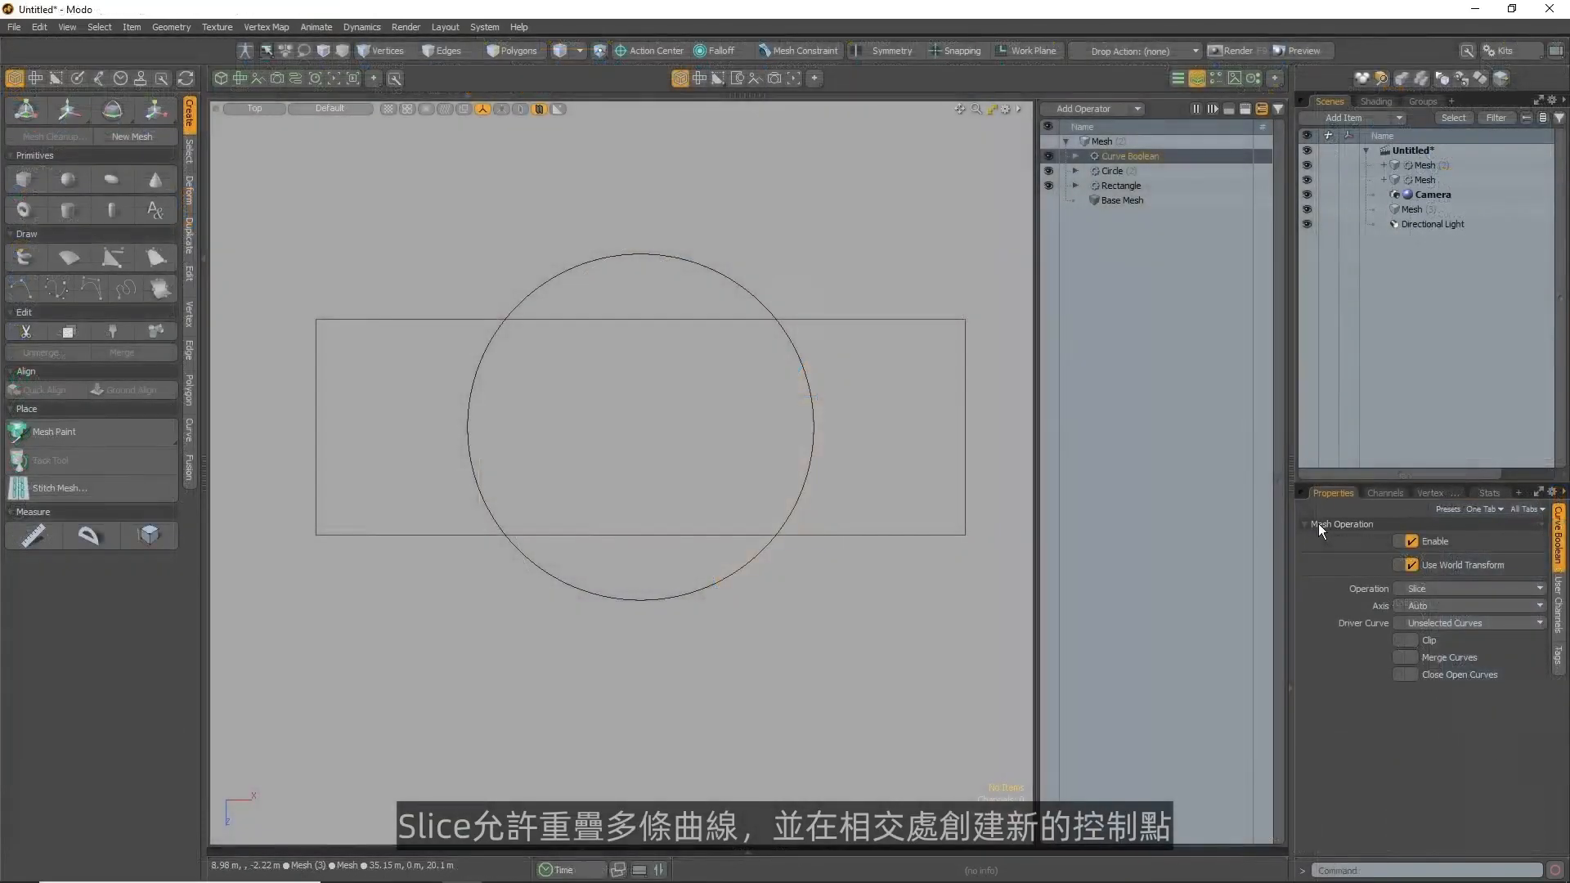
# Select points where the circle and rectangle cross, and change the Curve Boolean operation to Union
pyautogui.press('1')
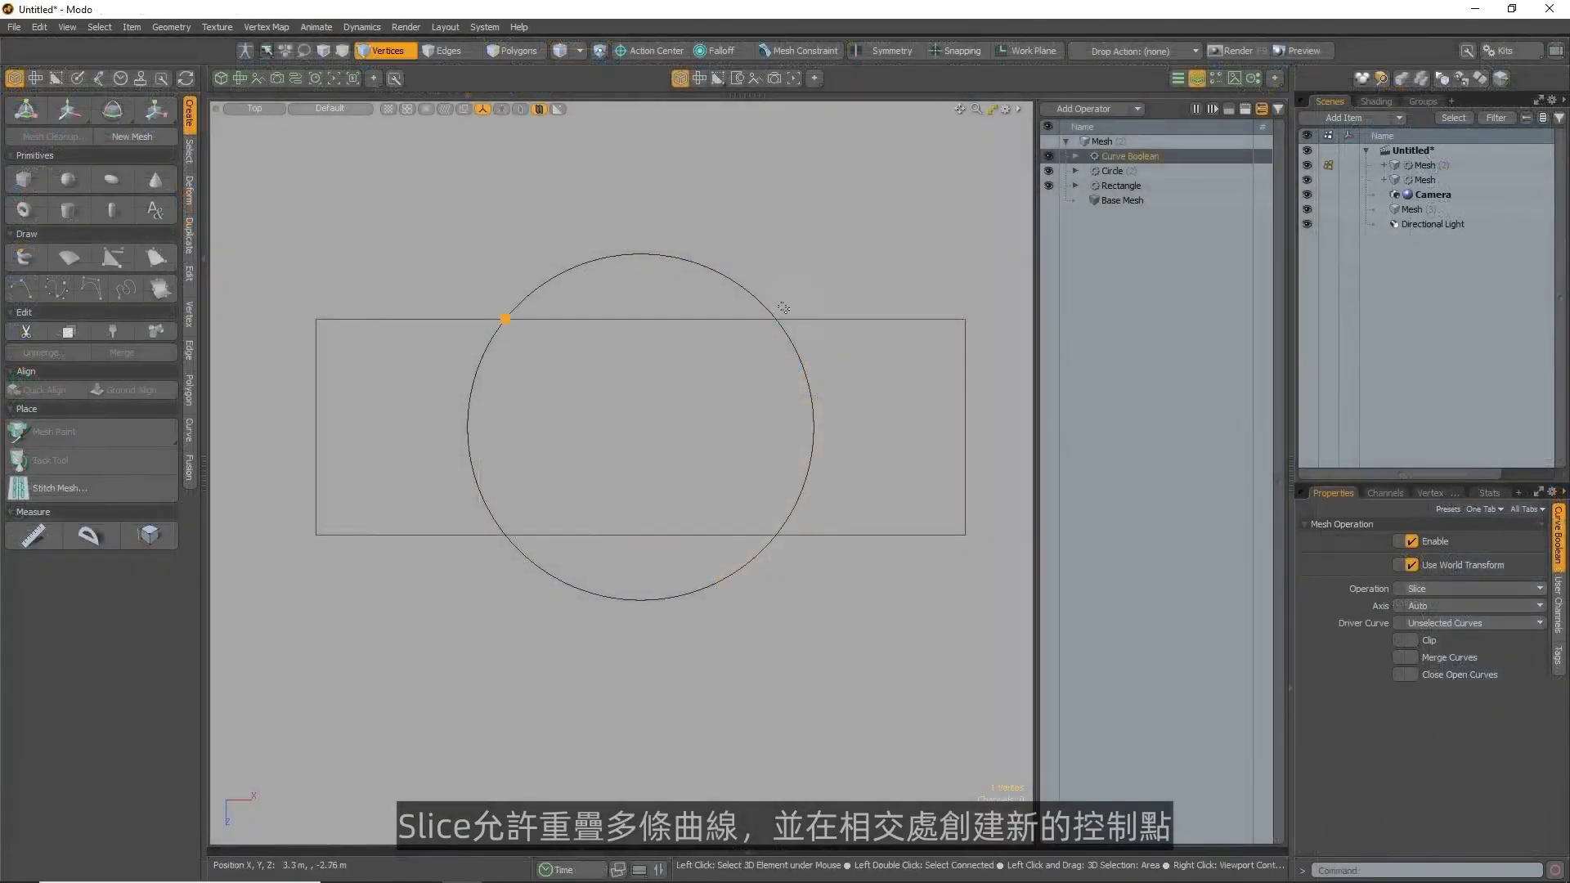
pyautogui.click(777, 536)
pyautogui.click(1469, 589)
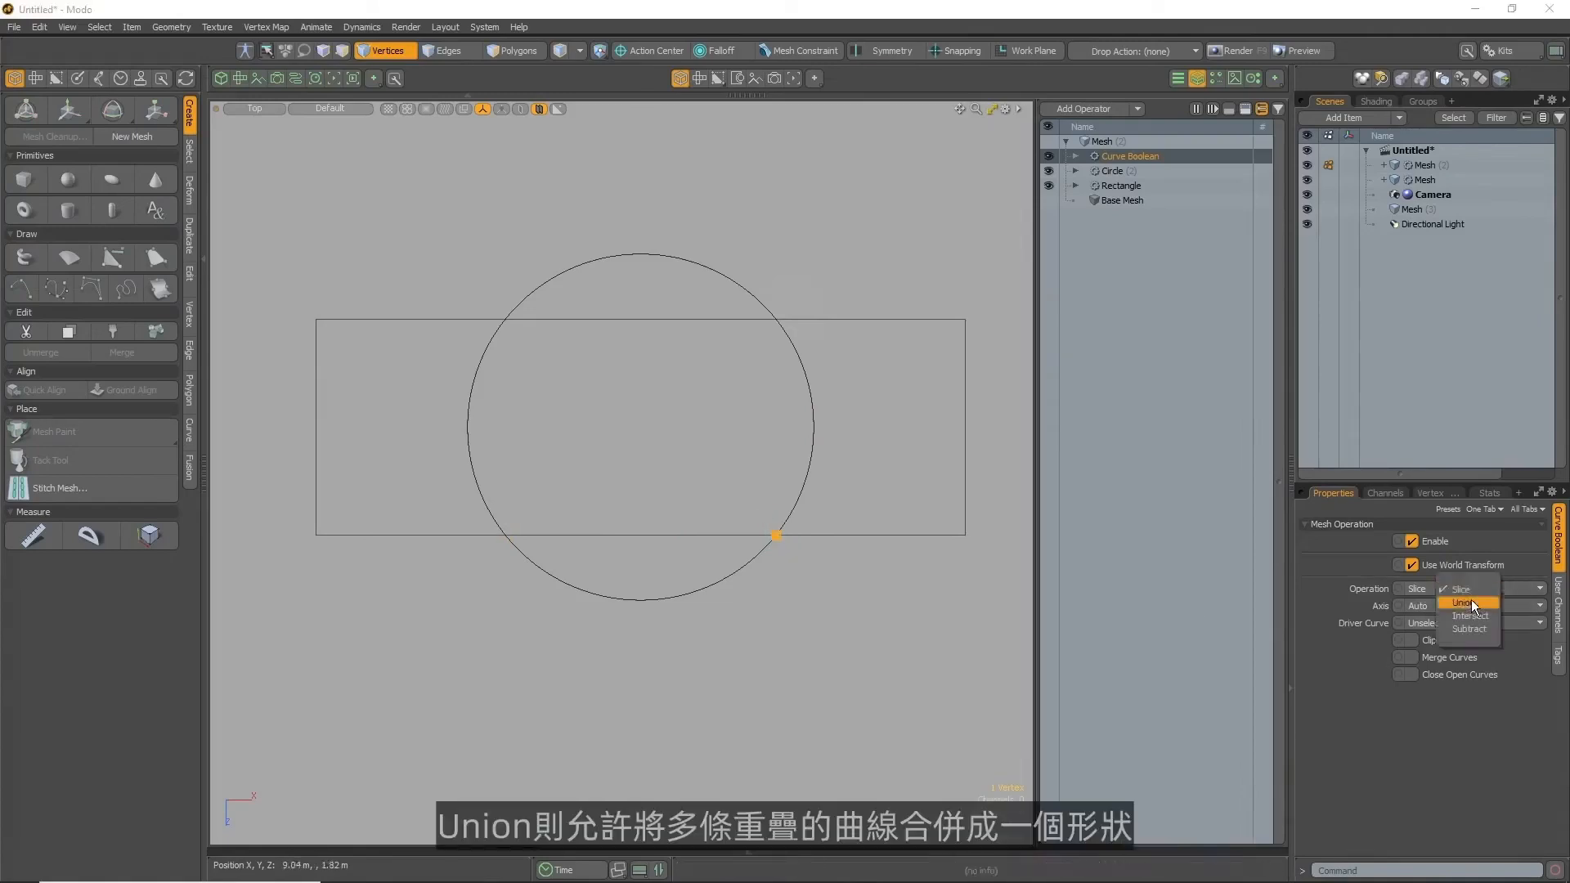
pyautogui.click(1471, 602)
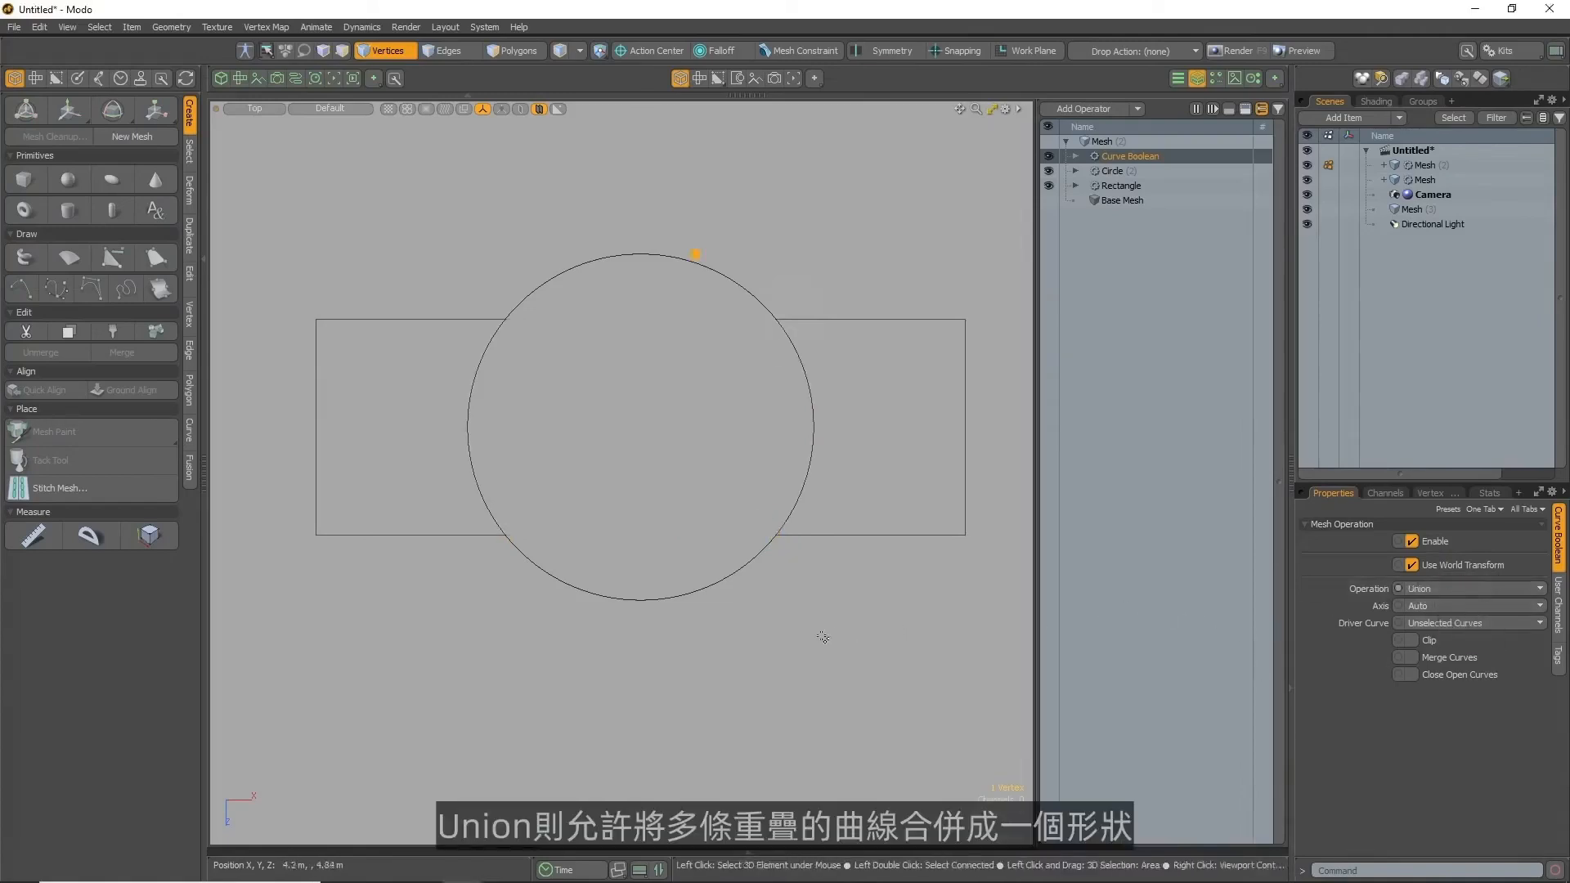
pyautogui.click(858, 625)
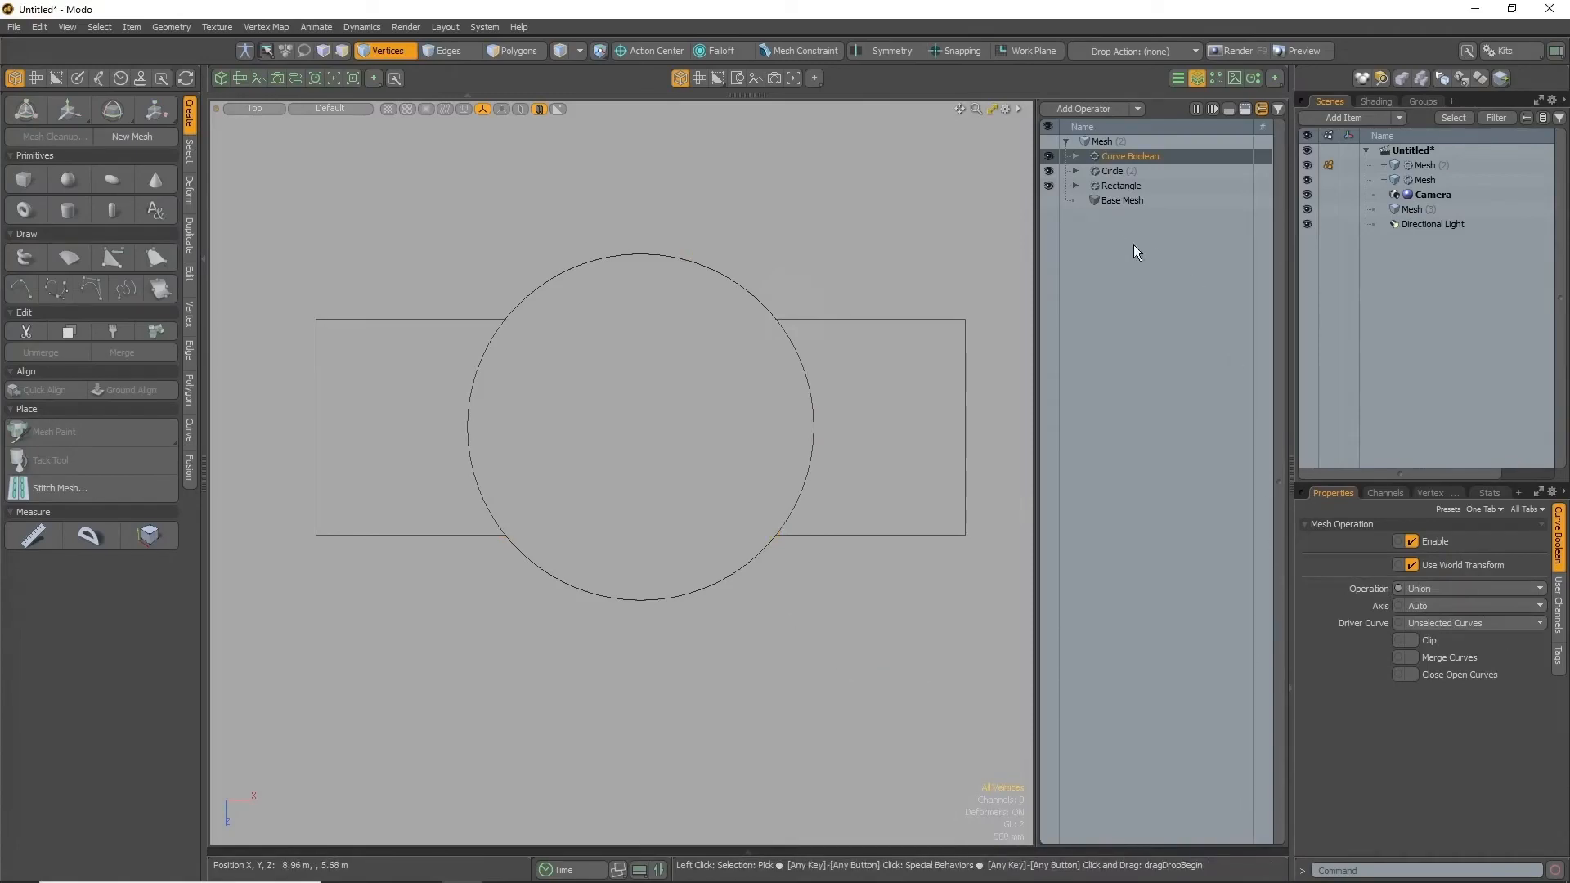
# Switch the Curve Boolean operation to Intersect and finally to Subtract
pyautogui.click(1480, 588)
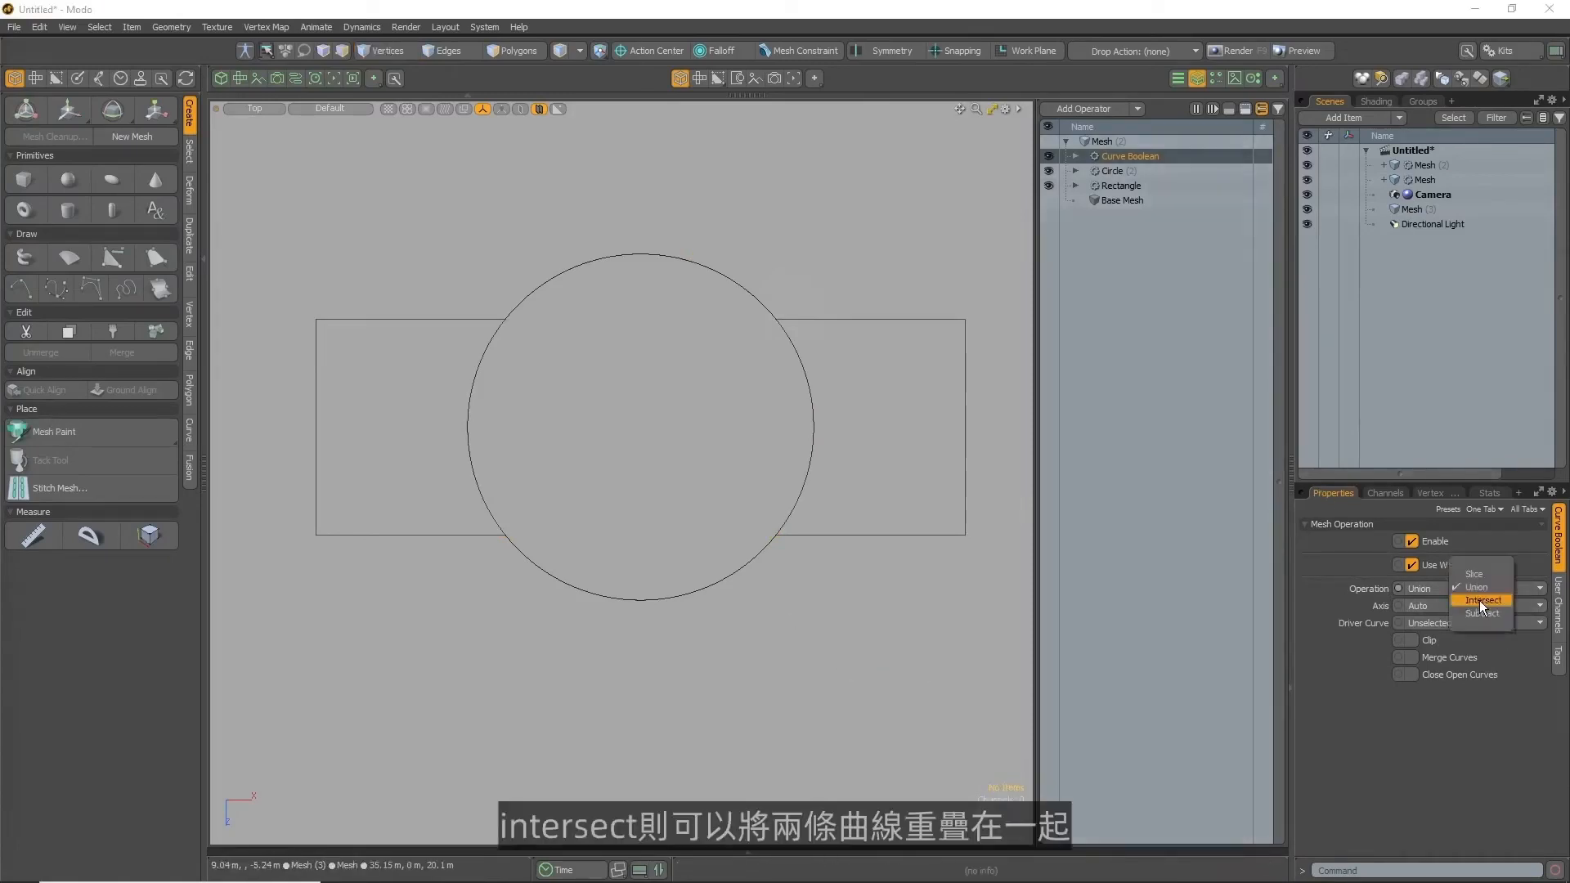
pyautogui.click(1479, 600)
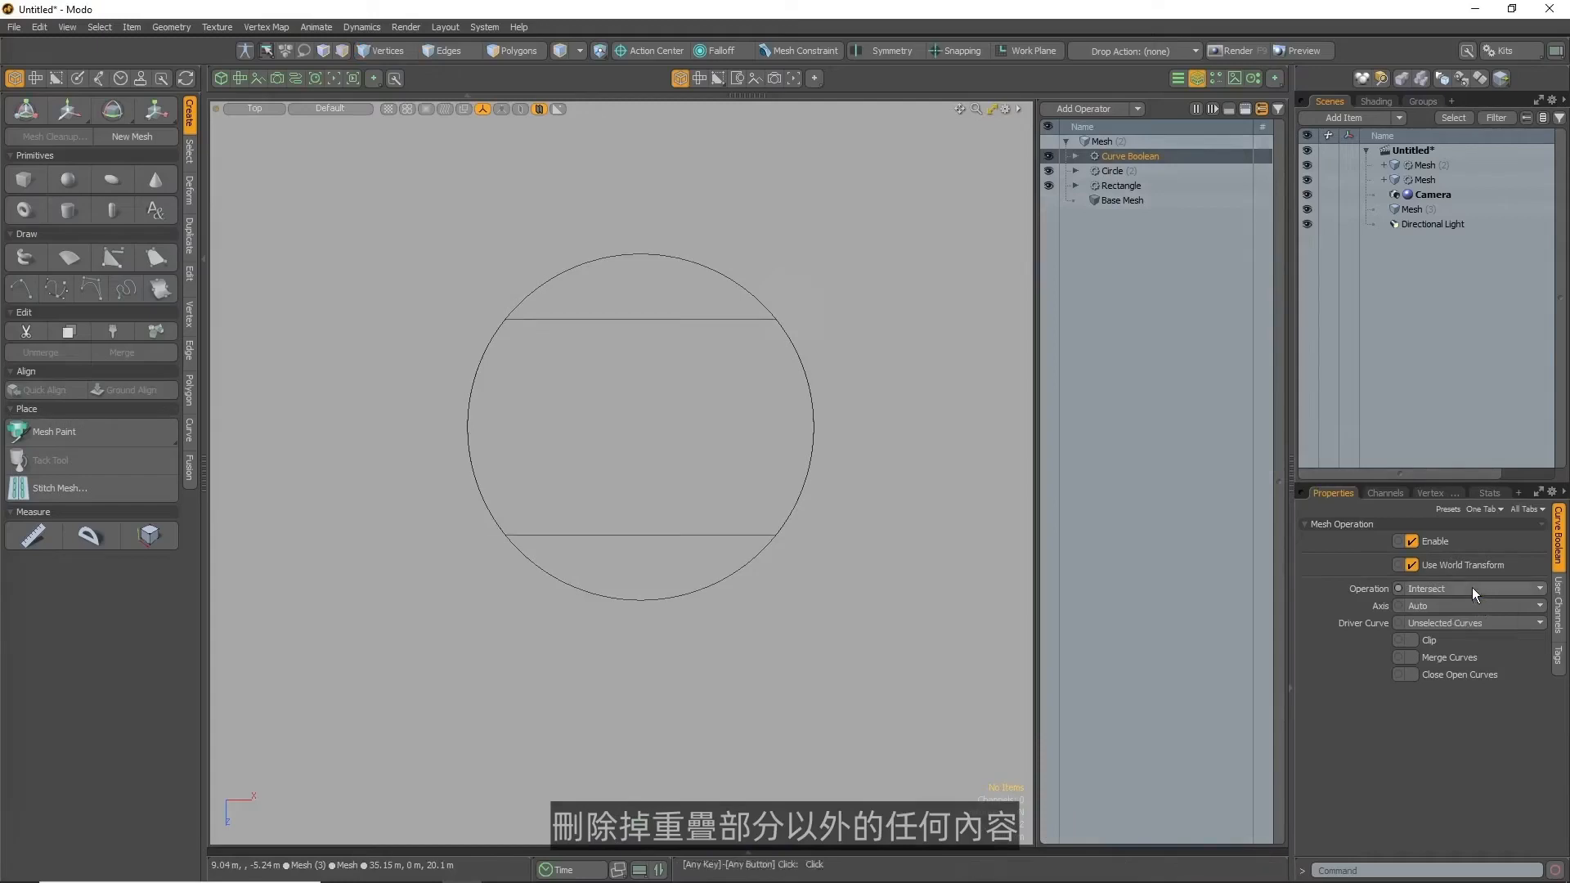
pyautogui.click(1472, 587)
pyautogui.click(1467, 599)
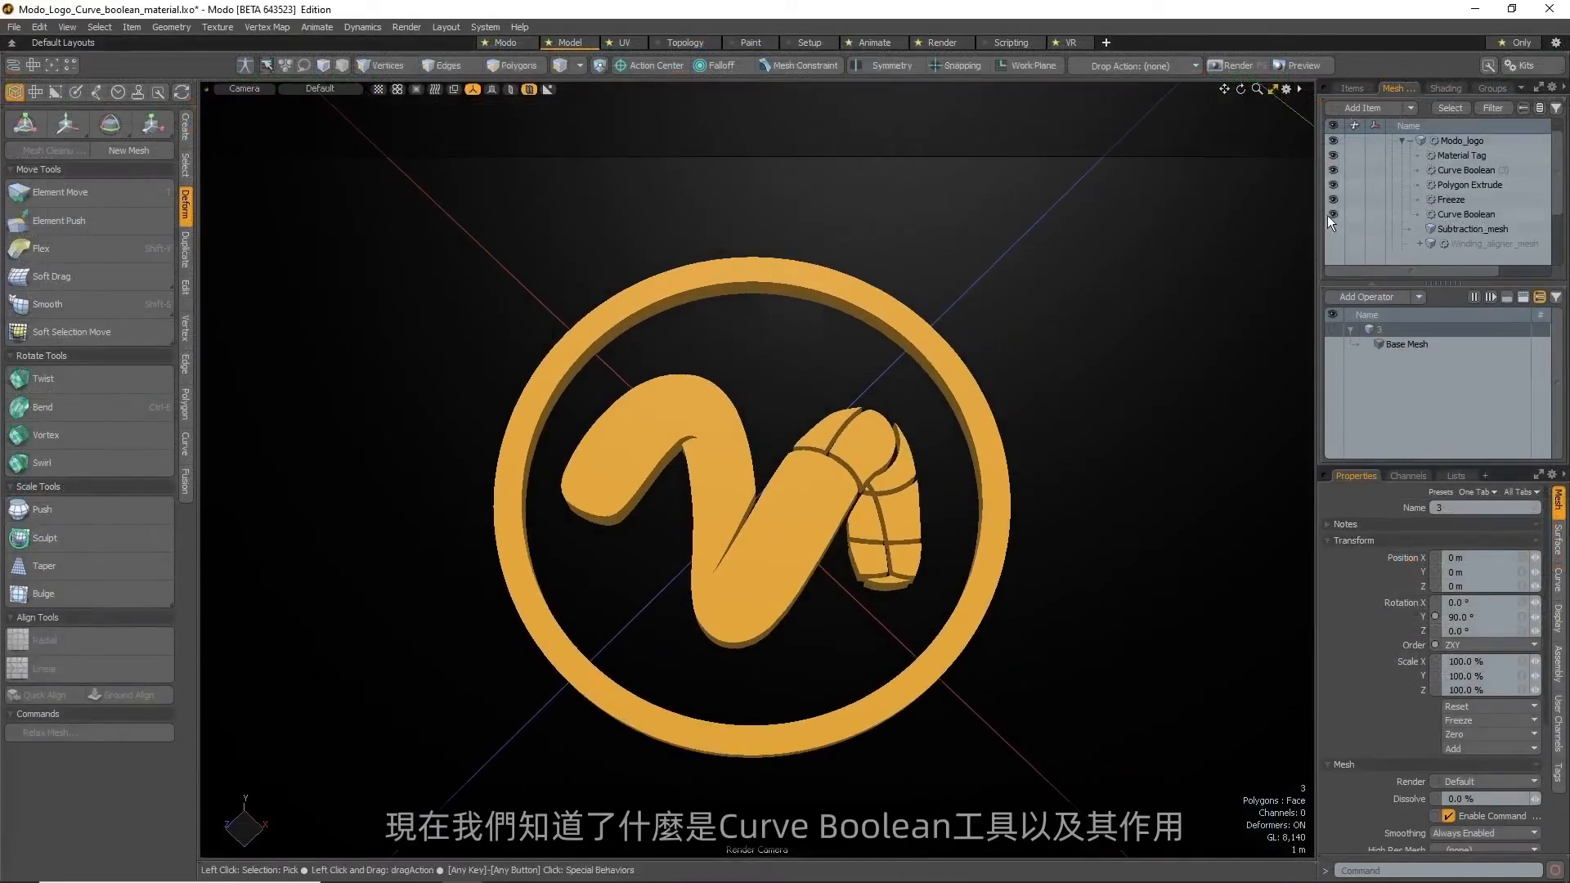
# Toggle the Curve Boolean operation and the Modo_logo mesh off and on to examine their effect on the logo
pyautogui.click(1332, 214)
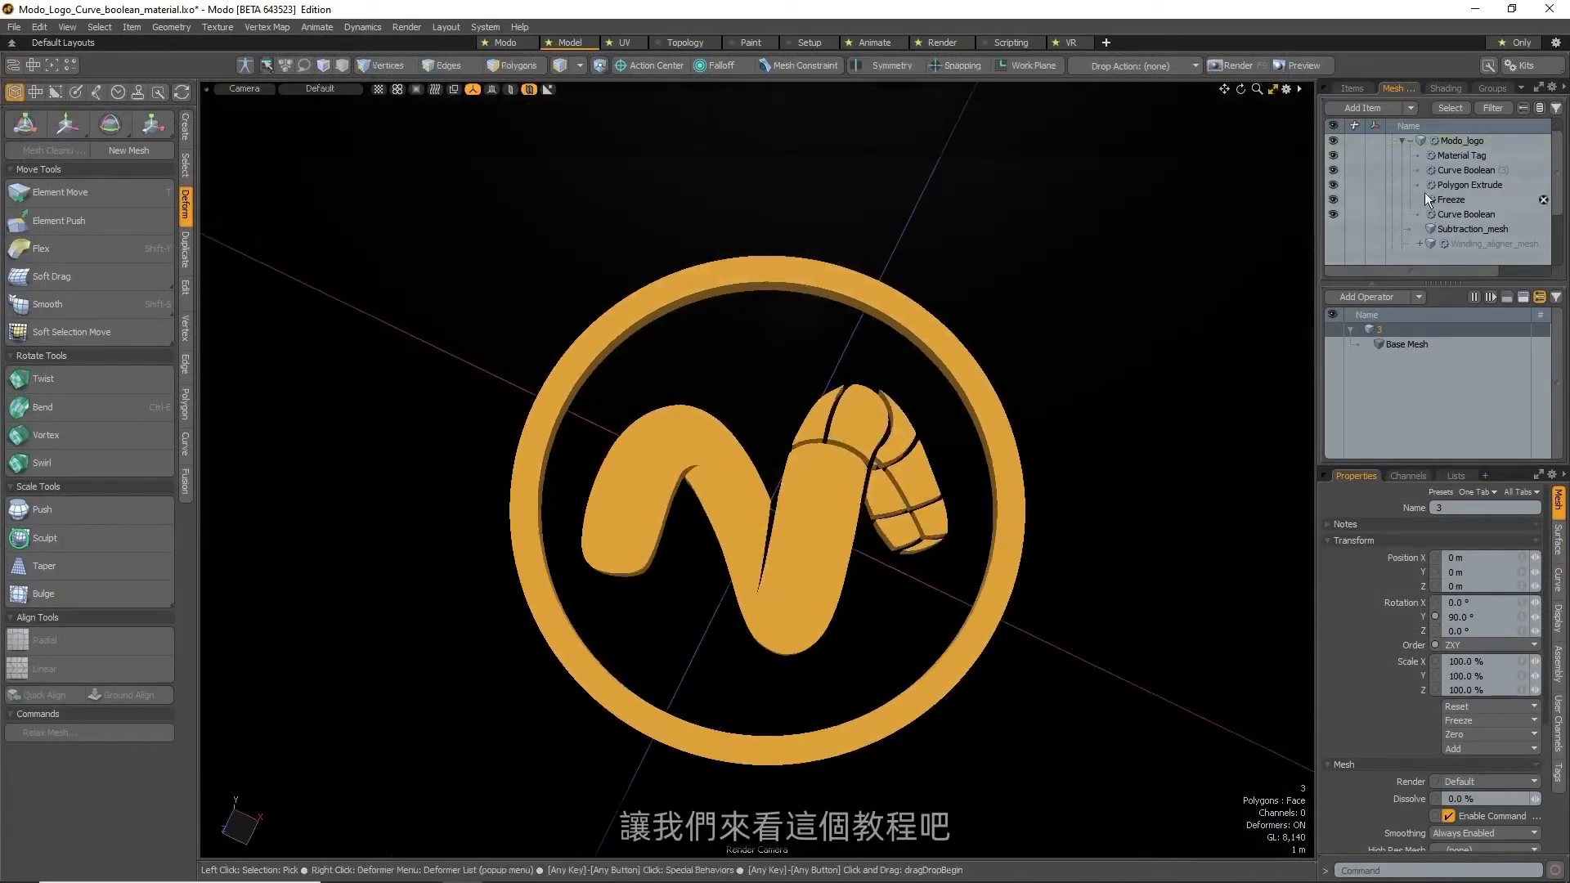
pyautogui.click(1331, 214)
pyautogui.click(1331, 215)
pyautogui.click(1330, 140)
pyautogui.click(1329, 140)
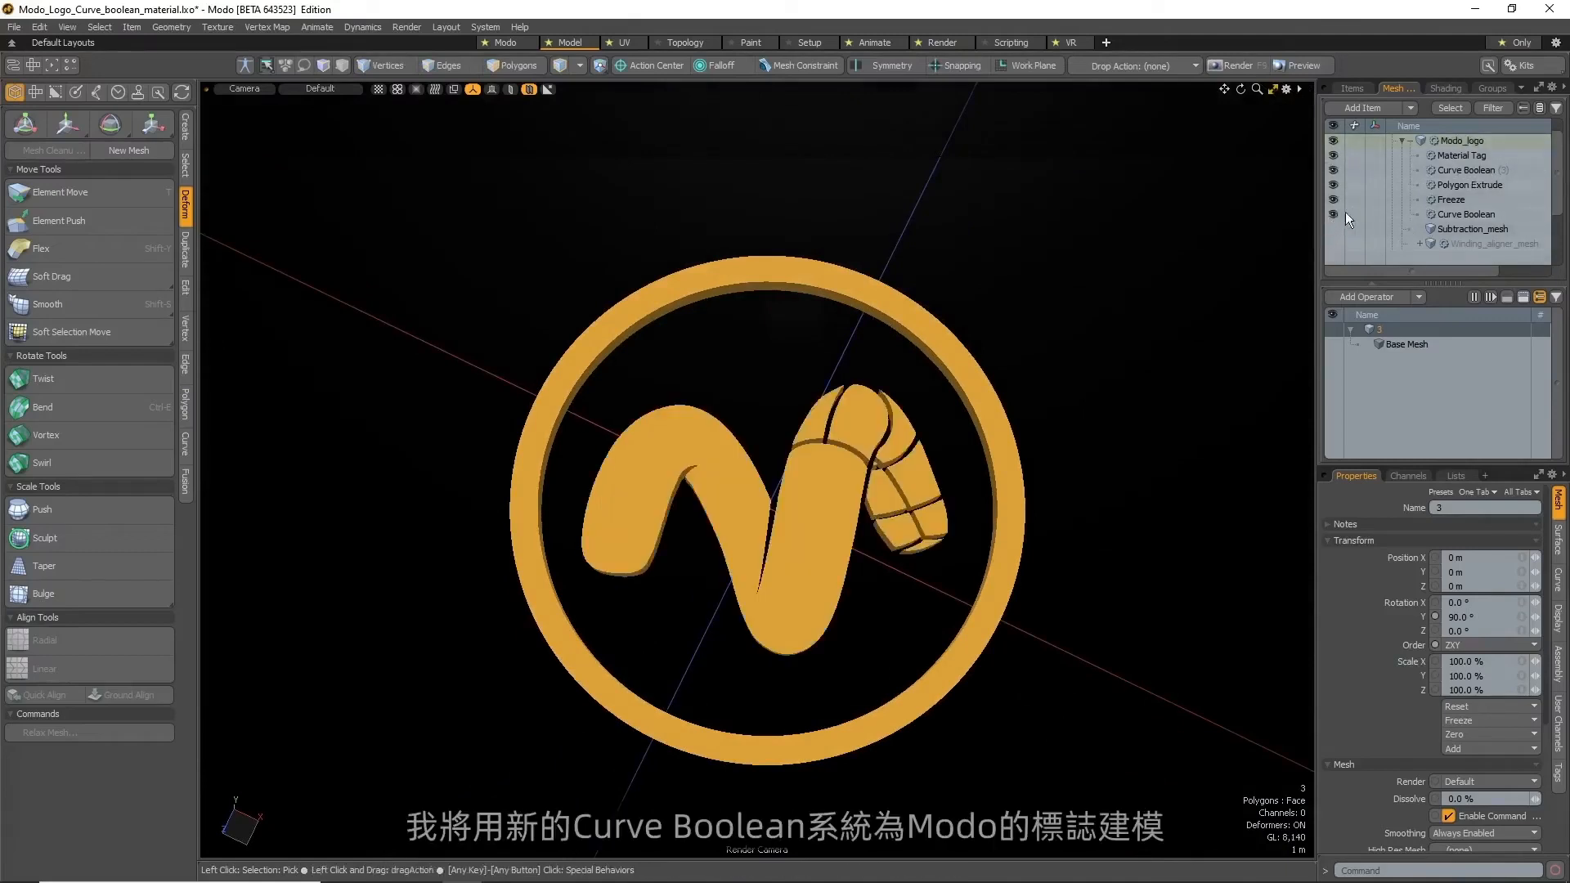
pyautogui.scroll(-1, 1500, 203)
pyautogui.click(1445, 227)
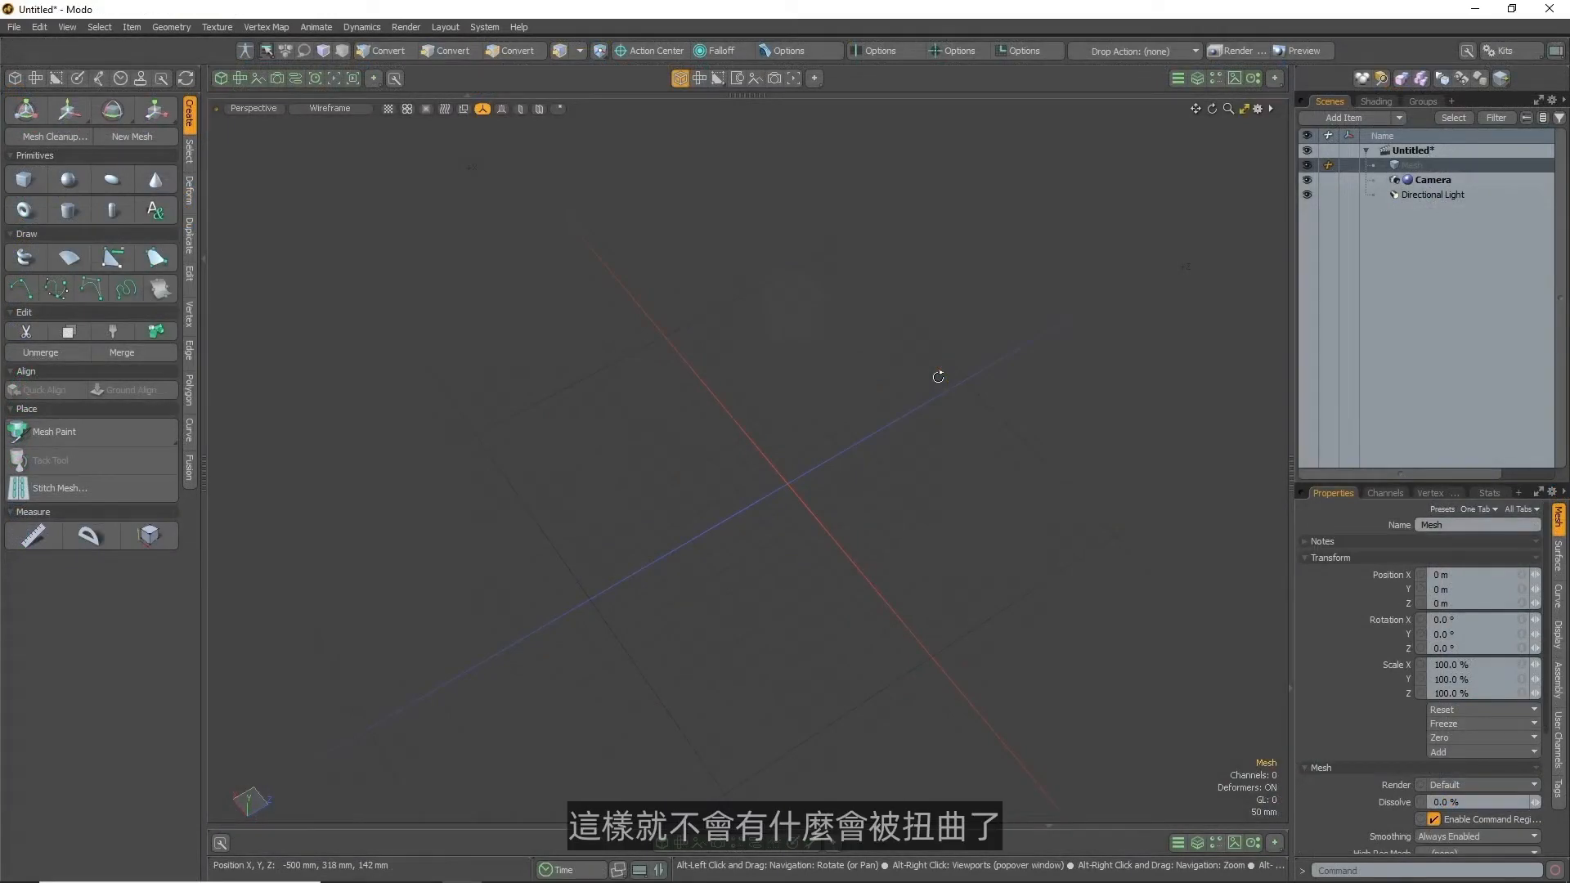
# Switch the viewport of the empty scene to the Top view
pyautogui.keyDown('alt'); pyautogui.moveTo(938, 376); pyautogui.dragTo(721, 390); pyautogui.keyUp('alt')
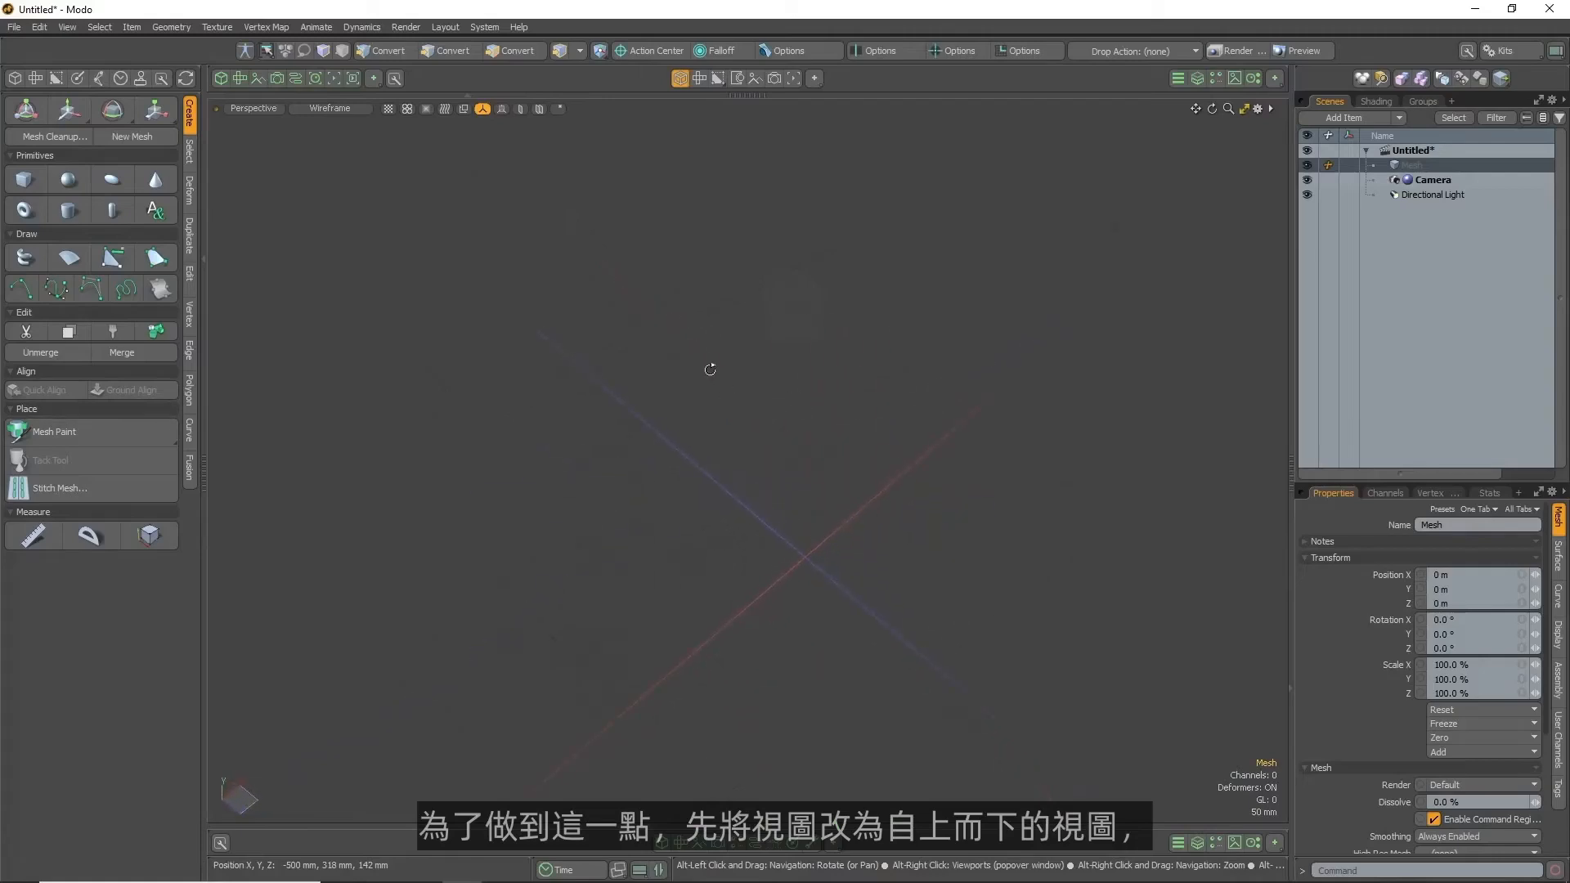
pyautogui.hotkey('ctrl', 'space')
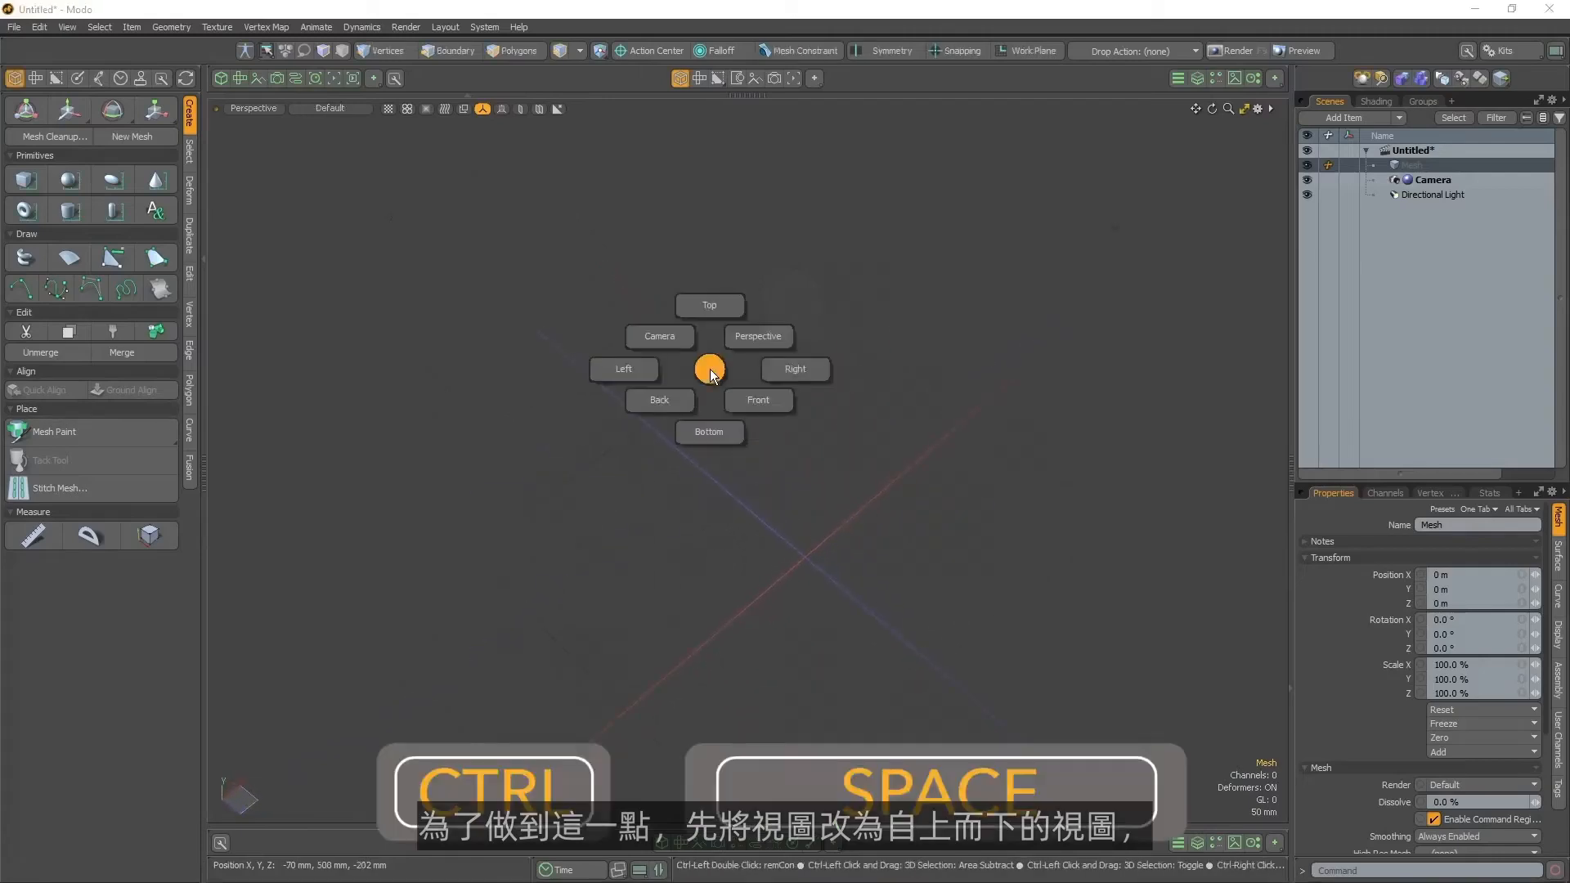
pyautogui.click(709, 311)
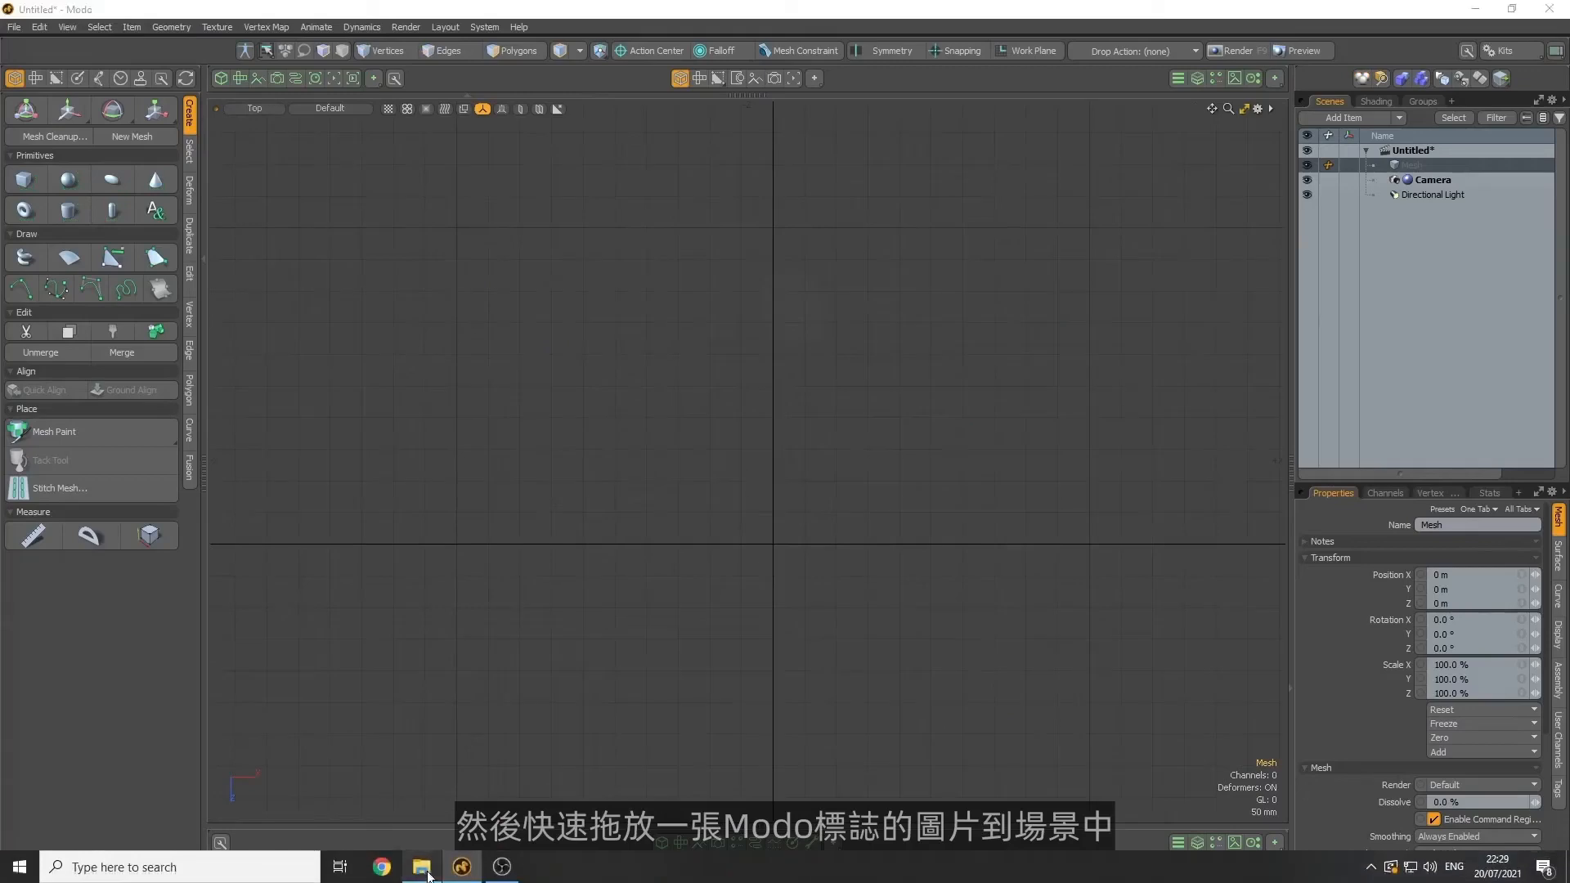
# Bring the image ICON_MODO_rgb_yellow-01.png from the Modo folder in File Explorer into the scene as a backdrop
pyautogui.click(443, 865)
pyautogui.moveTo(548, 303); pyautogui.dragTo(715, 693)
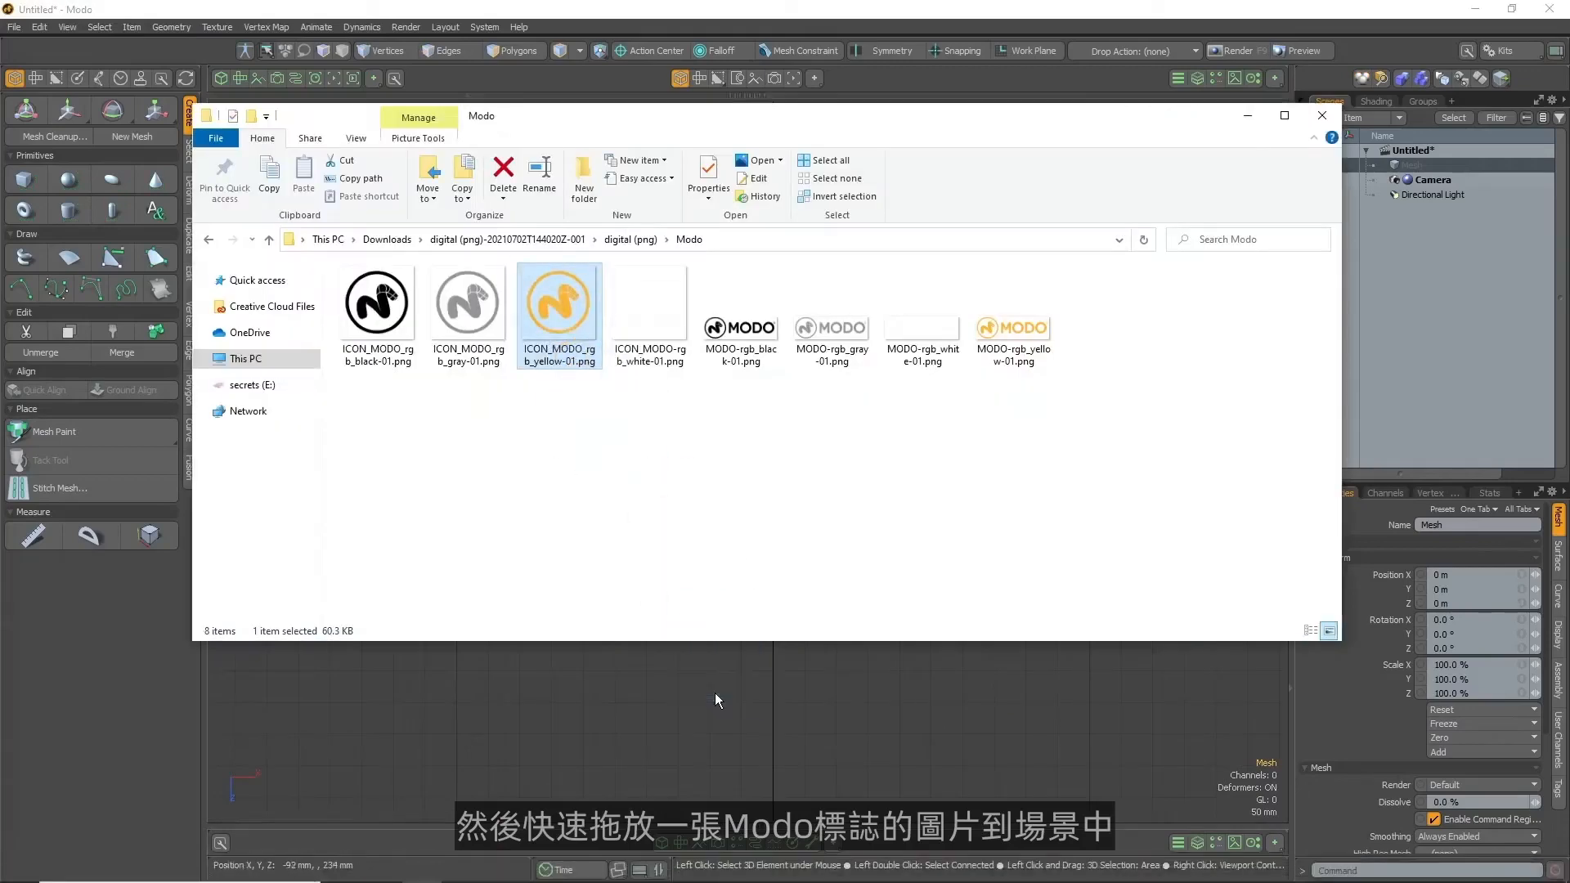
pyautogui.click(1248, 115)
# Set the backdrop image's transparency to 60% and lock the Backdrop Item
pyautogui.keyDown('alt'); pyautogui.moveTo(1032, 433); pyautogui.dragTo(714, 467, button='right'); pyautogui.keyUp('alt')
pyautogui.keyDown('alt'); pyautogui.moveTo(1005, 402); pyautogui.dragTo(803, 436); pyautogui.keyUp('alt')
pyautogui.scroll(4, 802, 436)
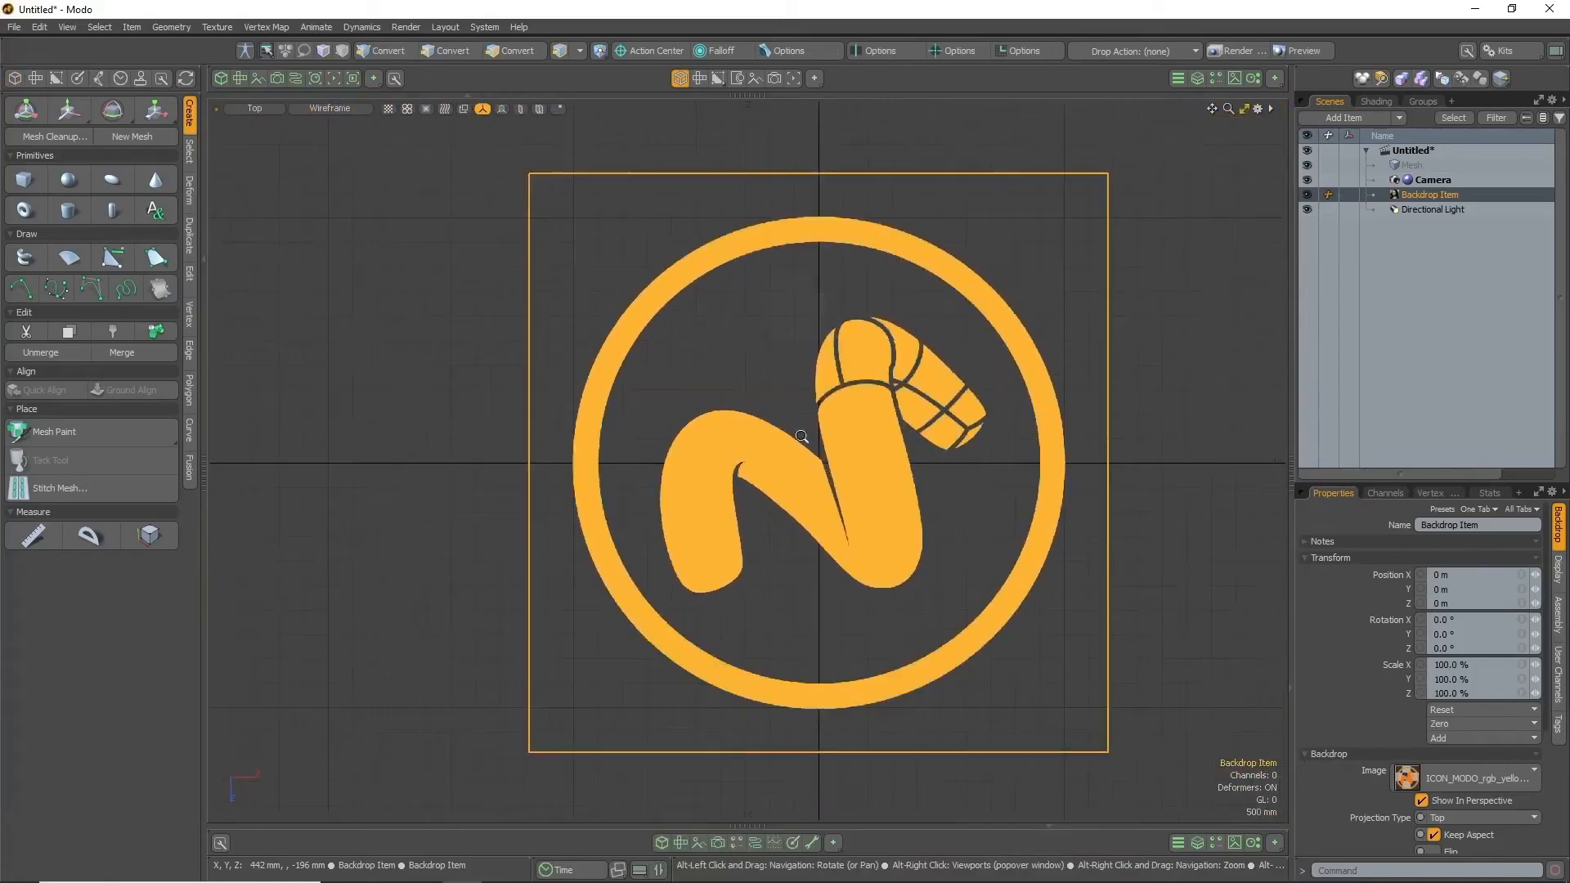
pyautogui.keyDown('alt'); pyautogui.moveTo(911, 495); pyautogui.dragTo(905, 474); pyautogui.keyUp('alt')
pyautogui.scroll(-5, 1390, 679)
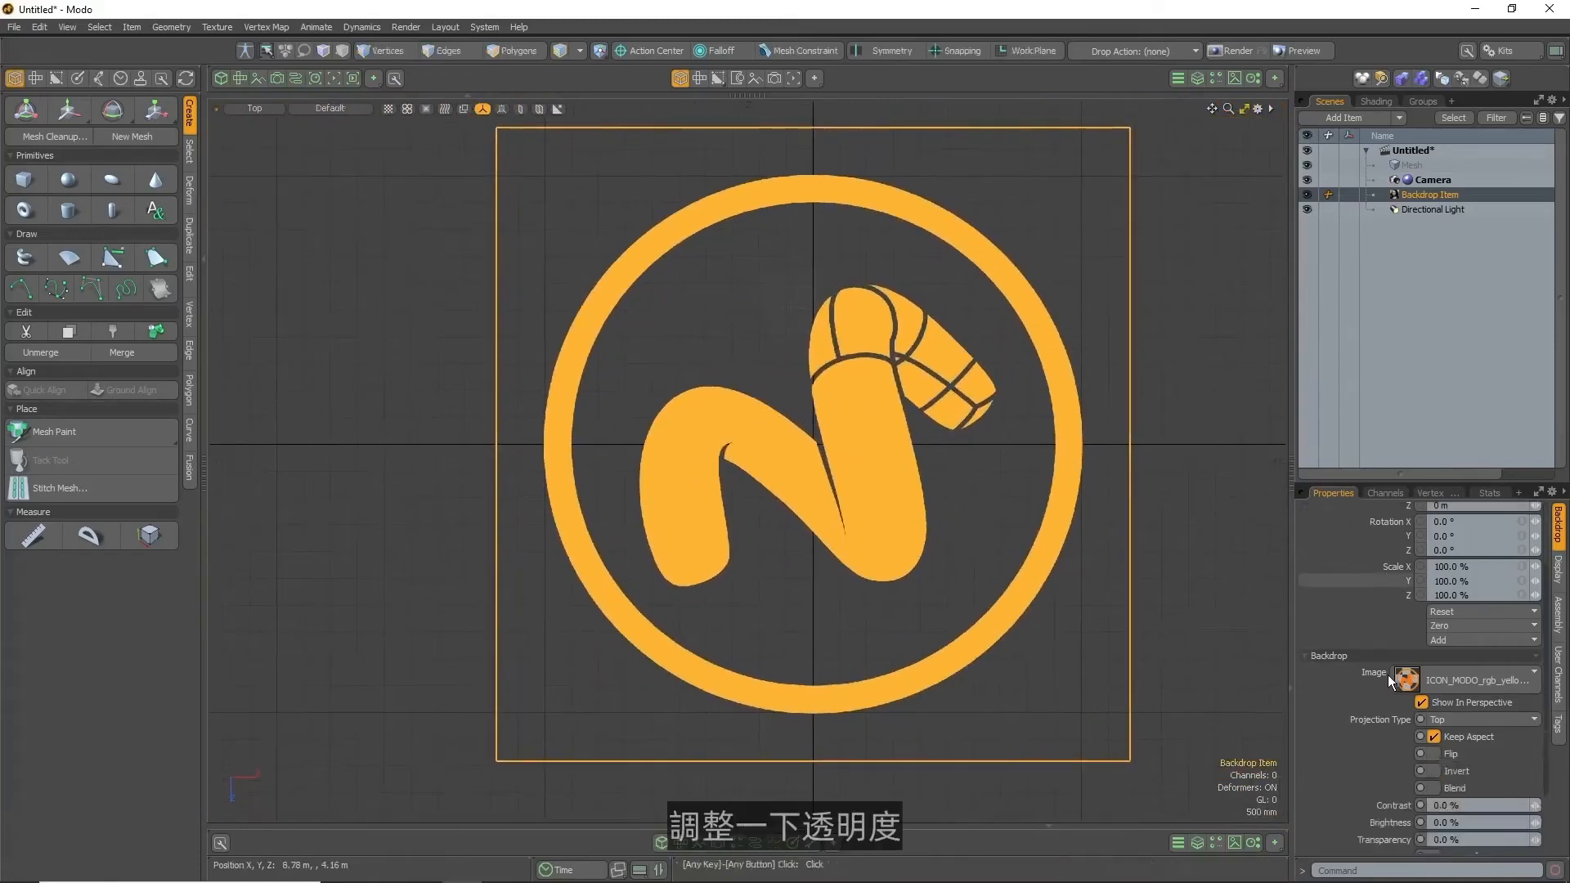
pyautogui.click(1474, 755)
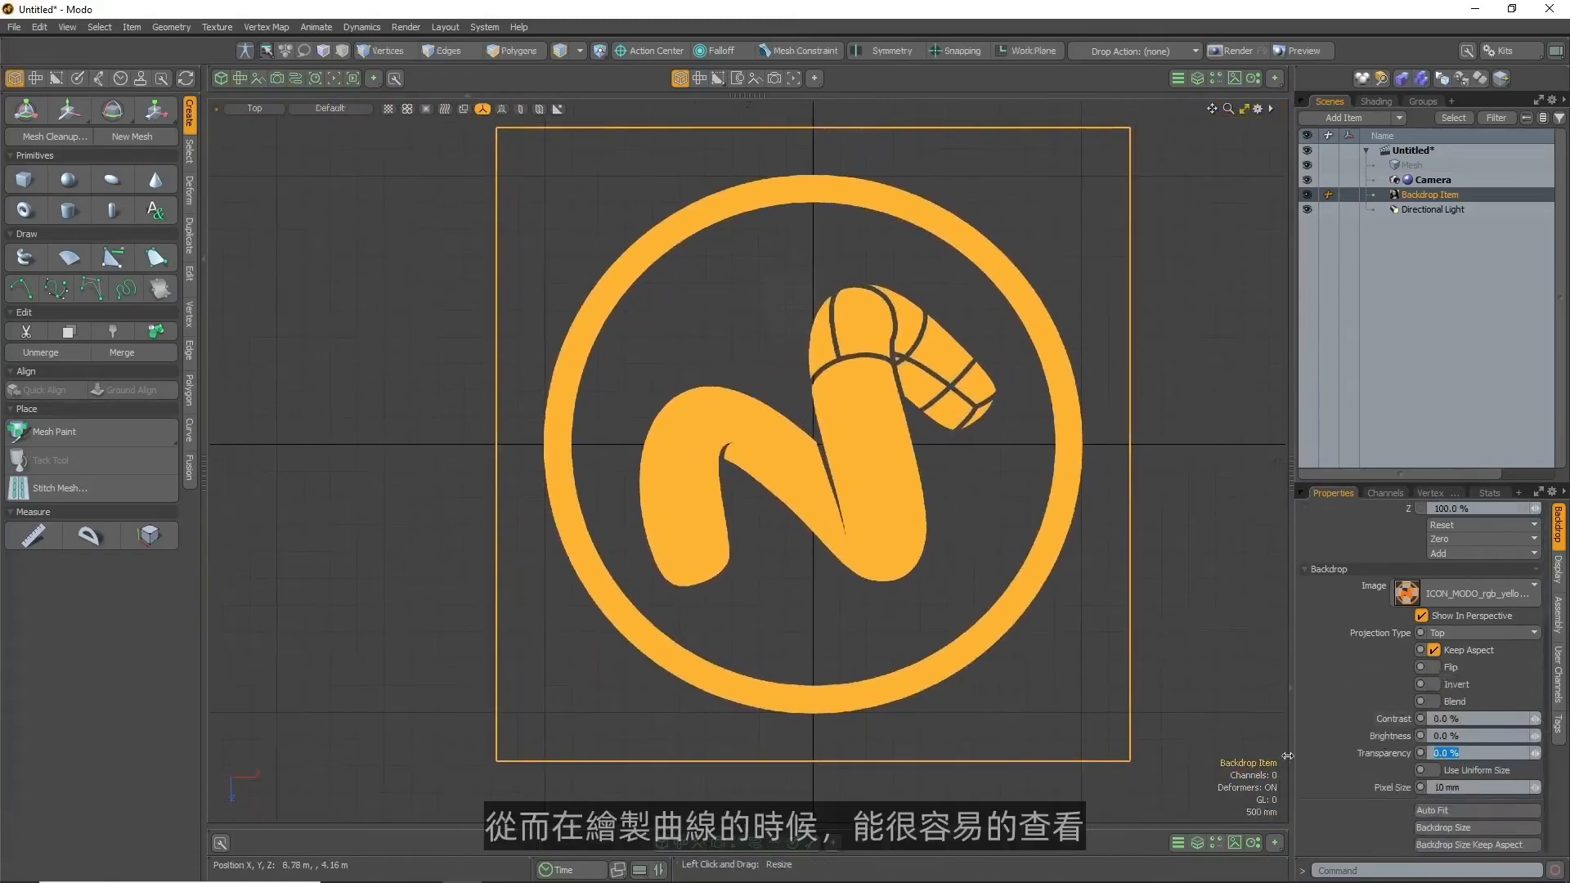
pyautogui.write('60')
pyautogui.press('Return')
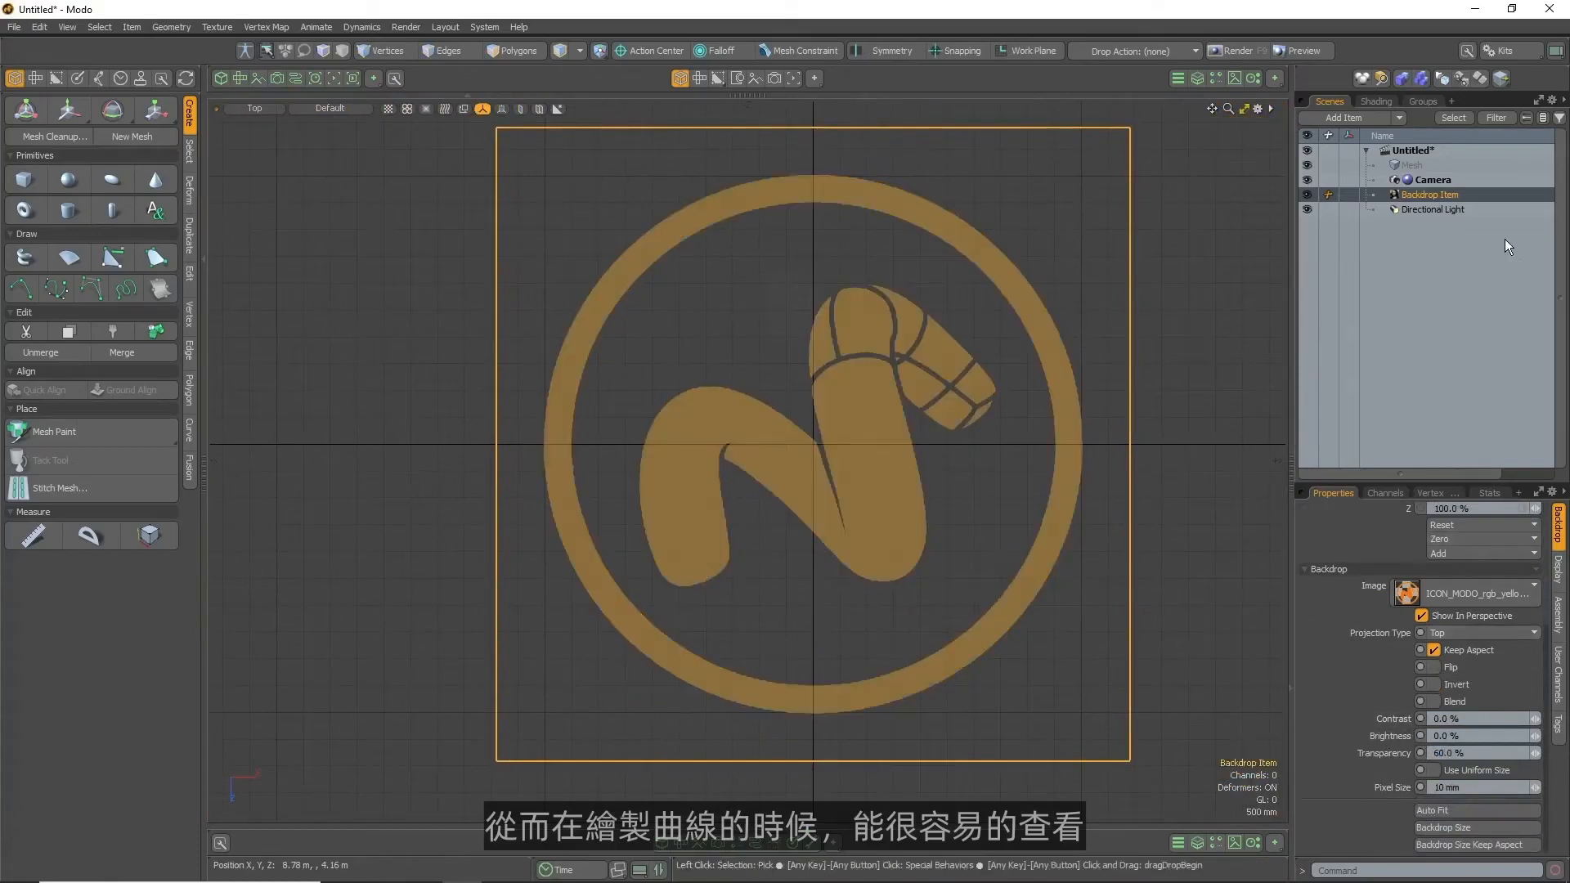
pyautogui.rightClick(1499, 196)
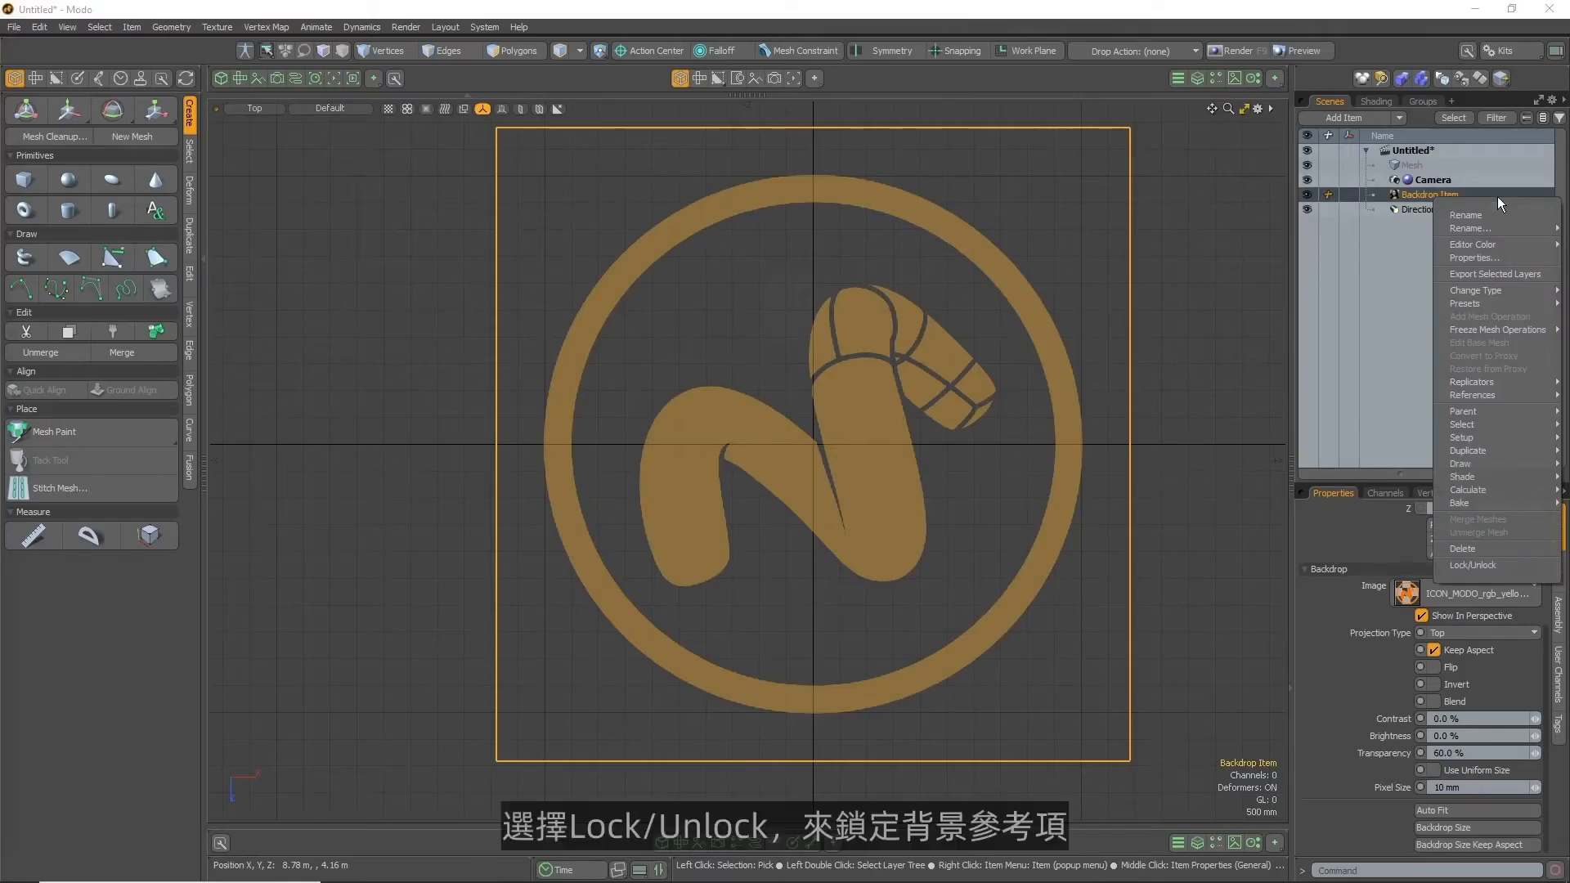
pyautogui.click(1501, 564)
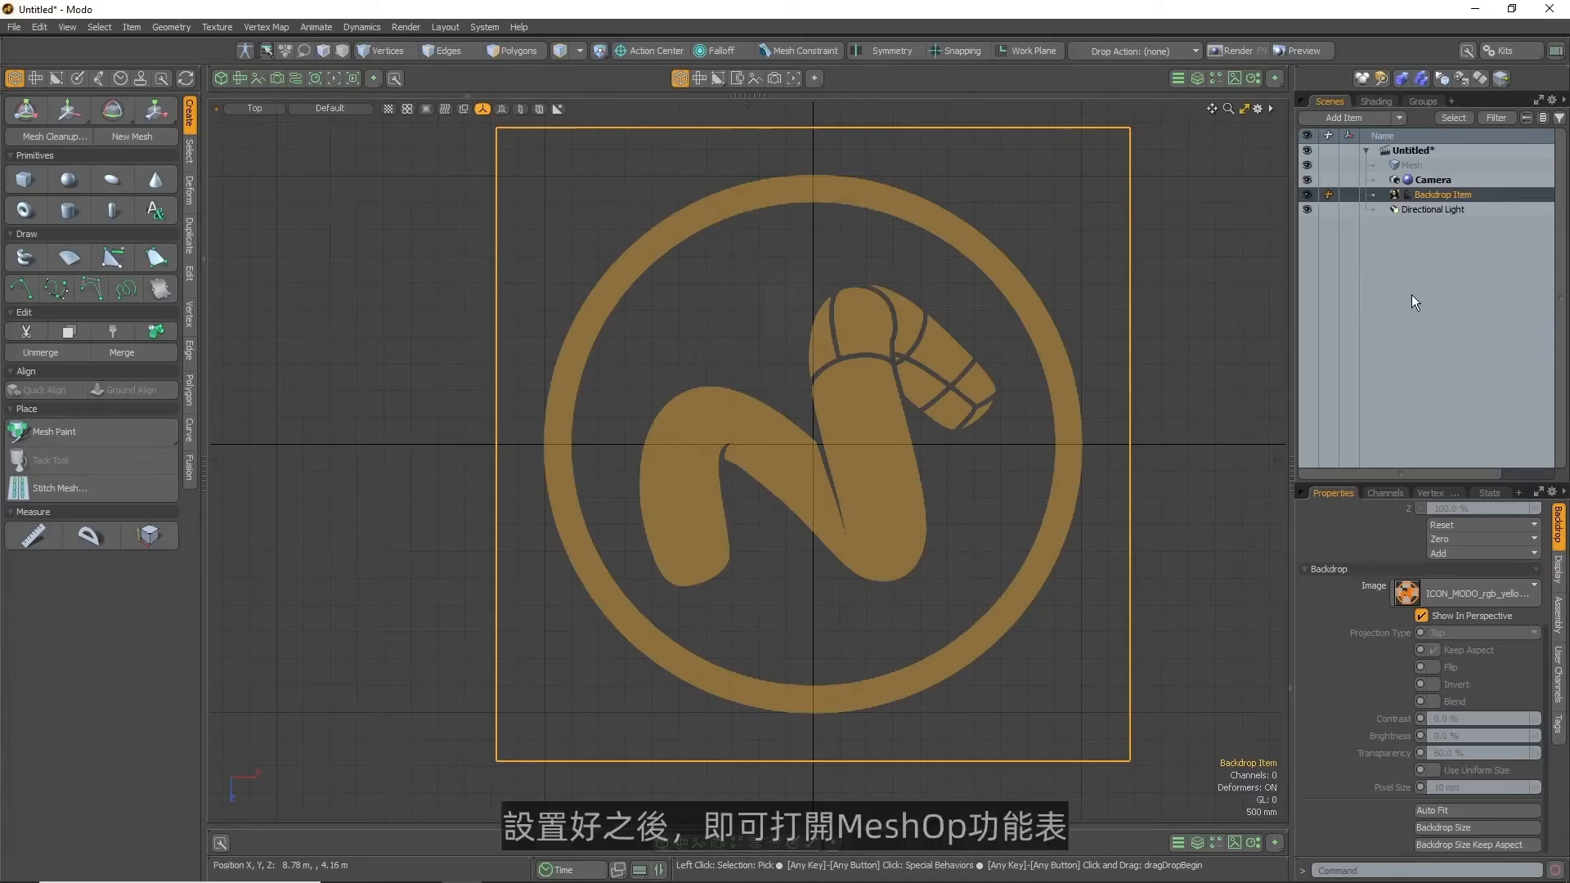
# Show the mesh operations list beside the 3D viewport and rename the empty mesh as LOGO_MAIN
pyautogui.click(1197, 79)
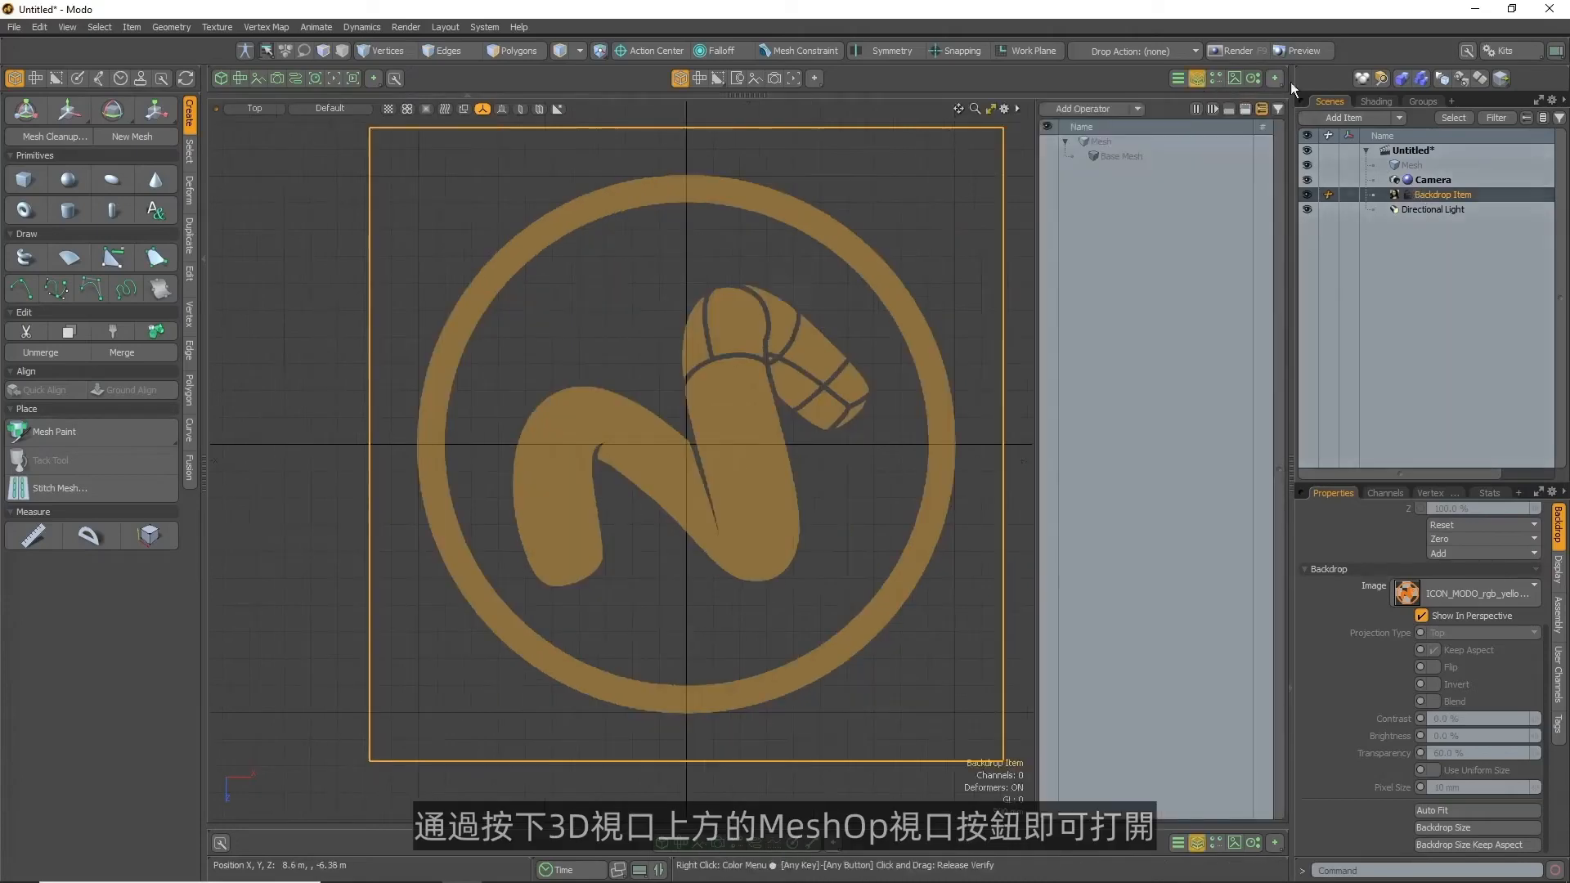
pyautogui.click(1439, 162)
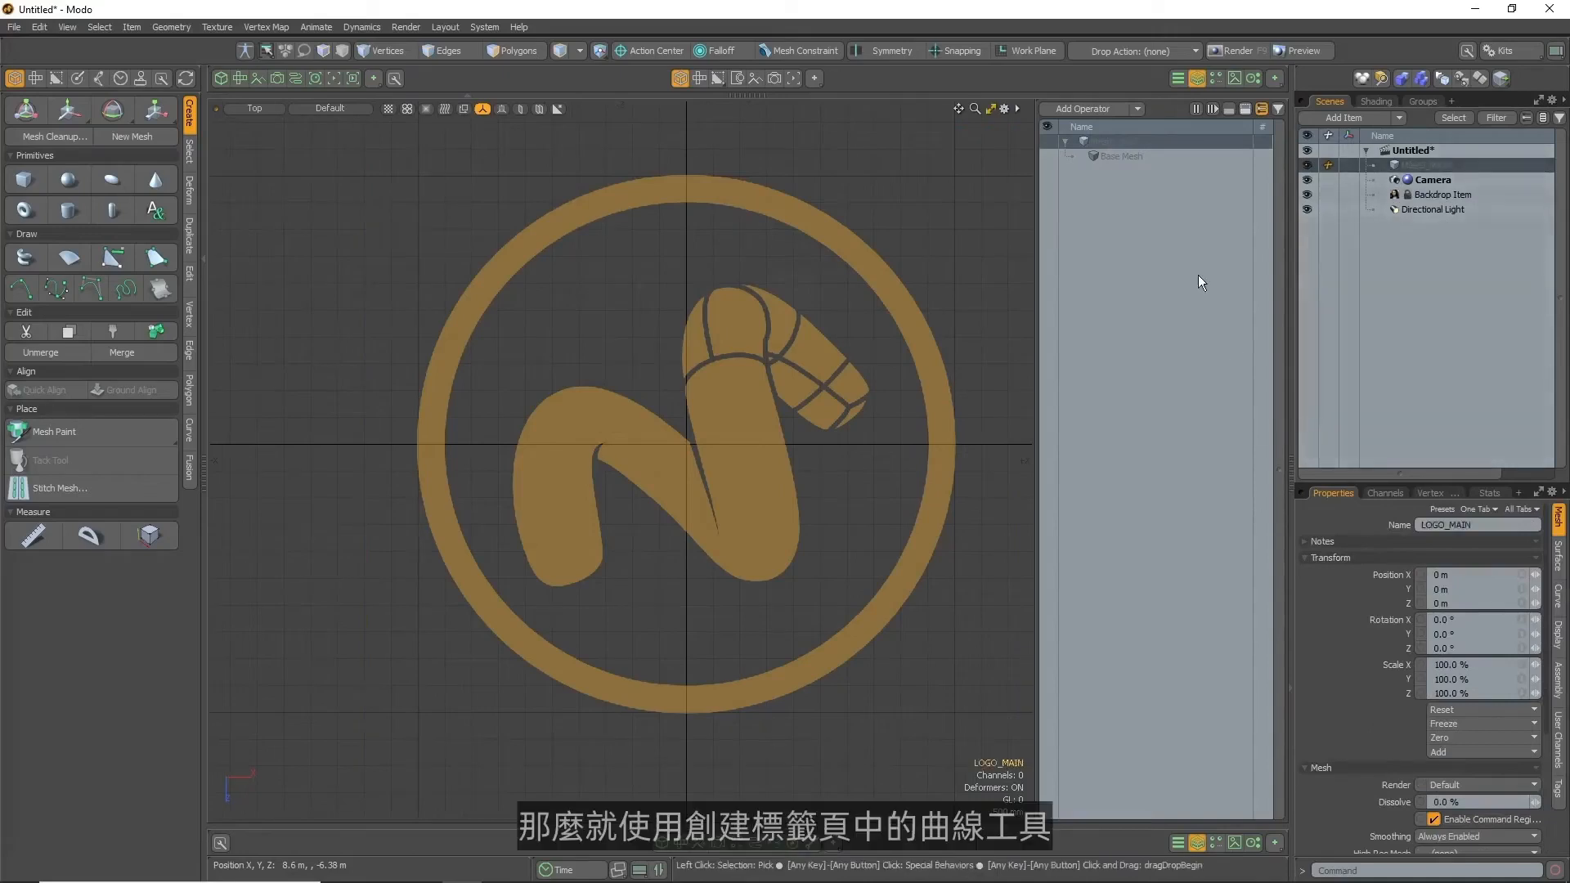
# Start tracing the M outline with the Curve tool, placing points around the bottom of its left leg
pyautogui.click(22, 289)
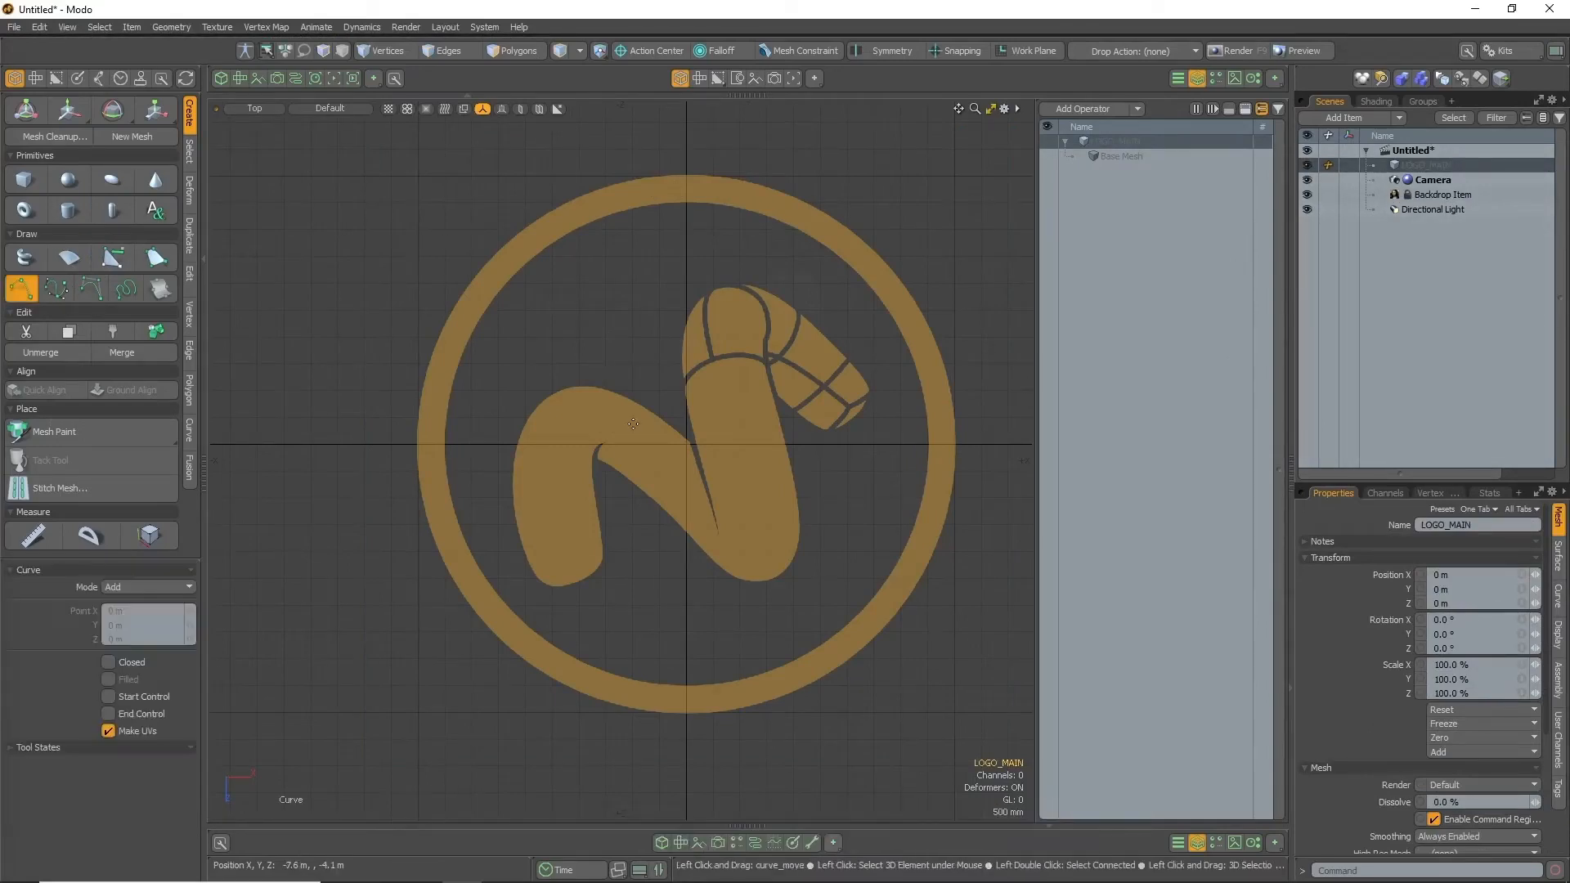
pyautogui.scroll(5, 630, 376)
pyautogui.scroll(4, 617, 337)
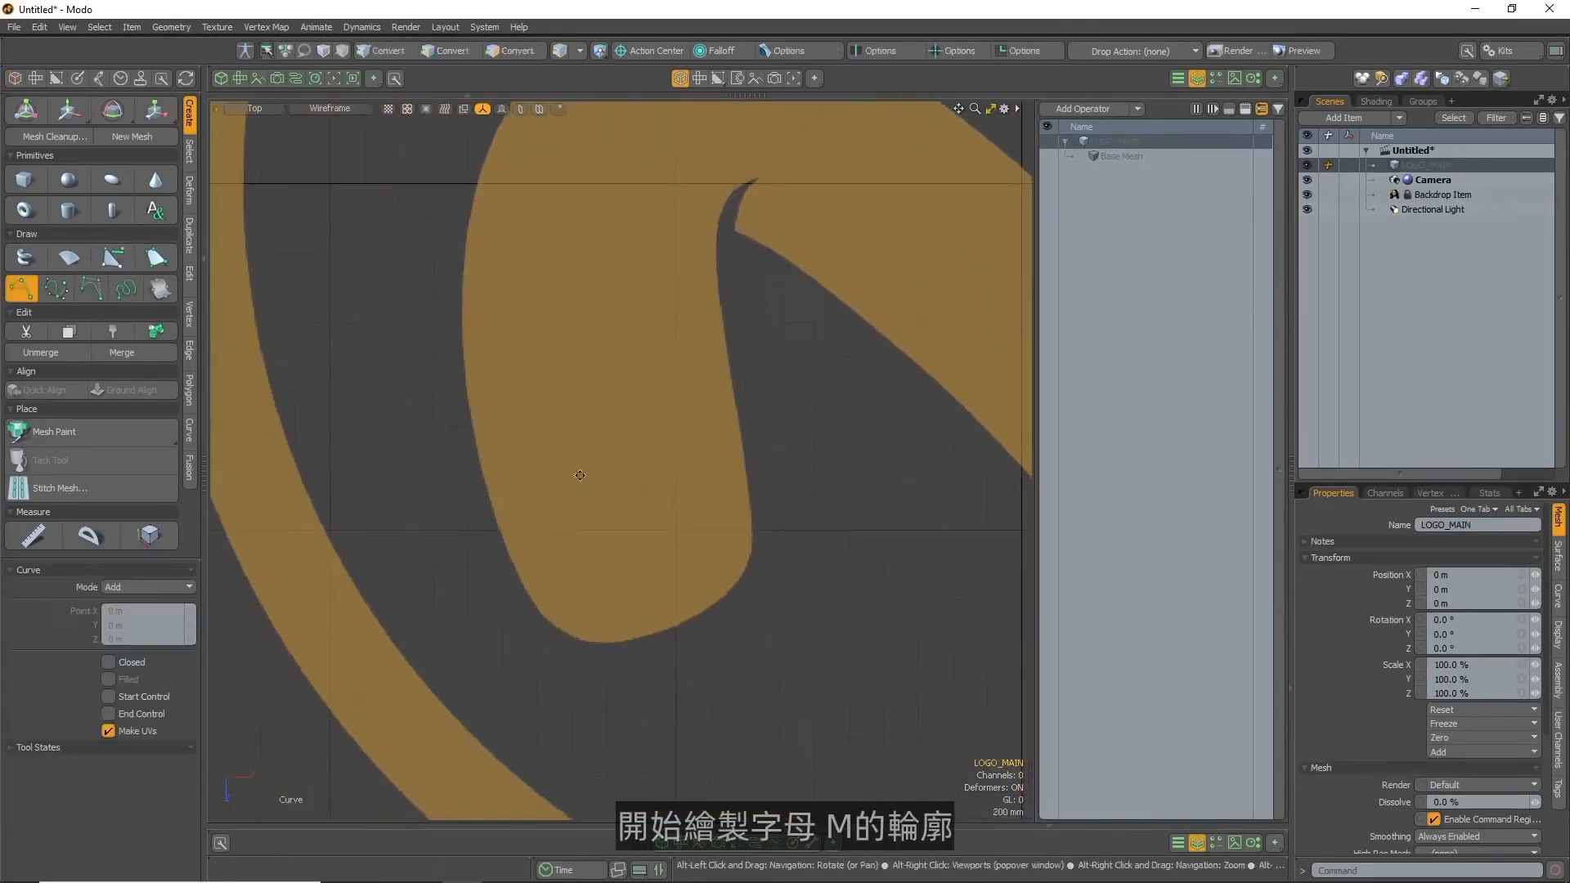
pyautogui.click(581, 494)
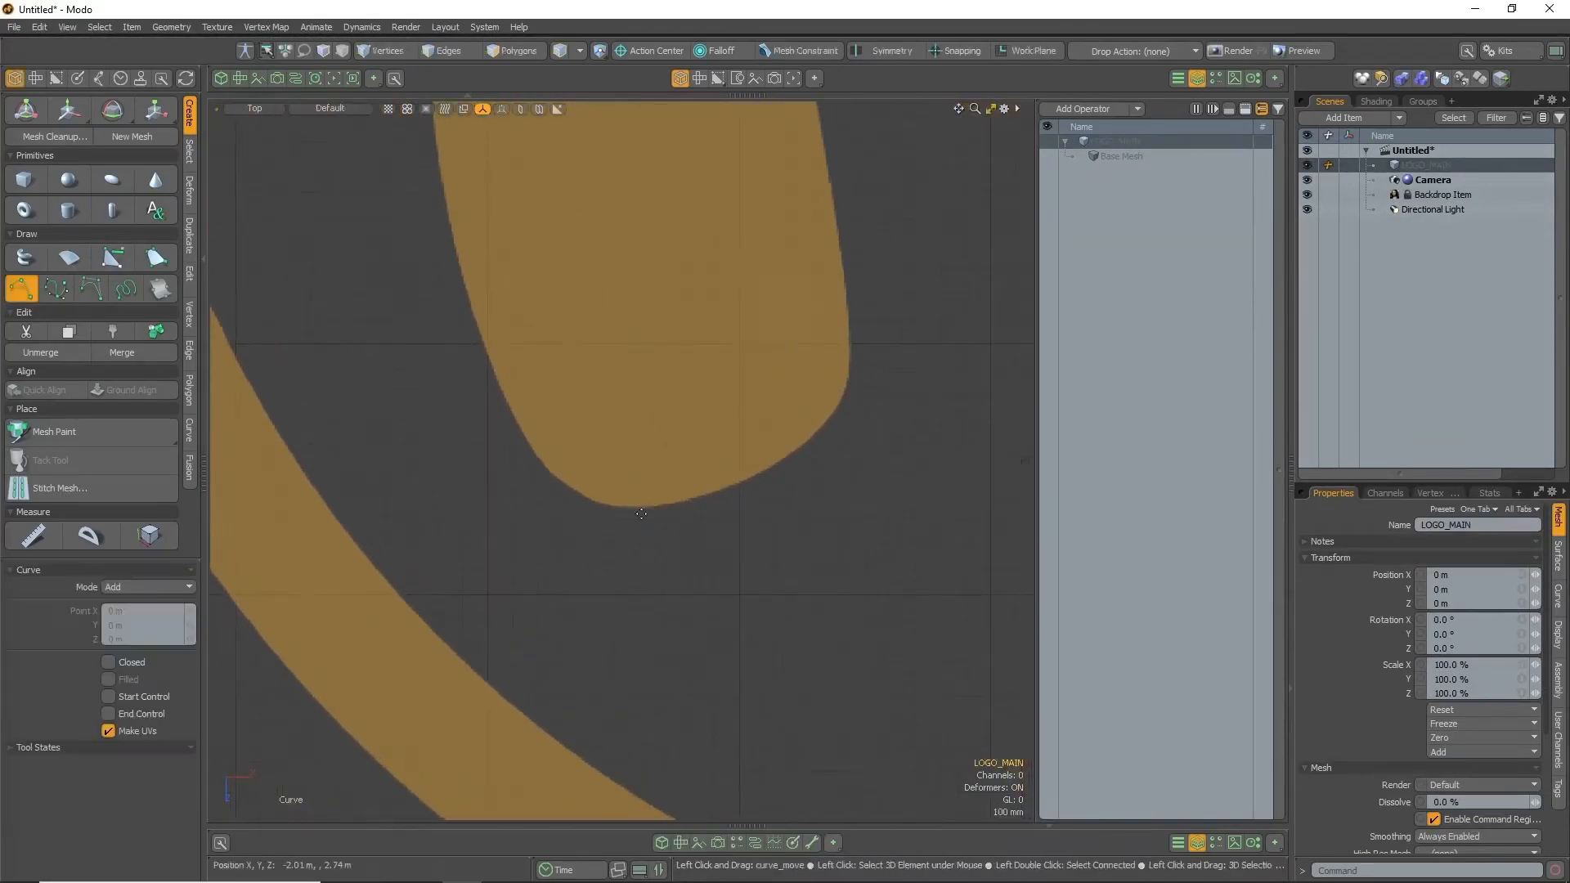
pyautogui.click(686, 499)
pyautogui.click(518, 426)
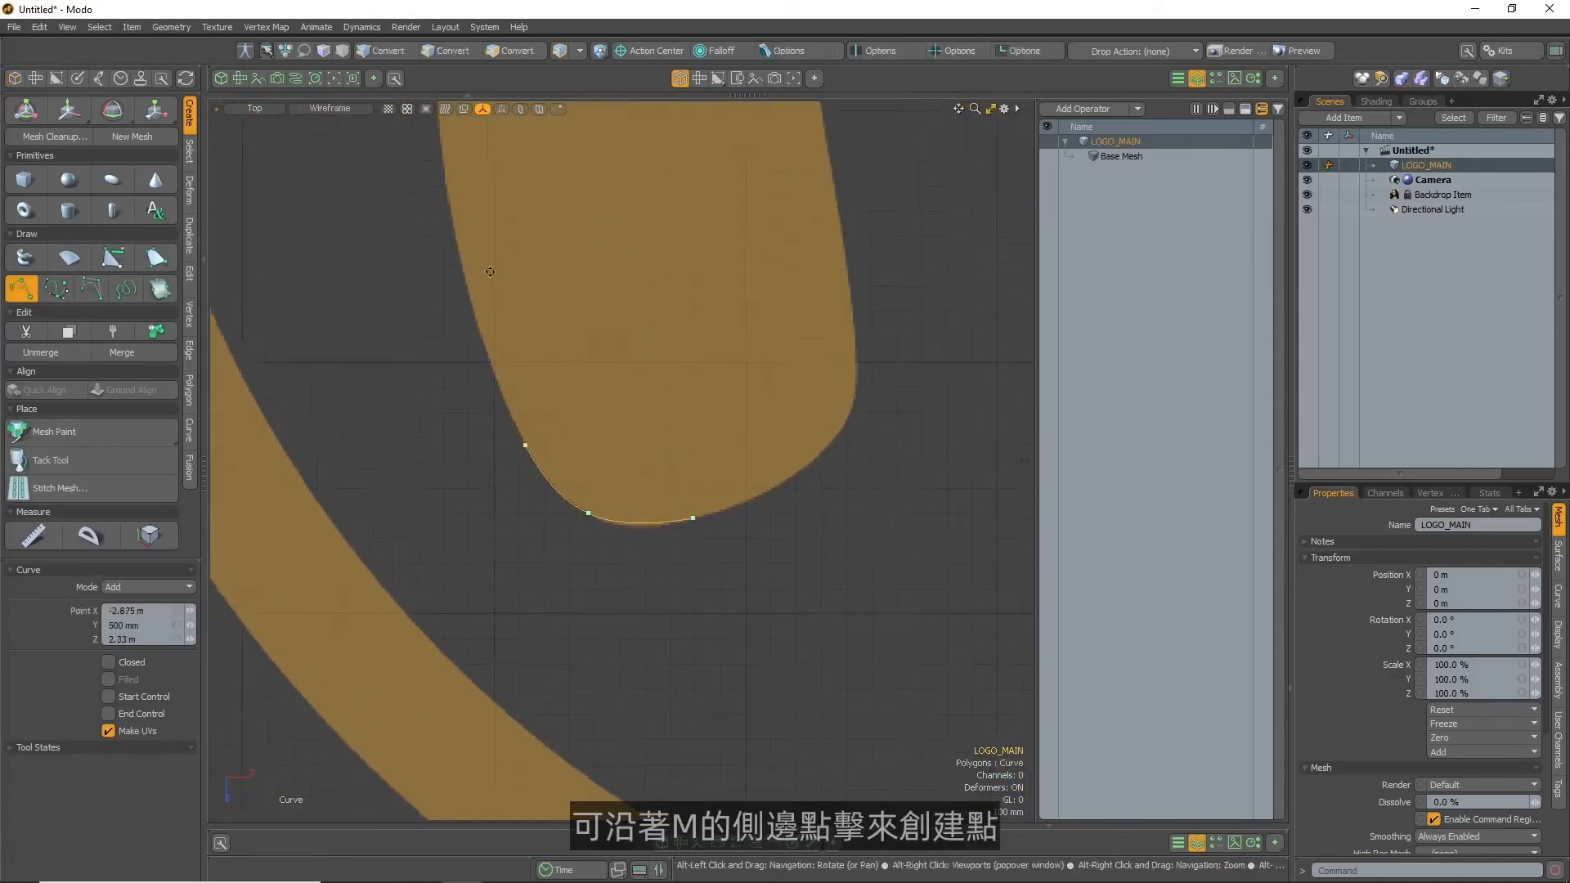
pyautogui.keyDown('alt'); pyautogui.moveTo(480, 251); pyautogui.dragTo(542, 482); pyautogui.keyUp('alt')
pyautogui.click(503, 411)
# Trace the M outline up the outer edge of its left leg and over the crown of the left arch
pyautogui.scroll(-2, 435, 264)
pyautogui.keyDown('alt'); pyautogui.moveTo(435, 264); pyautogui.dragTo(342, 440); pyautogui.keyUp('alt')
pyautogui.click(389, 330)
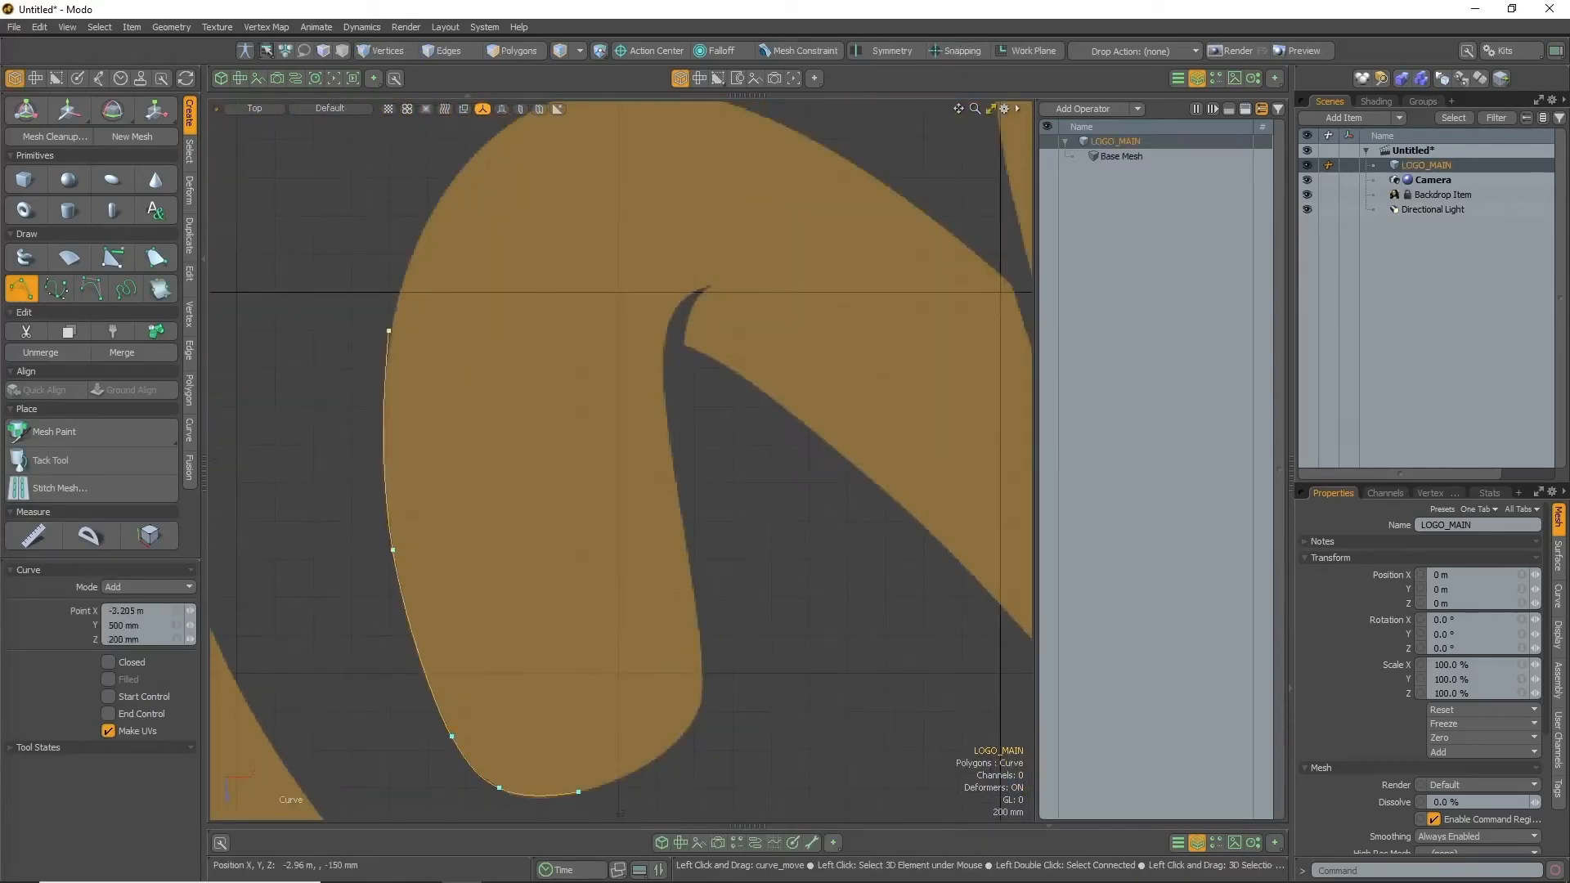
pyautogui.keyDown('alt'); pyautogui.moveTo(389, 331); pyautogui.dragTo(360, 437); pyautogui.keyUp('alt')
pyautogui.click(441, 262)
pyautogui.click(556, 198)
pyautogui.keyDown('alt'); pyautogui.moveTo(737, 225); pyautogui.dragTo(476, 274); pyautogui.keyUp('alt')
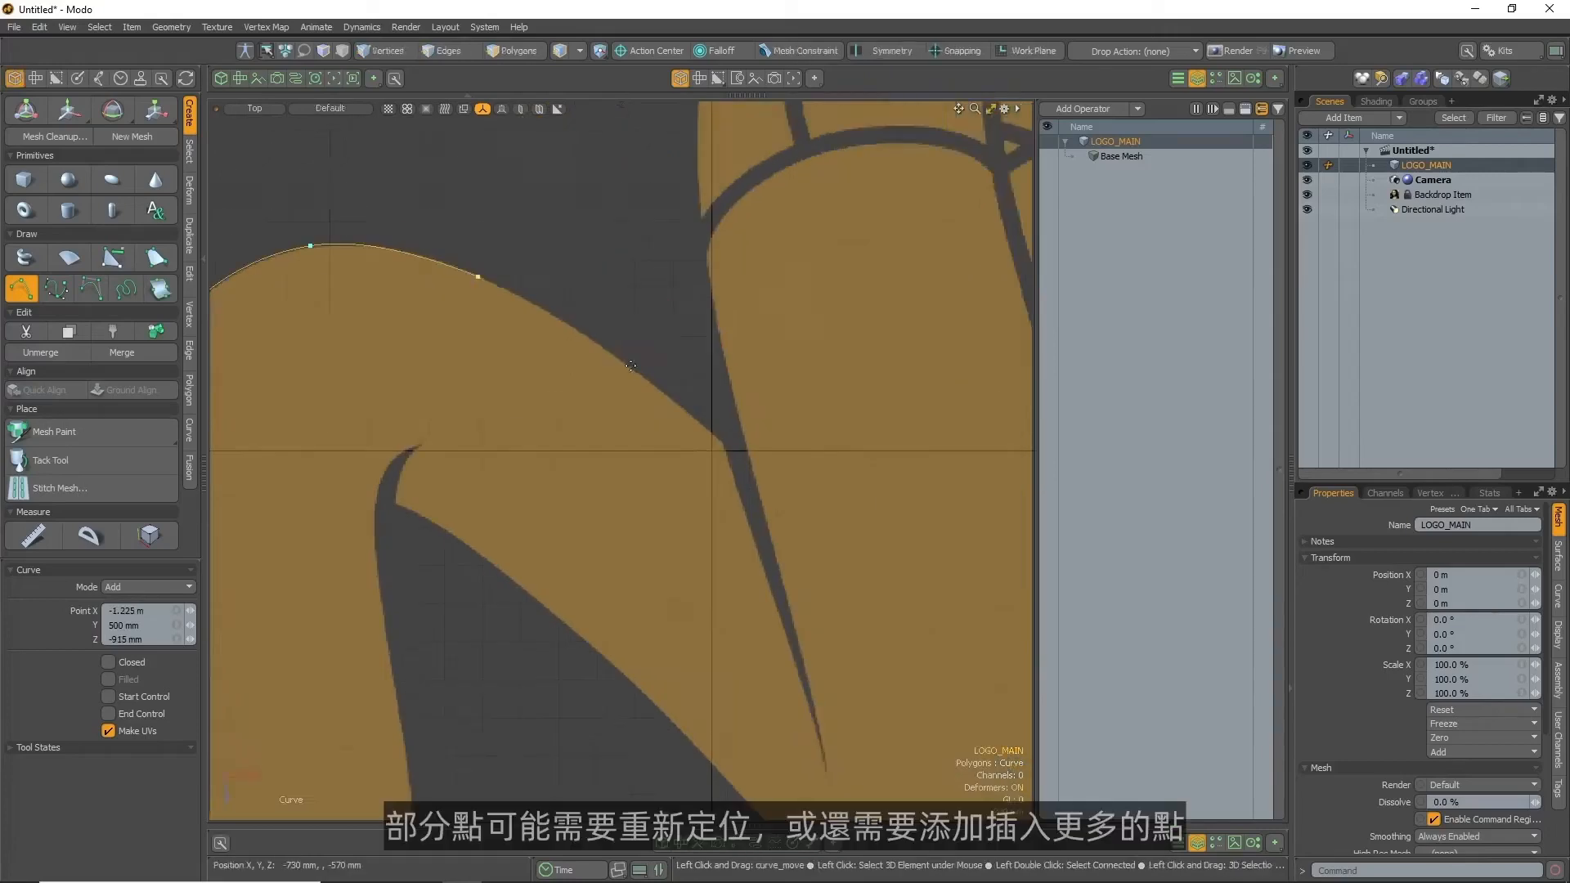
# Continue the curve down the arch's slope and place closely spaced points at the notch before the right stroke
pyautogui.click(662, 389)
pyautogui.scroll(4, 676, 364)
pyautogui.keyDown('alt'); pyautogui.moveTo(676, 363); pyautogui.dragTo(589, 287); pyautogui.keyUp('alt')
pyautogui.click(736, 492)
pyautogui.click(760, 511)
pyautogui.moveTo(736, 491); pyautogui.dragTo(729, 486)
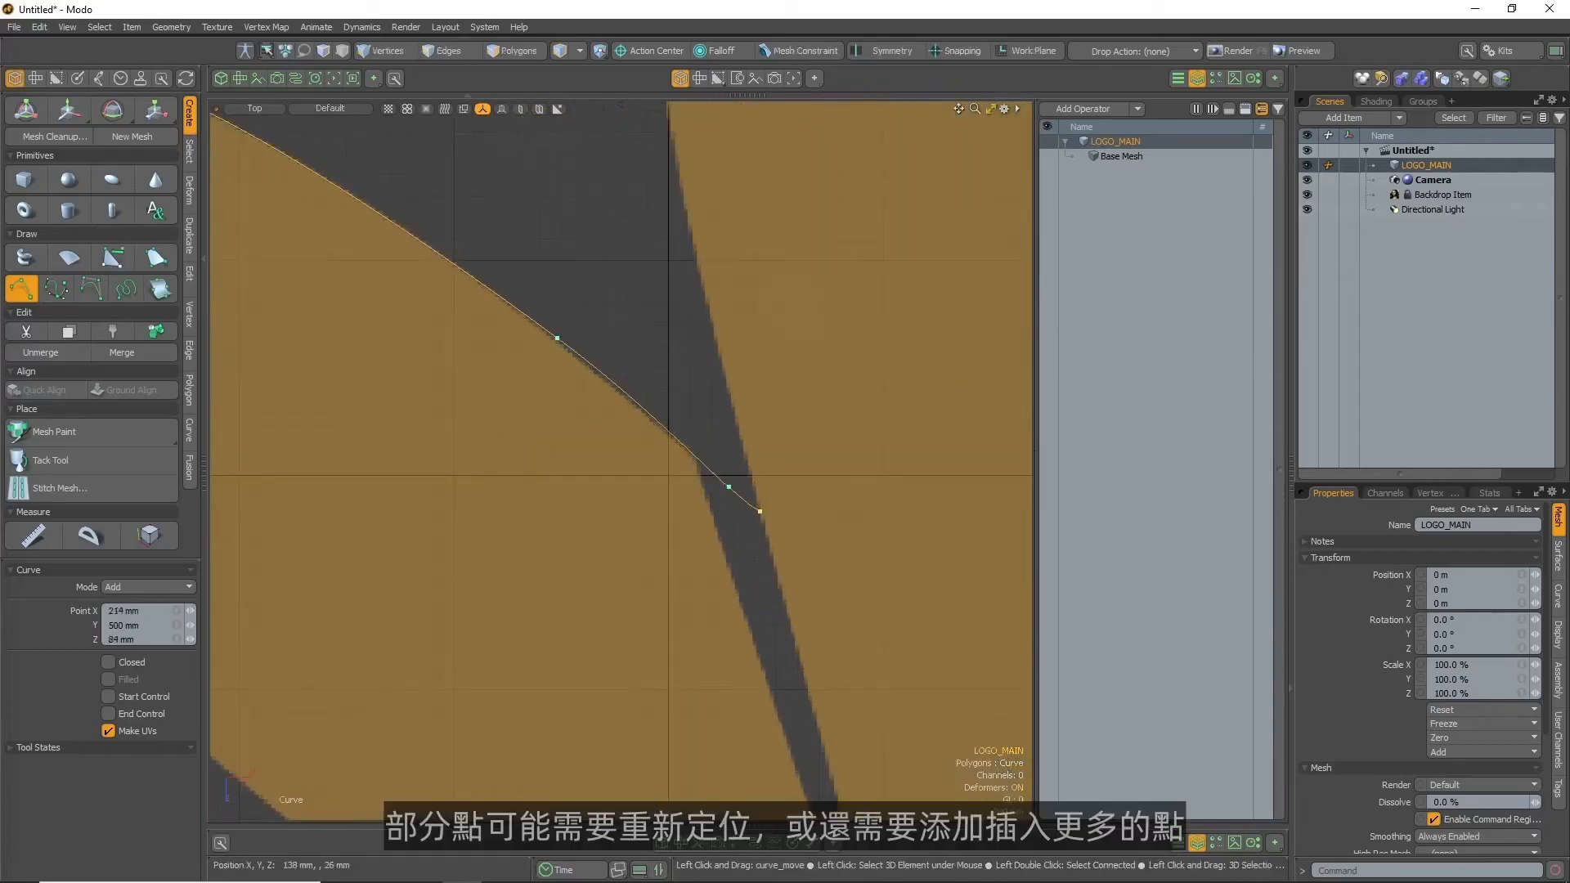
# Trace up the left edge of the right stroke, adjusting each point to the backdrop
pyautogui.scroll(-4, 808, 402)
pyautogui.scroll(2, 808, 402)
pyautogui.keyDown('alt'); pyautogui.moveTo(808, 402); pyautogui.dragTo(698, 671); pyautogui.keyUp('alt')
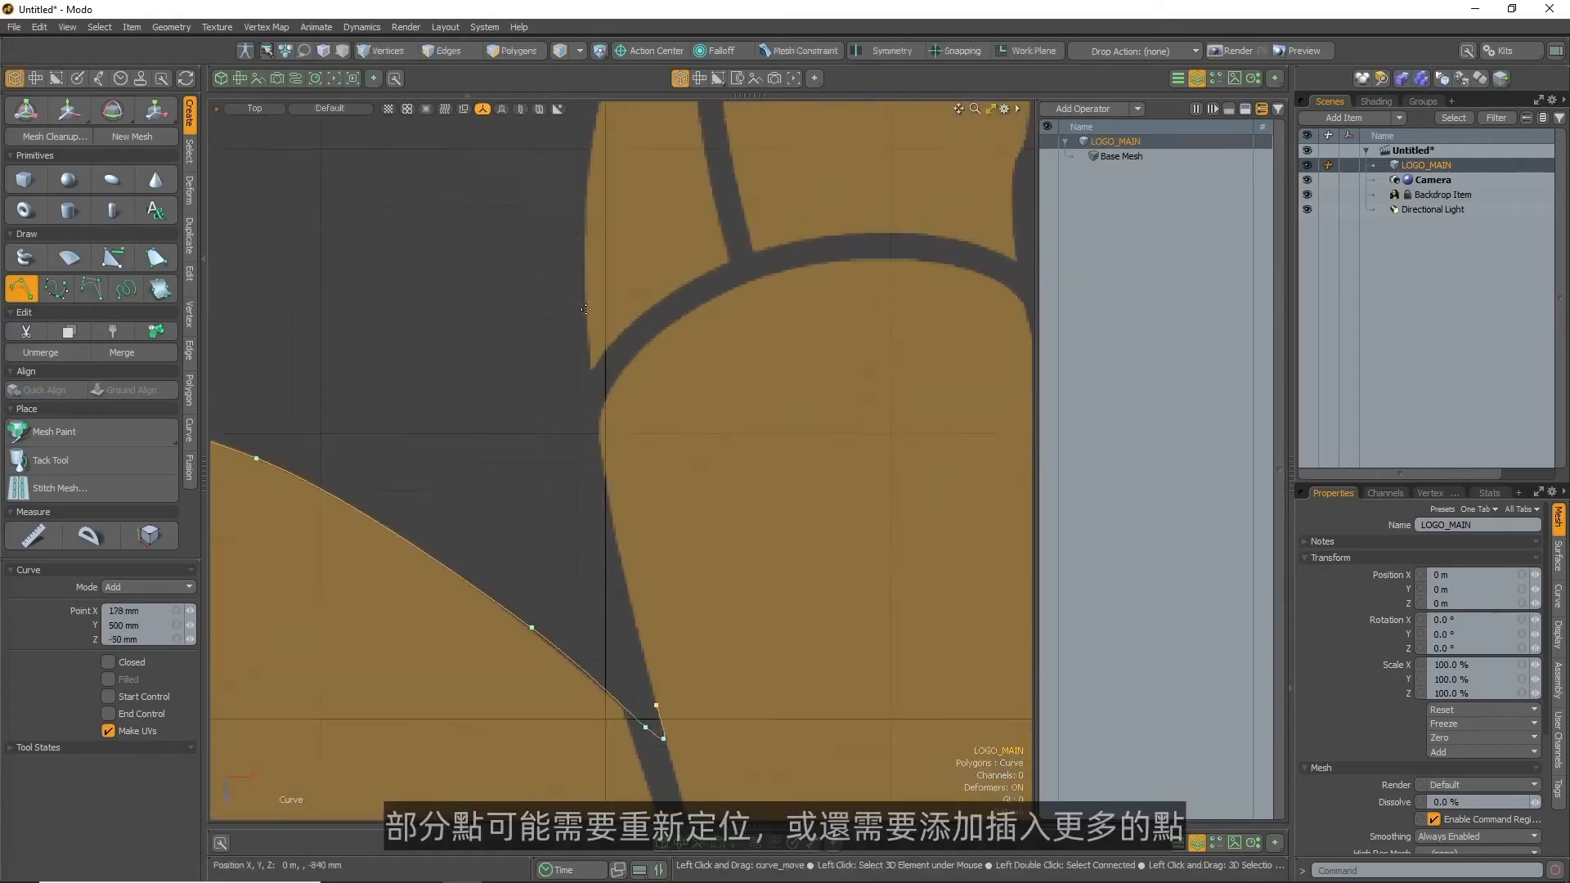
pyautogui.click(591, 366)
pyautogui.moveTo(591, 365); pyautogui.dragTo(592, 405)
pyautogui.click(586, 186)
pyautogui.moveTo(585, 186); pyautogui.dragTo(592, 151)
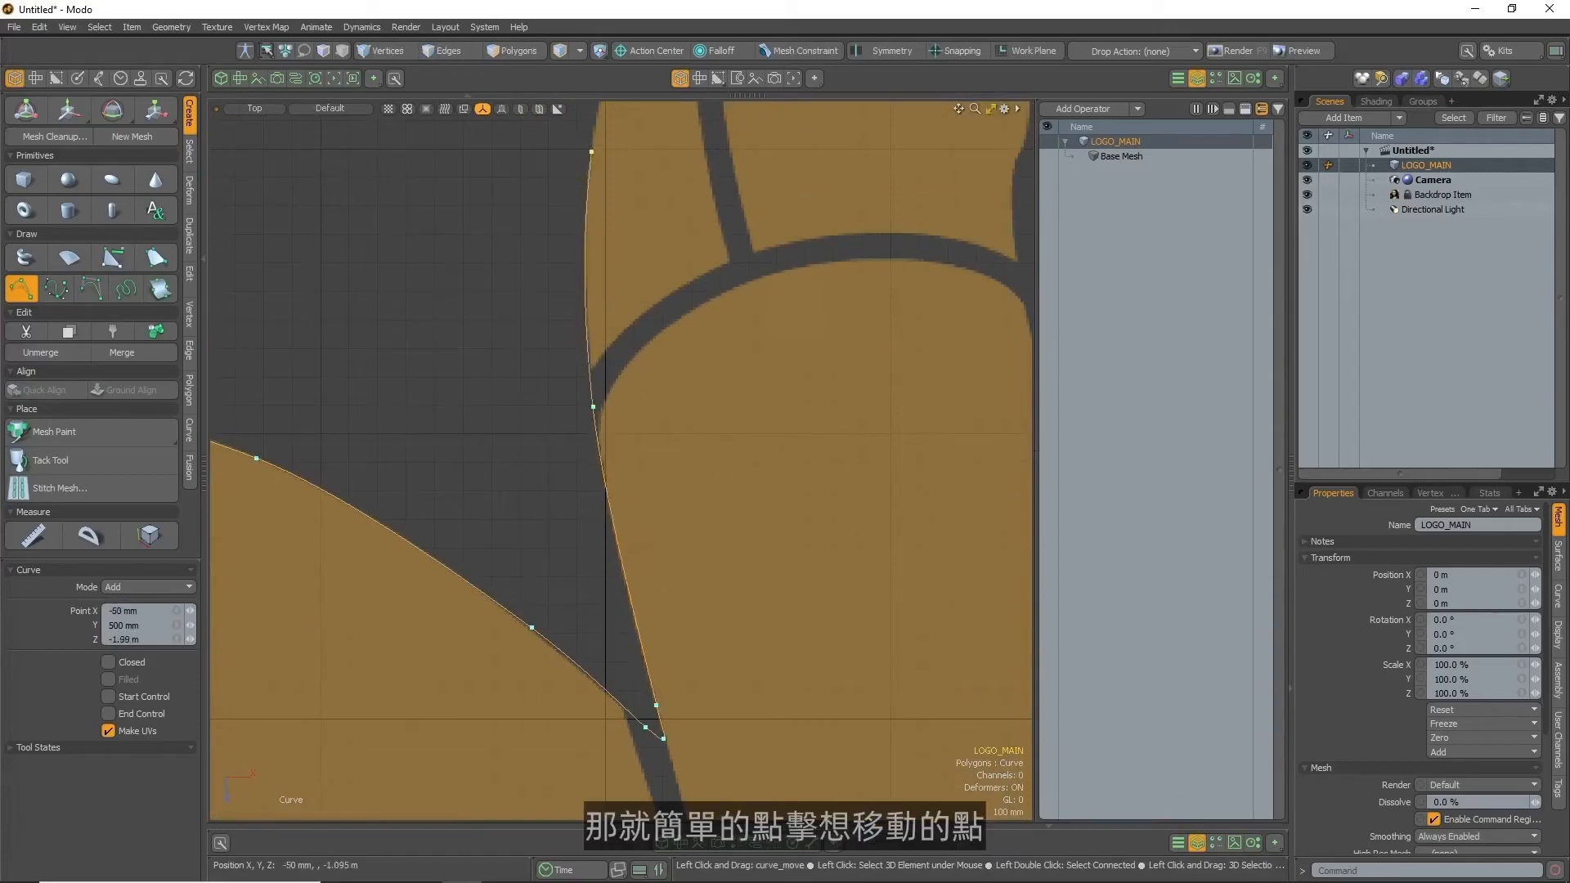
# Carry the curve around the rounded top of the right stroke, adjusting points to the backdrop edge
pyautogui.keyDown('alt'); pyautogui.moveTo(694, 122); pyautogui.dragTo(617, 409); pyautogui.keyUp('alt')
pyautogui.scroll(-3, 617, 409)
pyautogui.scroll(3, 622, 348)
pyautogui.moveTo(571, 286); pyautogui.dragTo(563, 305)
pyautogui.moveTo(686, 180); pyautogui.dragTo(730, 181)
pyautogui.click(995, 221)
pyautogui.moveTo(995, 221)
pyautogui.mouseDown()
pyautogui.moveTo(885, 196)
pyautogui.moveTo(983, 214)
pyautogui.mouseUp()
# Extend the curve down the upper edge of the segmented arm and refine the points along its crown
pyautogui.keyDown('alt'); pyautogui.moveTo(983, 214); pyautogui.dragTo(509, 167); pyautogui.keyUp('alt')
pyautogui.moveTo(720, 315); pyautogui.dragTo(767, 354)
pyautogui.moveTo(509, 168); pyautogui.dragTo(481, 159)
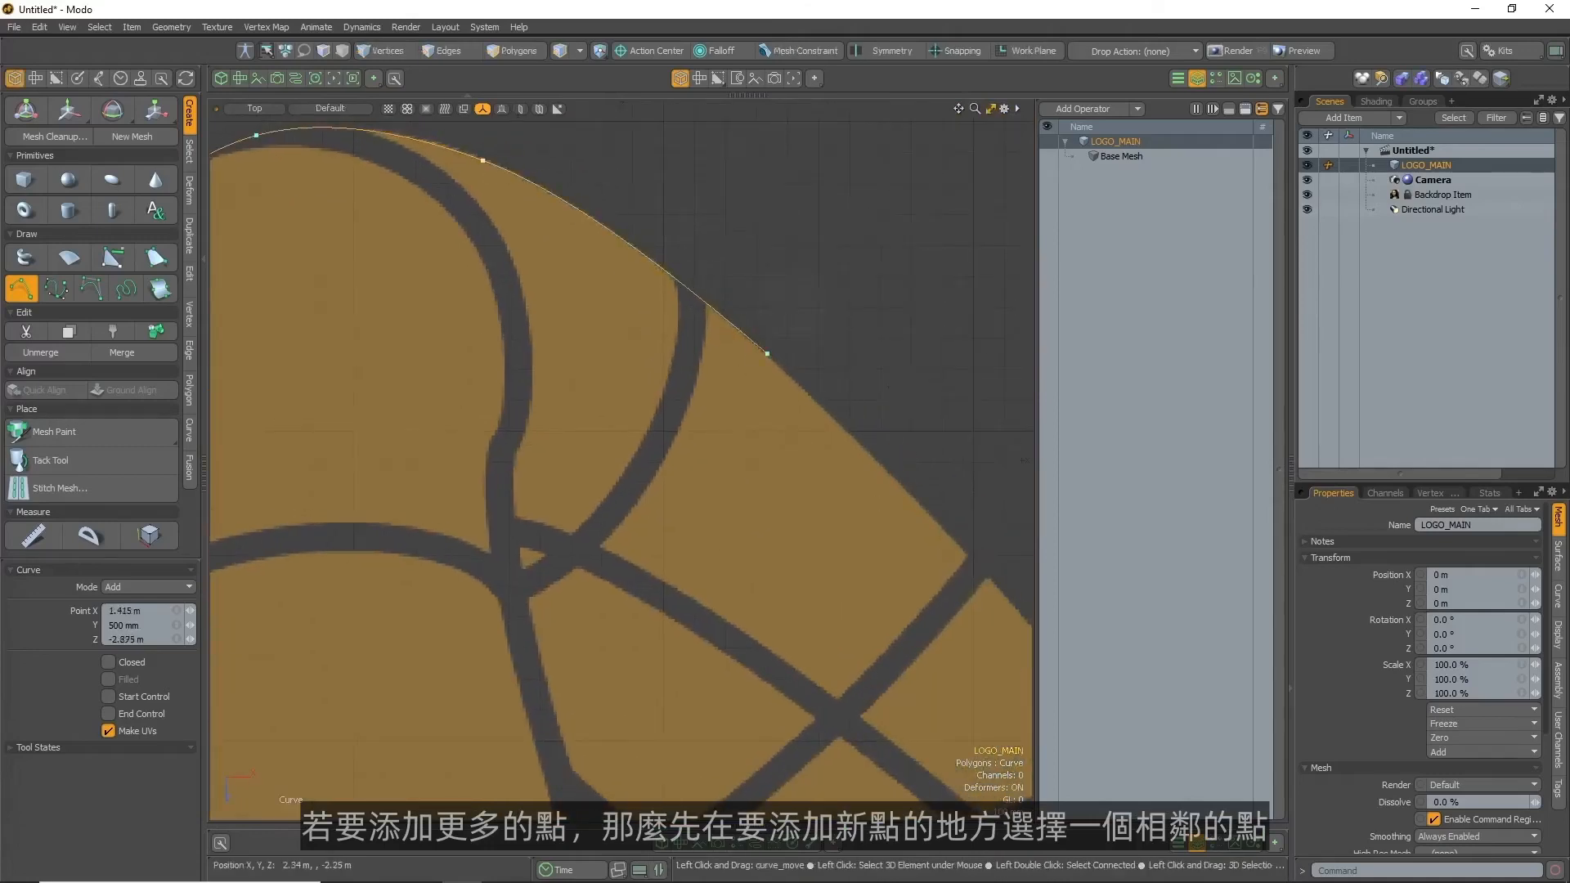
pyautogui.keyDown('alt'); pyautogui.moveTo(306, 184); pyautogui.dragTo(533, 189); pyautogui.keyUp('alt')
pyautogui.scroll(1, 533, 189)
pyautogui.moveTo(476, 134); pyautogui.dragTo(467, 133)
# Add curve points around the segmented arm's tip and insert an extra point midway along its long upper edge
pyautogui.keyDown('alt'); pyautogui.moveTo(965, 393); pyautogui.dragTo(467, 166); pyautogui.keyUp('alt')
pyautogui.click(552, 154)
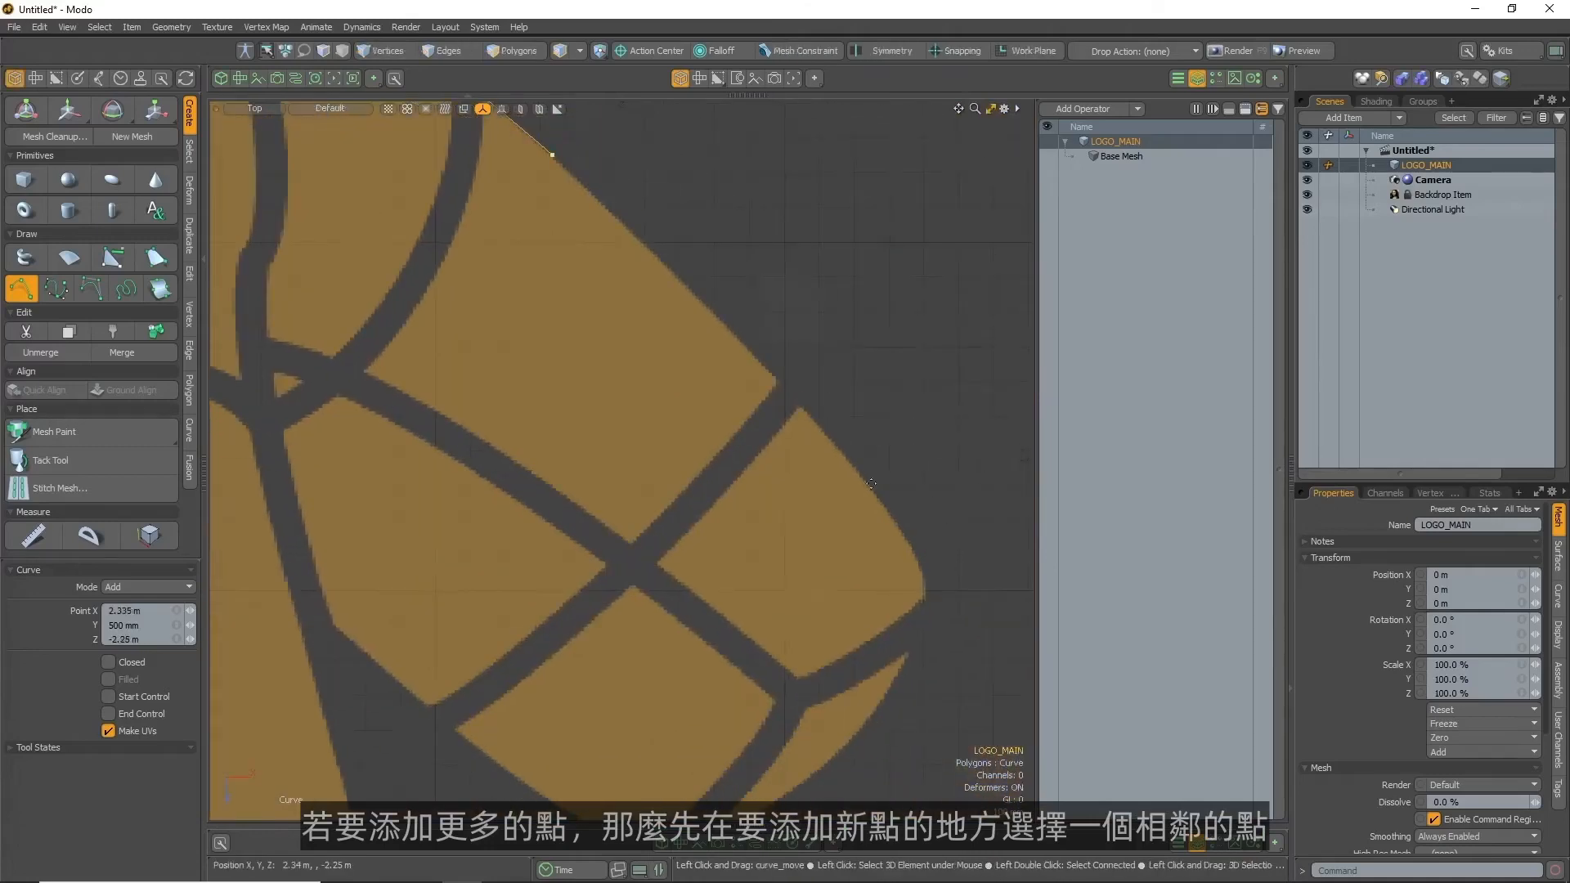
pyautogui.click(870, 484)
pyautogui.click(929, 620)
pyautogui.click(719, 316)
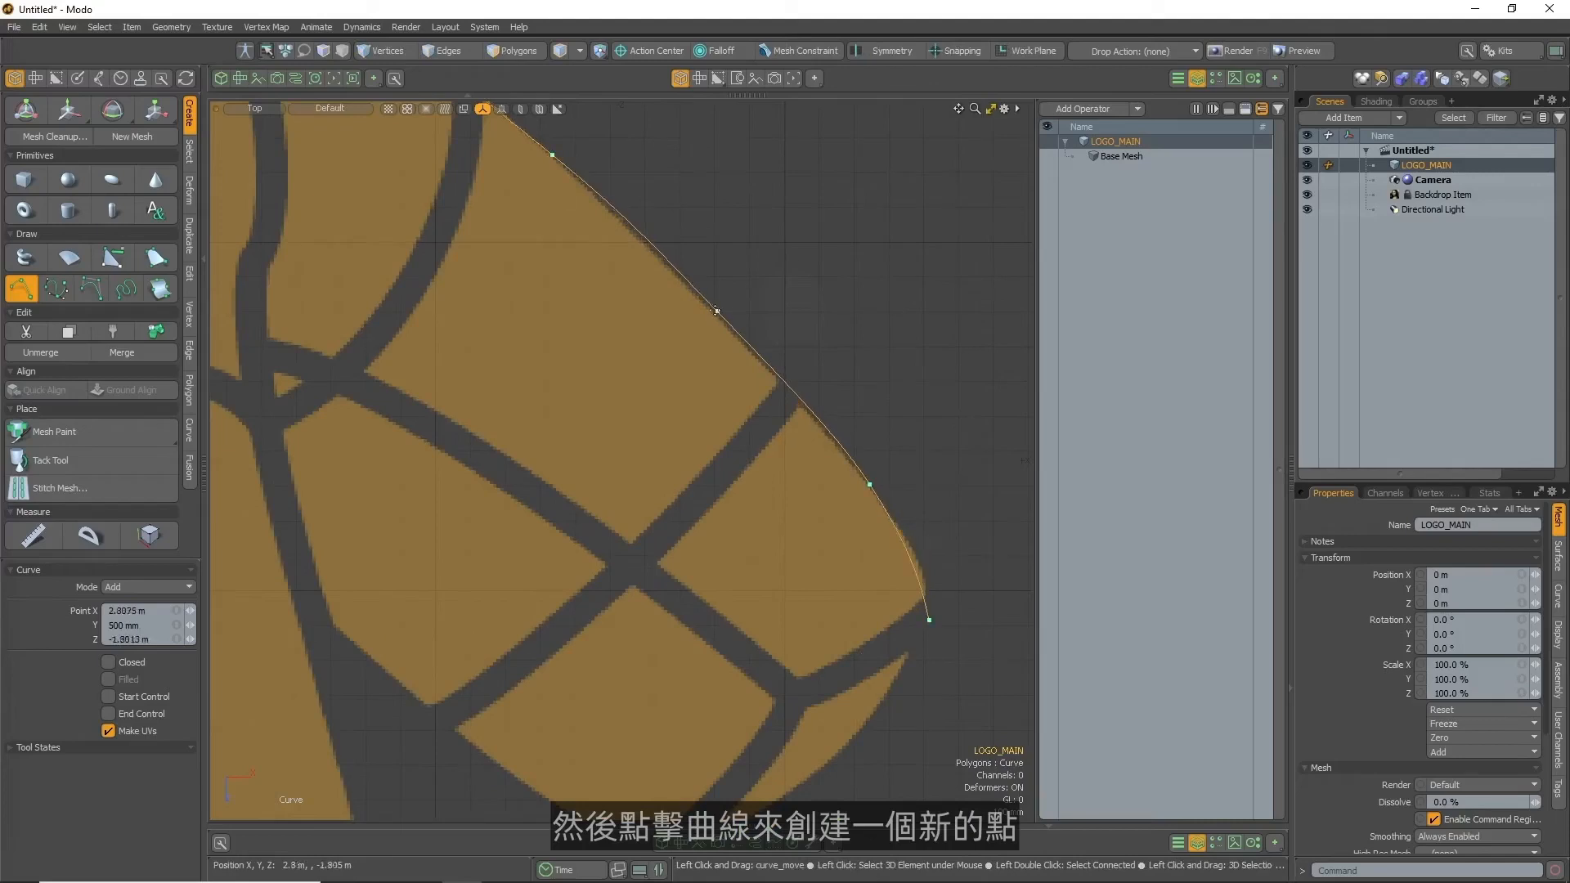
# Reposition the points along the segmented arm's upper edge and rounded tip to match the backdrop
pyautogui.keyDown('alt'); pyautogui.moveTo(555, 151); pyautogui.dragTo(706, 395); pyautogui.keyUp('alt')
pyautogui.keyDown('alt'); pyautogui.moveTo(706, 394); pyautogui.dragTo(475, 122); pyautogui.keyUp('alt')
pyautogui.moveTo(809, 455); pyautogui.dragTo(846, 509)
pyautogui.moveTo(868, 590); pyautogui.dragTo(833, 659)
pyautogui.moveTo(847, 509); pyautogui.dragTo(861, 540)
pyautogui.keyDown('alt'); pyautogui.moveTo(477, 126); pyautogui.dragTo(613, 336); pyautogui.keyUp('alt')
pyautogui.moveTo(849, 554); pyautogui.dragTo(906, 619)
pyautogui.keyDown('alt'); pyautogui.moveTo(962, 683); pyautogui.dragTo(811, 267); pyautogui.keyUp('alt')
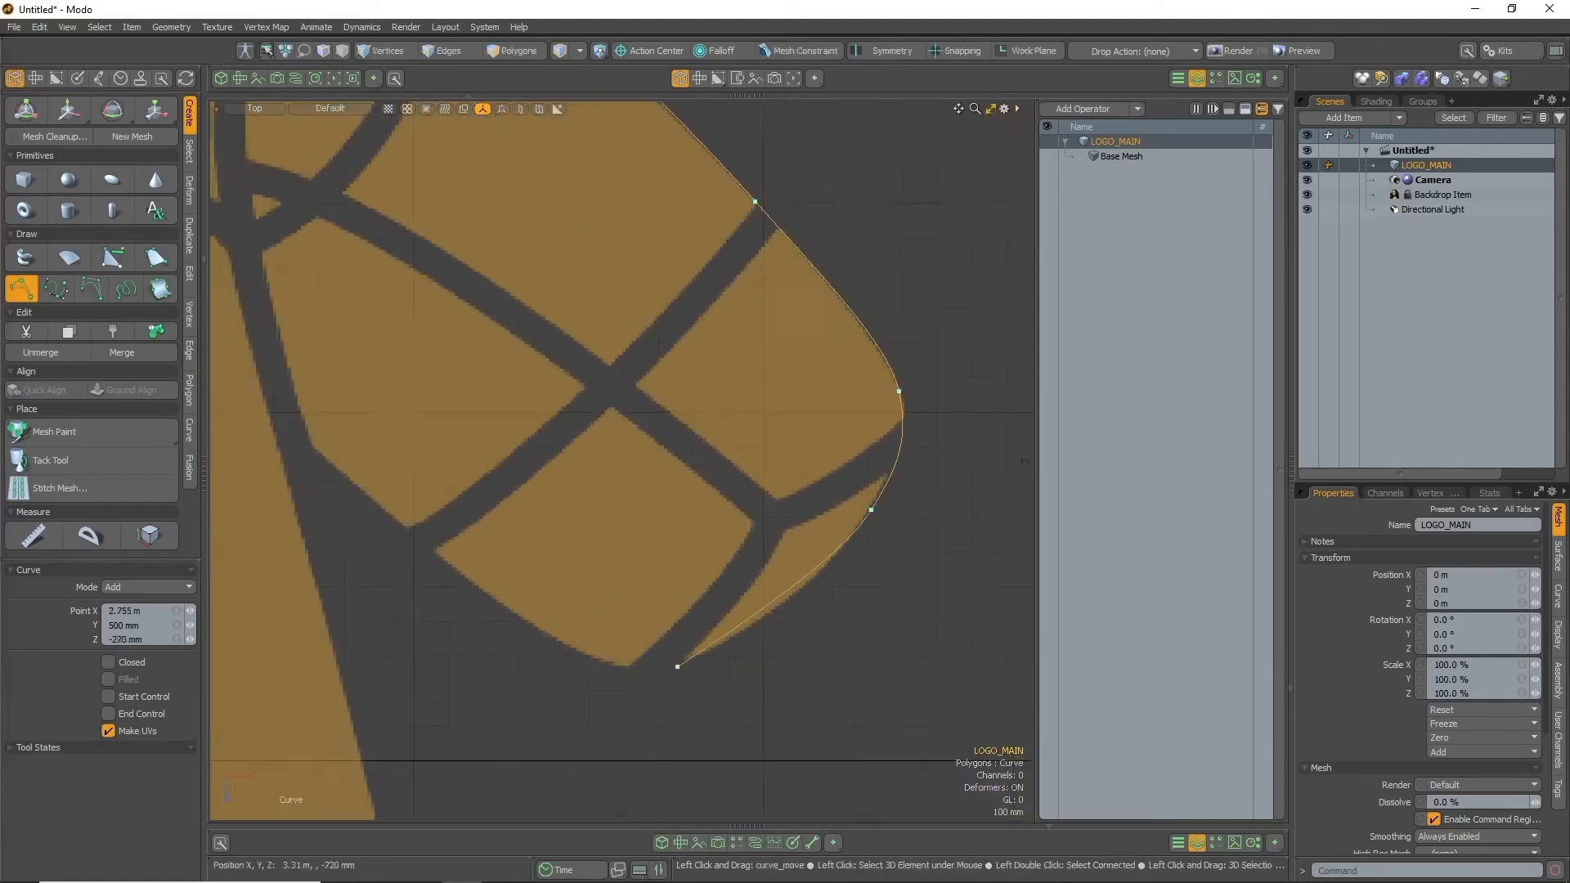
# Trace the underside of the segmented arm back to the inner corner and turn the curve onto the right leg
pyautogui.click(541, 631)
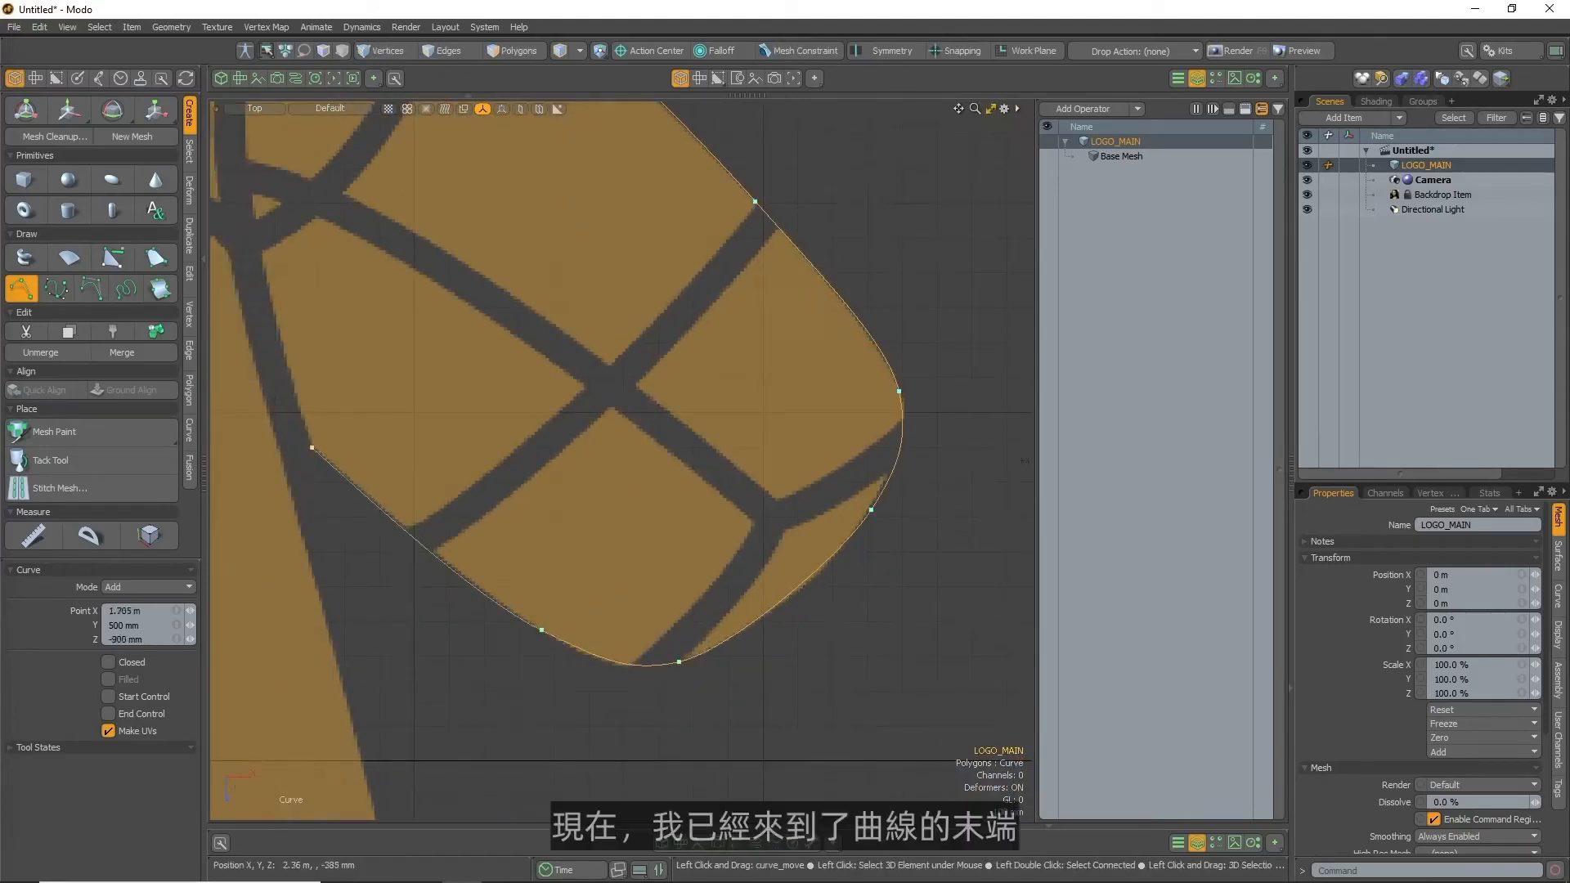
pyautogui.click(312, 448)
pyautogui.keyDown('alt'); pyautogui.moveTo(312, 448); pyautogui.dragTo(494, 476); pyautogui.keyUp('alt')
pyautogui.click(459, 461)
pyautogui.click(467, 492)
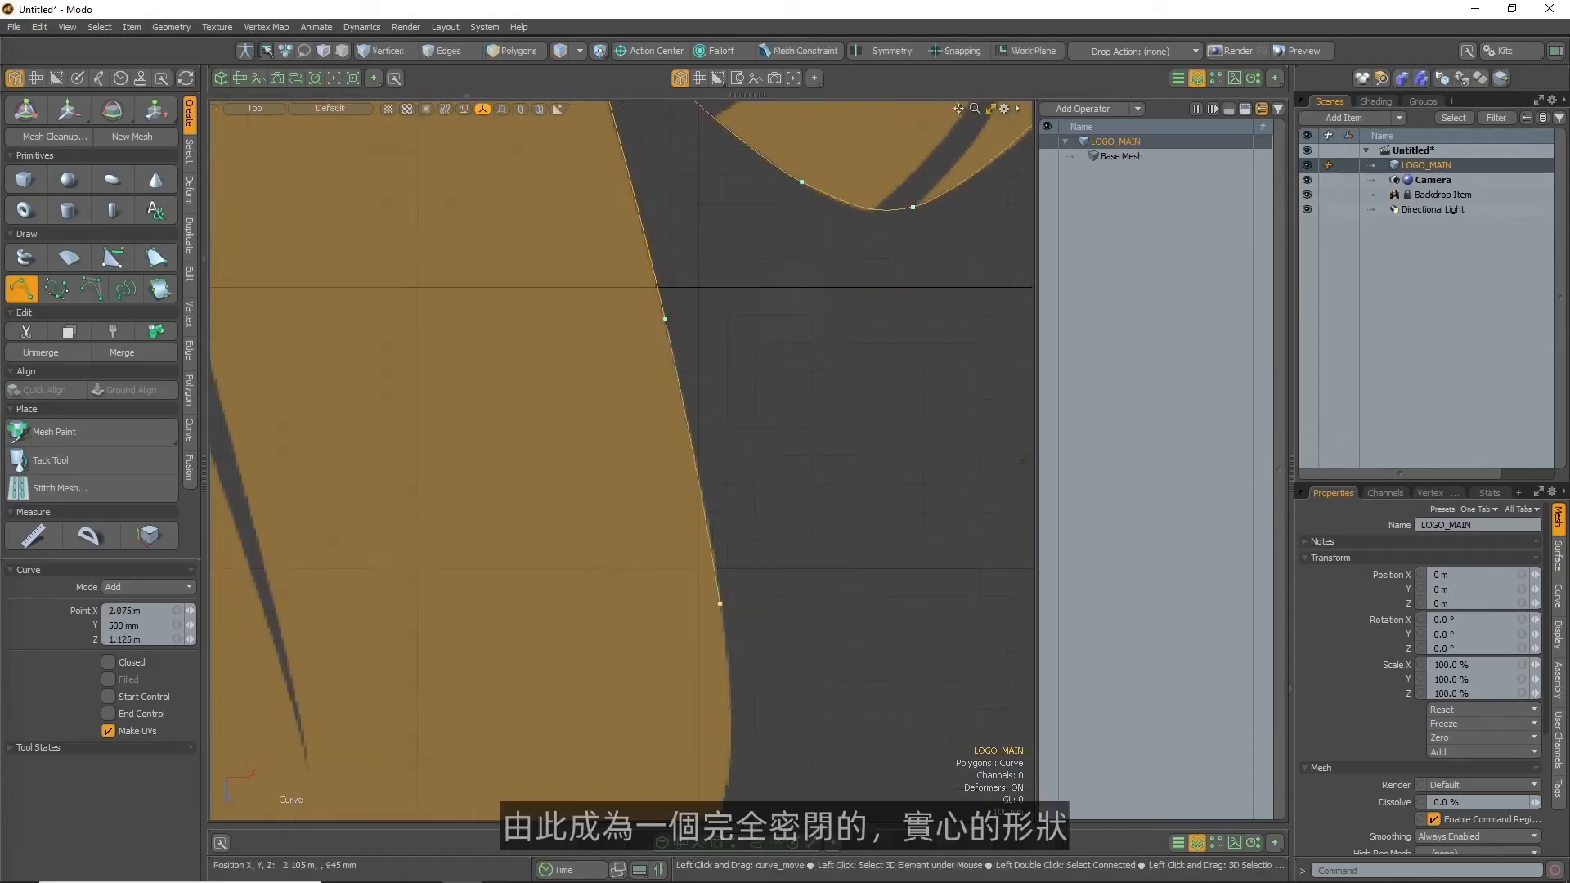
# Trace around the bottom of the right leg and up the underside of the diagonal stroke, adjusting its points
pyautogui.click(691, 695)
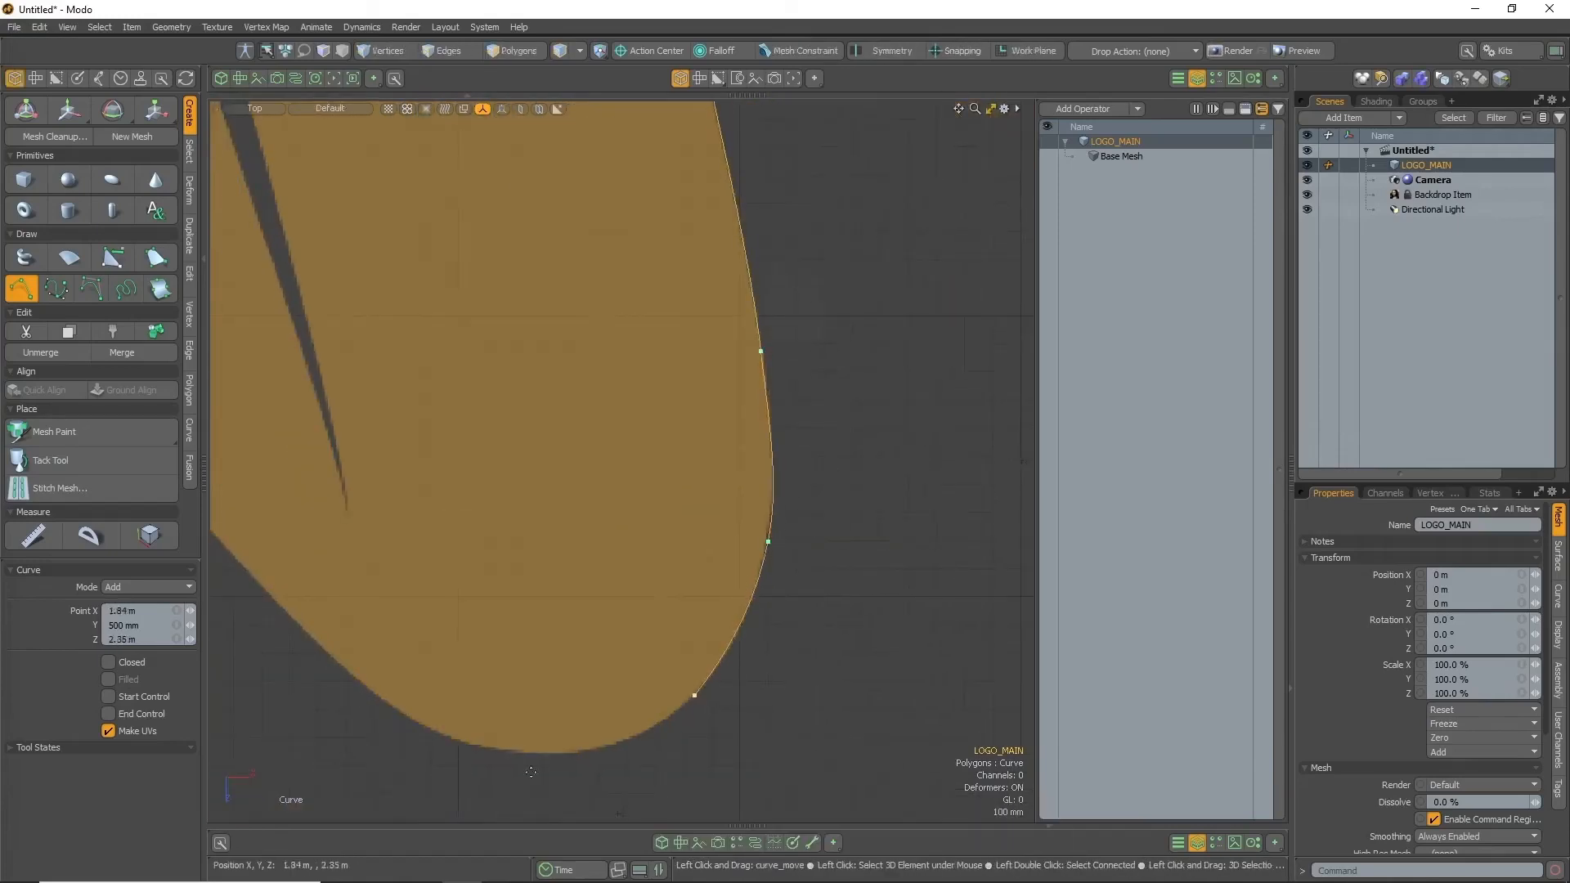
pyautogui.click(526, 747)
pyautogui.scroll(3, 526, 747)
pyautogui.keyDown('alt'); pyautogui.moveTo(603, 679); pyautogui.dragTo(783, 734); pyautogui.keyUp('alt')
pyautogui.scroll(-1, 783, 733)
pyautogui.click(534, 471)
pyautogui.click(379, 356)
pyautogui.moveTo(534, 472); pyautogui.dragTo(541, 476)
# Shape the sharp inner corner under the left arch with closely spaced curve points
pyautogui.scroll(4, 379, 356)
pyautogui.keyDown('alt'); pyautogui.moveTo(380, 356); pyautogui.dragTo(707, 457); pyautogui.keyUp('alt')
pyautogui.moveTo(551, 400); pyautogui.dragTo(562, 405)
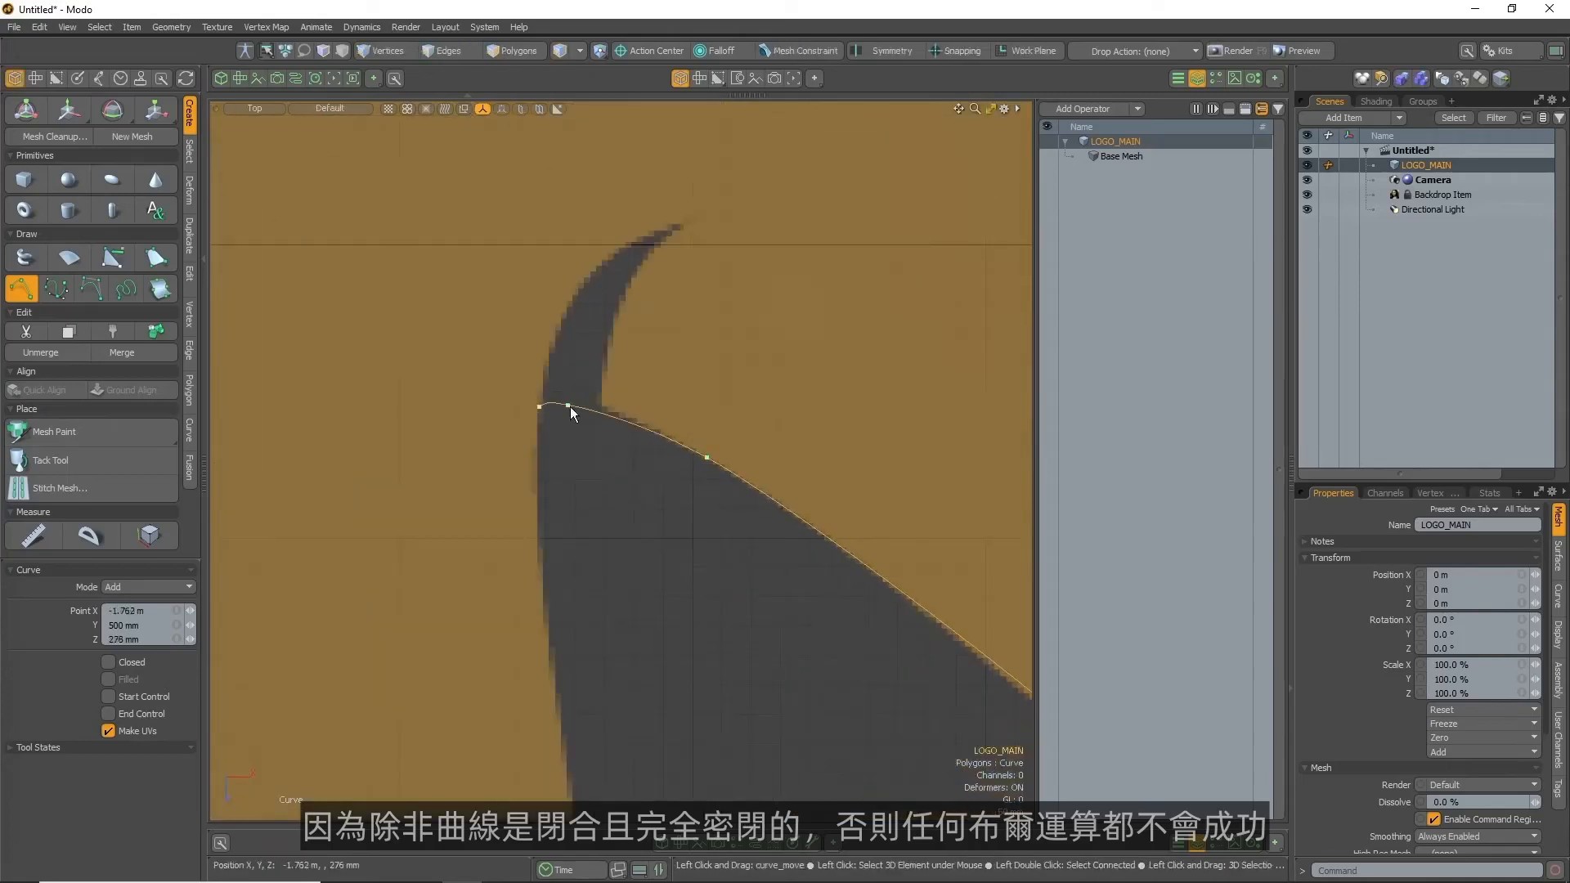
pyautogui.click(538, 489)
# Trace down the inner edge of the left leg and set the curve to Closed
pyautogui.scroll(-5, 537, 491)
pyautogui.keyDown('alt'); pyautogui.moveTo(575, 620); pyautogui.dragTo(615, 438); pyautogui.keyUp('alt')
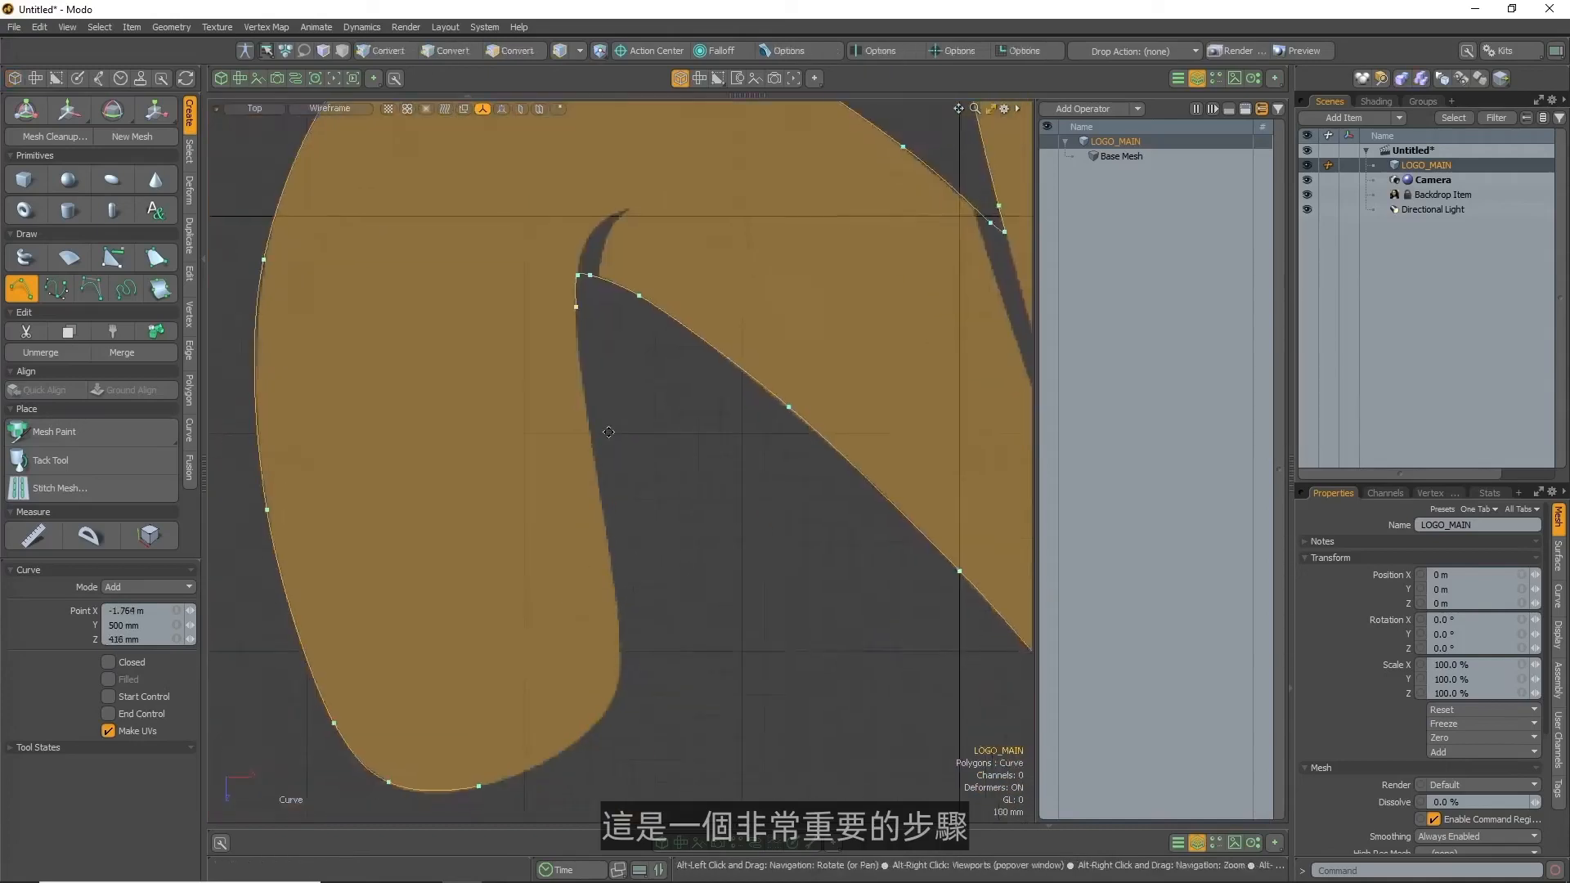
pyautogui.scroll(1, 614, 438)
pyautogui.click(604, 525)
pyautogui.click(612, 726)
pyautogui.press('space')
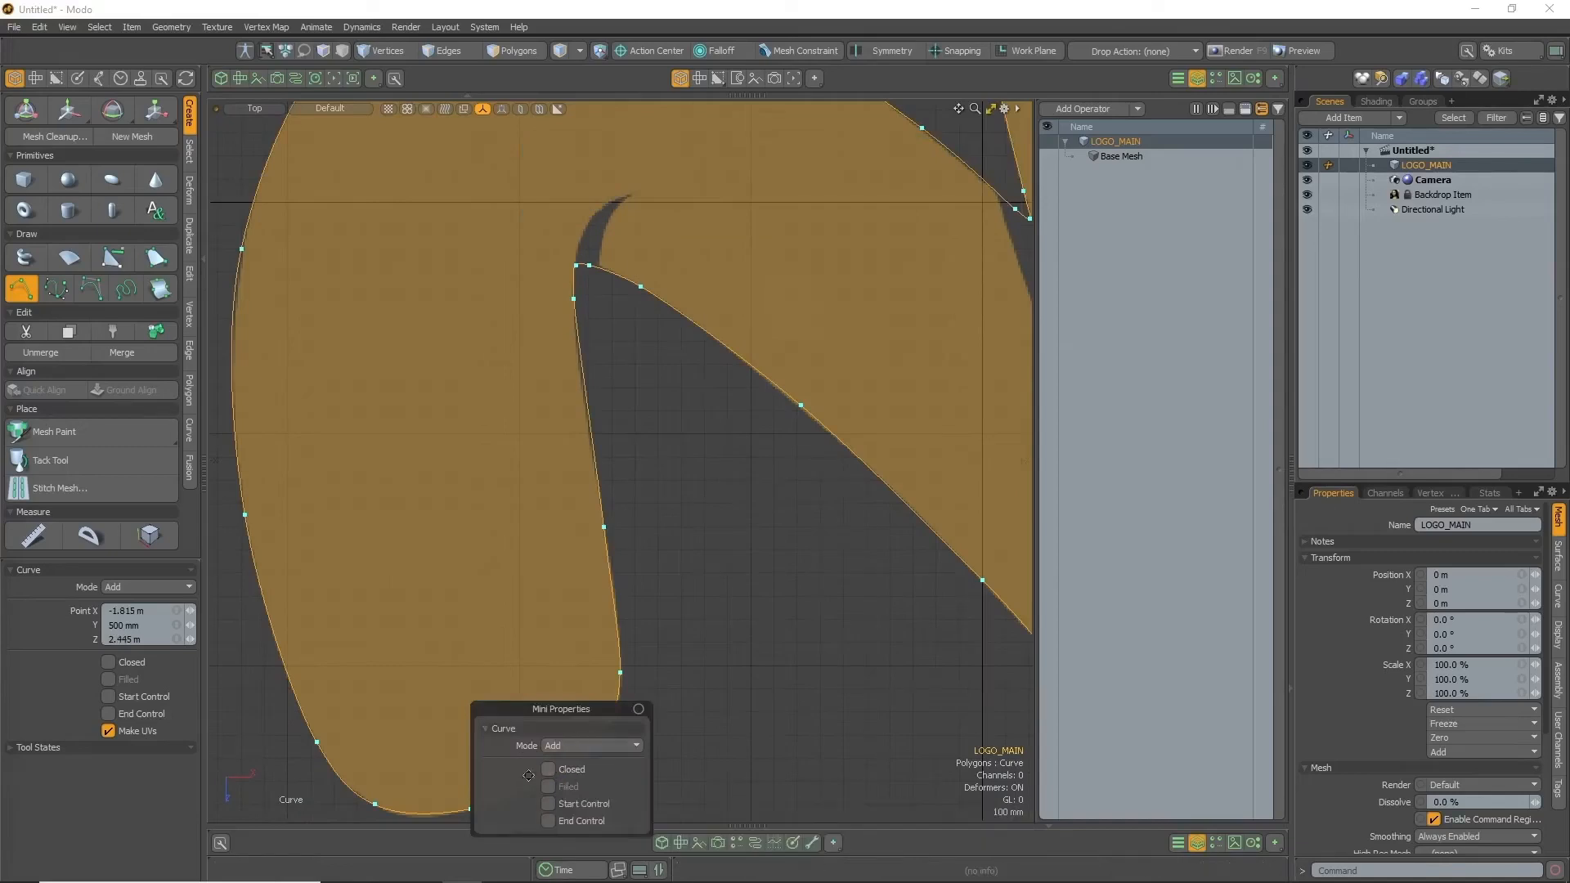
pyautogui.click(548, 768)
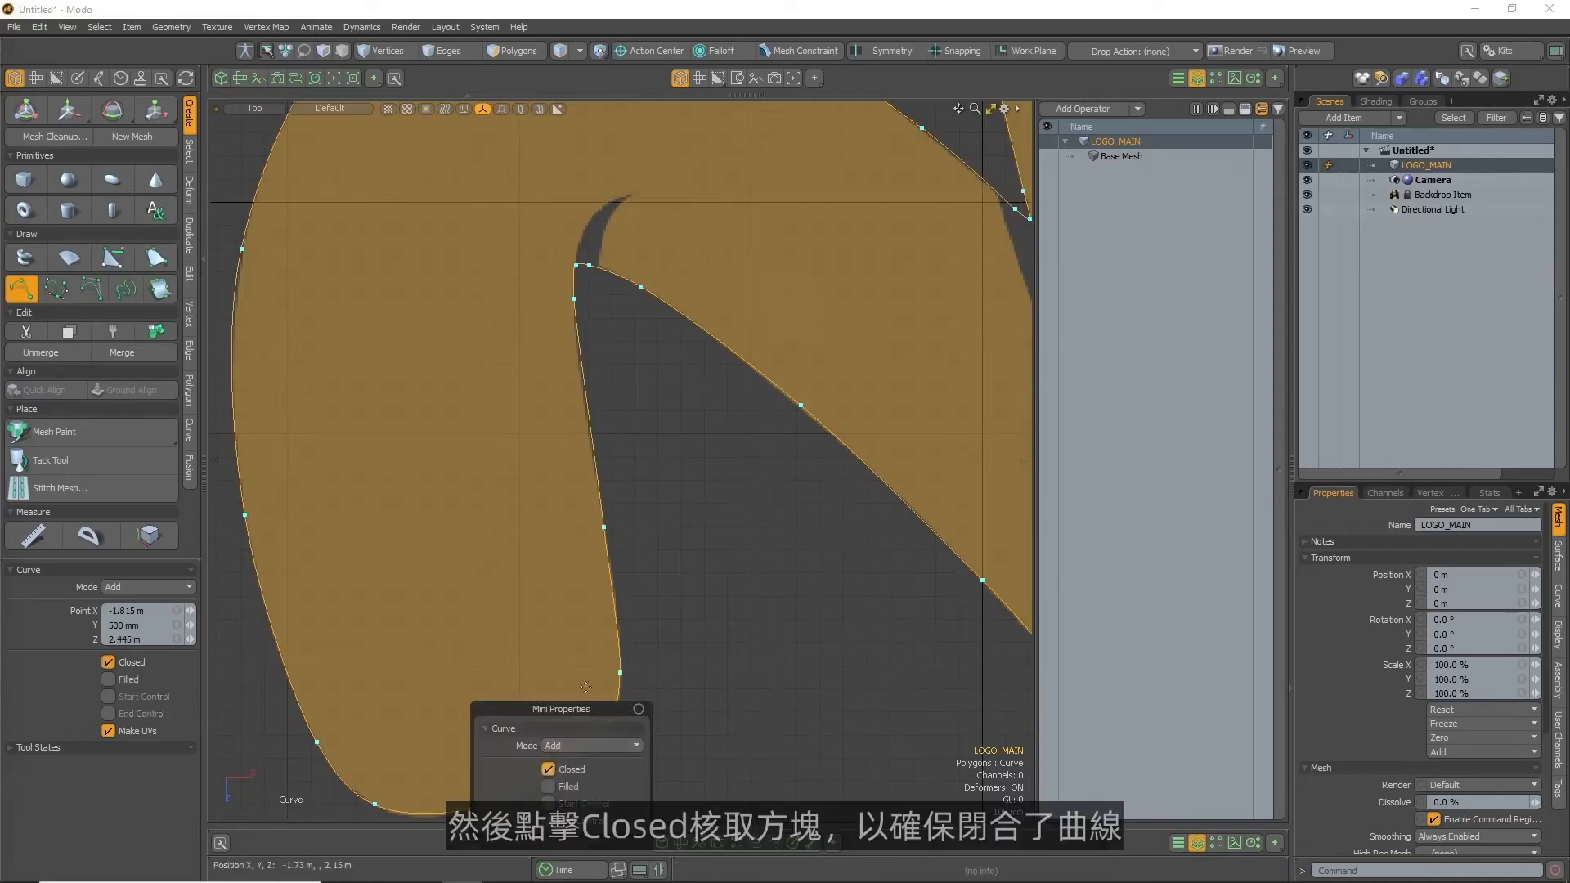
# Insert an extra point on the left leg's inner edge and align the neighbouring point with the backdrop
pyautogui.keyDown('alt'); pyautogui.moveTo(621, 762); pyautogui.dragTo(651, 644); pyautogui.keyUp('alt')
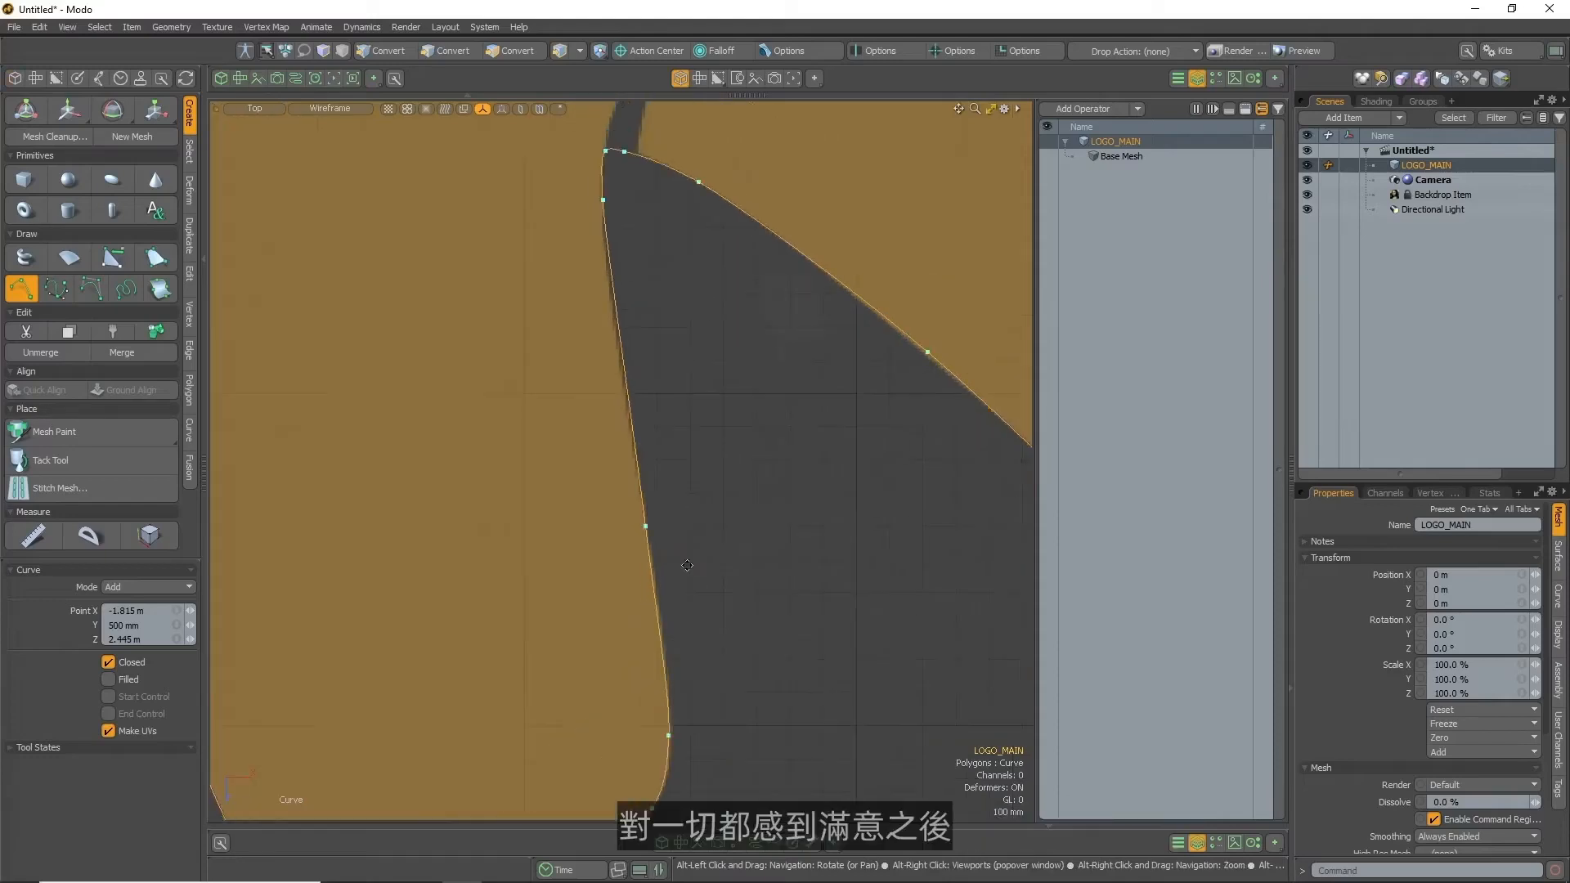
pyautogui.click(631, 437)
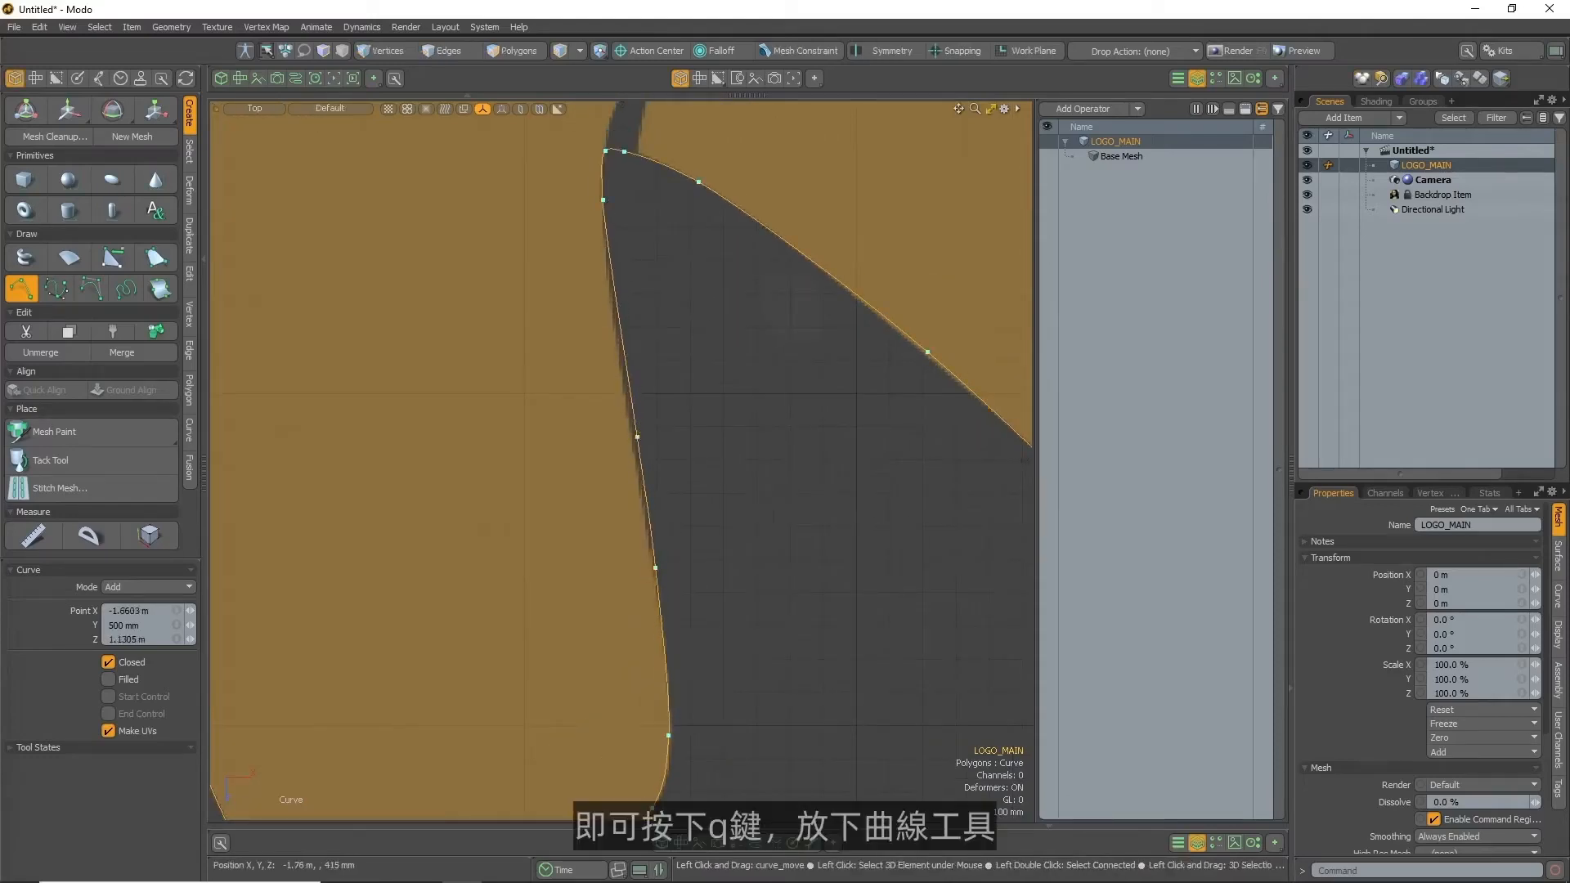
pyautogui.moveTo(655, 567); pyautogui.dragTo(653, 581)
# Fine-tune the points at the inner corner beneath the segmented arm and drop the Curve tool
pyautogui.keyDown('alt'); pyautogui.moveTo(870, 460); pyautogui.dragTo(639, 564); pyautogui.keyUp('alt')
pyautogui.scroll(-6, 639, 565)
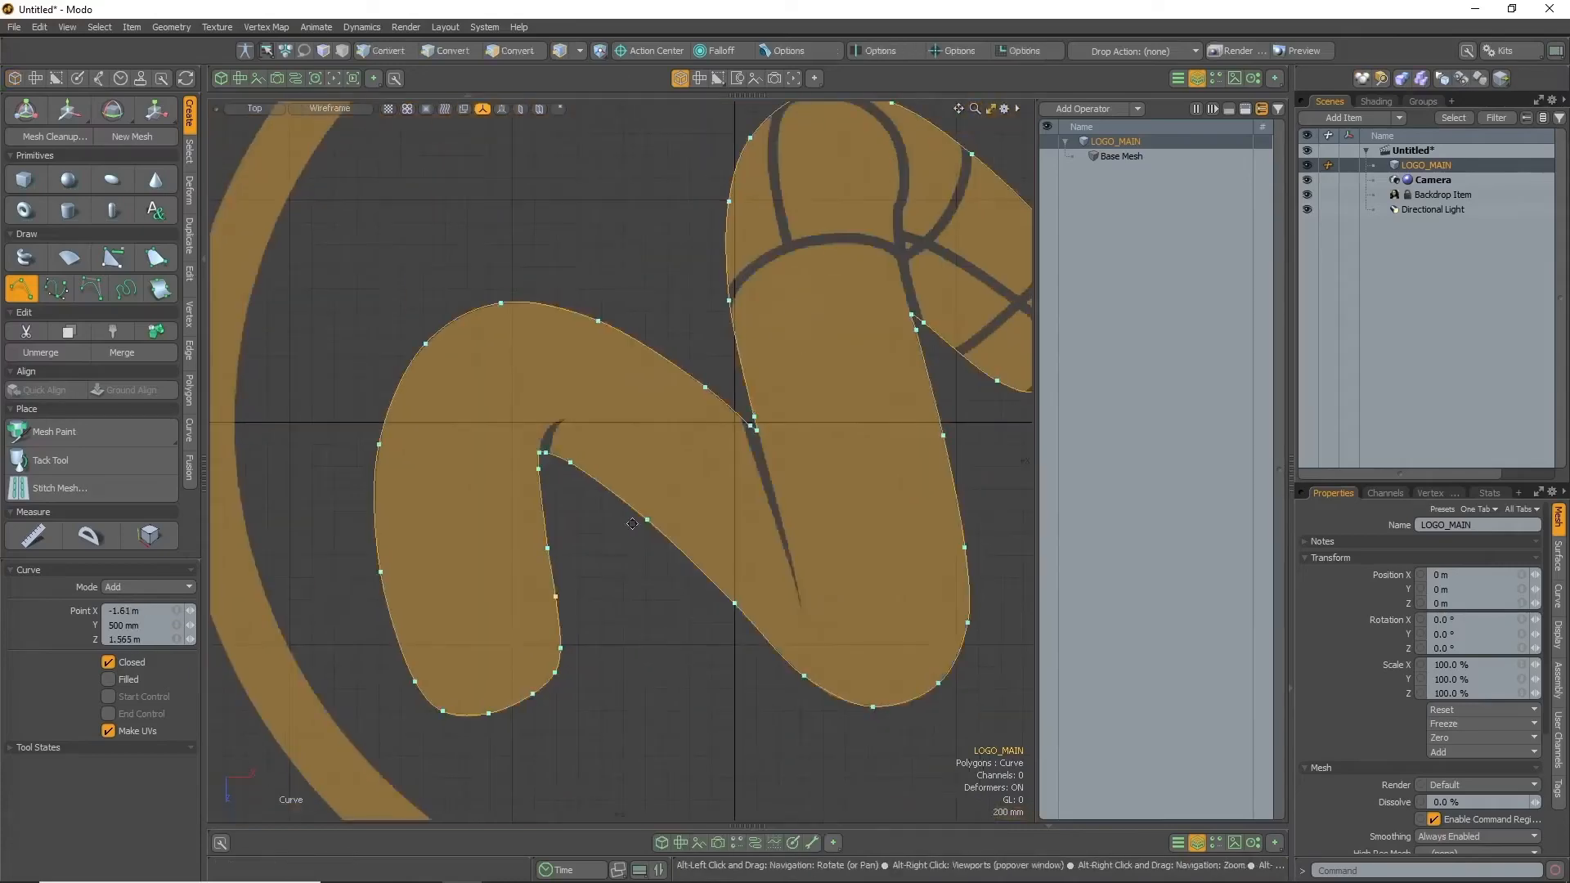
pyautogui.keyDown('alt'); pyautogui.moveTo(941, 429); pyautogui.dragTo(829, 468); pyautogui.keyUp('alt')
pyautogui.scroll(9, 829, 409)
pyautogui.click(702, 453)
pyautogui.moveTo(702, 453); pyautogui.dragTo(704, 449)
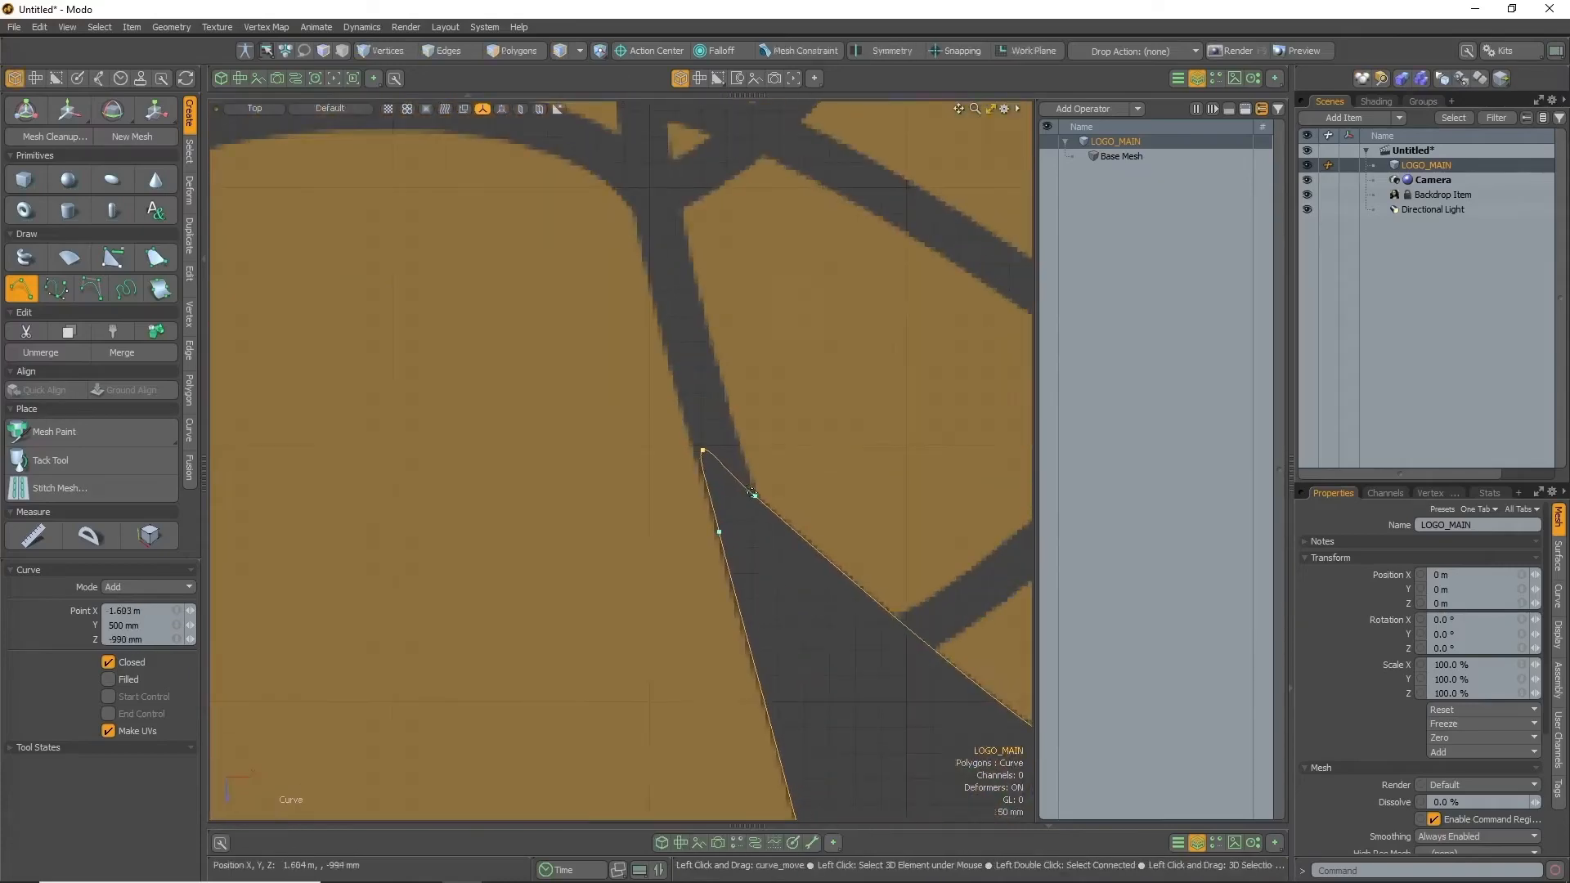
pyautogui.moveTo(755, 495); pyautogui.dragTo(756, 494)
pyautogui.scroll(-4, 780, 476)
pyautogui.keyDown('alt'); pyautogui.moveTo(547, 623); pyautogui.dragTo(769, 502); pyautogui.keyUp('alt')
pyautogui.scroll(-4, 729, 526)
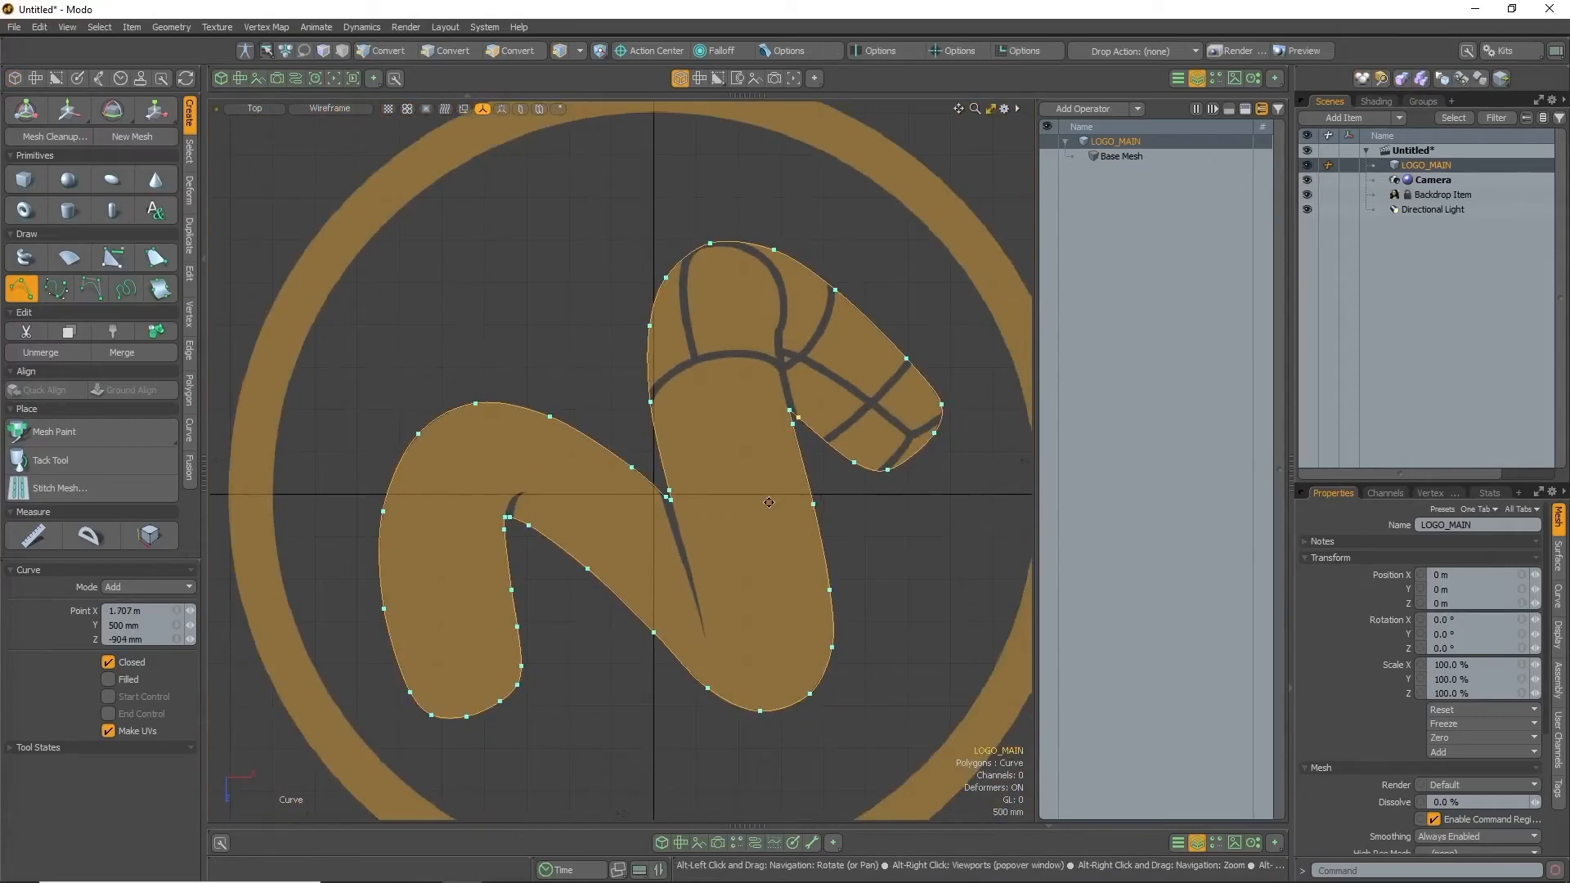
pyautogui.press('space')
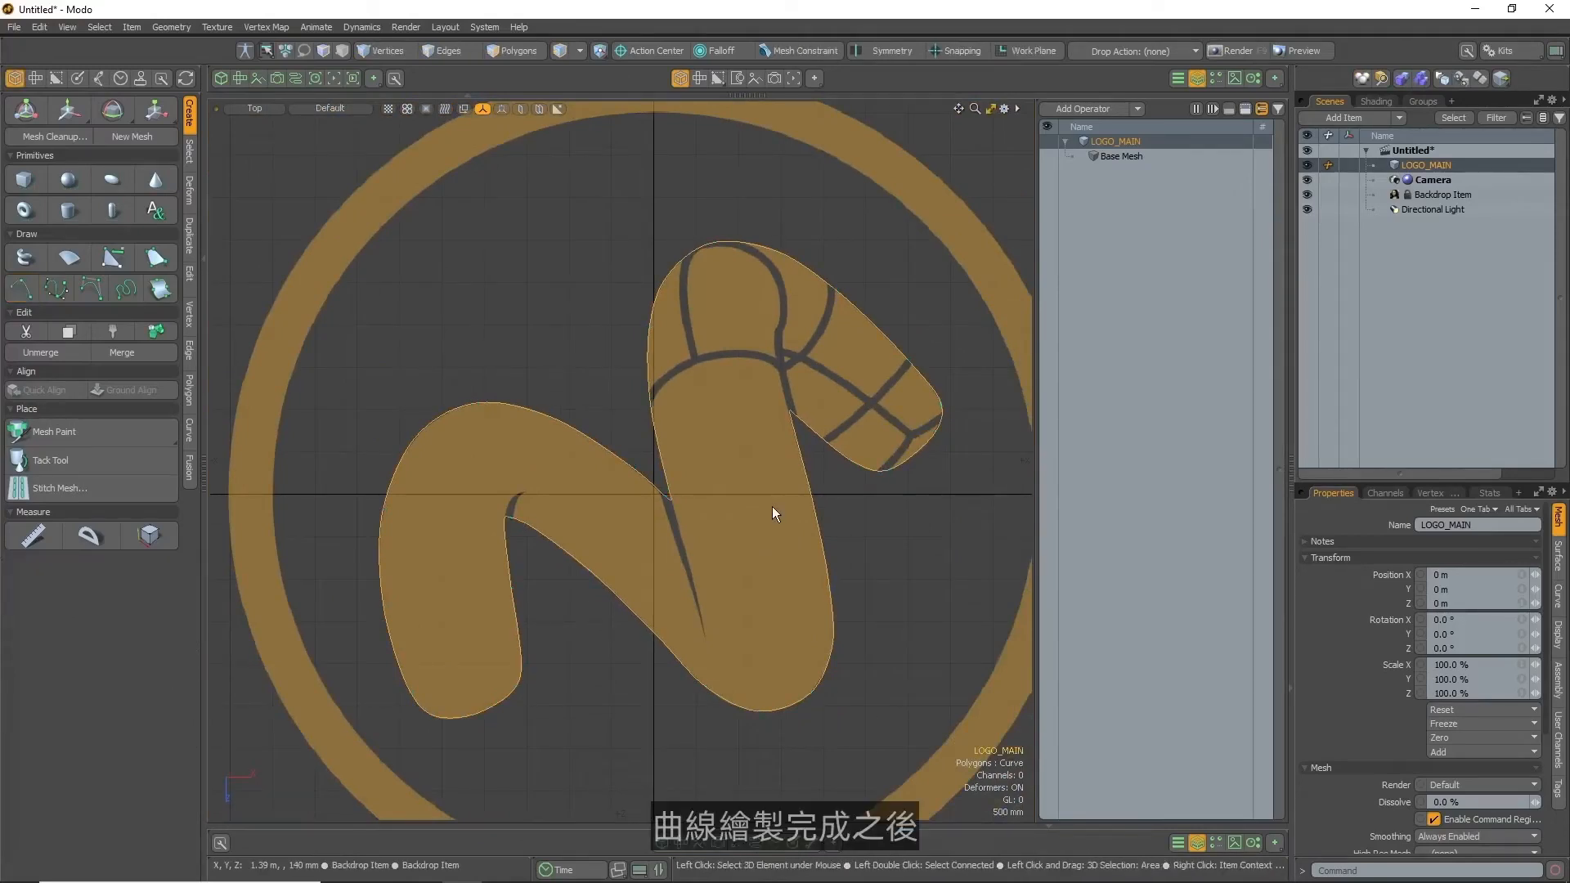
# Add a Freeze mesh operation to LOGO_MAIN
pyautogui.click(1094, 113)
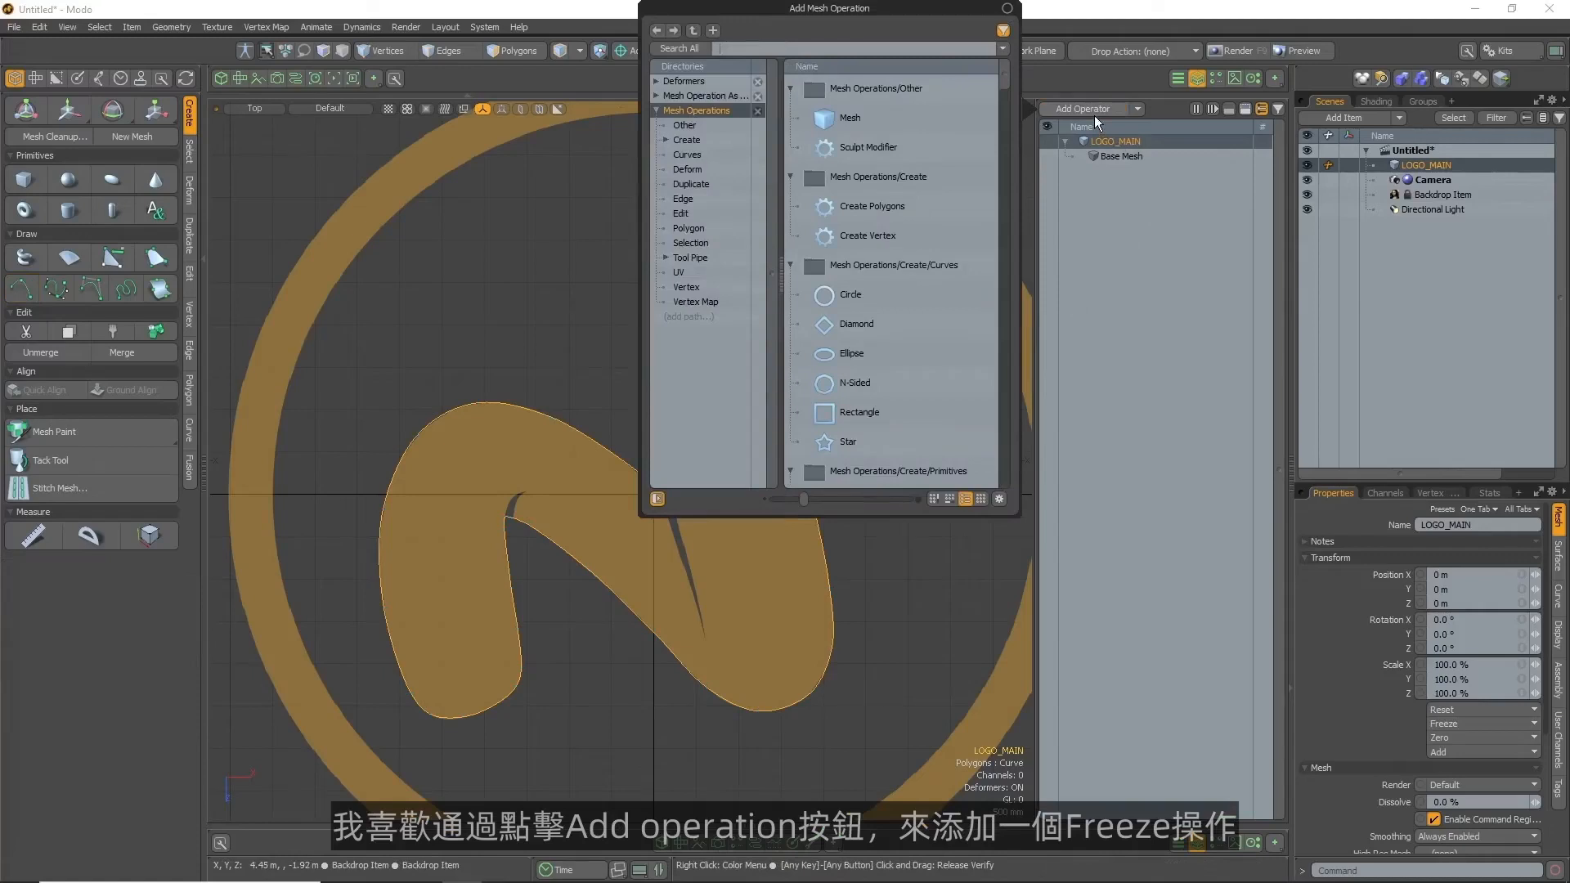
pyautogui.write('Freeze')
pyautogui.press('Return')
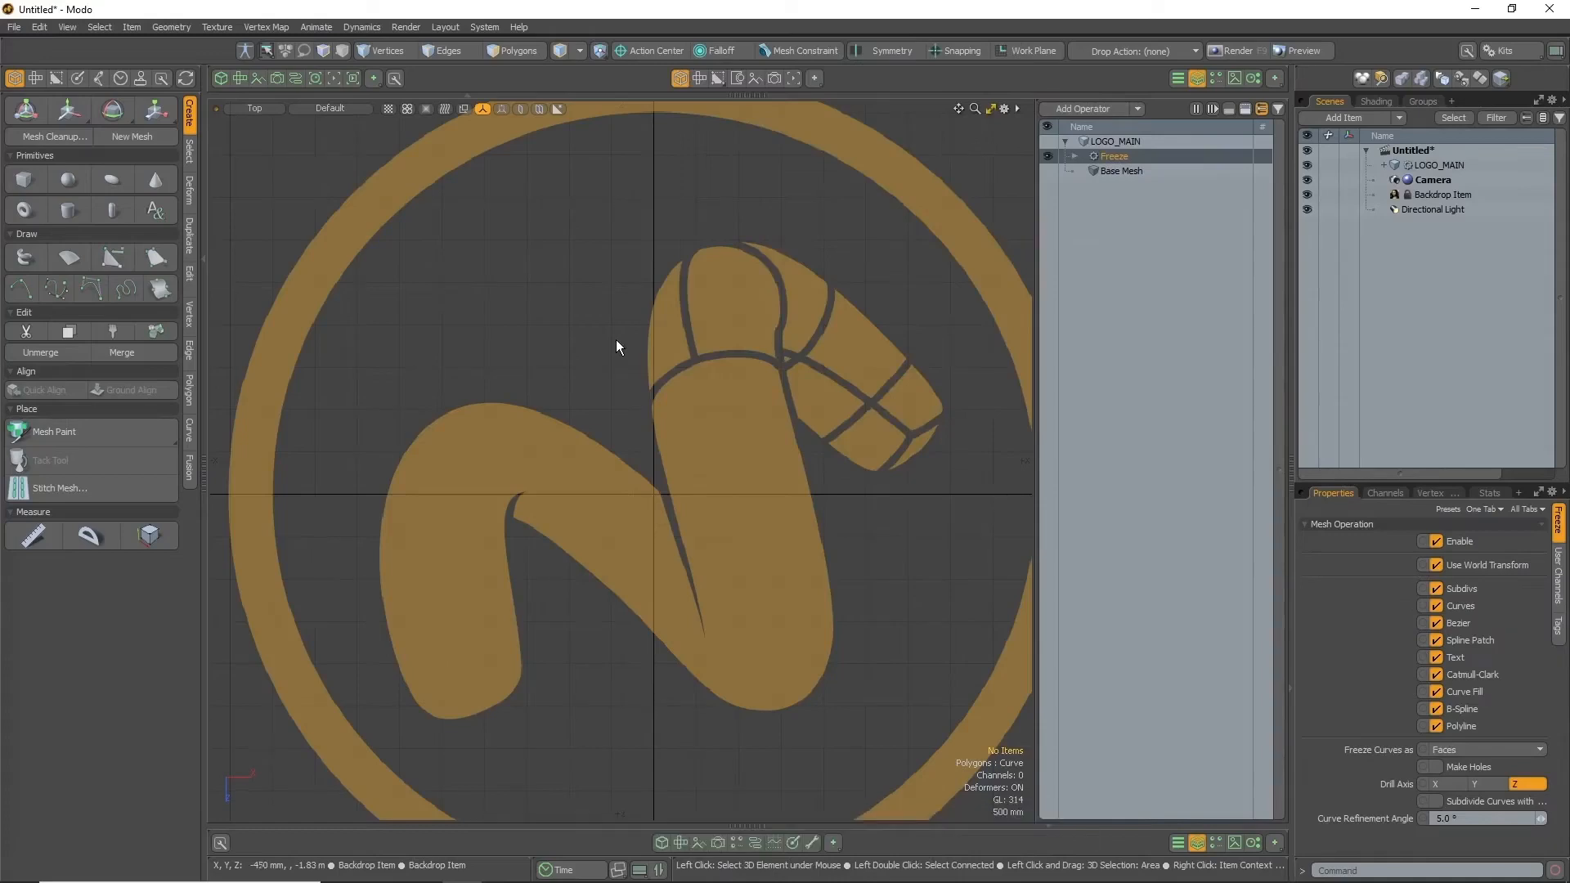
# Set the viewport shading to Solid and hide the Freeze operation of LOGO_MAIN
pyautogui.click(331, 109)
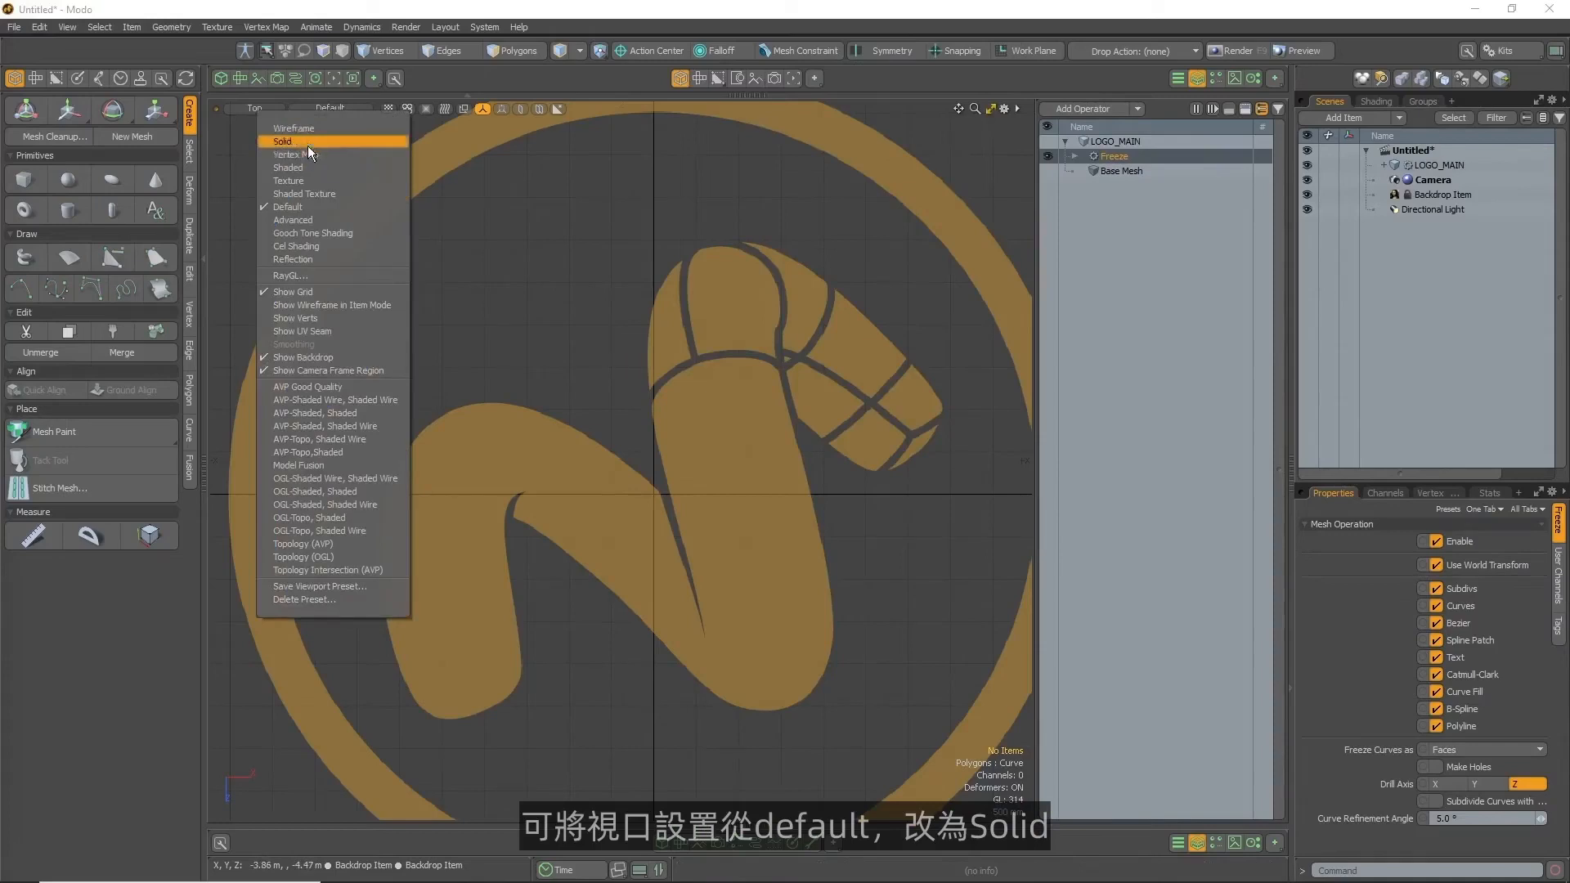
pyautogui.click(291, 141)
pyautogui.keyDown('alt'); pyautogui.moveTo(858, 418); pyautogui.dragTo(871, 429); pyautogui.keyUp('alt')
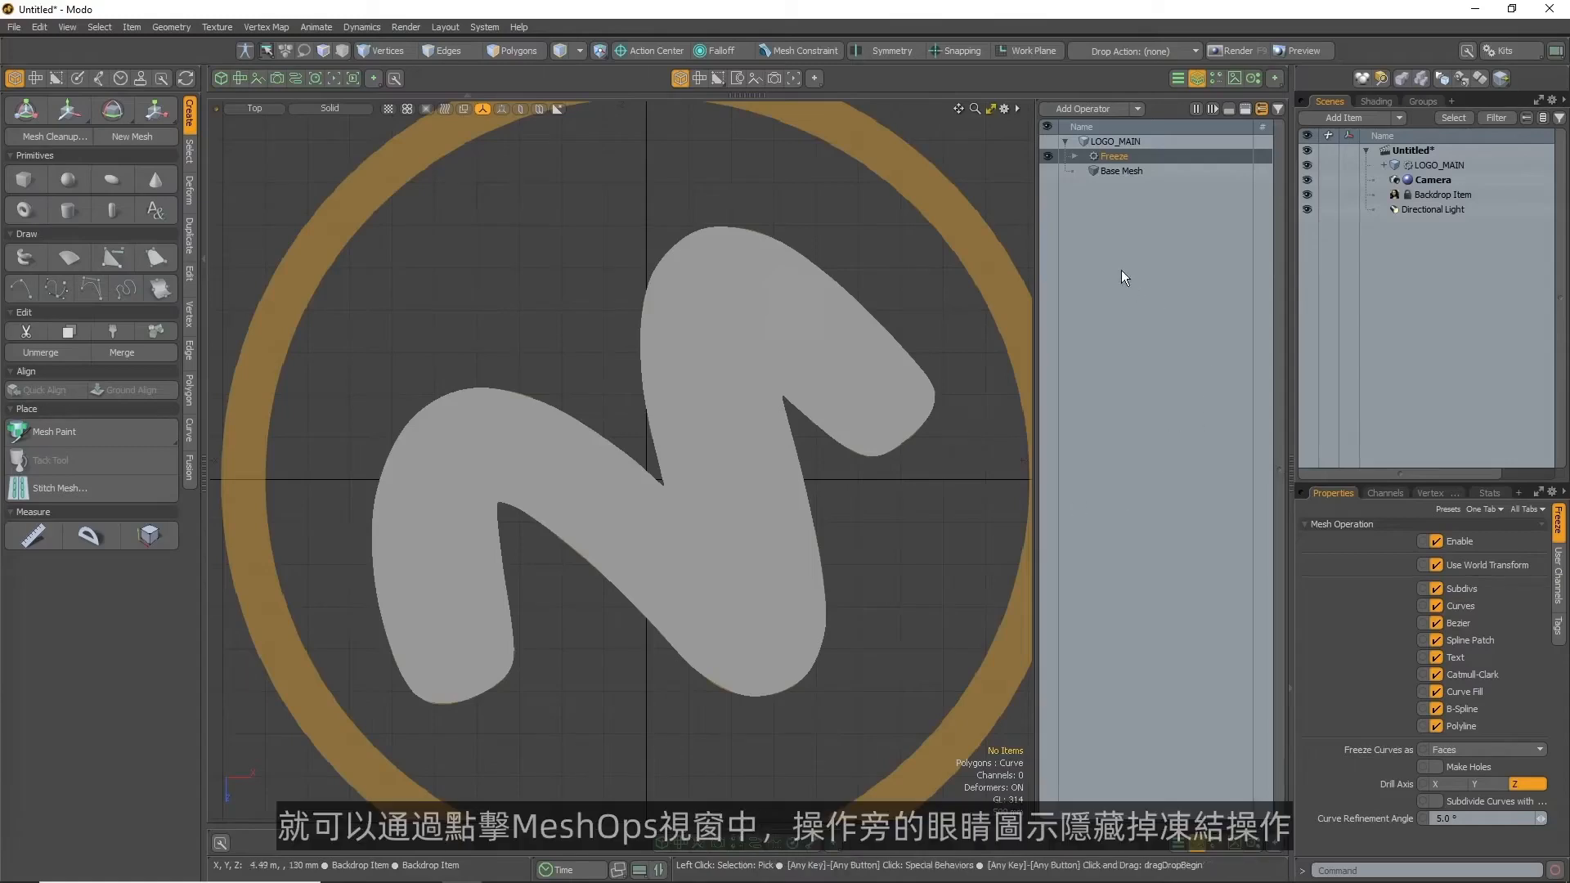
pyautogui.click(1047, 155)
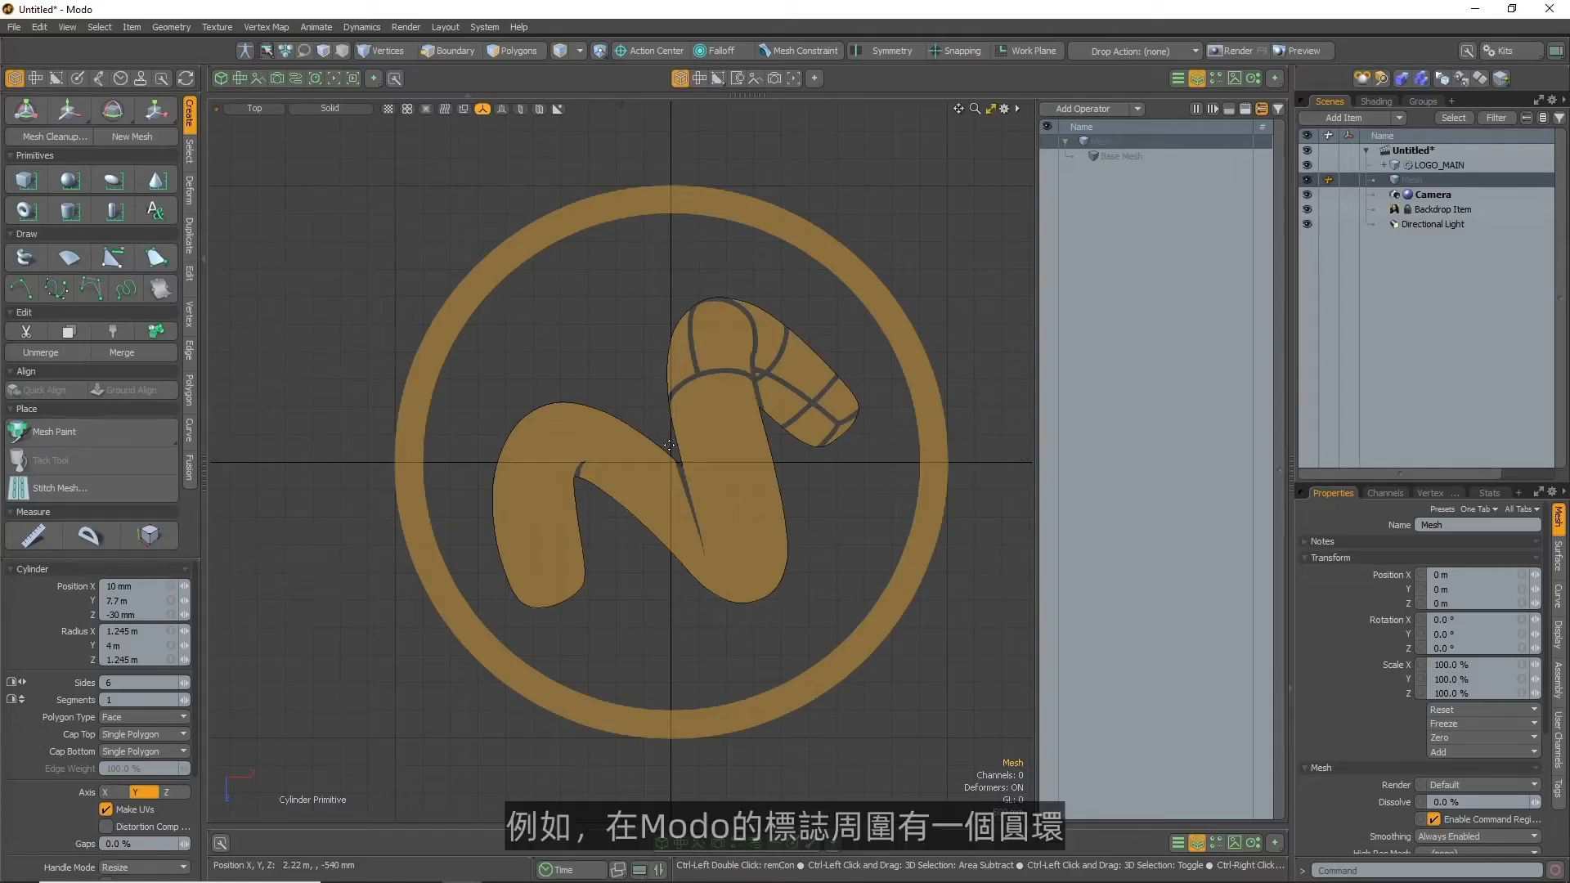
# Try modelling the logo ring from a cylinder by insetting its top cap and deleting the polygons outside the ring
pyautogui.moveTo(669, 446); pyautogui.dragTo(377, 198)
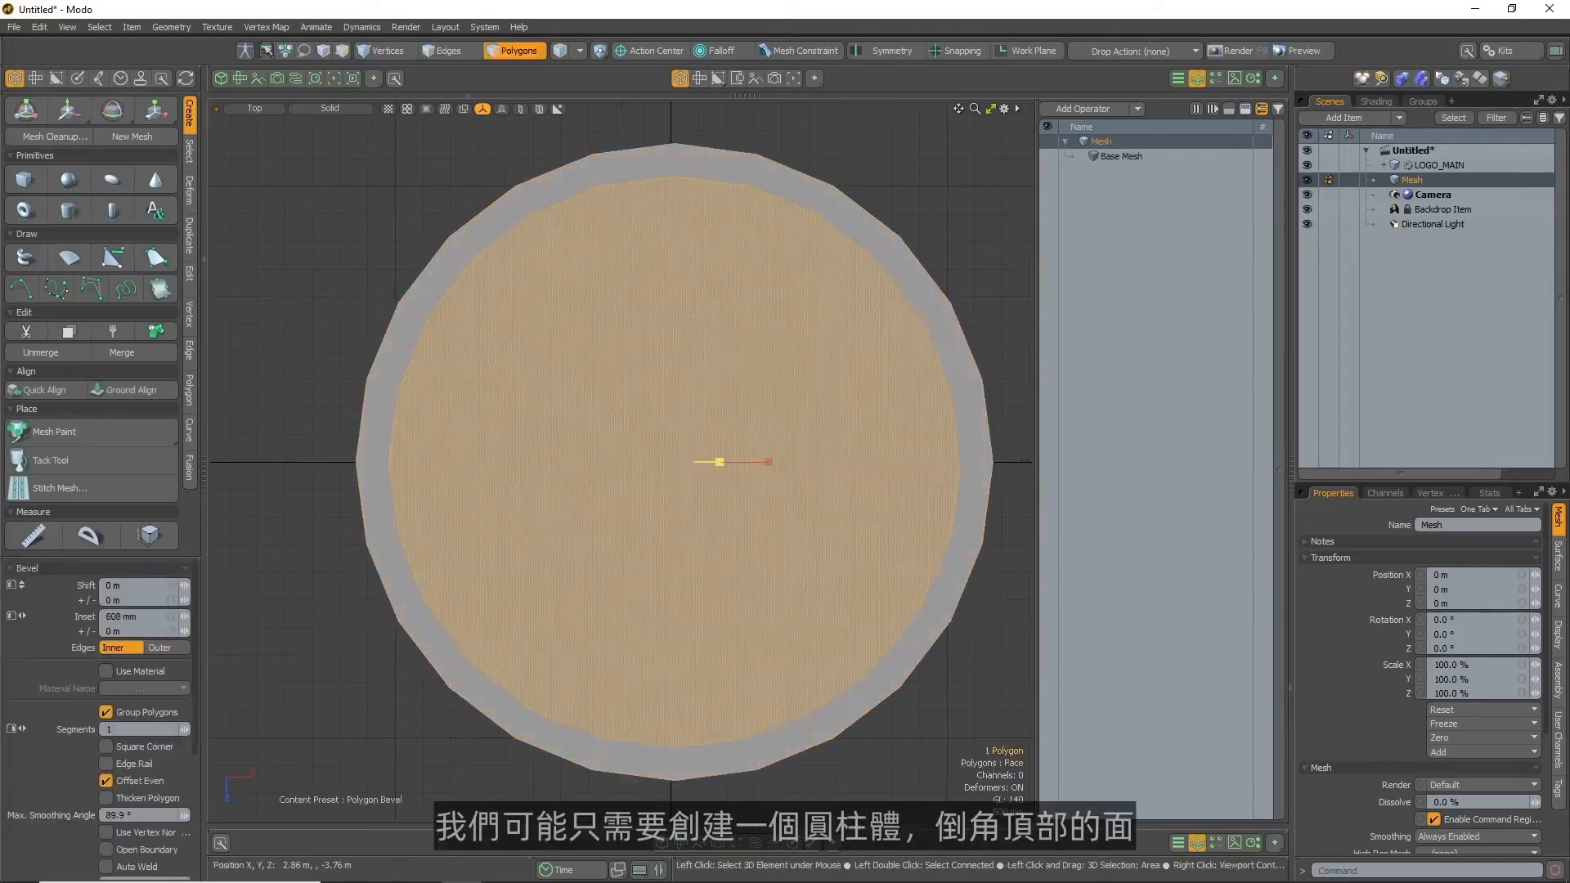
pyautogui.keyDown('alt'); pyautogui.moveTo(736, 457); pyautogui.dragTo(872, 482); pyautogui.keyUp('alt')
pyautogui.press('w')
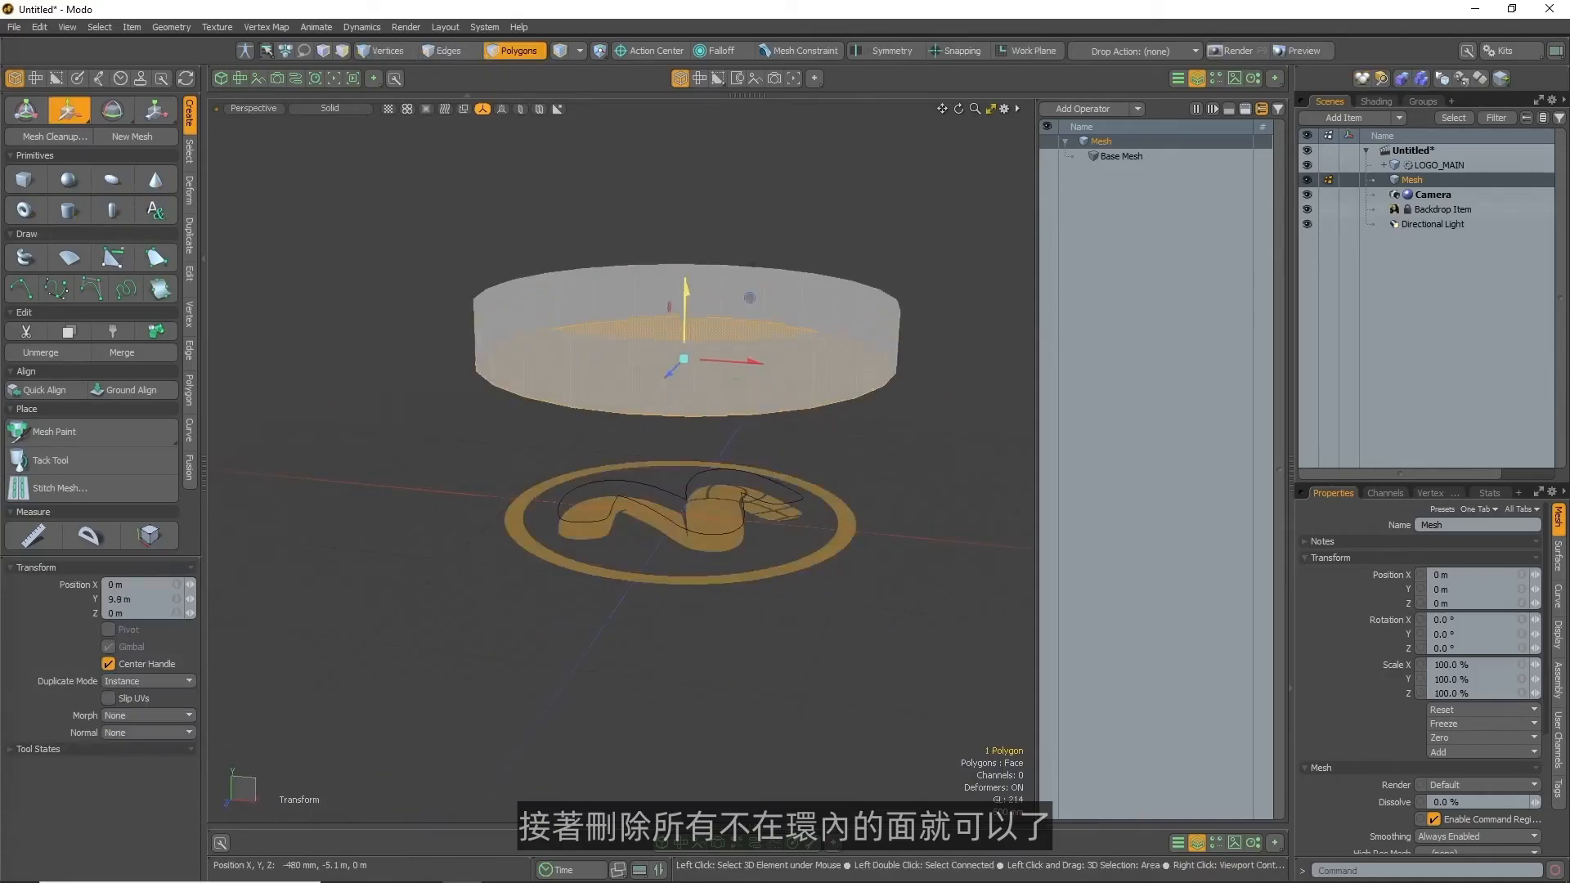
pyautogui.press('Delete')
pyautogui.keyDown('alt'); pyautogui.moveTo(718, 359); pyautogui.dragTo(718, 473); pyautogui.keyUp('alt')
# Scale the polygon ring to 88% to fit the backdrop's circle, and delete it
pyautogui.hotkey('ctrl', 'space')
pyautogui.press('r')
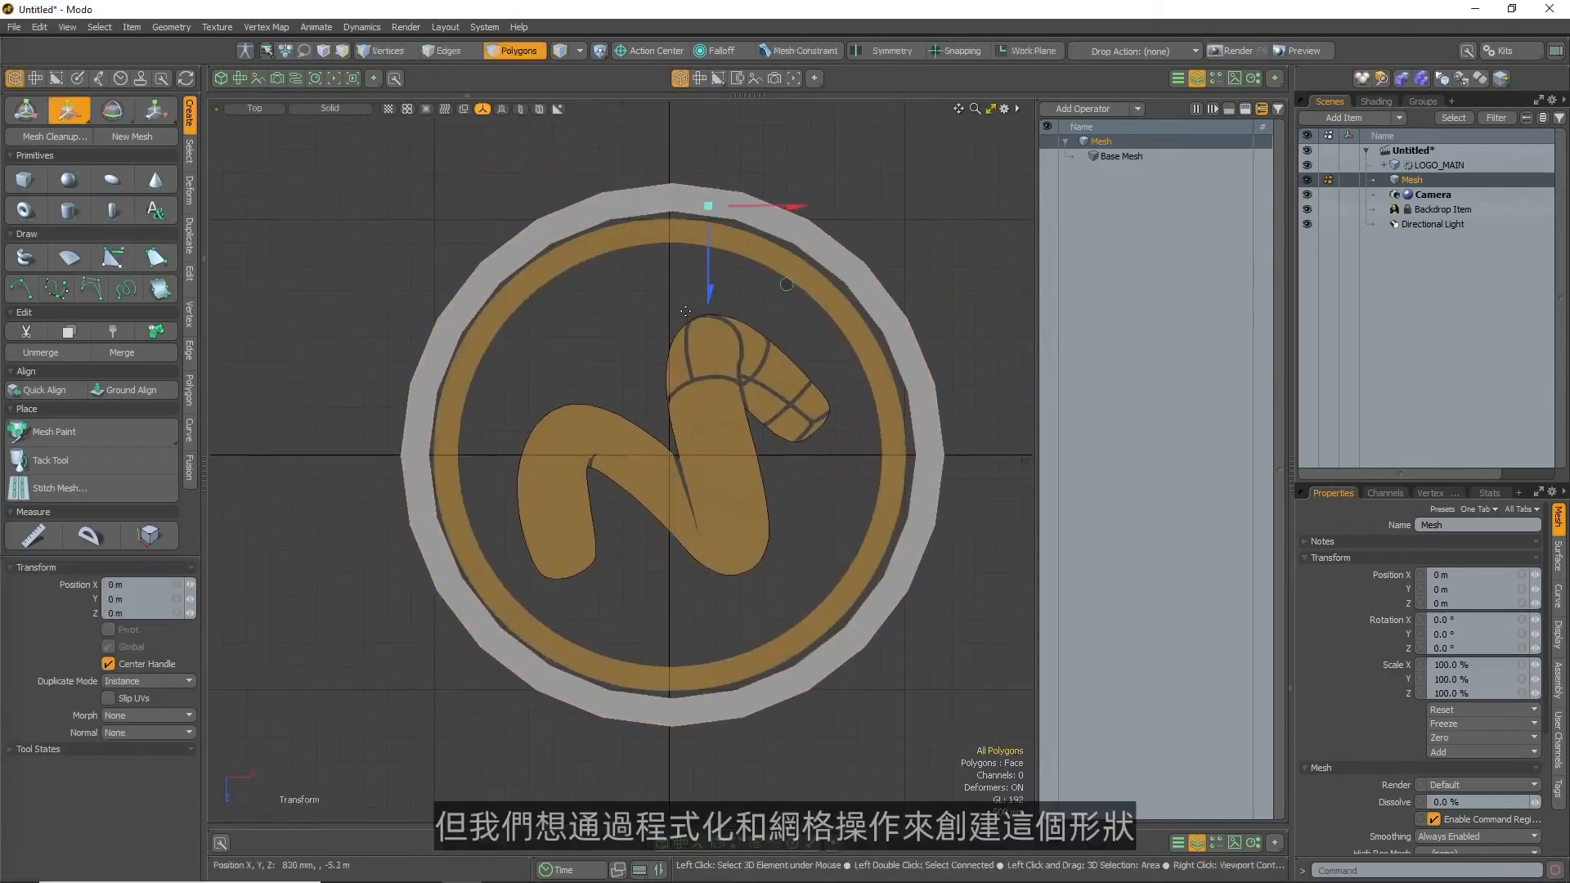
pyautogui.press('q')
pyautogui.doubleClick(735, 208)
pyautogui.press('r')
pyautogui.moveTo(679, 461); pyautogui.dragTo(636, 461)
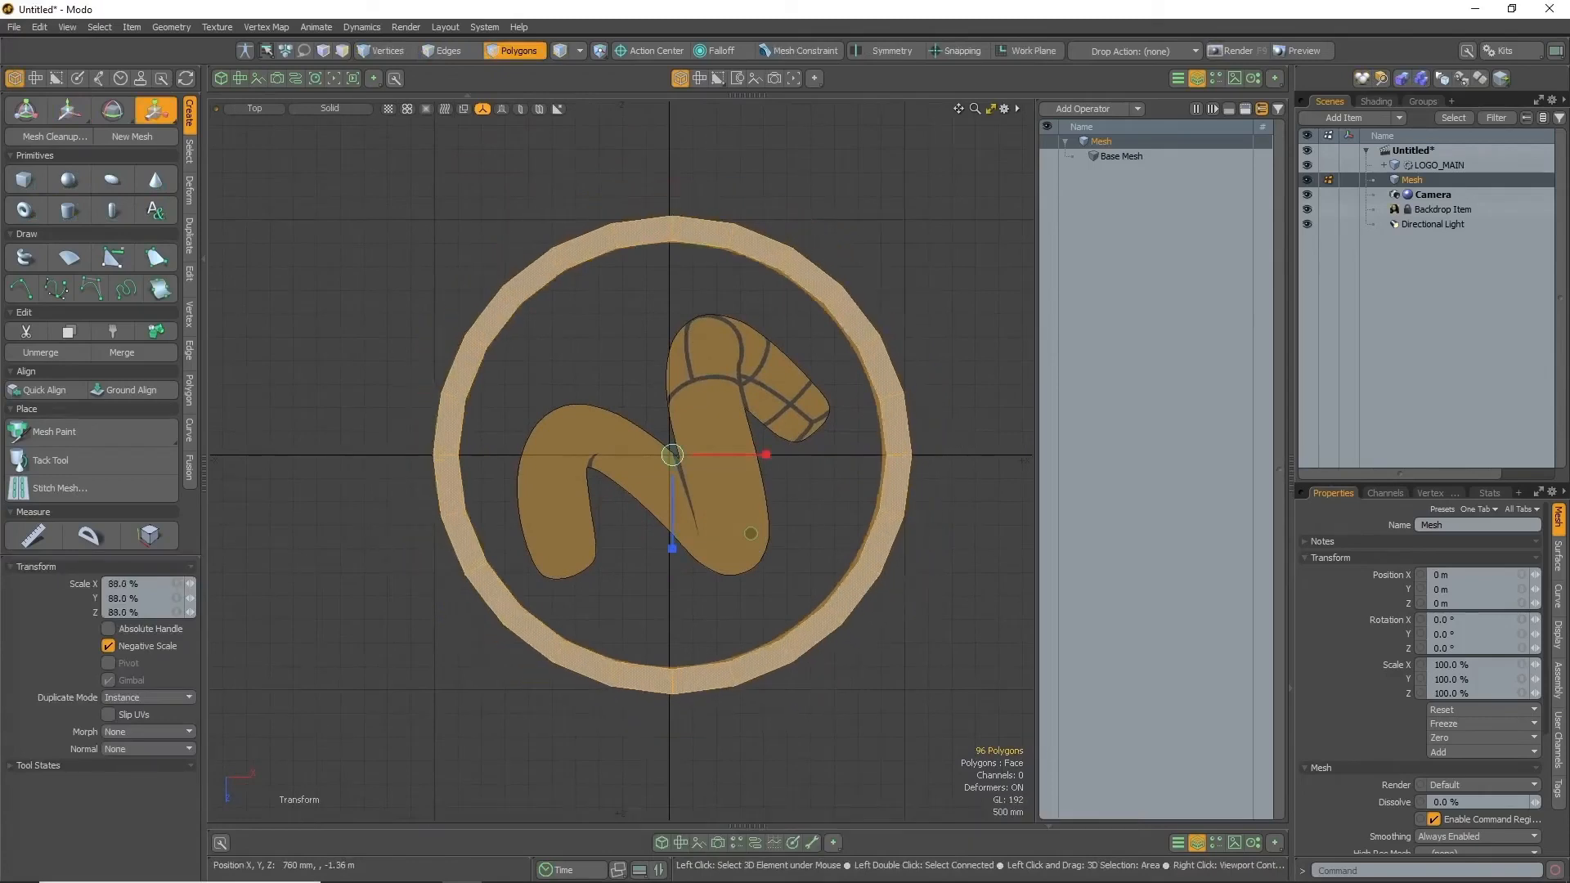
pyautogui.press('q')
pyautogui.press('Delete')
# Add a Circle mesh operation and size it to the backdrop ring's outer edge, radius about 5.02 m
pyautogui.click(1097, 110)
pyautogui.click(857, 294)
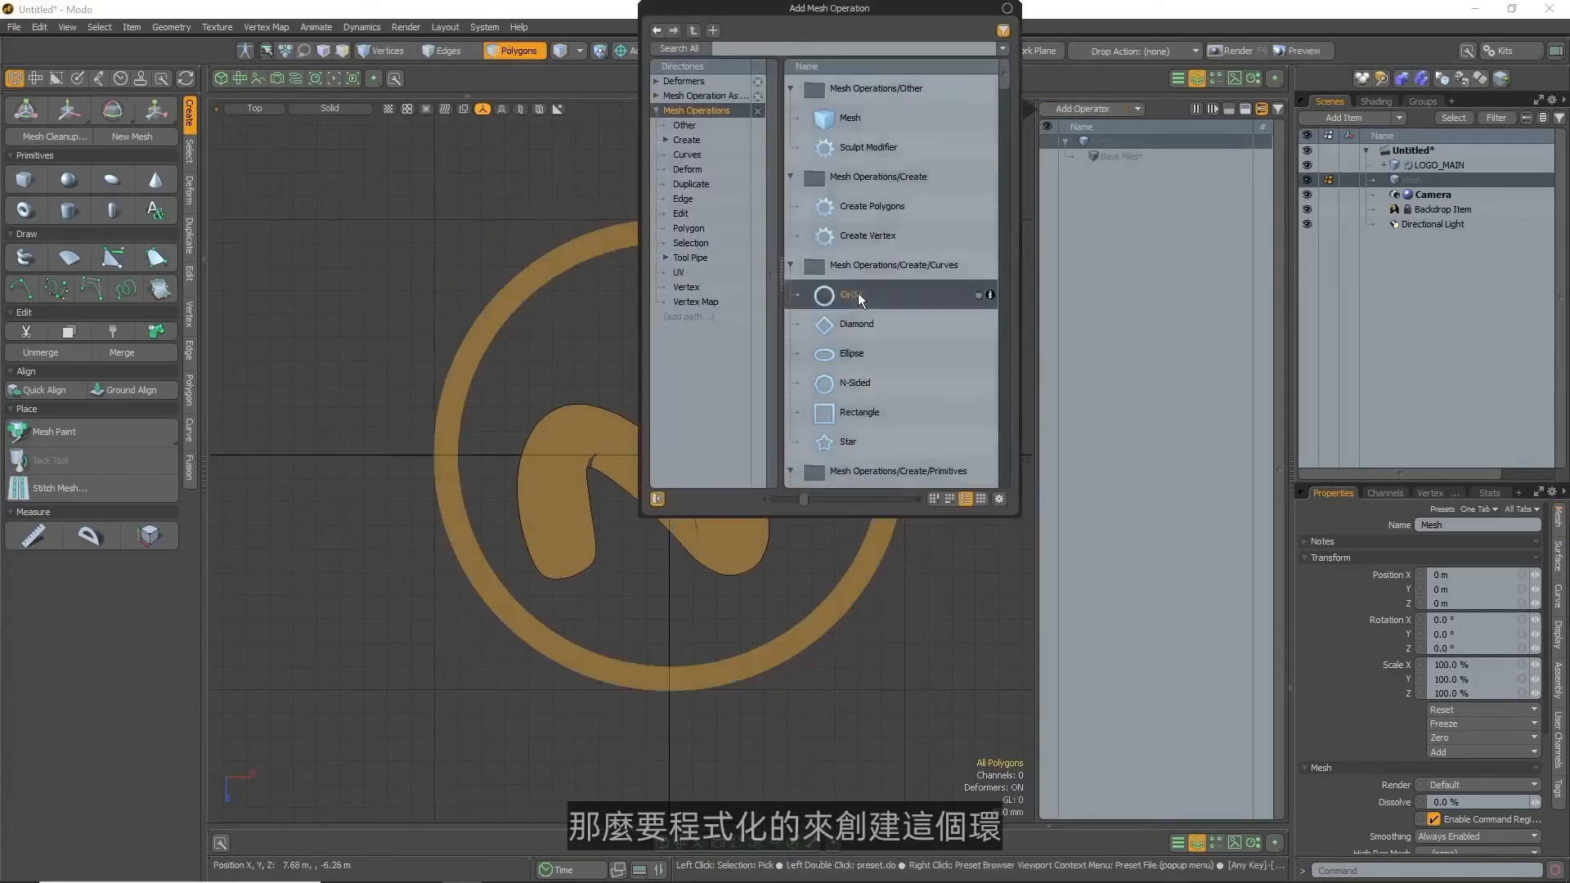
pyautogui.doubleClick(857, 294)
pyautogui.moveTo(689, 450); pyautogui.dragTo(908, 342)
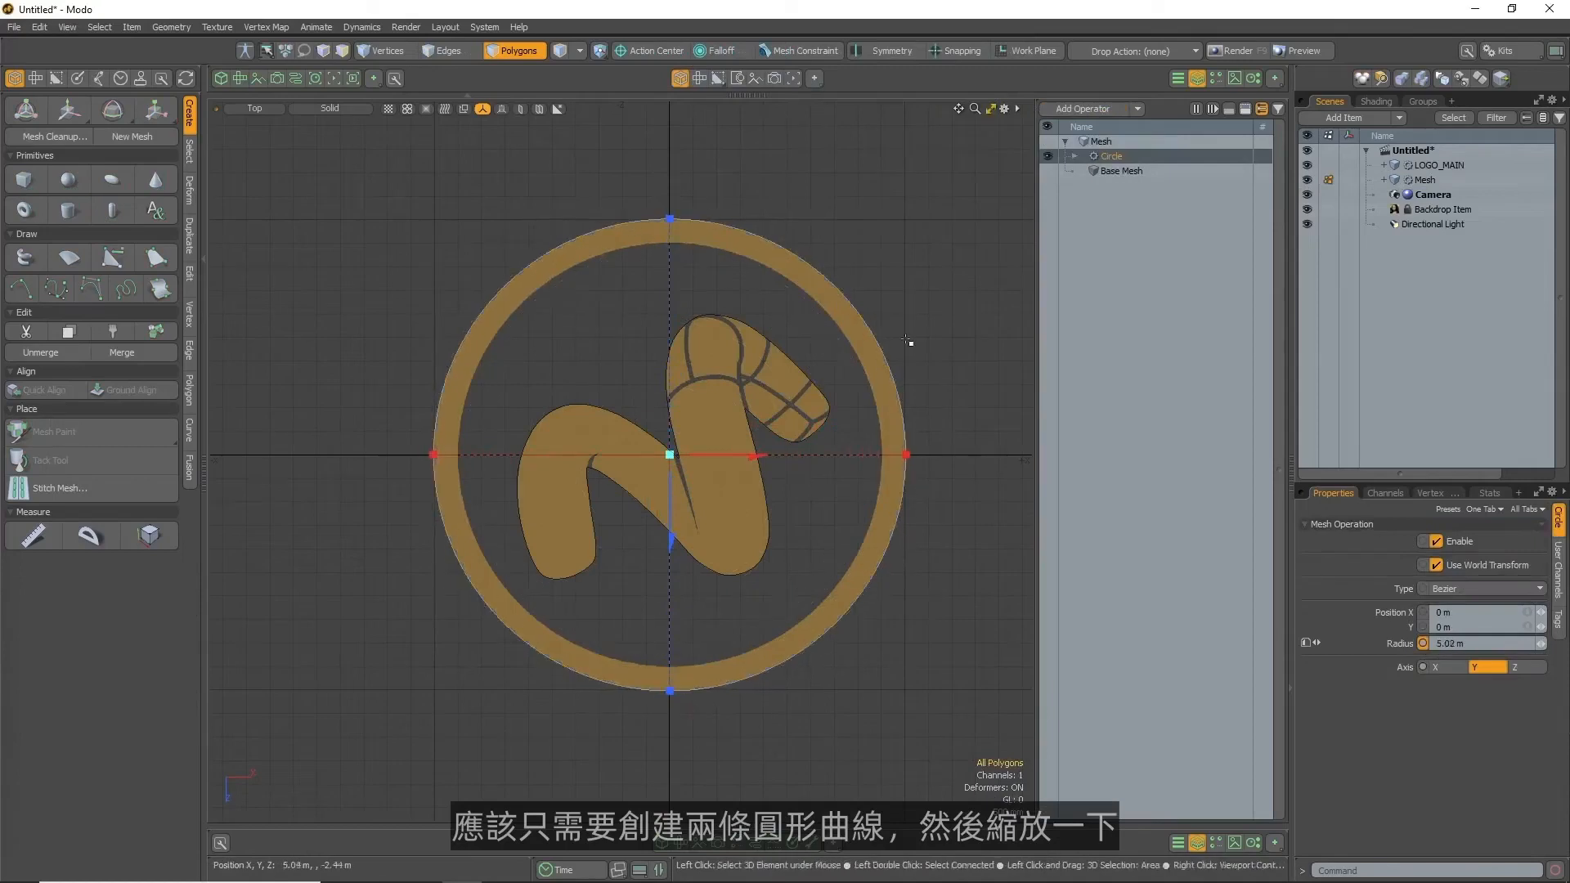
# Add a second Circle mesh operation sized to the backdrop ring's inner edge, radius about 4.5 m
pyautogui.click(1097, 110)
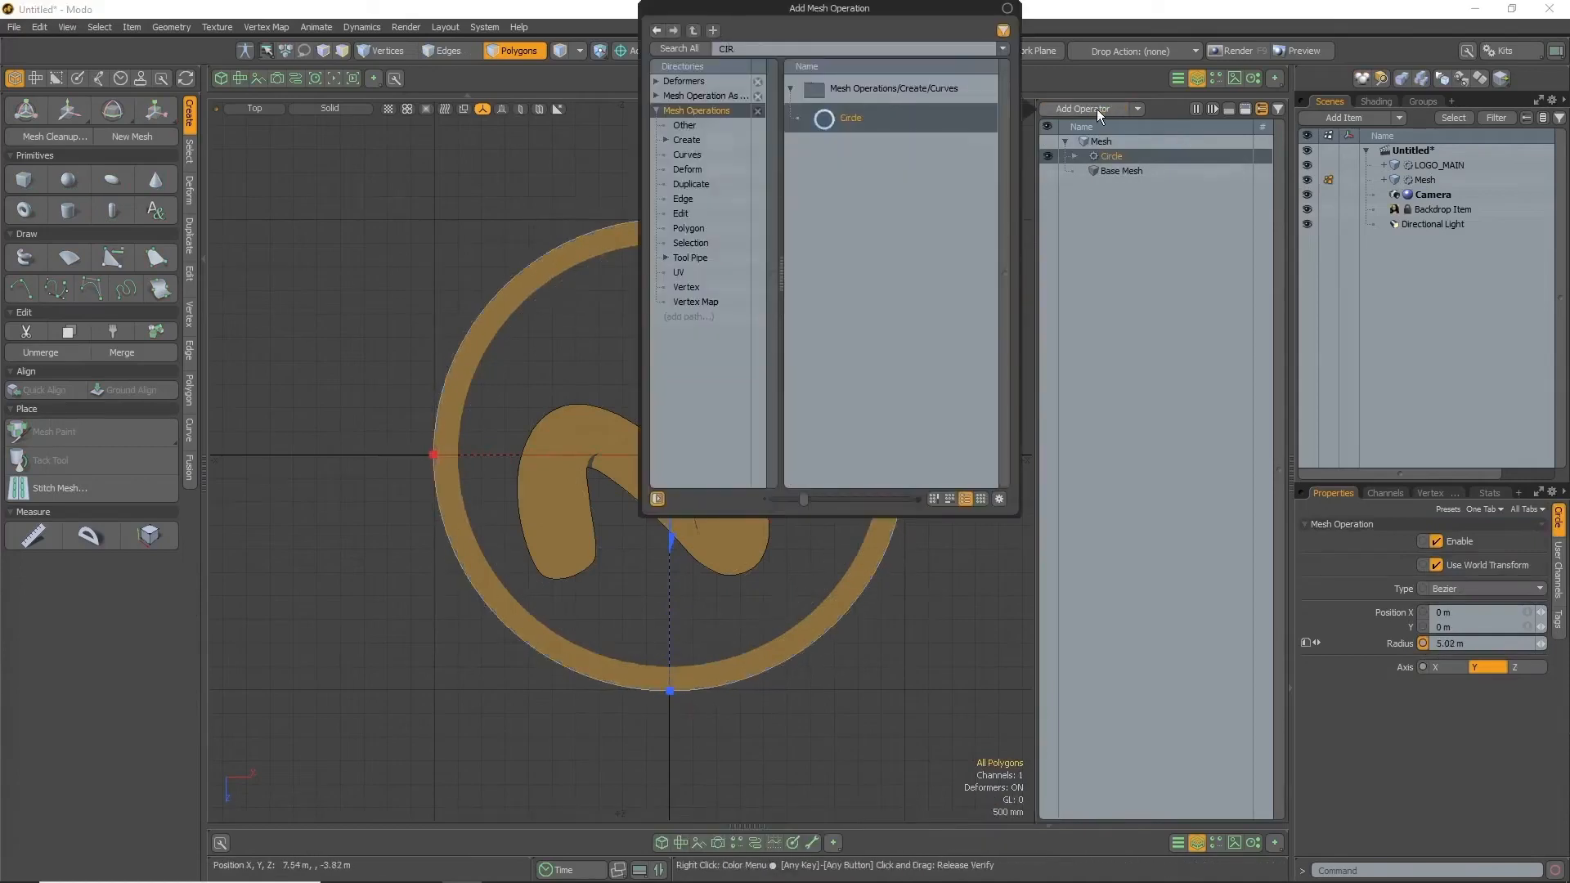
pyautogui.doubleClick(850, 118)
pyautogui.moveTo(689, 453); pyautogui.dragTo(882, 453)
# Add a Curve Fill mesh operation above the two Circle operations of the ring mesh
pyautogui.click(1100, 110)
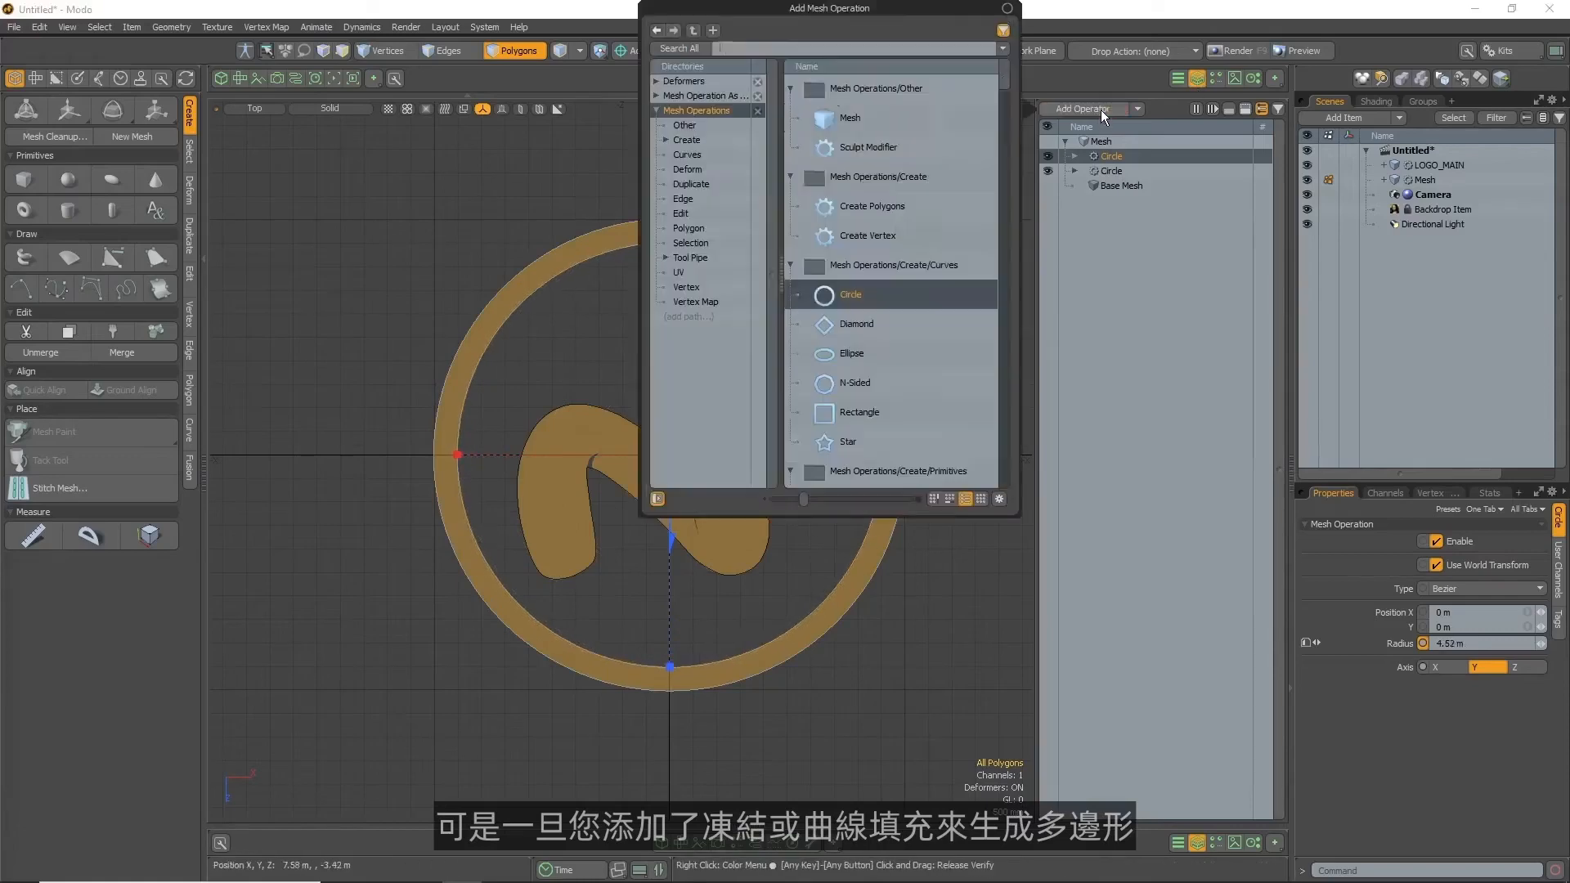
pyautogui.write('F')
pyautogui.press('Return')
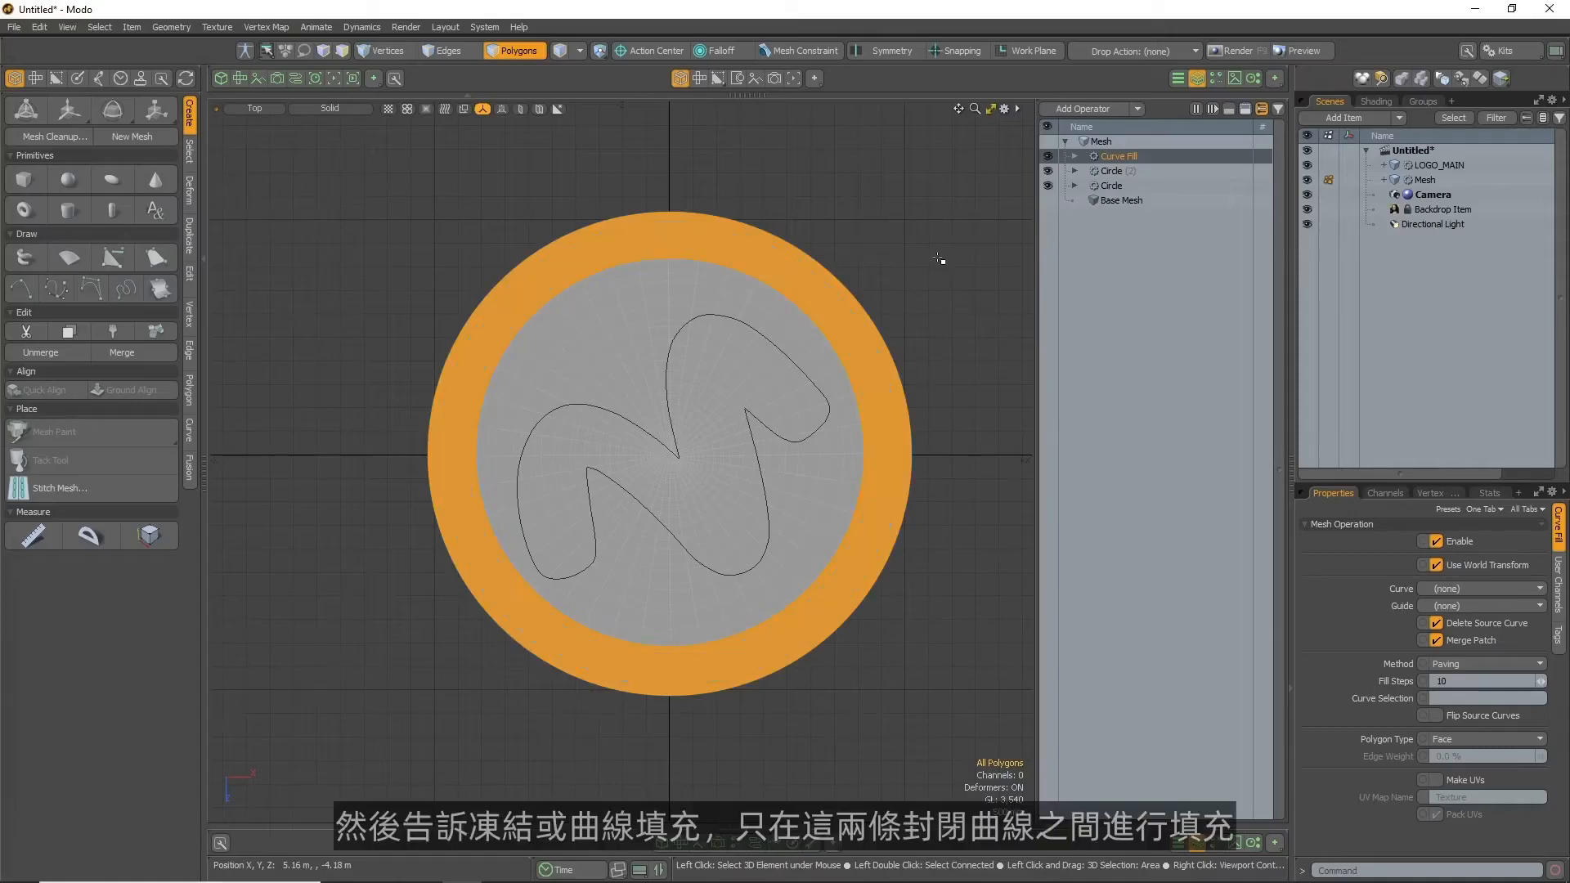
# Disable Curve Fill, insert a Curve Winding Aligner operation directly beneath it, and enable the fill again
pyautogui.click(1047, 155)
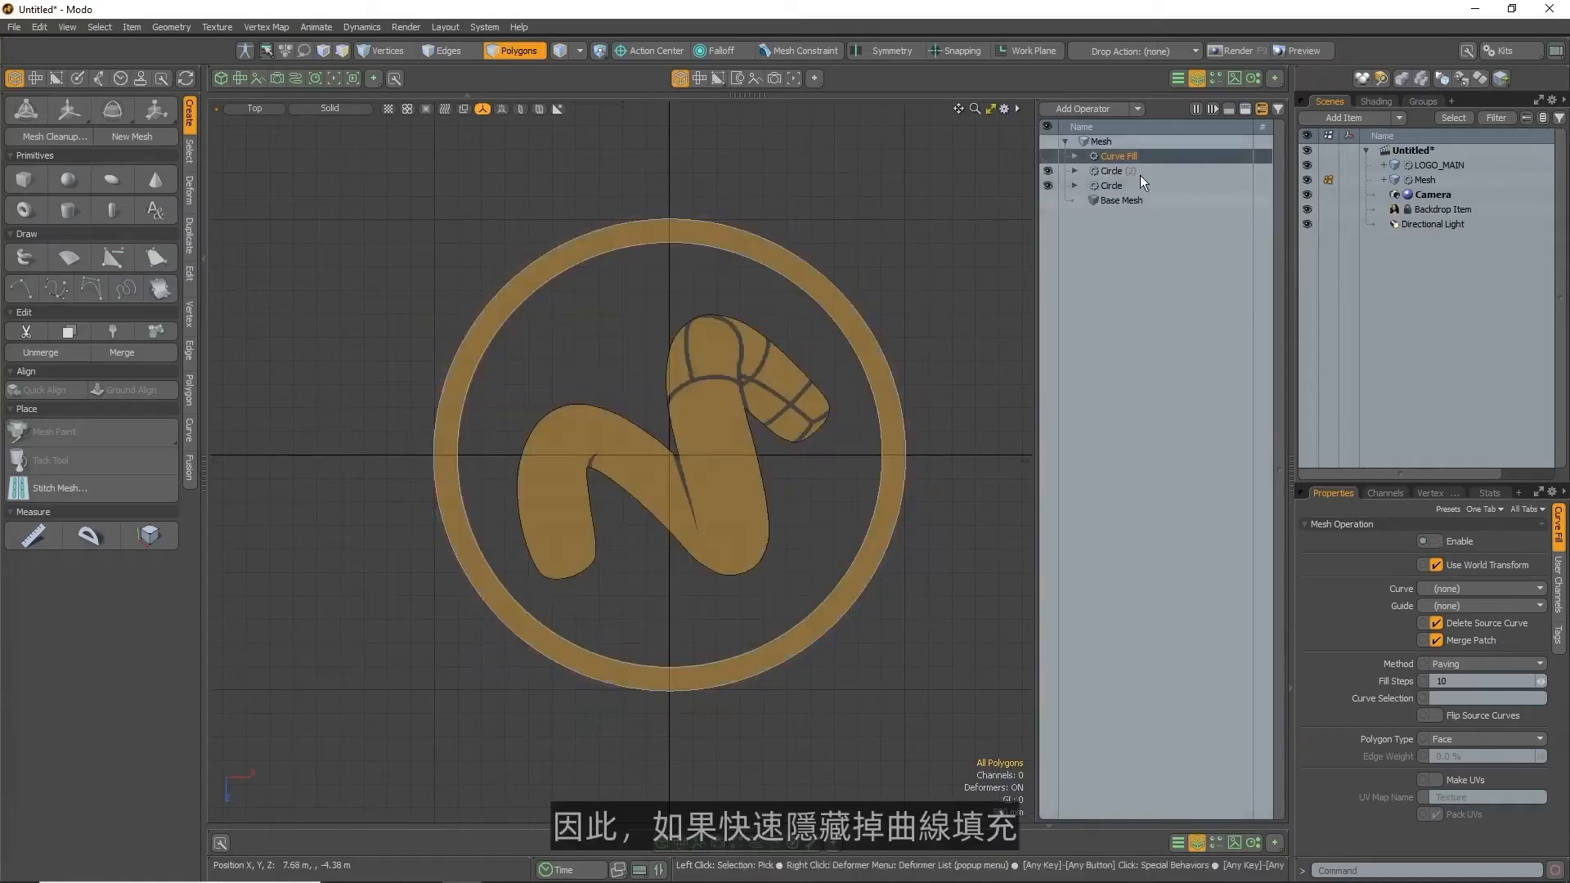
pyautogui.click(1140, 170)
pyautogui.click(1092, 109)
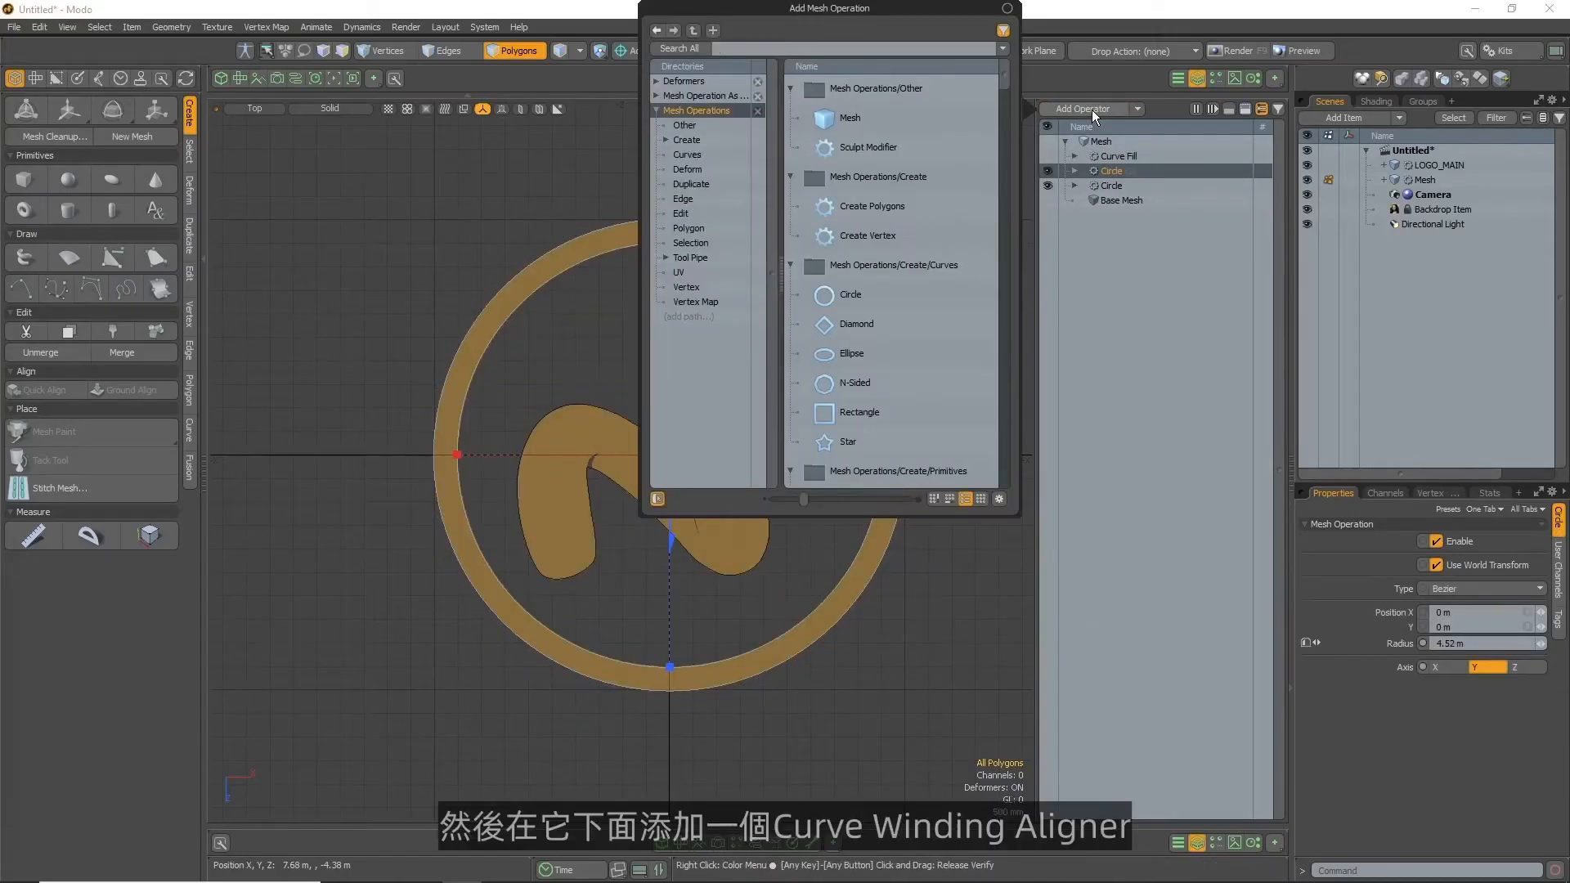
pyautogui.write('CURVE W')
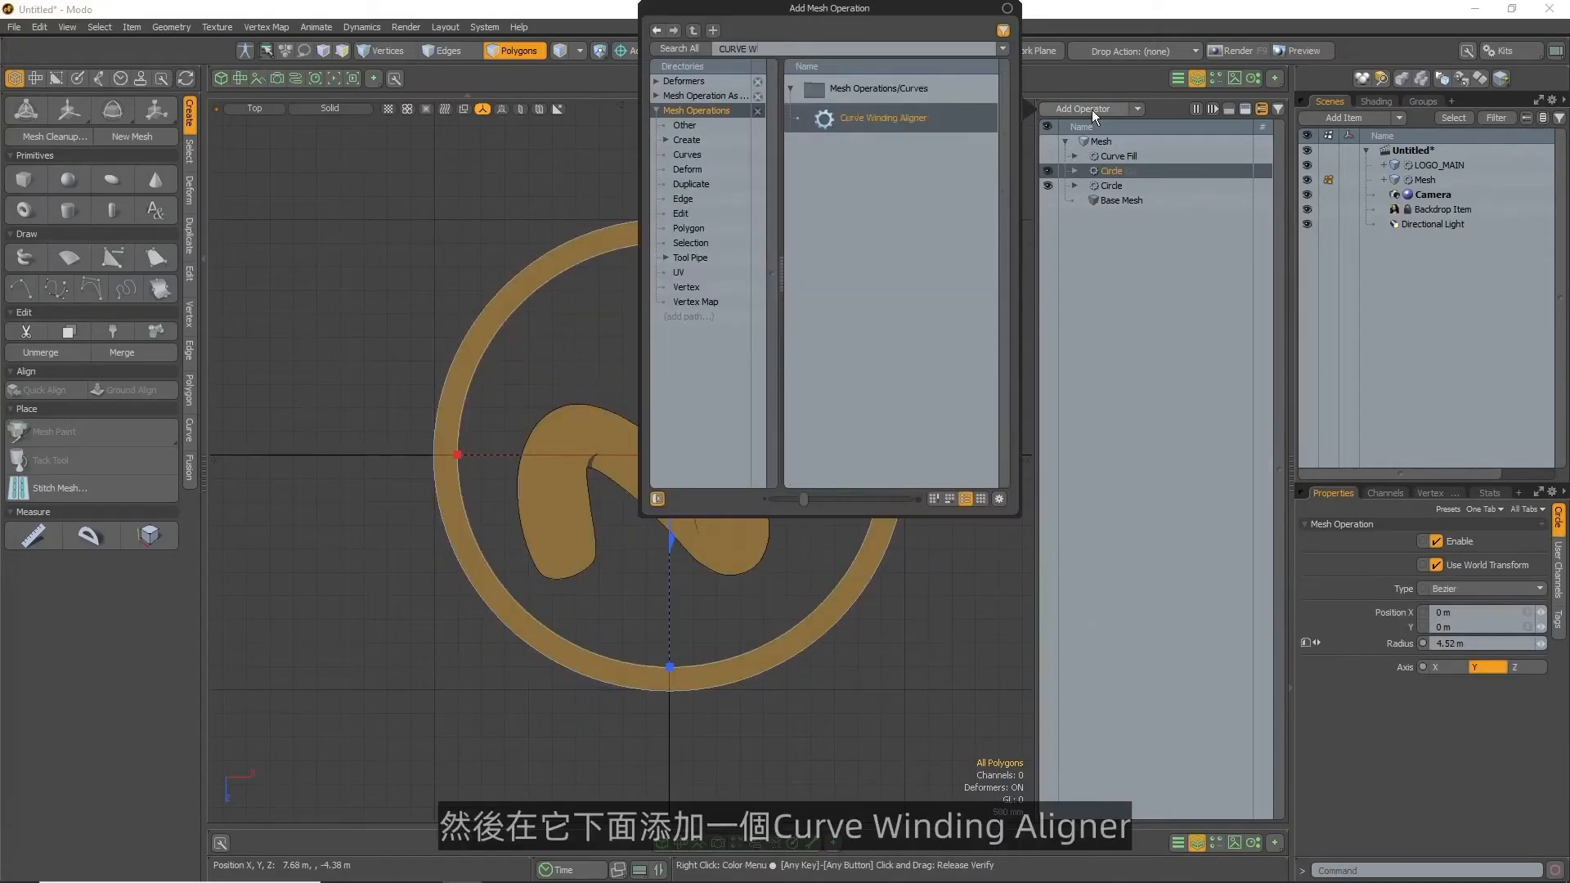
pyautogui.doubleClick(921, 121)
pyautogui.click(1061, 155)
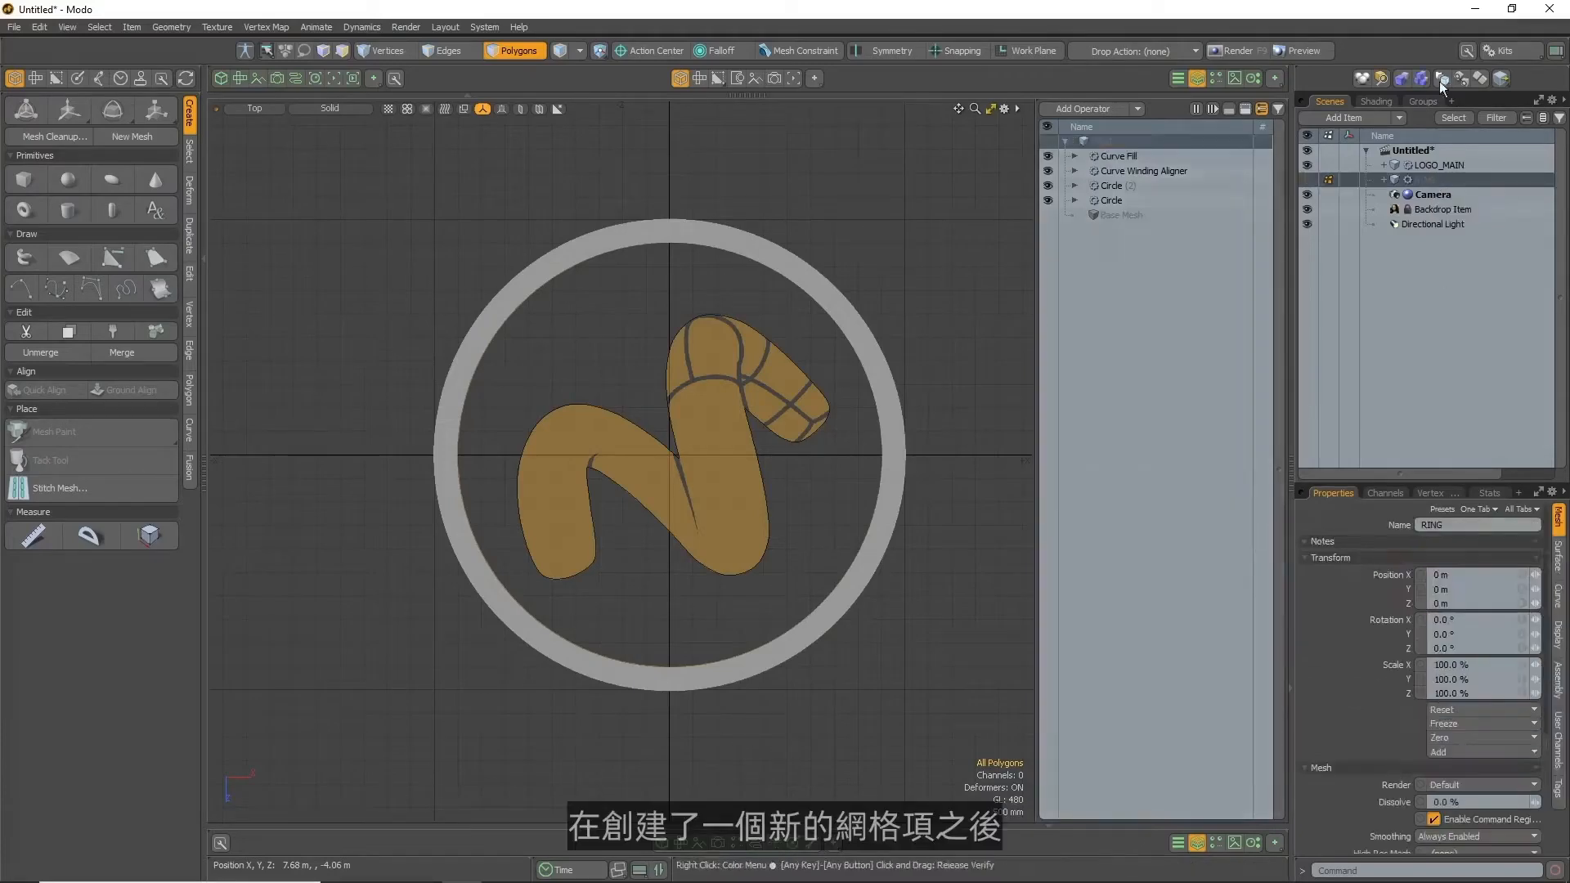
# Add a new mesh item and name it WINDING_ALIGNER
pyautogui.click(1367, 118)
pyautogui.doubleClick(1119, 179)
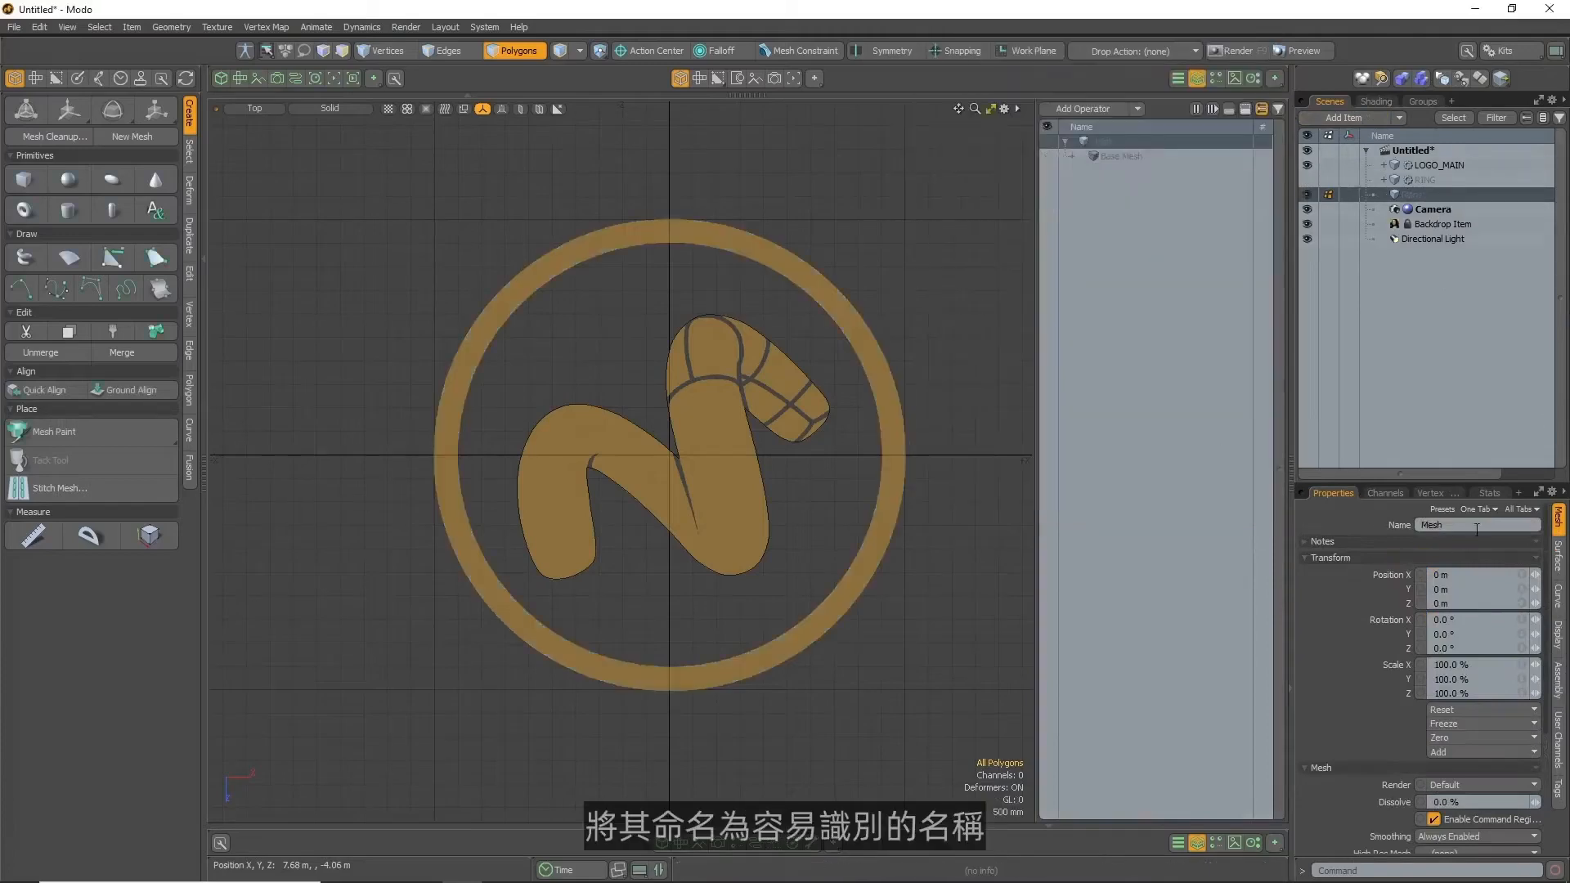
pyautogui.write('WINDING_ALIGNER')
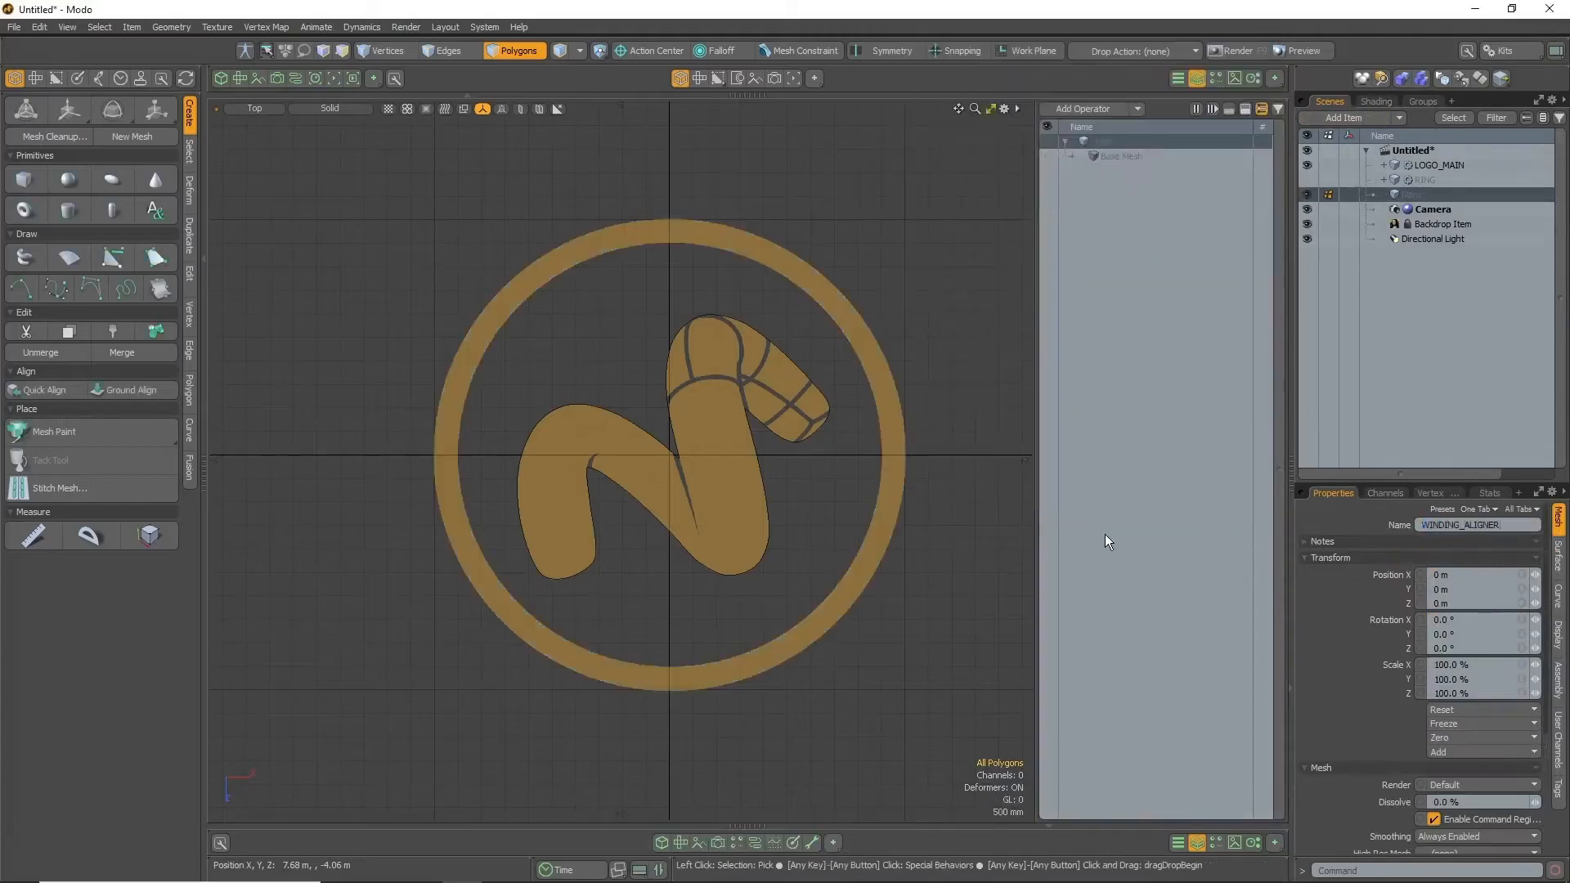
pyautogui.press('Return')
# Start a Bezier curve along the lower edge of the M's arched stripe, bending its handles to match the backdrop arc
pyautogui.keyDown('alt'); pyautogui.moveTo(575, 357); pyautogui.dragTo(718, 392, button='right'); pyautogui.keyUp('alt')
pyautogui.keyDown('alt'); pyautogui.moveTo(877, 457); pyautogui.dragTo(454, 355); pyautogui.keyUp('alt')
pyautogui.keyDown('alt'); pyautogui.moveTo(454, 355); pyautogui.dragTo(658, 354, button='right'); pyautogui.keyUp('alt')
pyautogui.keyDown('alt'); pyautogui.moveTo(658, 353); pyautogui.dragTo(585, 368); pyautogui.keyUp('alt')
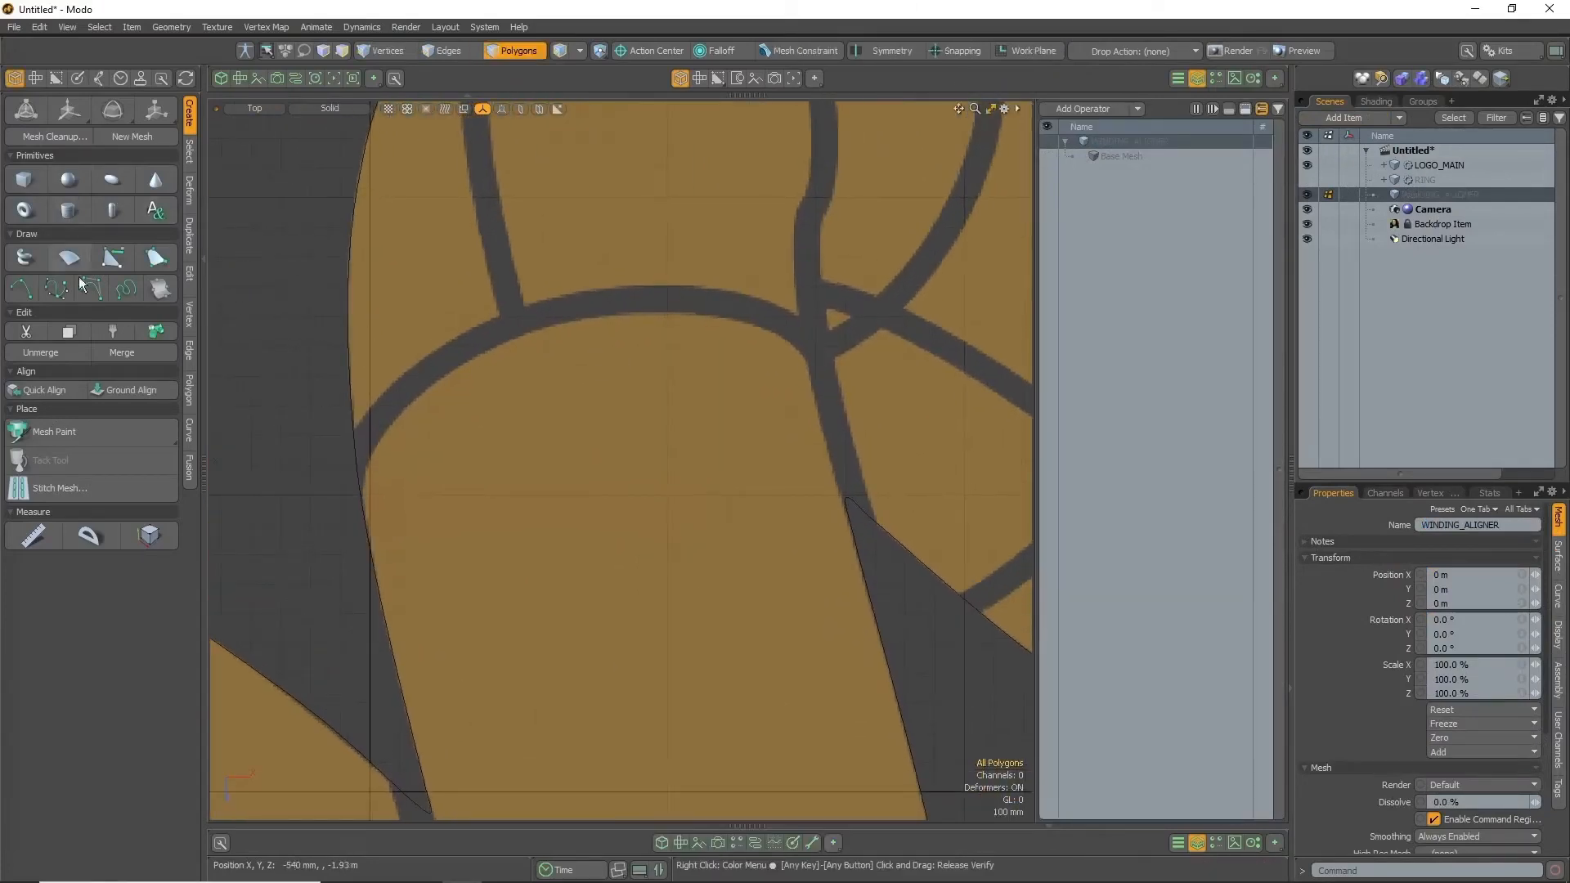
pyautogui.click(56, 287)
pyautogui.click(351, 511)
pyautogui.moveTo(808, 361); pyautogui.dragTo(561, 194)
pyautogui.moveTo(361, 509); pyautogui.dragTo(339, 431)
pyautogui.moveTo(561, 194); pyautogui.dragTo(517, 221)
pyautogui.moveTo(808, 361); pyautogui.dragTo(808, 360)
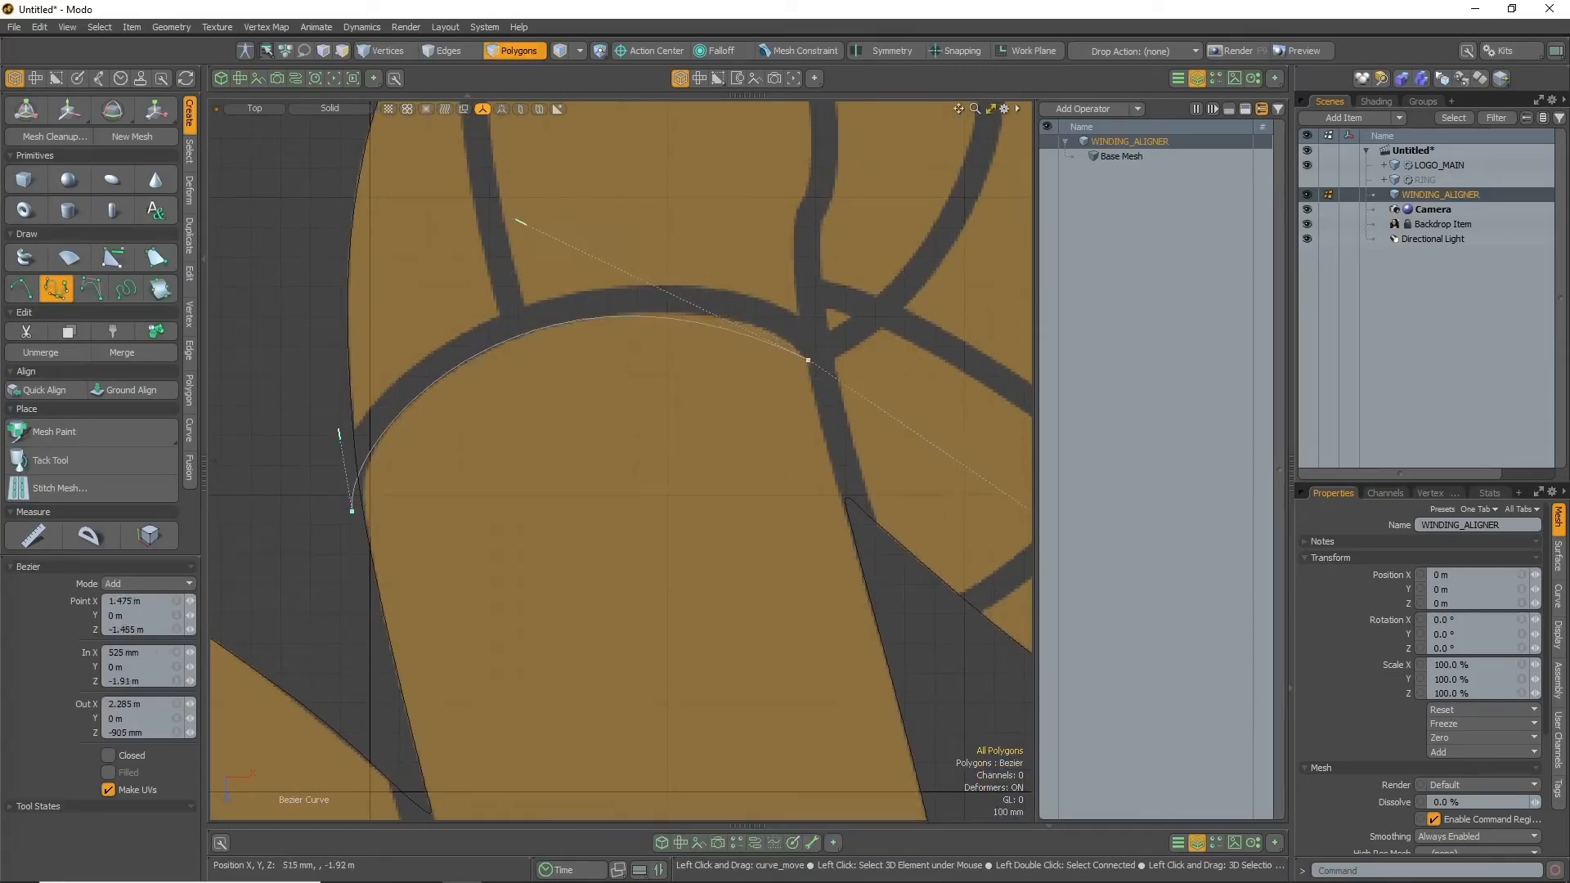
# Extend the curve down the inner side of the right stripe and across its lower end, past the M's edge
pyautogui.click(858, 541)
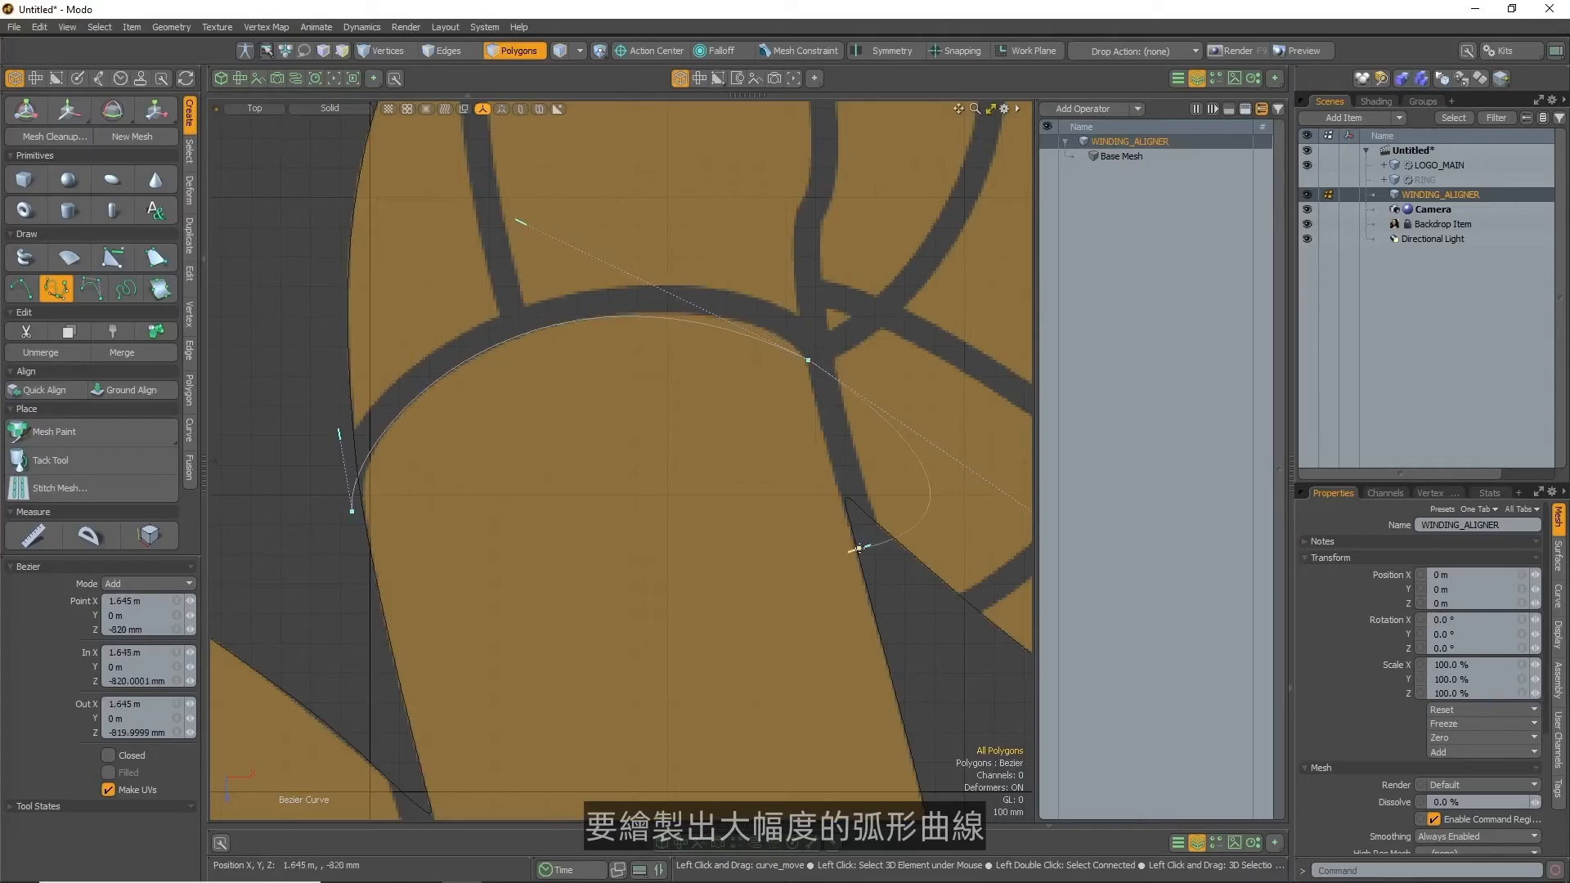
pyautogui.scroll(2, 940, 564)
pyautogui.moveTo(981, 575); pyautogui.dragTo(630, 347)
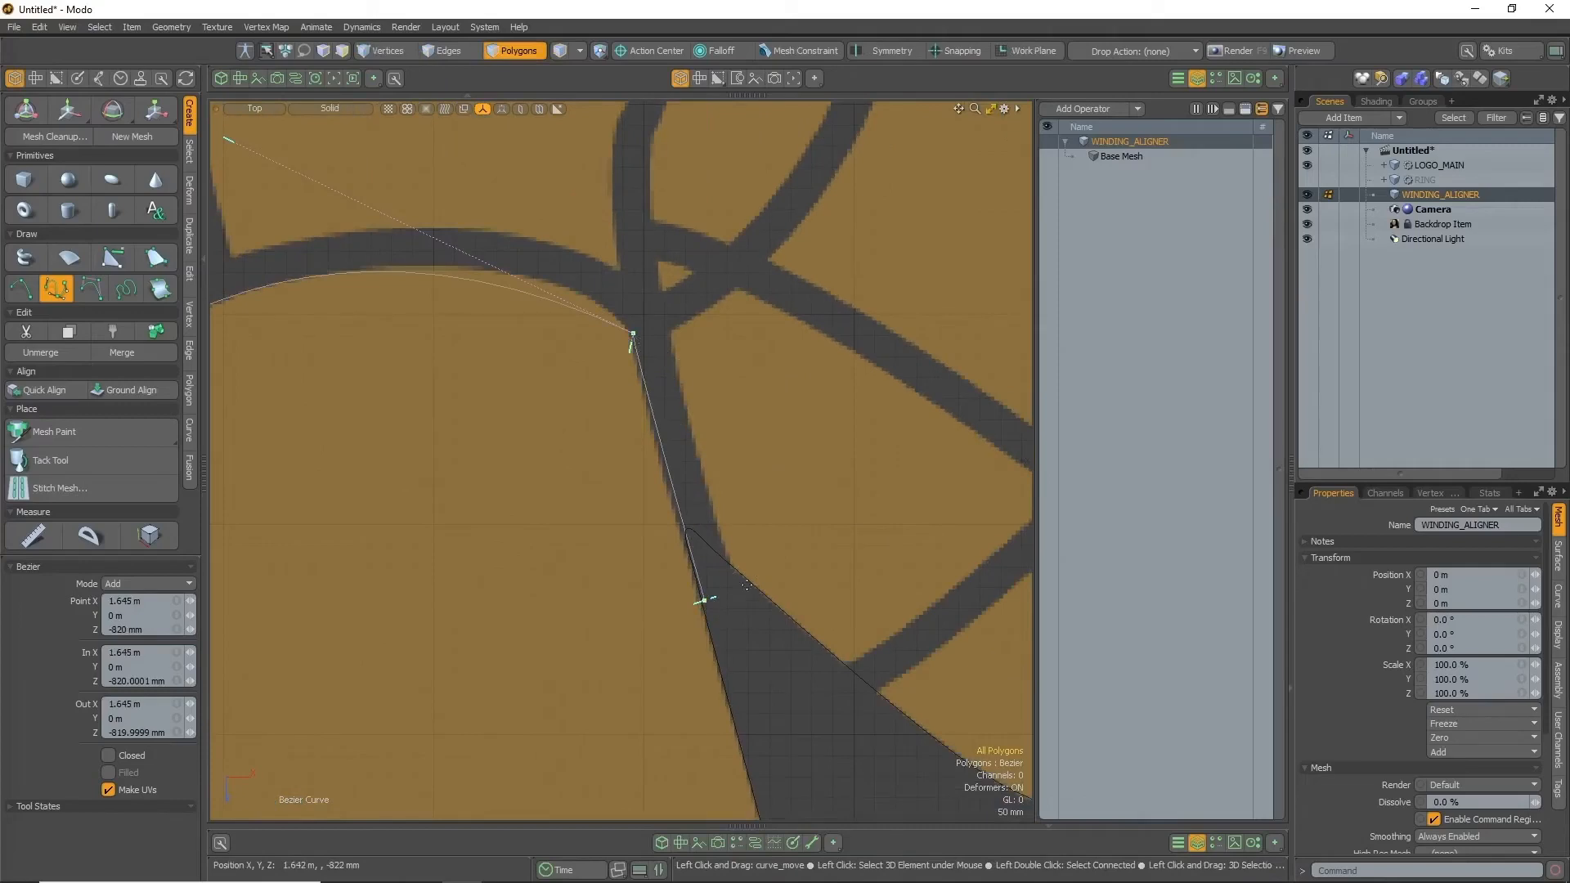
pyautogui.click(741, 612)
# Continue the curve up the right stripe's outer side and over the loop's top, adjusting the handles to follow the bend
pyautogui.scroll(-2, 733, 433)
pyautogui.keyDown('alt'); pyautogui.moveTo(677, 344); pyautogui.dragTo(739, 488); pyautogui.keyUp('alt')
pyautogui.moveTo(728, 325); pyautogui.dragTo(717, 107)
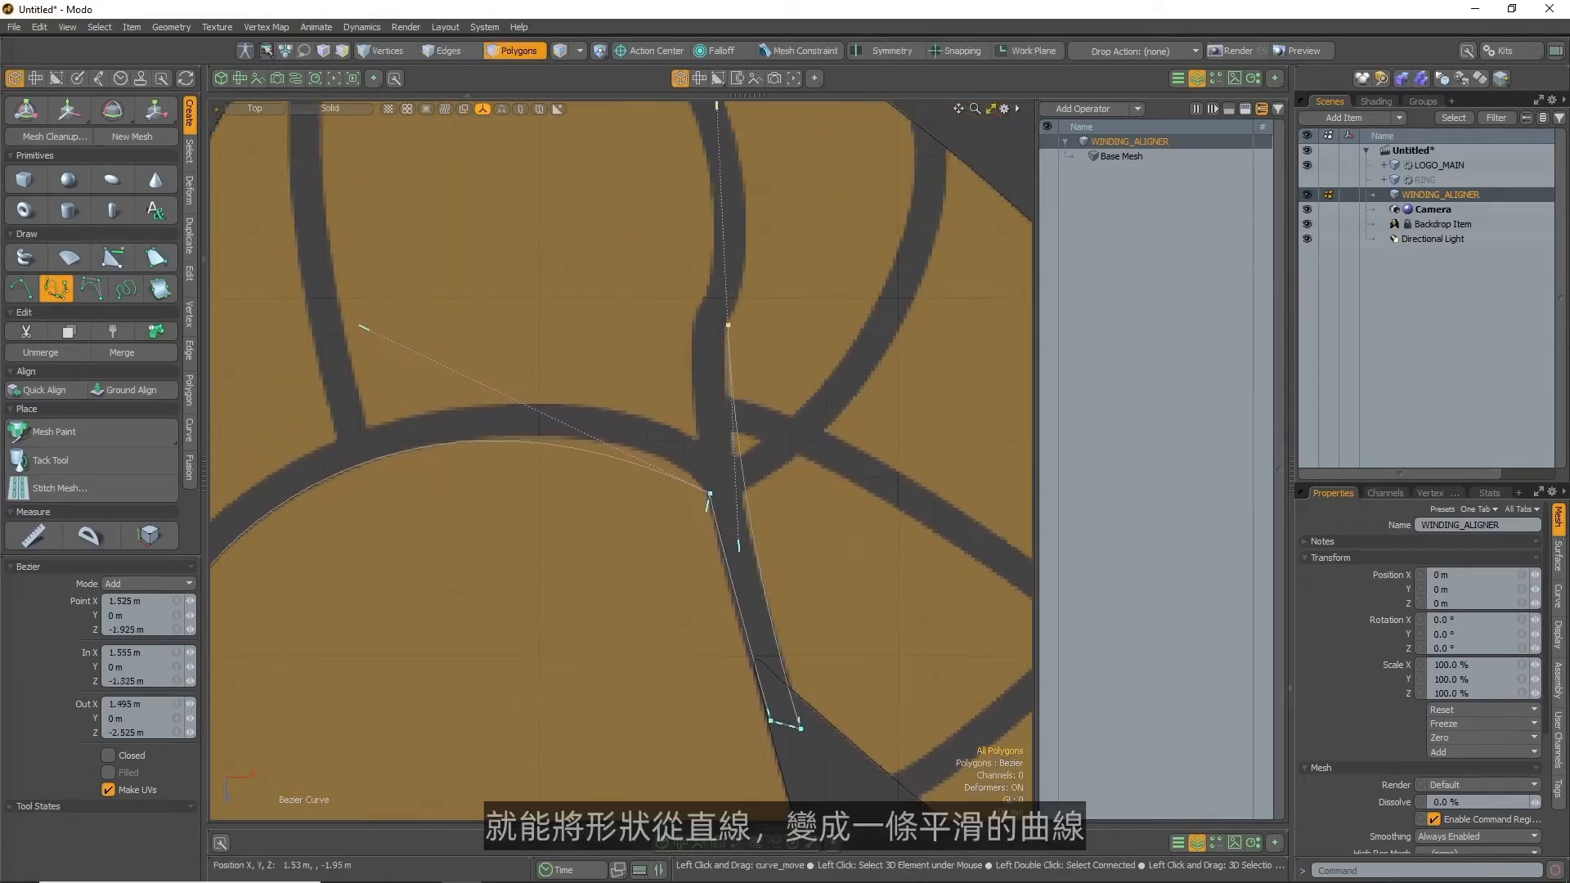
pyautogui.keyDown('alt'); pyautogui.moveTo(740, 545); pyautogui.dragTo(704, 542); pyautogui.keyUp('alt')
pyautogui.moveTo(695, 323); pyautogui.dragTo(814, 587)
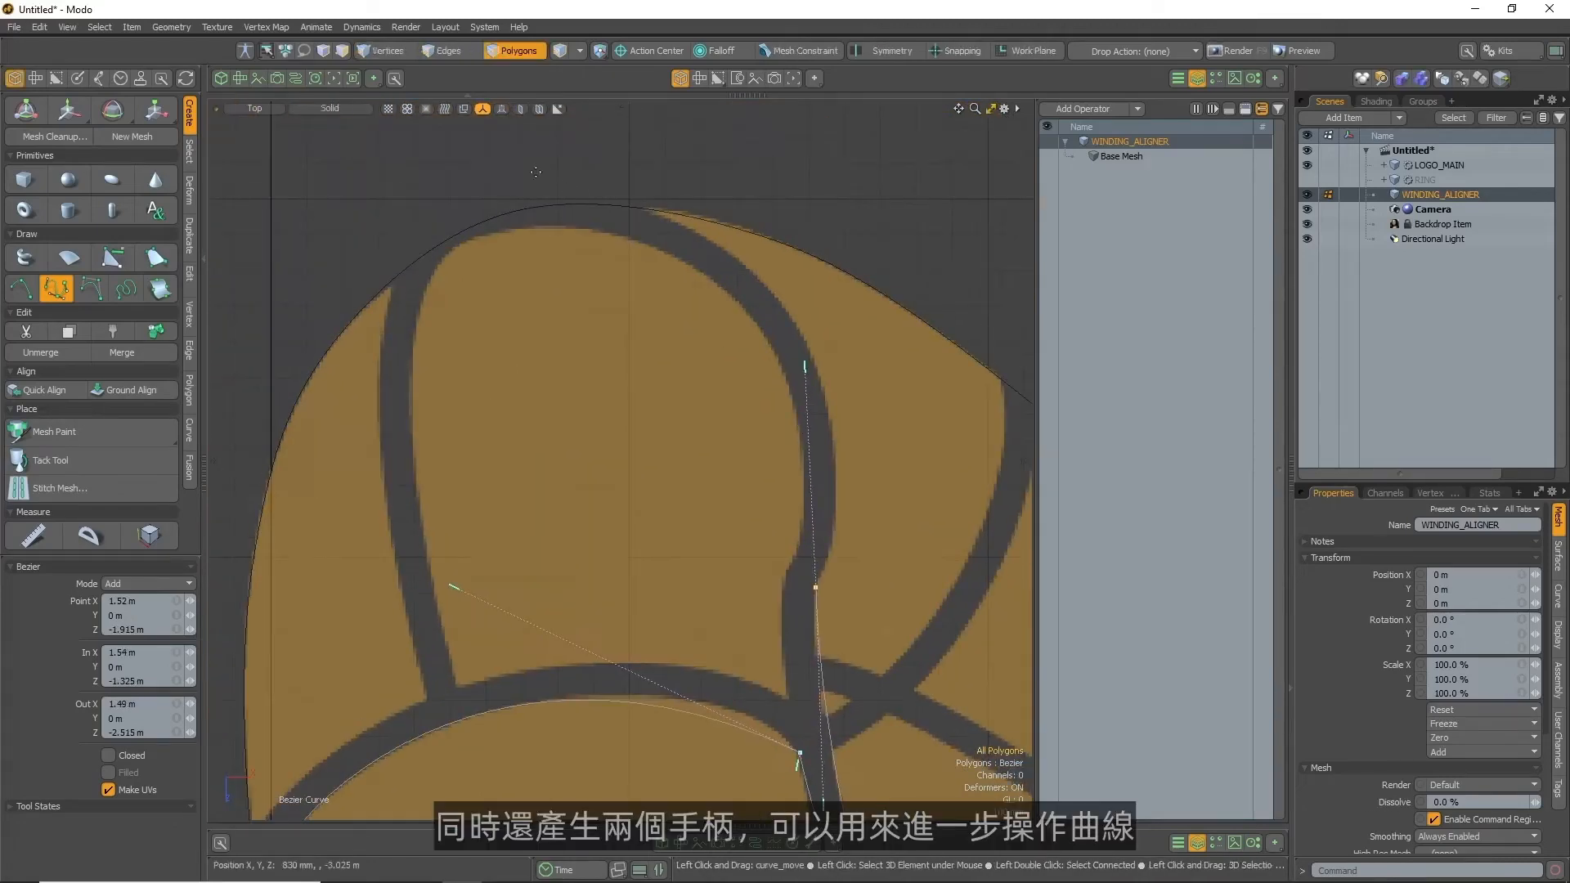
pyautogui.moveTo(427, 209); pyautogui.dragTo(800, 142)
pyautogui.keyDown('ctrl'); pyautogui.moveTo(802, 366); pyautogui.dragTo(887, 399); pyautogui.keyUp('ctrl')
# Carry the curve past the loop's upper corner and down the left stripe's outer side, refining the handles along the backdrop
pyautogui.scroll(2, 548, 431)
pyautogui.keyDown('alt'); pyautogui.moveTo(548, 431); pyautogui.dragTo(677, 336); pyautogui.keyUp('alt')
pyautogui.scroll(-2, 613, 270)
pyautogui.keyDown('alt'); pyautogui.moveTo(613, 270); pyautogui.dragTo(642, 333); pyautogui.keyUp('alt')
pyautogui.click(571, 160)
pyautogui.click(575, 641)
pyautogui.scroll(-1, 561, 409)
pyautogui.moveTo(296, 270); pyautogui.dragTo(481, 315)
pyautogui.moveTo(568, 222); pyautogui.dragTo(571, 224)
pyautogui.moveTo(852, 173); pyautogui.dragTo(840, 163)
# Add the corner where the left stripe meets the arch and close the outline just beyond the M's outer edge
pyautogui.scroll(2, 654, 454)
pyautogui.keyDown('alt'); pyautogui.moveTo(654, 454); pyautogui.dragTo(748, 249); pyautogui.keyUp('alt')
pyautogui.scroll(1, 748, 249)
pyautogui.click(642, 416)
pyautogui.moveTo(424, 617); pyautogui.dragTo(357, 762)
pyautogui.press('k')
pyautogui.click(350, 490)
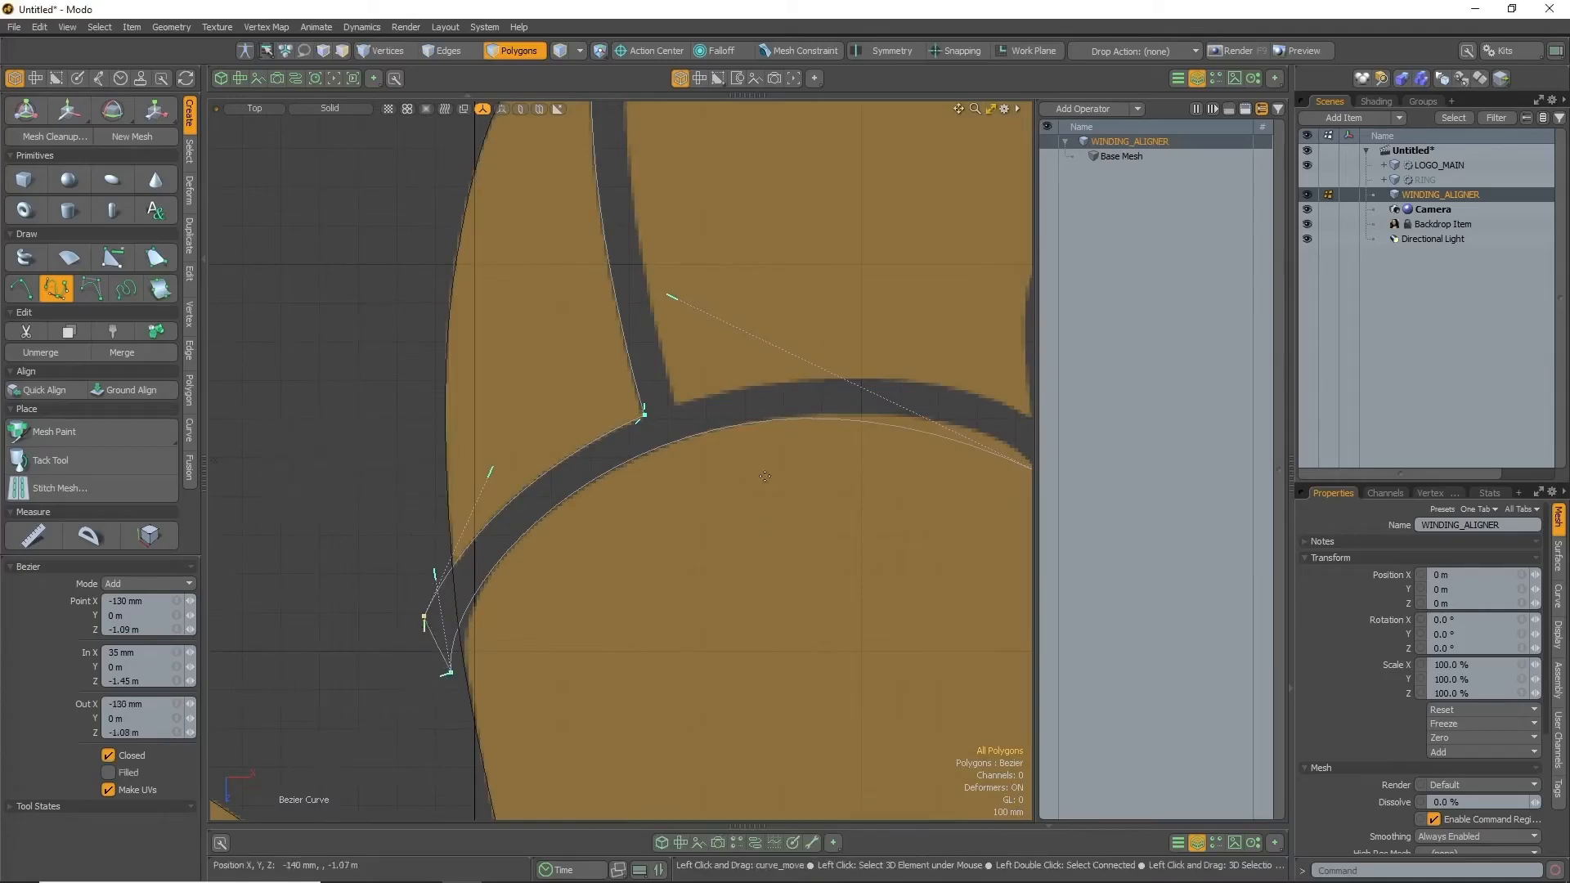
# Start a second Bezier curve for the loop's inner opening, following the arch's upper edge to the bend in the right stripe
pyautogui.keyDown('alt'); pyautogui.moveTo(819, 406); pyautogui.dragTo(592, 579); pyautogui.keyUp('alt')
pyautogui.keyDown('alt'); pyautogui.moveTo(683, 656); pyautogui.dragTo(684, 623); pyautogui.keyUp('alt')
pyautogui.moveTo(443, 439)
pyautogui.mouseDown()
pyautogui.moveTo(487, 428)
pyautogui.moveTo(466, 437)
pyautogui.mouseUp()
pyautogui.keyDown('shift'); pyautogui.click(448, 548); pyautogui.keyUp('shift')
pyautogui.moveTo(804, 560); pyautogui.dragTo(970, 642)
pyautogui.click(798, 426)
pyautogui.keyDown('ctrl'); pyautogui.moveTo(971, 648); pyautogui.dragTo(897, 598); pyautogui.keyUp('ctrl')
pyautogui.click(858, 585)
# Add the inner curve's top point, shape the handles to follow the inside of the stripes, and finish drawing
pyautogui.moveTo(542, 216); pyautogui.dragTo(195, 284)
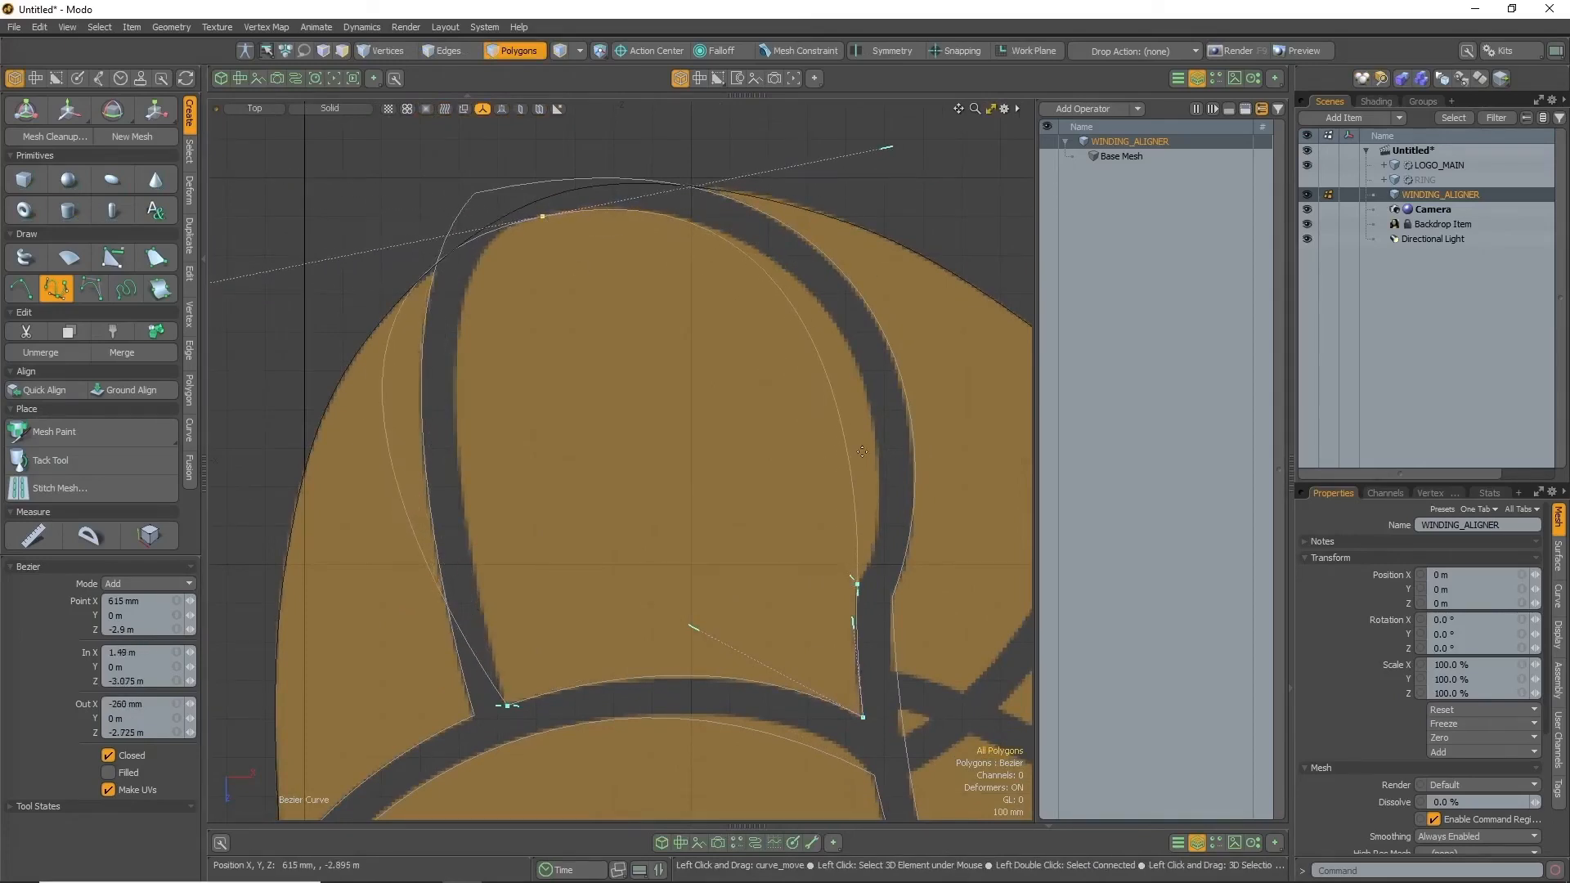
pyautogui.moveTo(850, 578); pyautogui.dragTo(920, 510)
pyautogui.moveTo(886, 148); pyautogui.dragTo(884, 157)
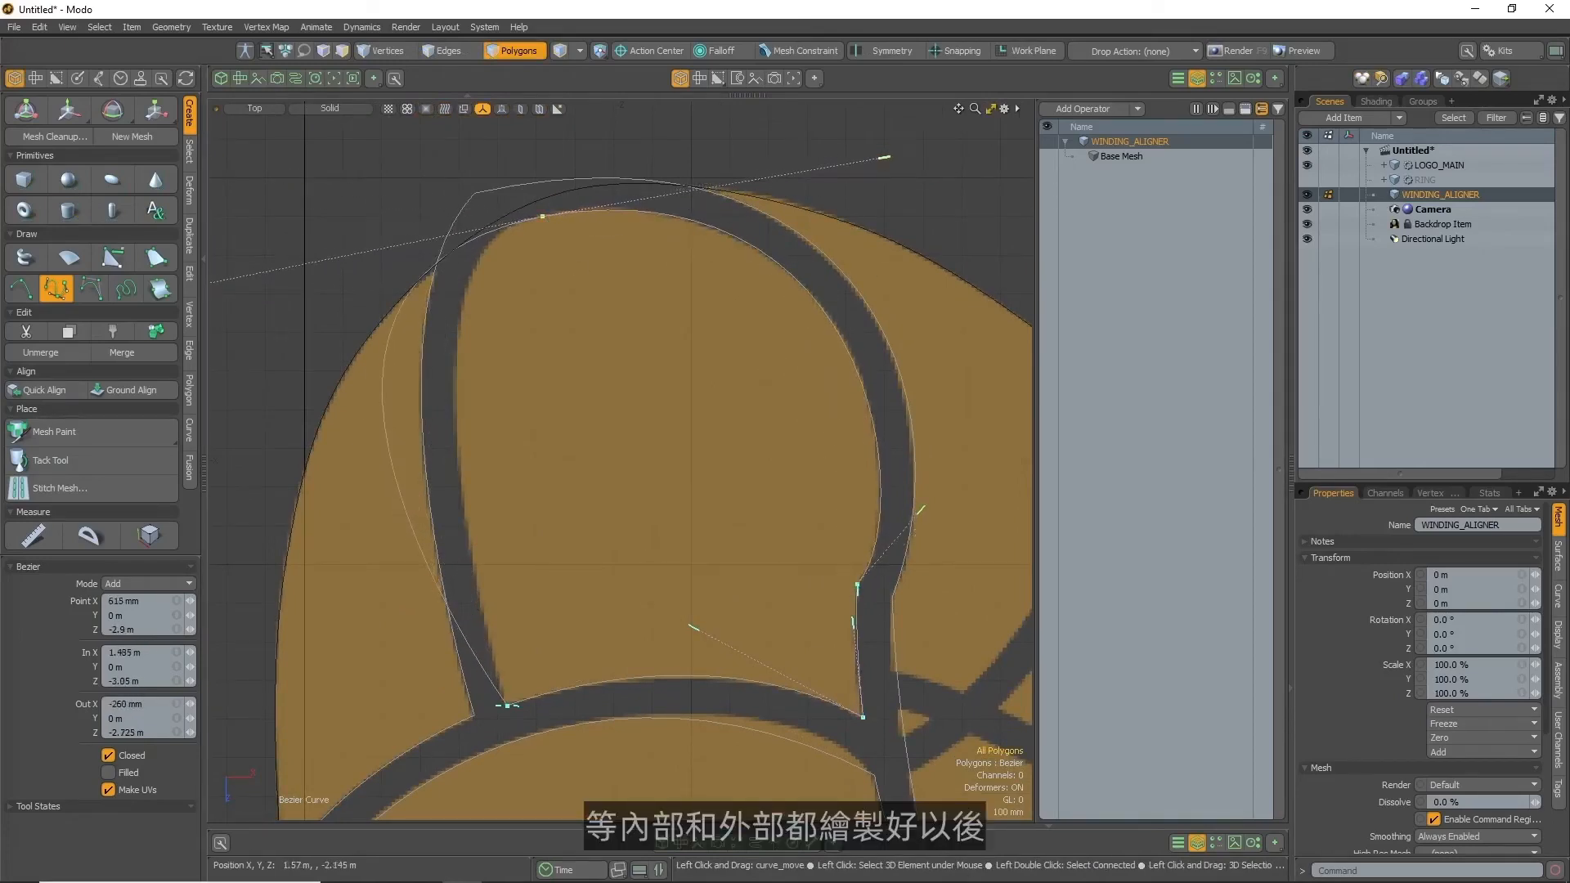
pyautogui.keyDown('alt'); pyautogui.moveTo(351, 280); pyautogui.dragTo(497, 234); pyautogui.keyUp('alt')
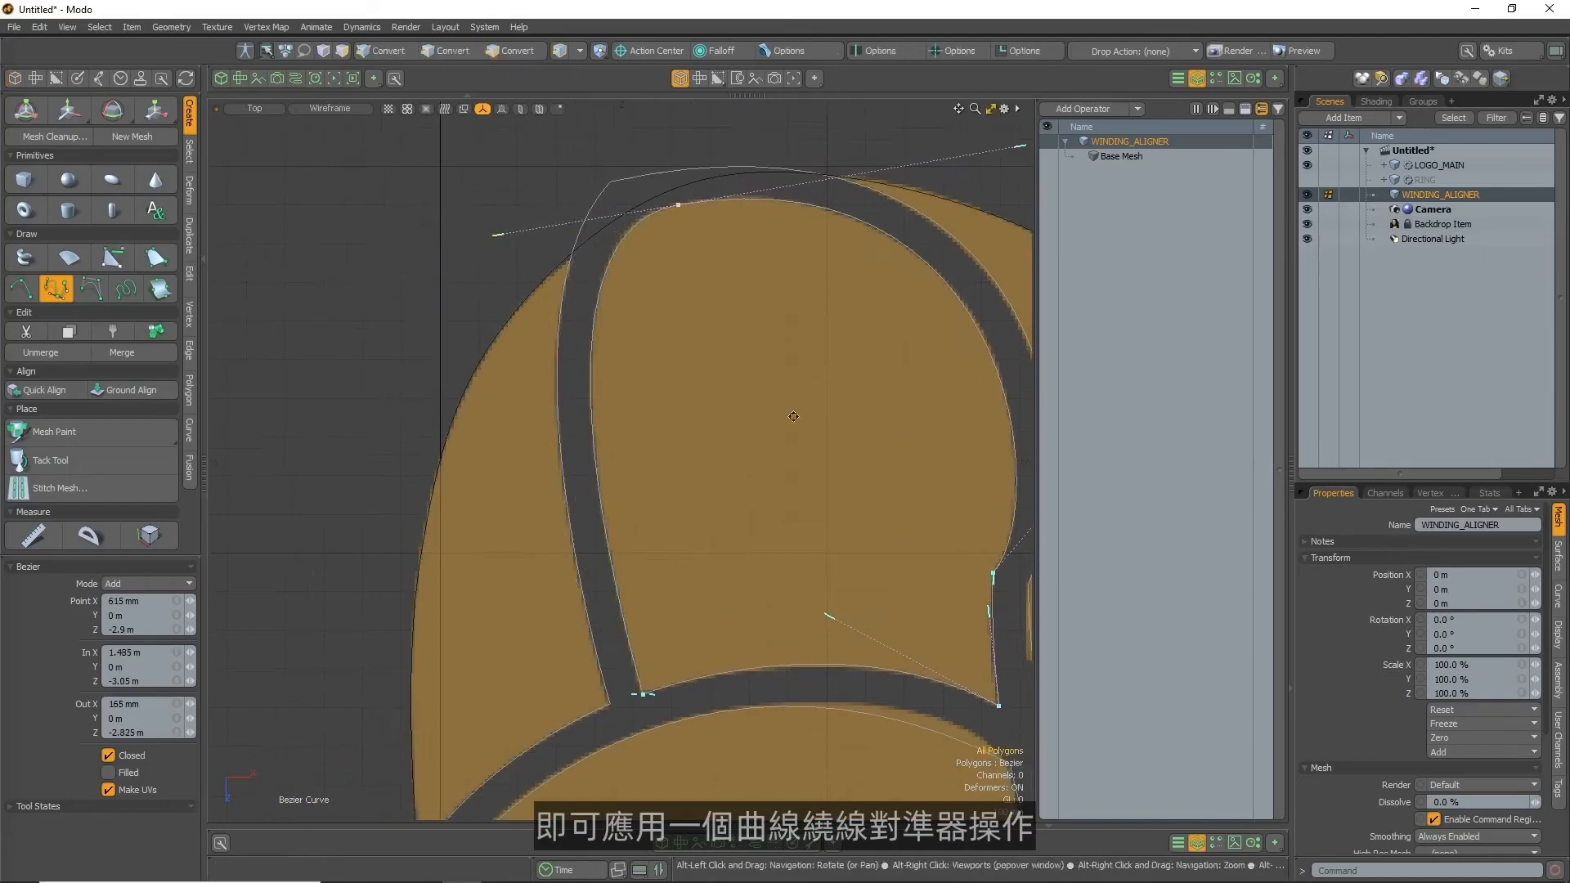
pyautogui.scroll(-3, 658, 413)
pyautogui.keyDown('alt'); pyautogui.moveTo(658, 413); pyautogui.dragTo(504, 333); pyautogui.keyUp('alt')
pyautogui.press('space')
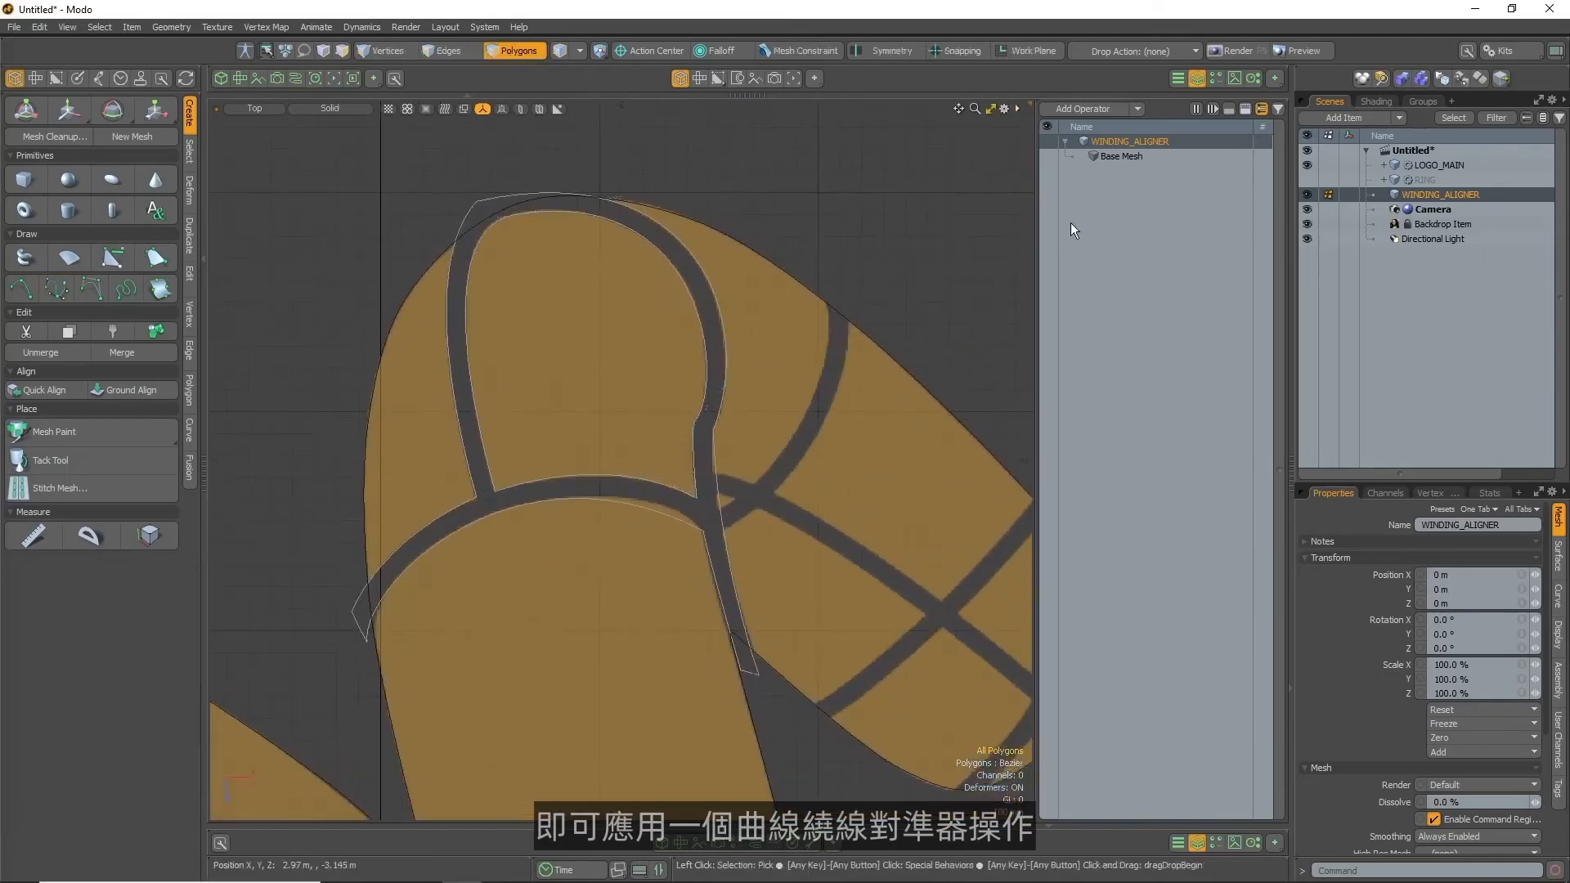
# Add a Curve Winding Aligner operation to the WINDING_ALIGNER mesh
pyautogui.click(1091, 104)
pyautogui.write('CURVE WIN')
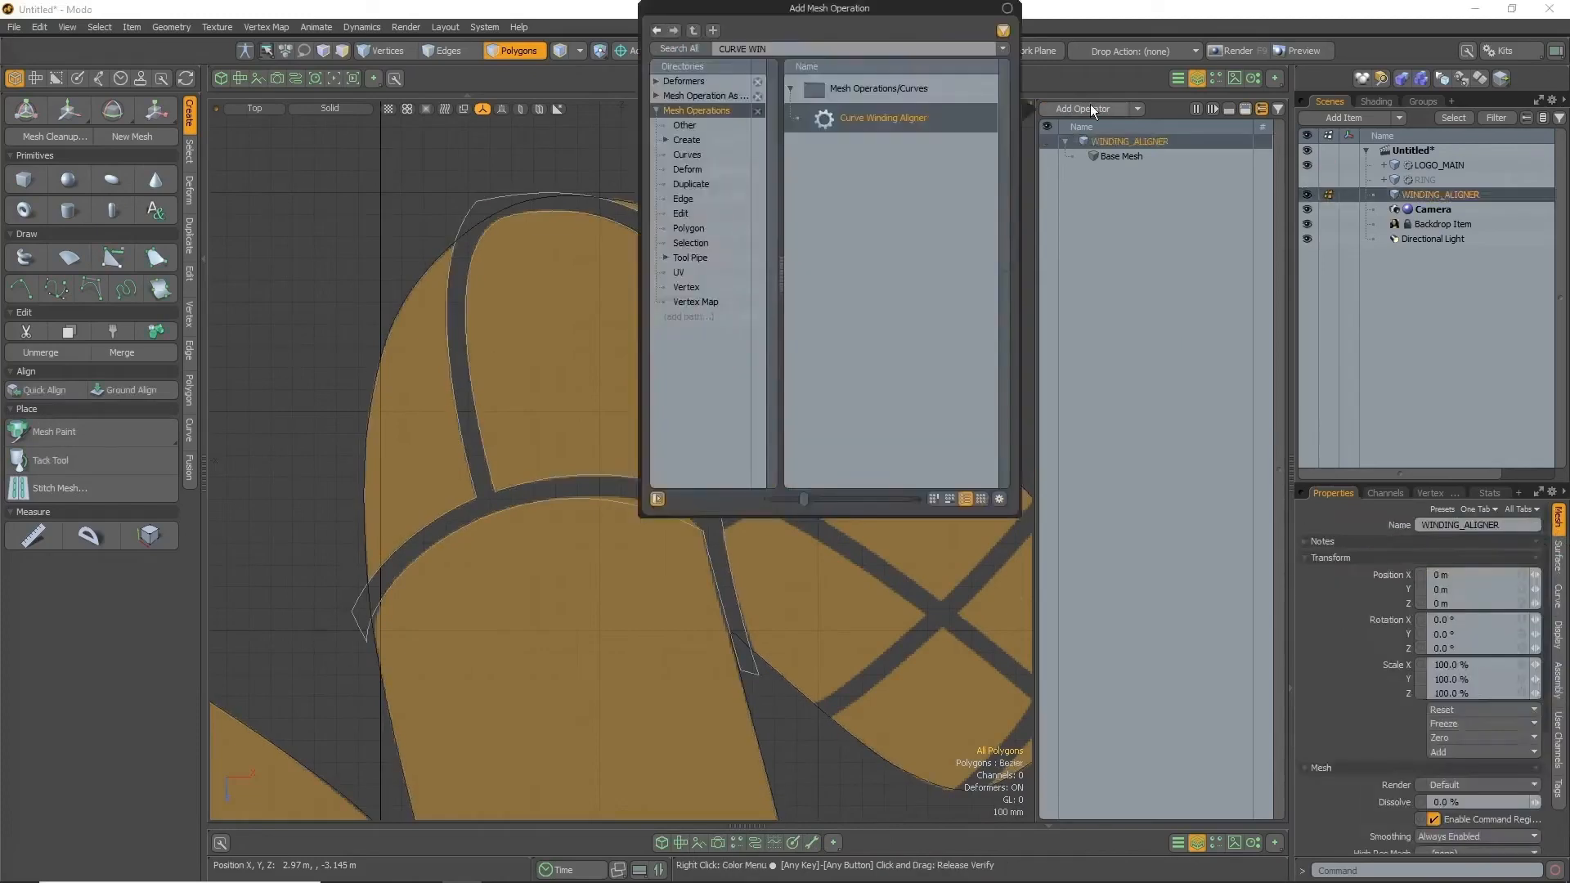
pyautogui.press('Return')
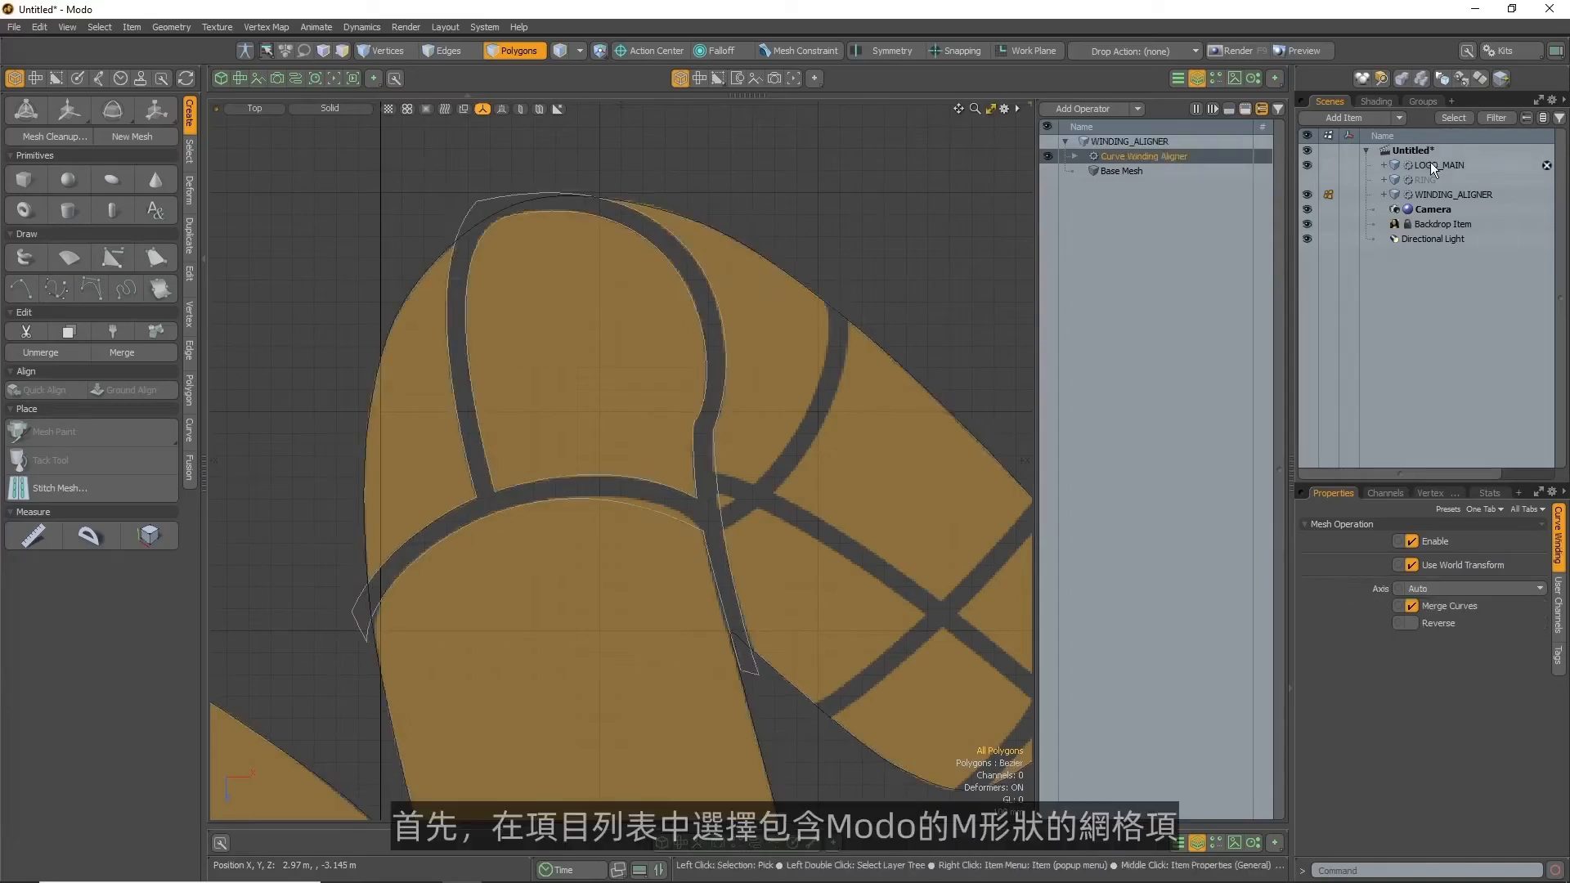
# Add a Curve Boolean operation between the base mesh and Freeze of LOGO_MAIN
pyautogui.click(1430, 163)
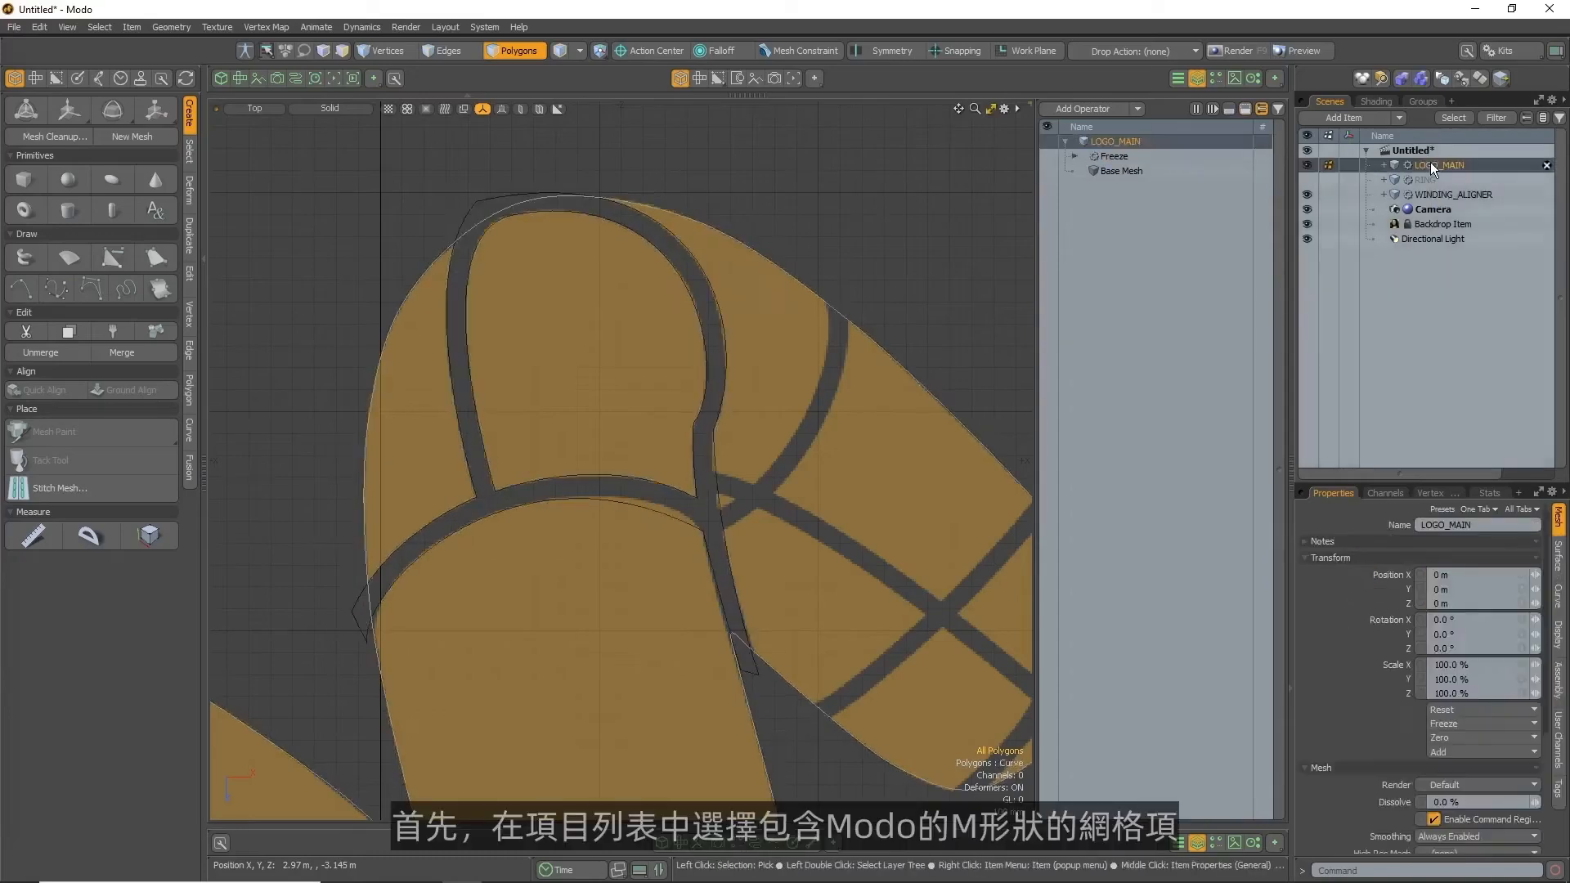
pyautogui.click(1141, 169)
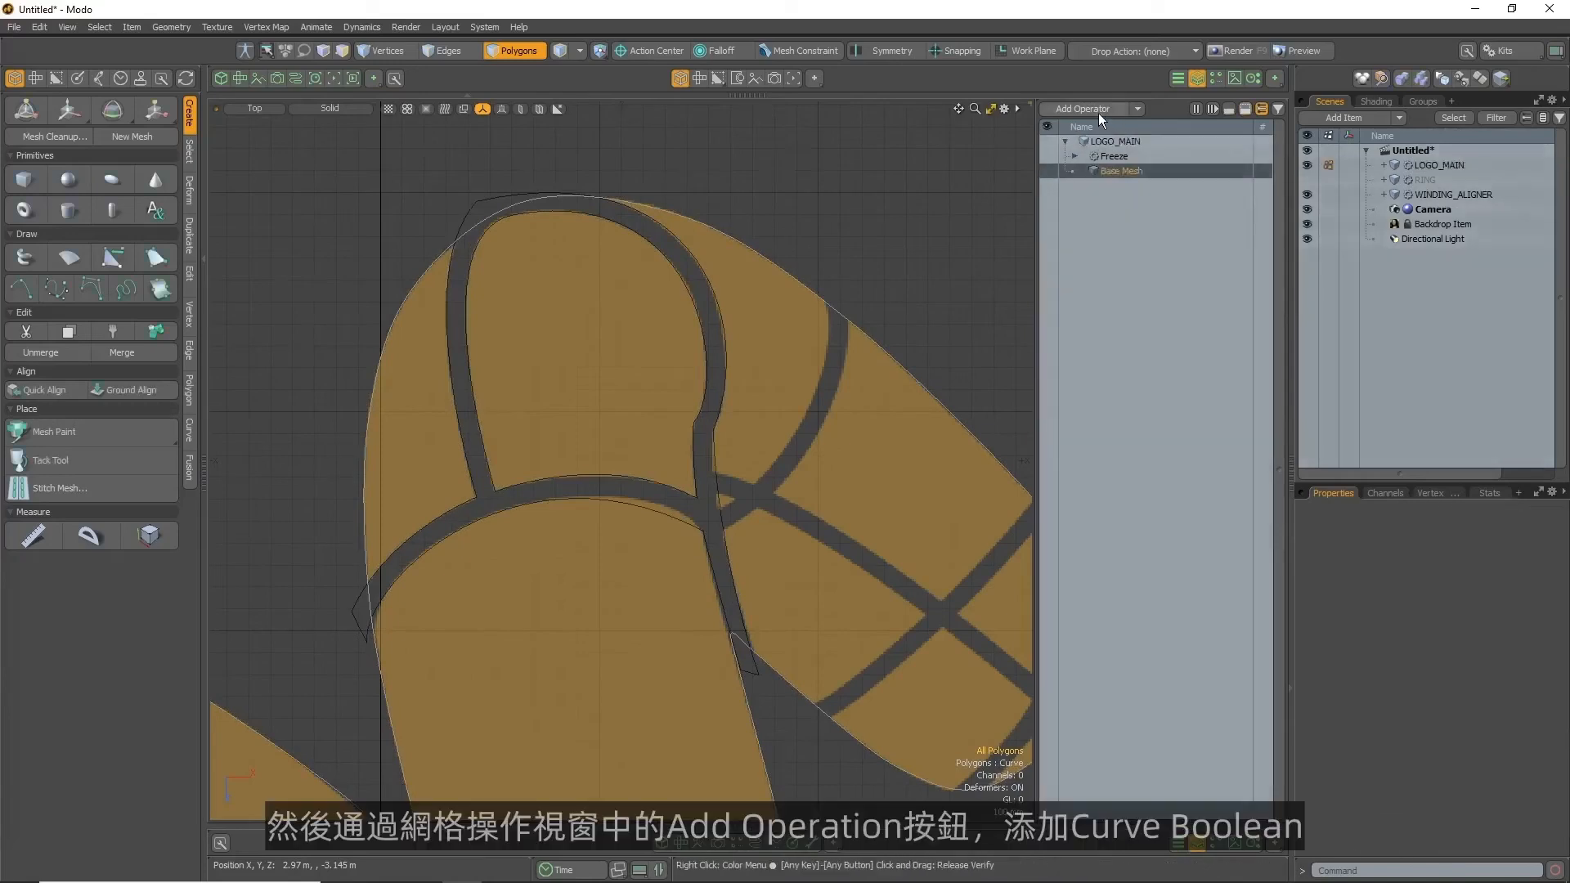
pyautogui.click(1097, 112)
pyautogui.write('CURVE B')
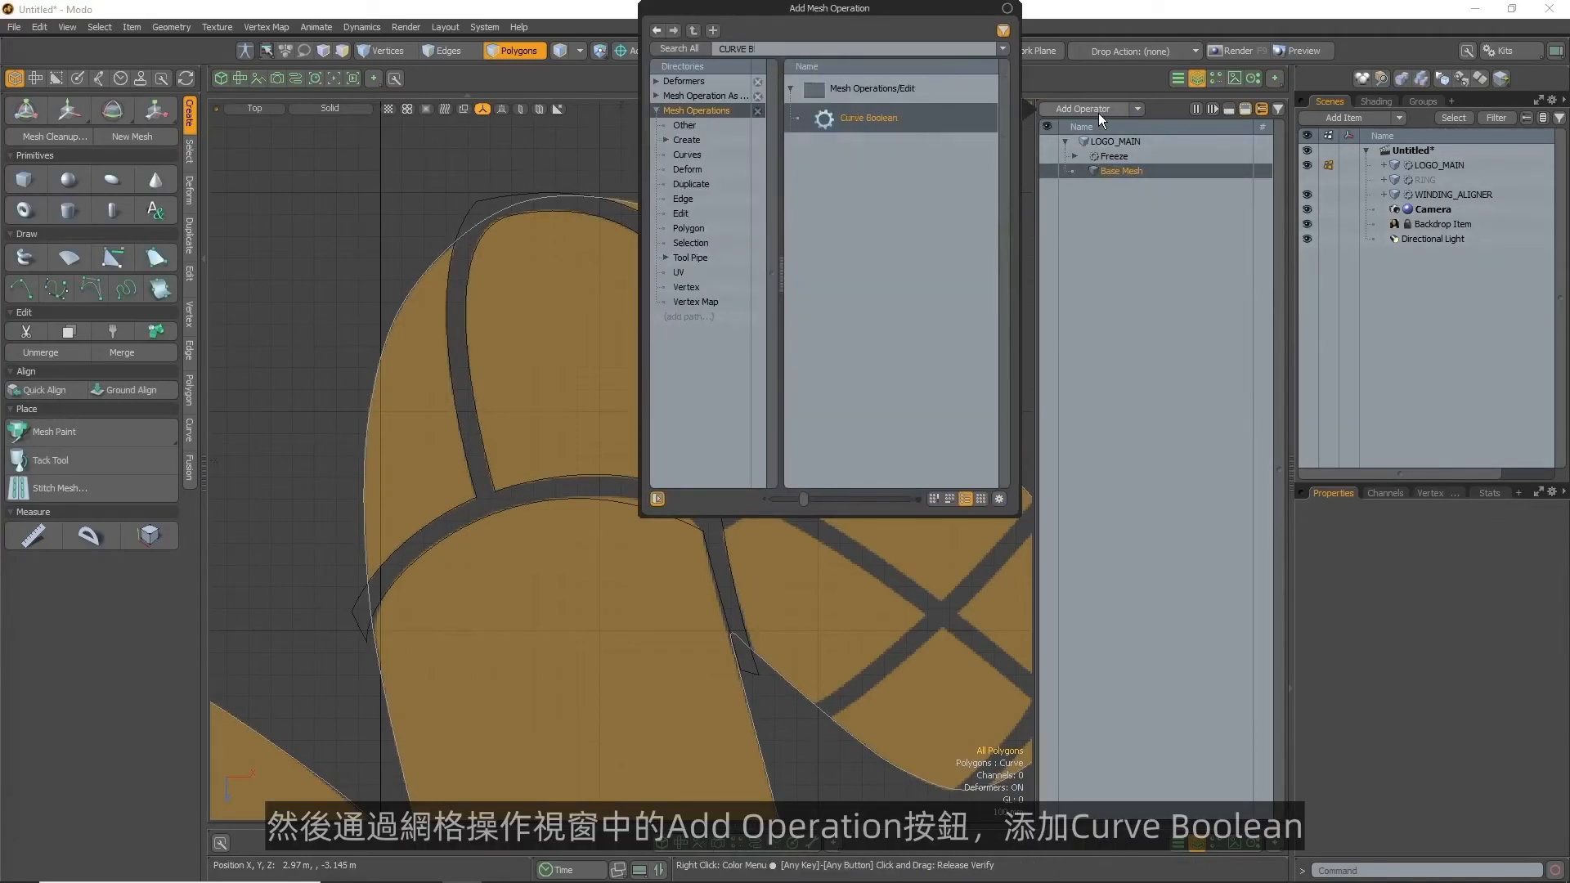
pyautogui.press('Return')
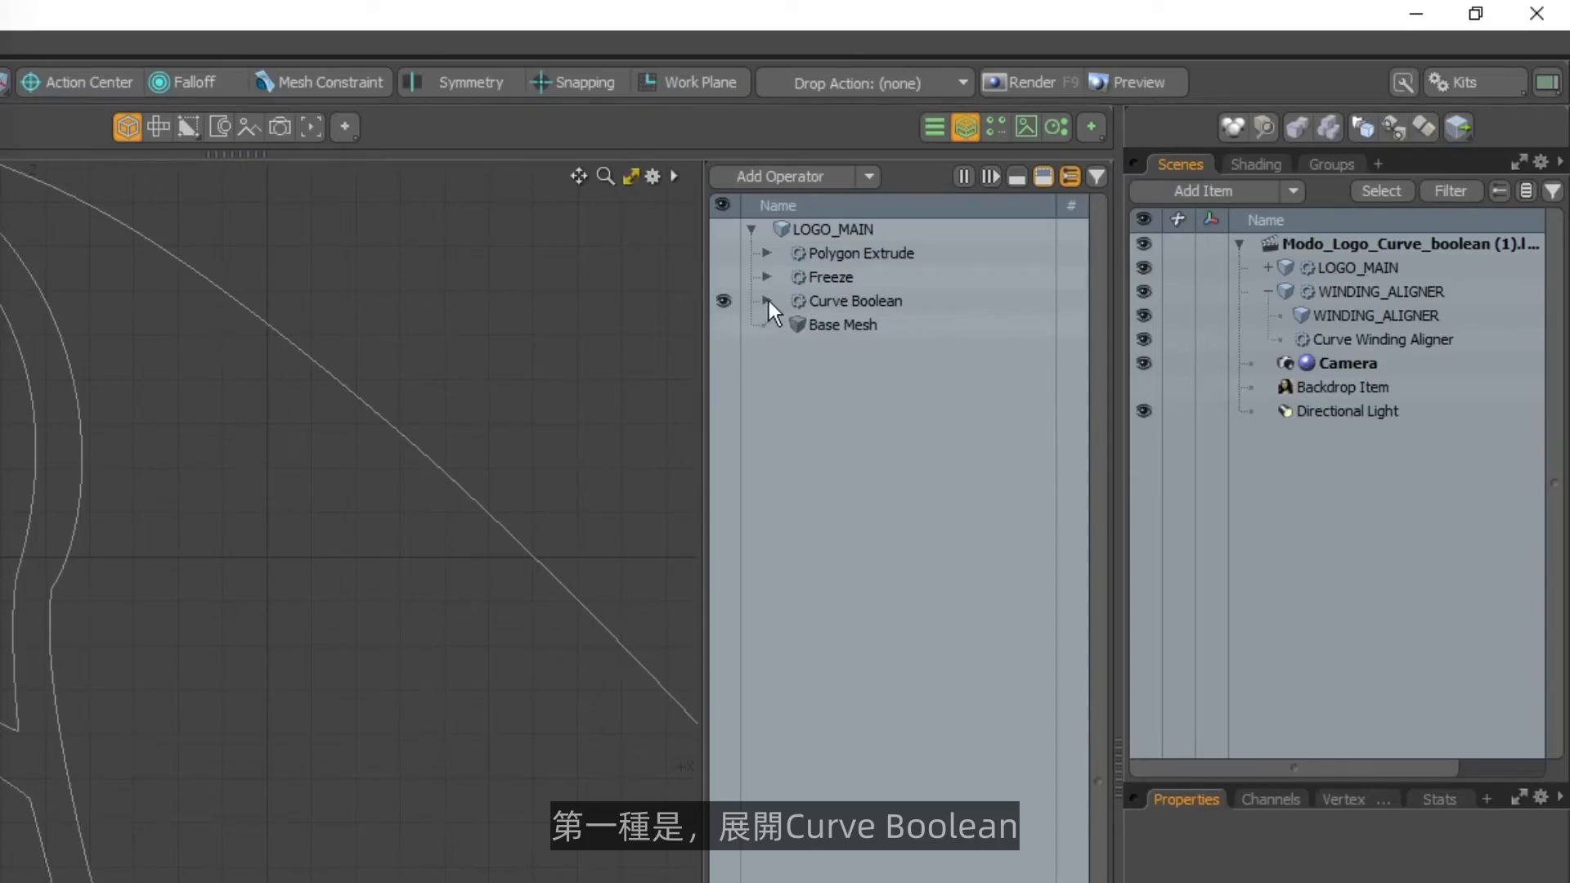
# In the Modo_Logo_Curve_boolean scene, assign WINDING_ALIGNER as the driver mesh of the Curve Boolean operation
pyautogui.click(1075, 186)
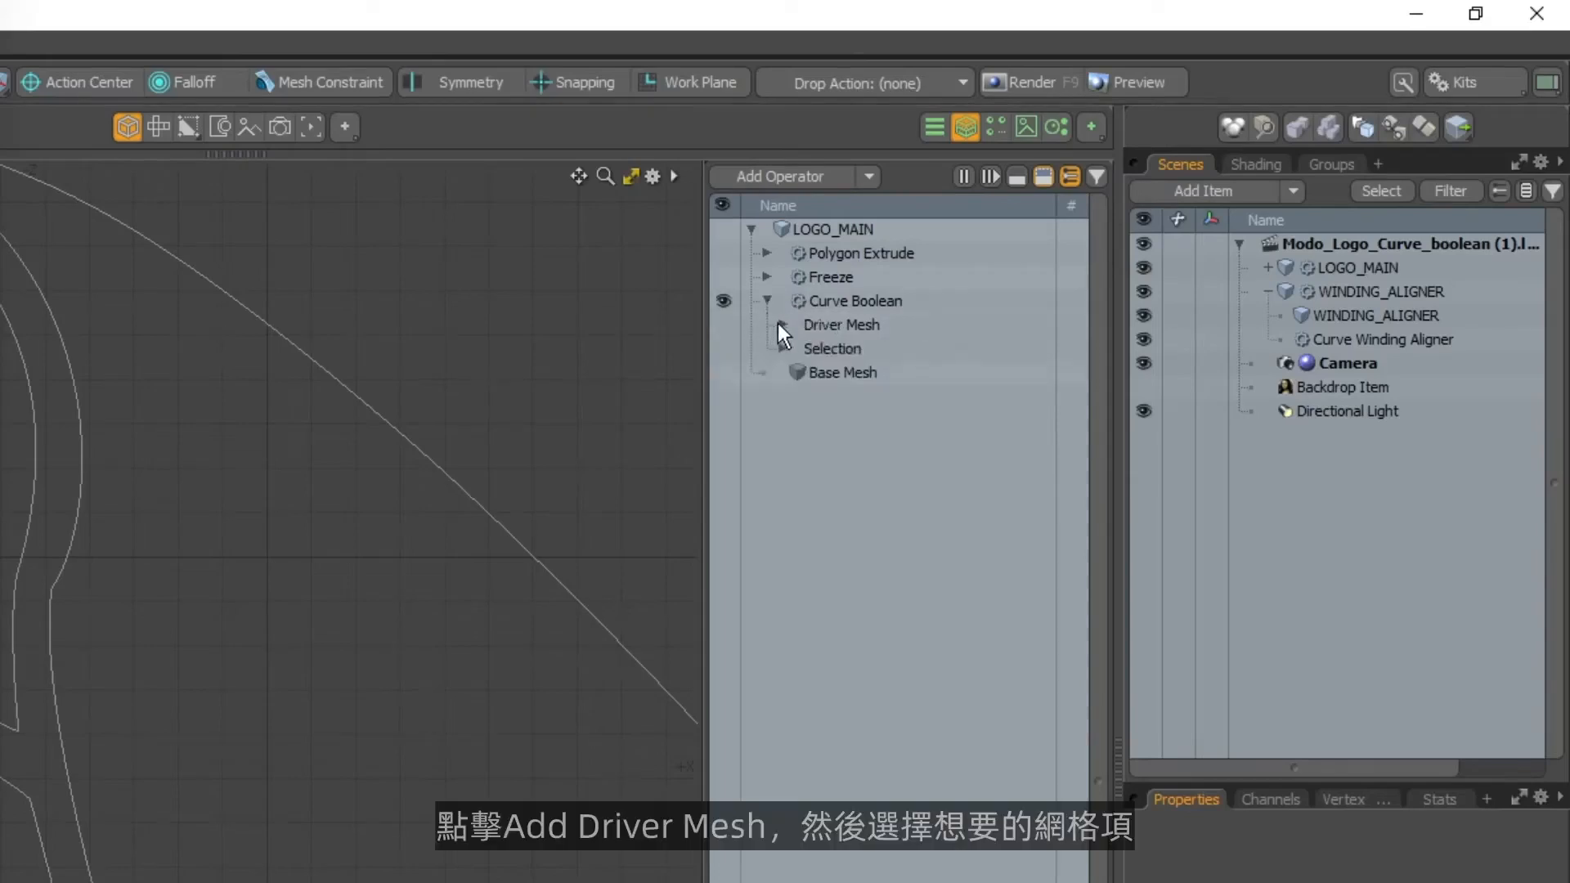
pyautogui.click(779, 324)
pyautogui.click(880, 345)
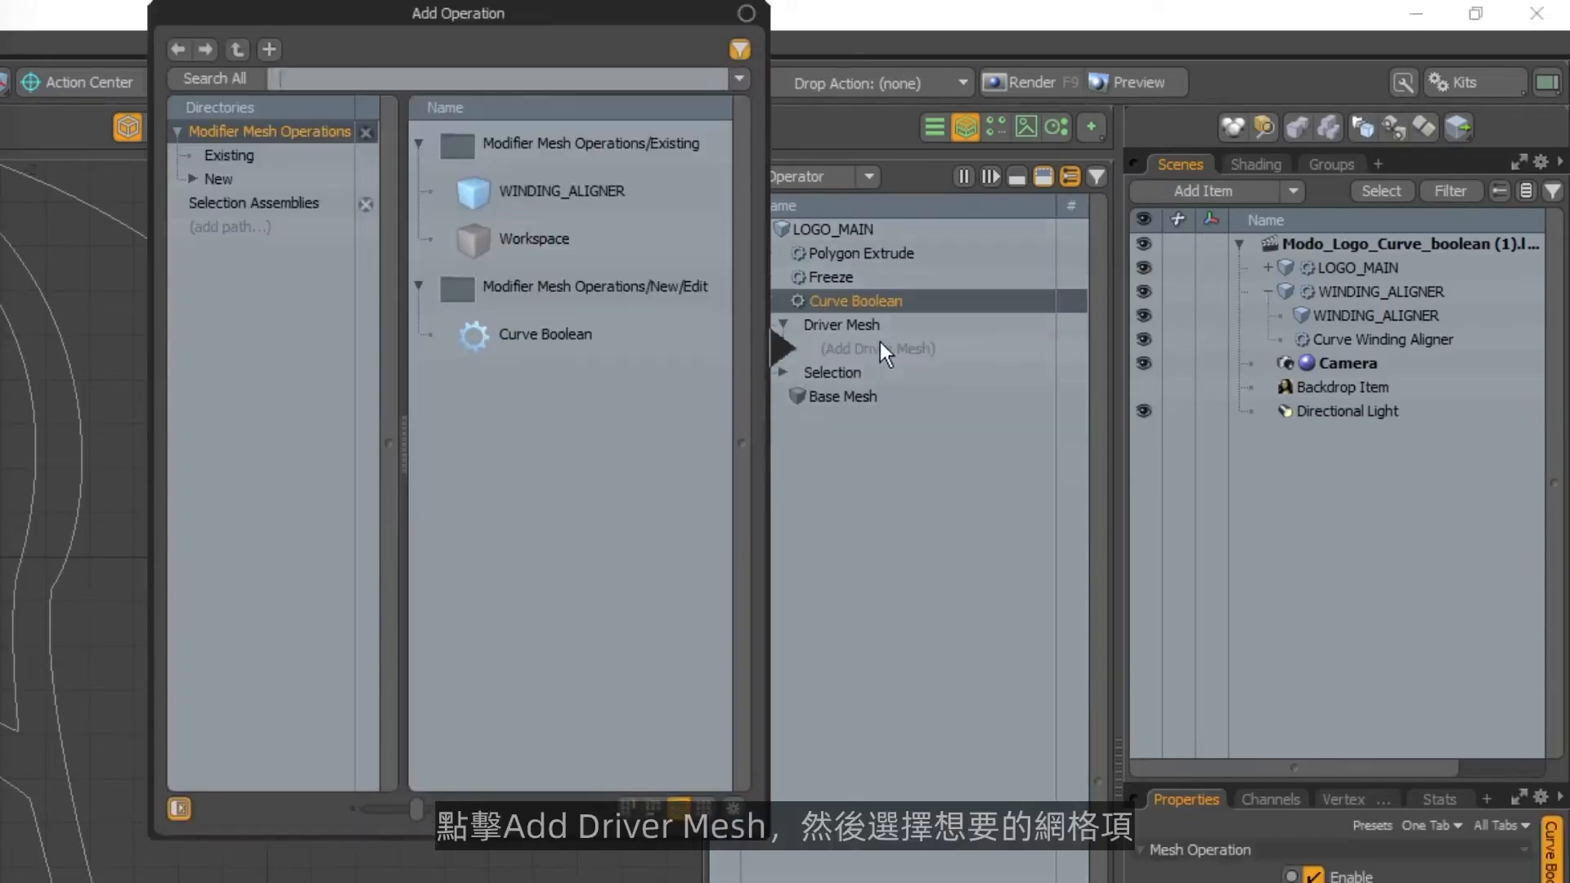
pyautogui.doubleClick(617, 193)
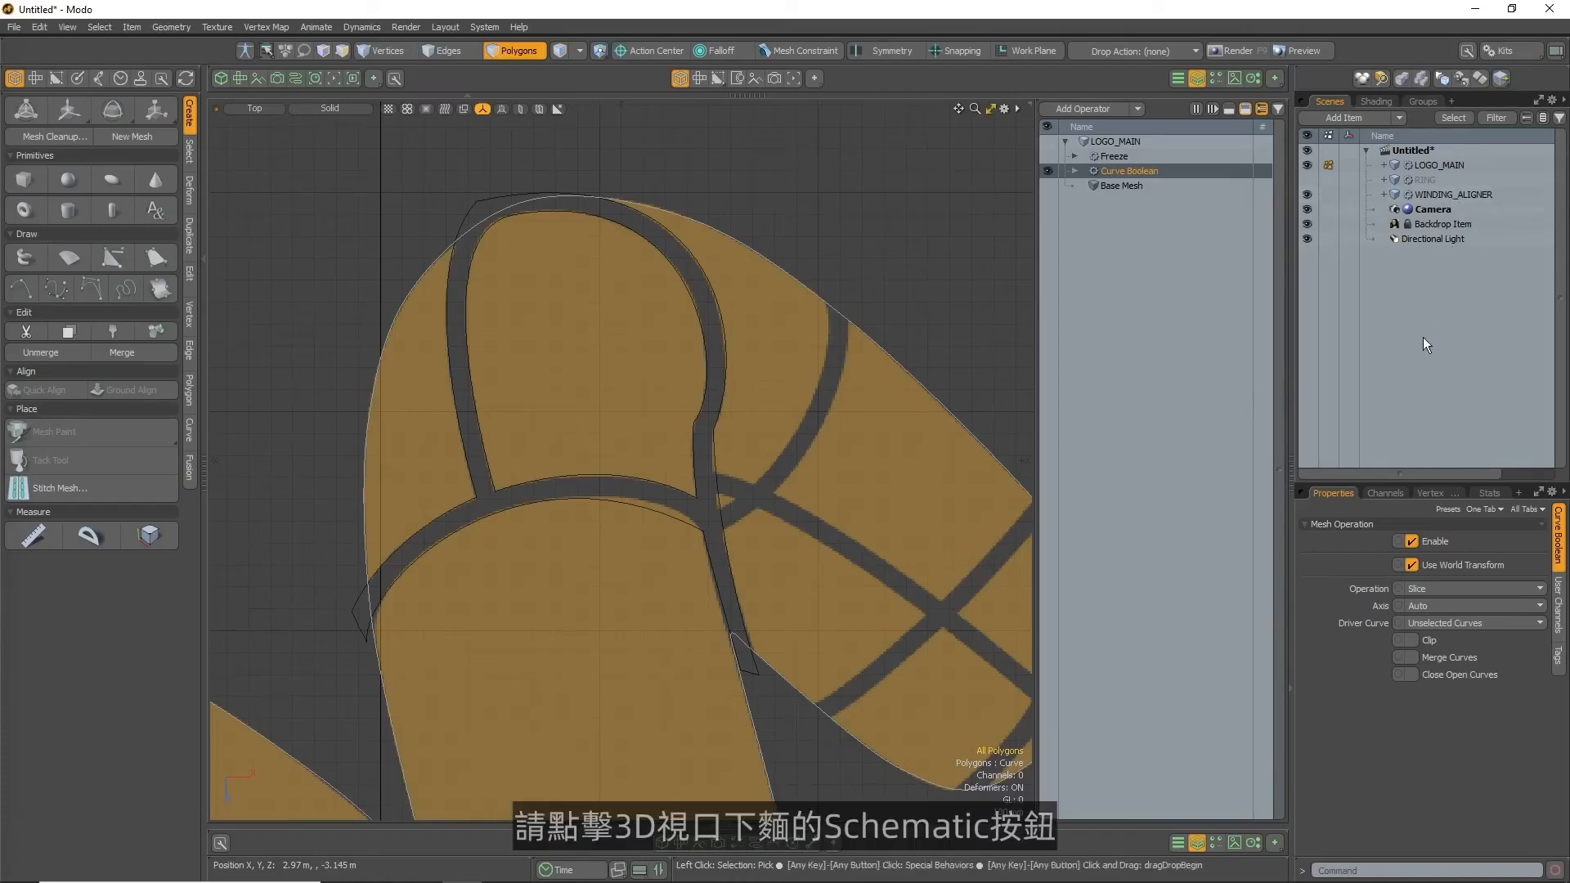
# Show the schematic view and, in the skz.lxo scene, connect the points and inside meshes to their Curve Booleans' Driver Mesh inputs
pyautogui.click(756, 843)
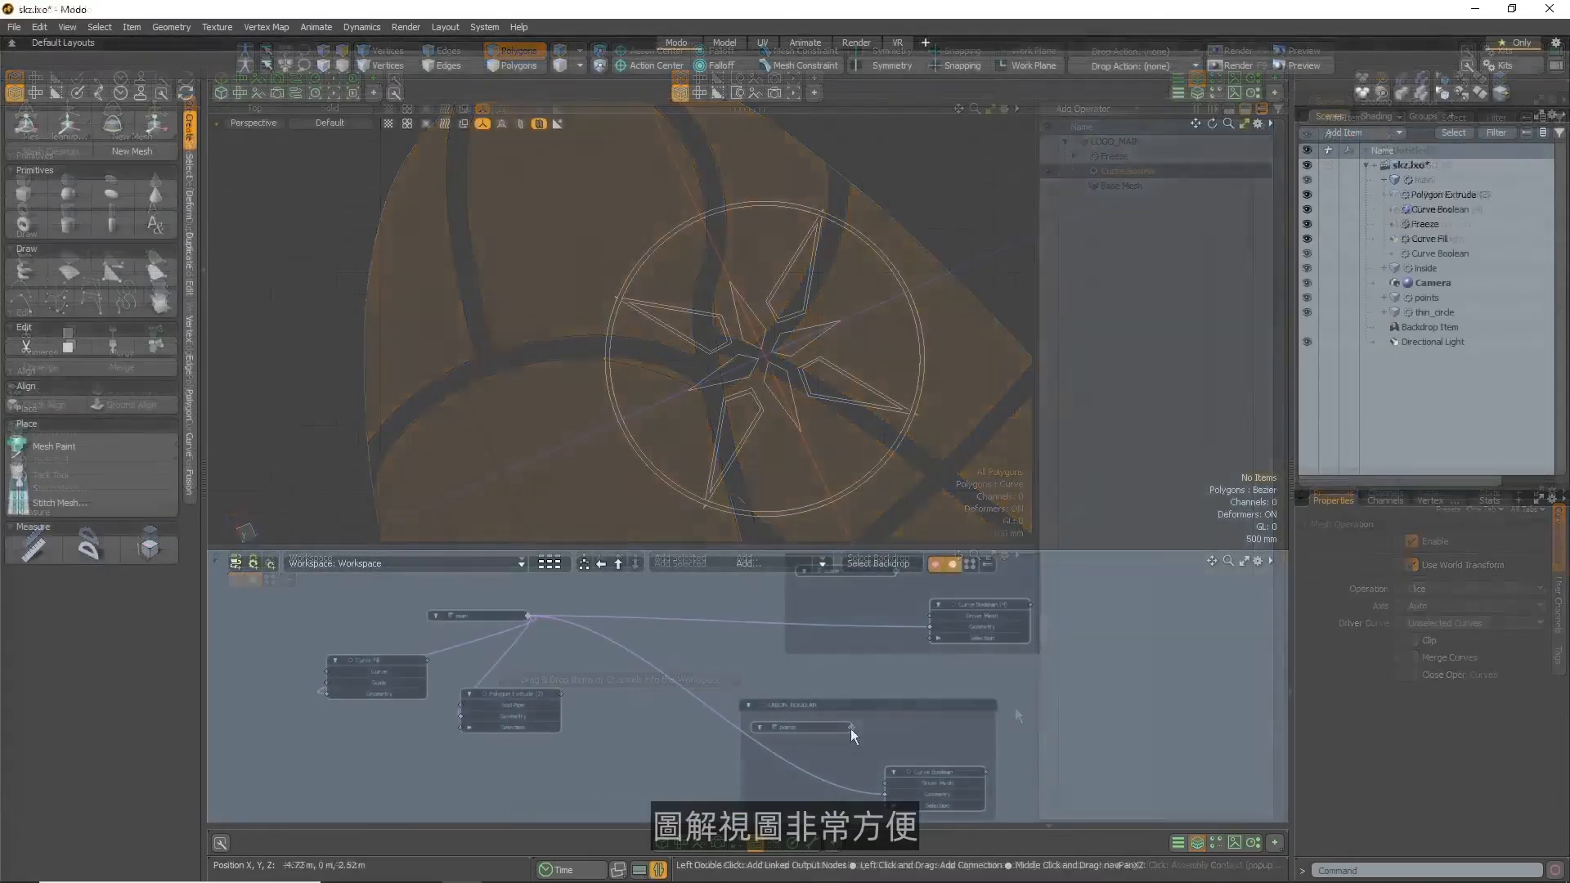
pyautogui.moveTo(885, 788); pyautogui.dragTo(885, 783)
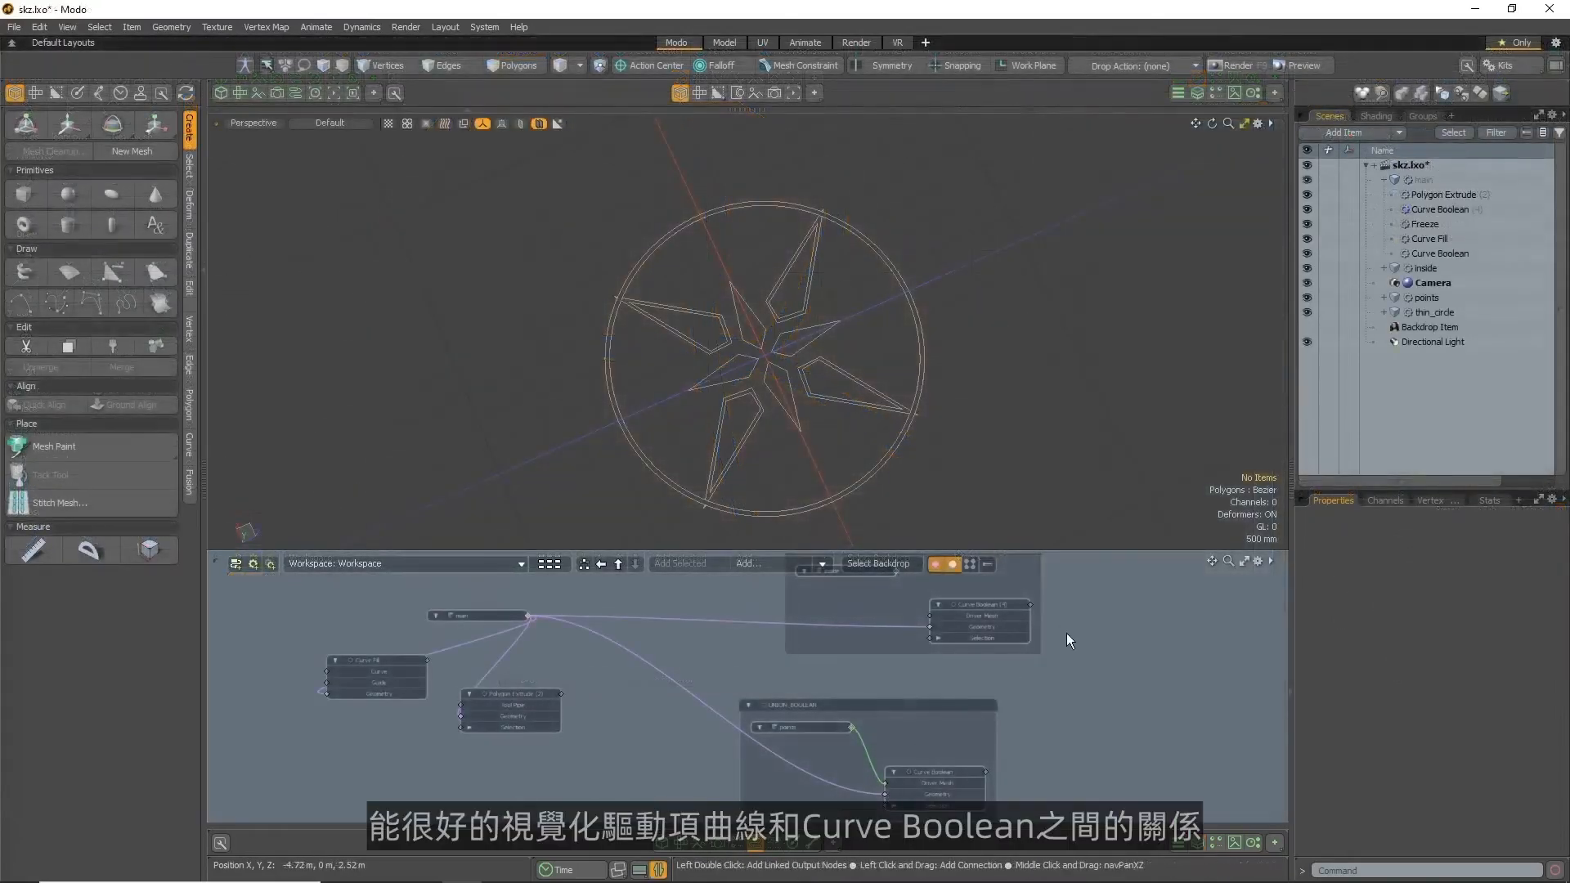
pyautogui.moveTo(1083, 635); pyautogui.dragTo(1055, 716, button='middle')
pyautogui.scroll(4, 1055, 717)
pyautogui.moveTo(775, 654); pyautogui.dragTo(824, 720)
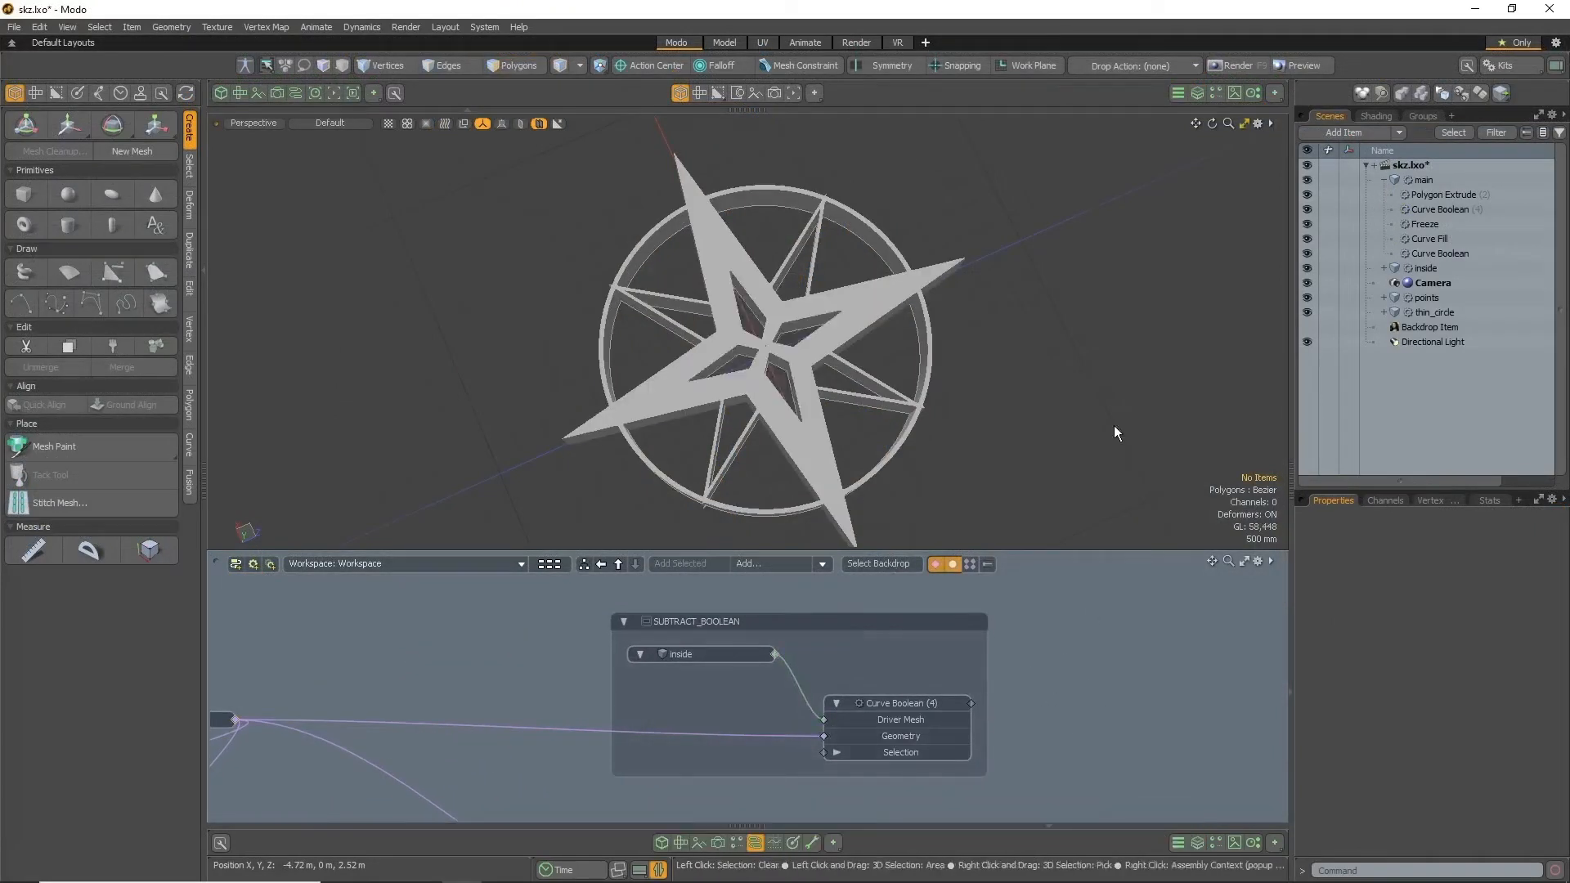
# Reposition the Polygon Extrude and Curve Fill nodes in the skz.lxo schematic while viewing the star model
pyautogui.keyDown('alt'); pyautogui.moveTo(1113, 425); pyautogui.dragTo(1044, 402); pyautogui.keyUp('alt')
pyautogui.moveTo(709, 722); pyautogui.dragTo(903, 599, button='middle')
pyautogui.scroll(-1, 903, 600)
pyautogui.moveTo(488, 719); pyautogui.dragTo(547, 705)
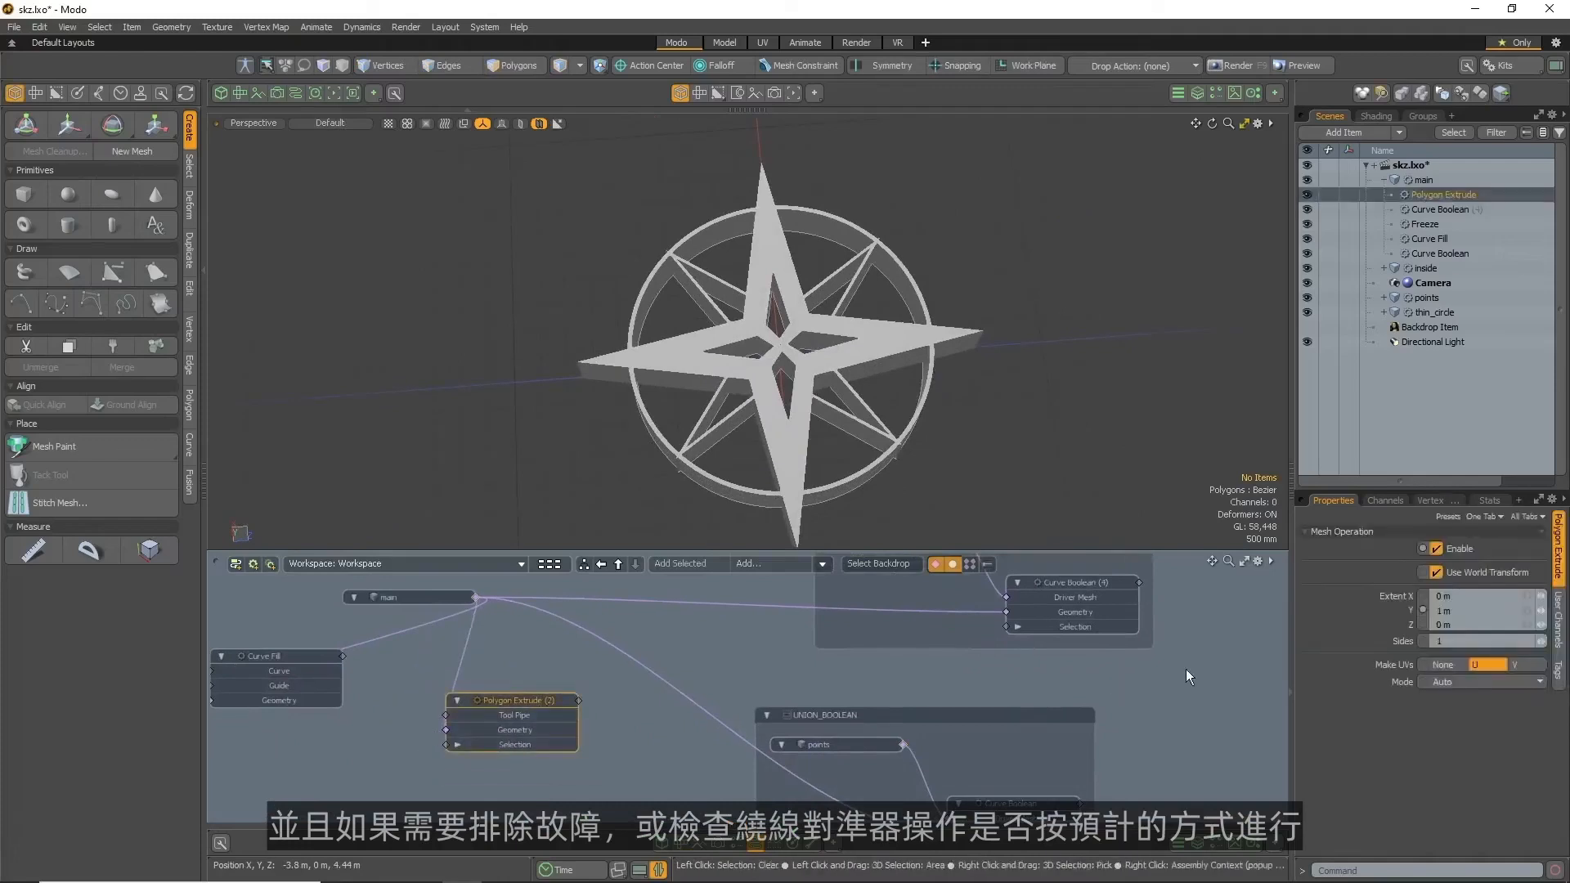
pyautogui.keyDown('alt'); pyautogui.moveTo(1086, 245); pyautogui.dragTo(1014, 188); pyautogui.keyUp('alt')
pyautogui.moveTo(273, 666); pyautogui.dragTo(331, 725)
pyautogui.click(515, 701)
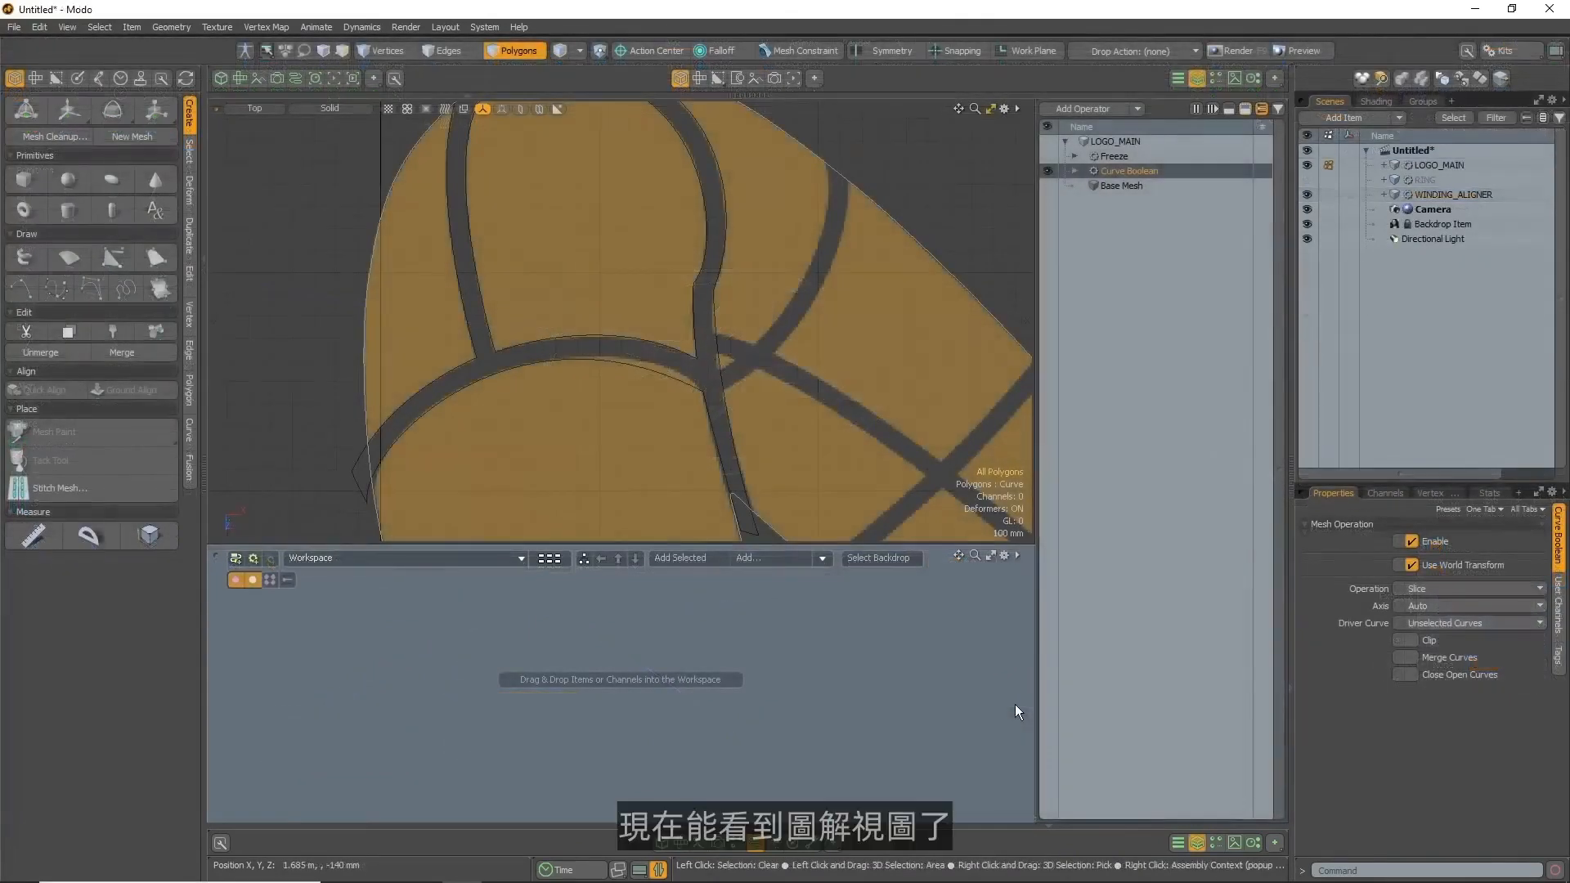
# Place LOGO_MAIN's Curve Boolean and the WINDING_ALIGNER mesh in the schematic, and connect the mesh to the Driver Mesh input
pyautogui.moveTo(1140, 173); pyautogui.dragTo(730, 642)
pyautogui.moveTo(1473, 194); pyautogui.dragTo(543, 687)
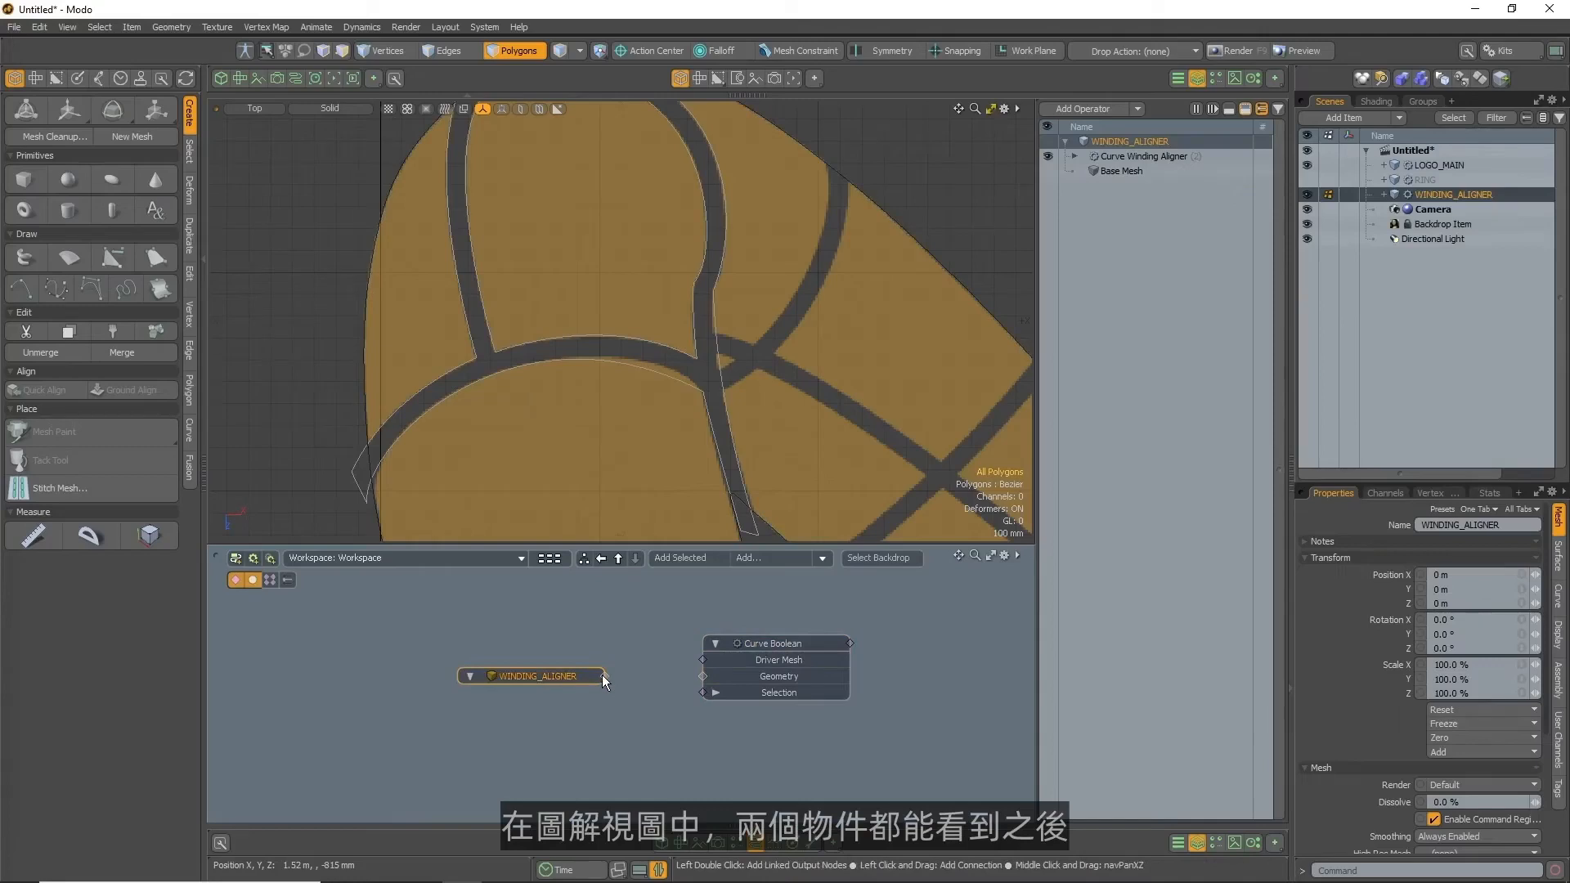
pyautogui.moveTo(604, 675); pyautogui.dragTo(703, 660)
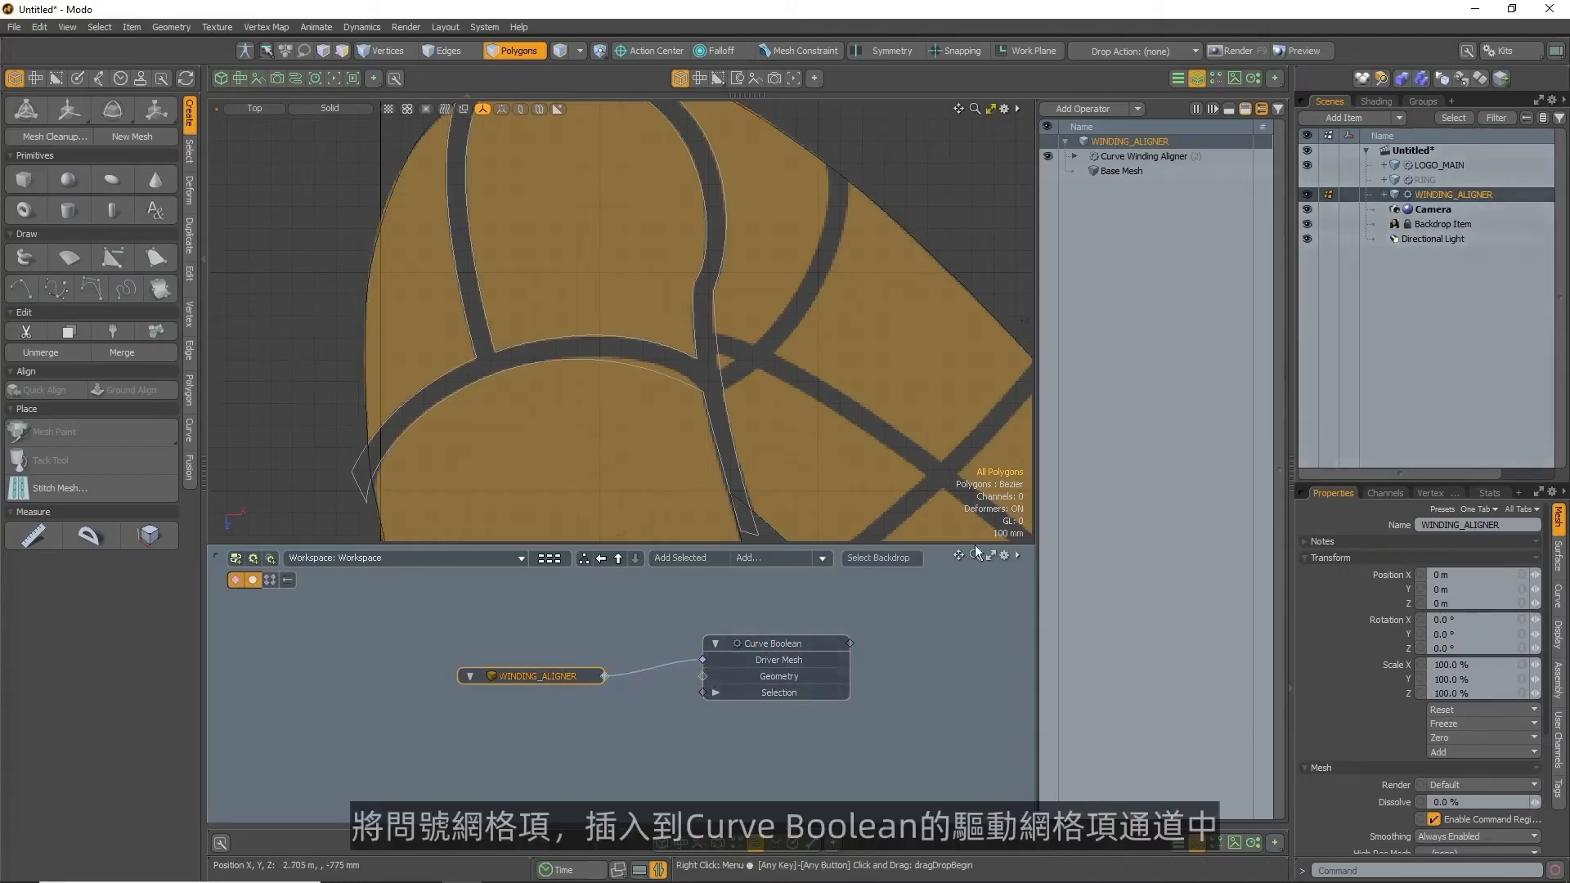
# Set LOGO_MAIN's Curve Boolean operation to Subtract
pyautogui.click(813, 647)
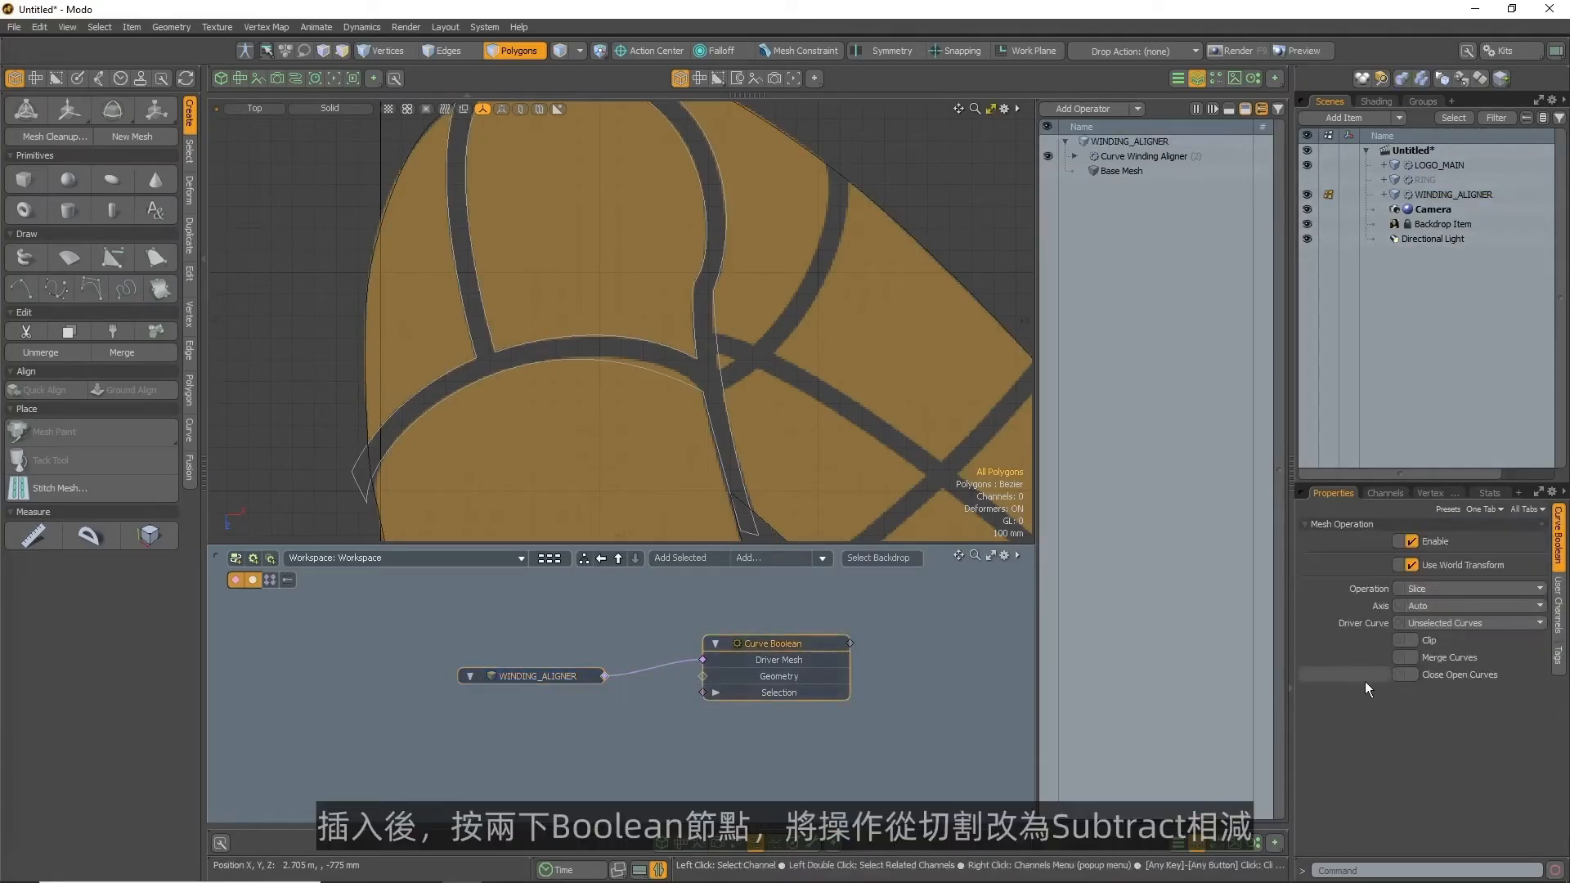
pyautogui.click(1438, 589)
pyautogui.click(1439, 630)
# Examine the M curve around the question-mark outline where it overlaps the WINDING_ALIGNER mesh
pyautogui.scroll(3, 784, 467)
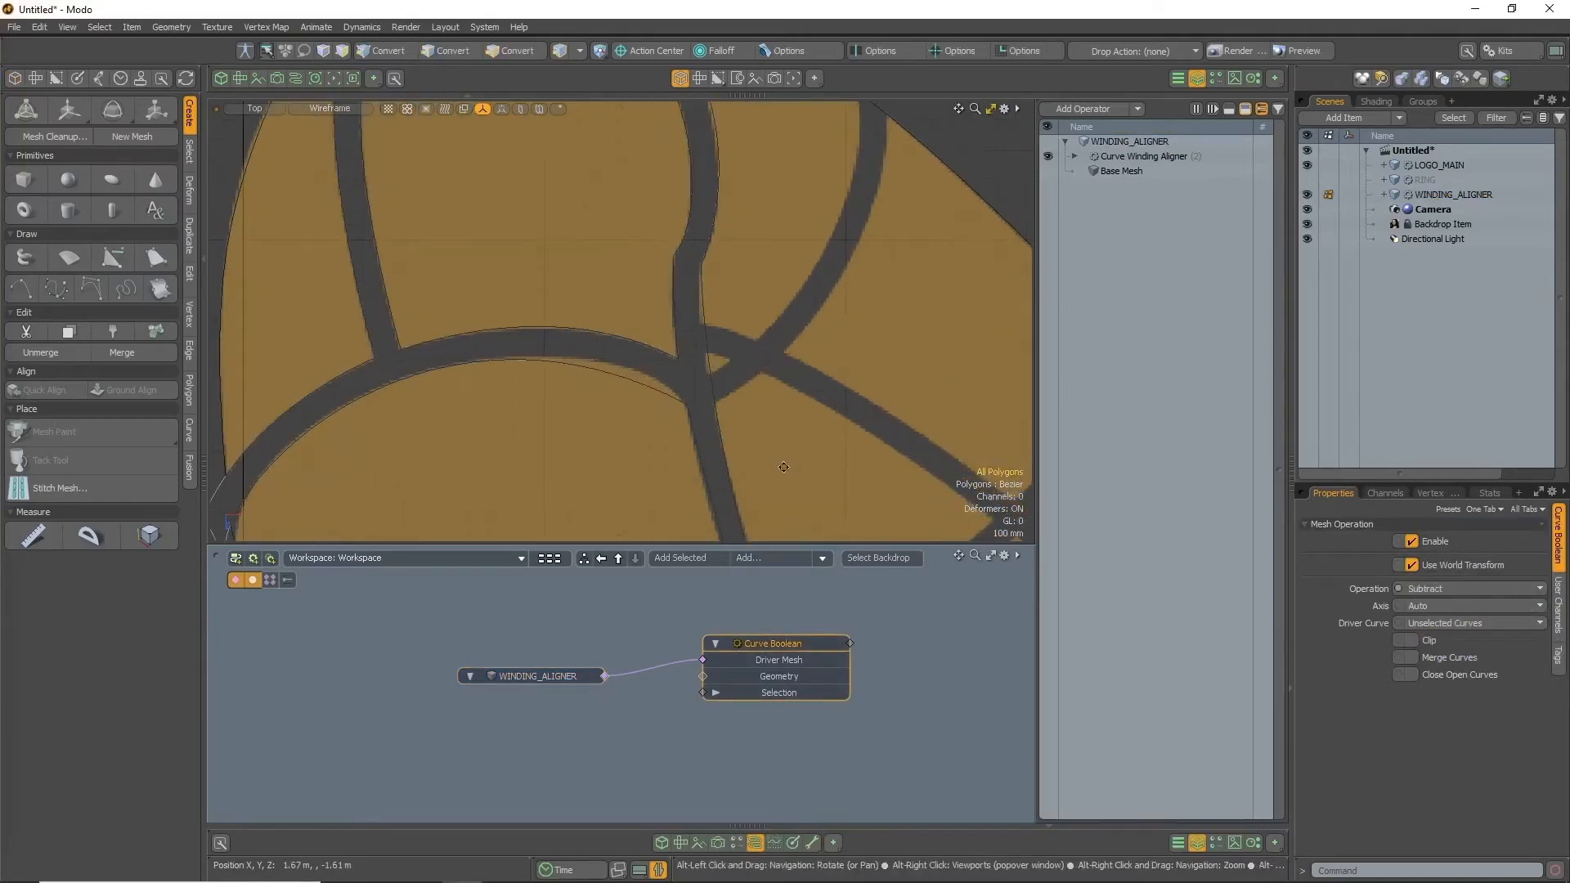
pyautogui.scroll(5, 783, 467)
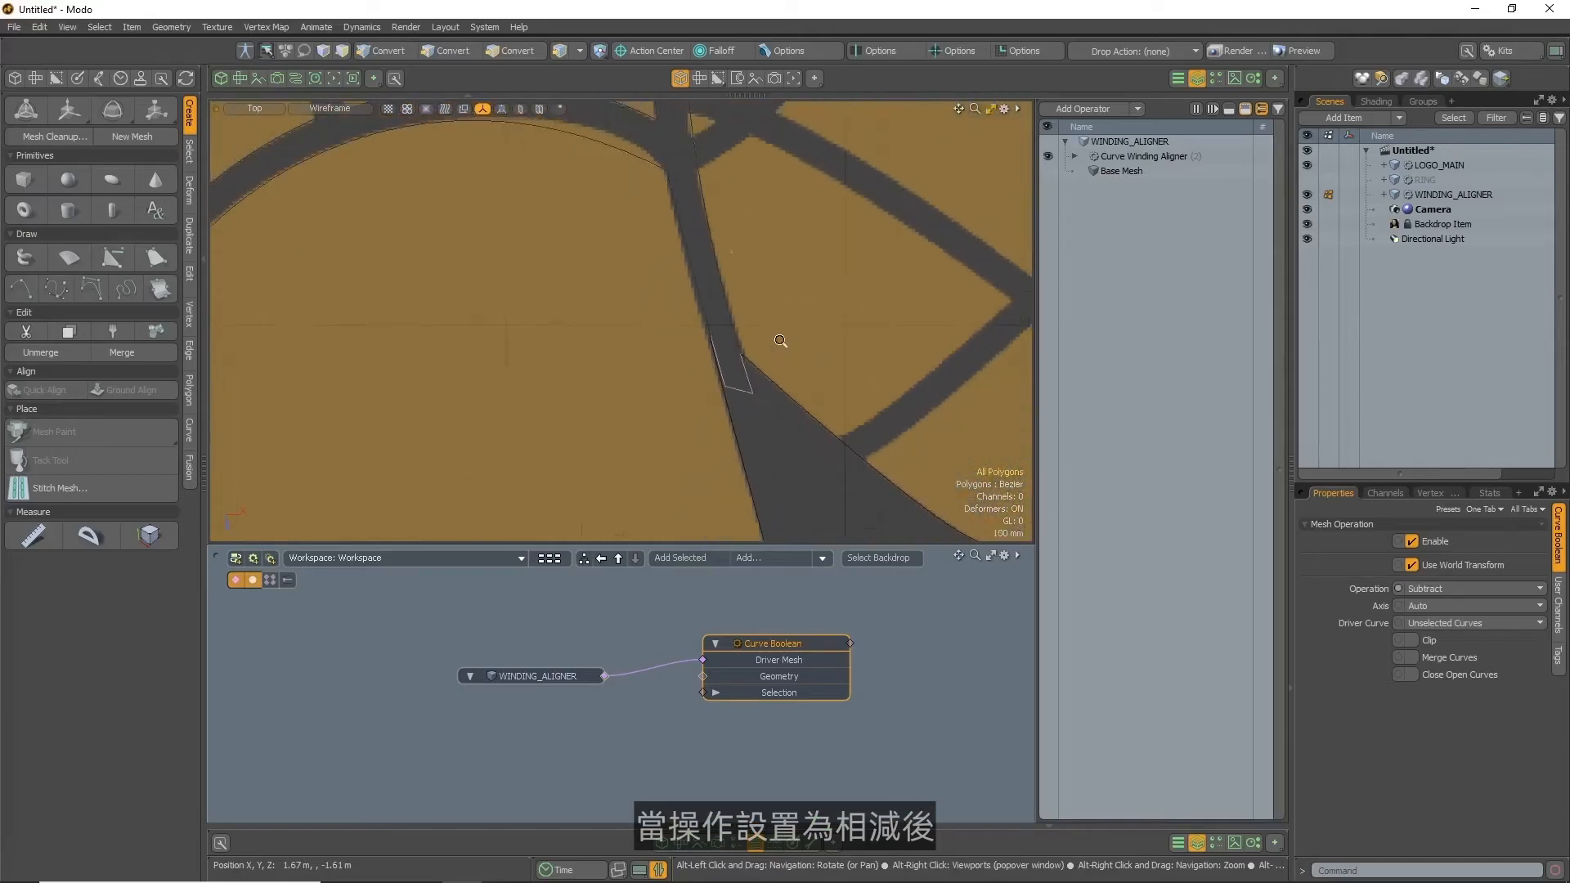
pyautogui.scroll(-6, 781, 341)
pyautogui.scroll(4, 736, 237)
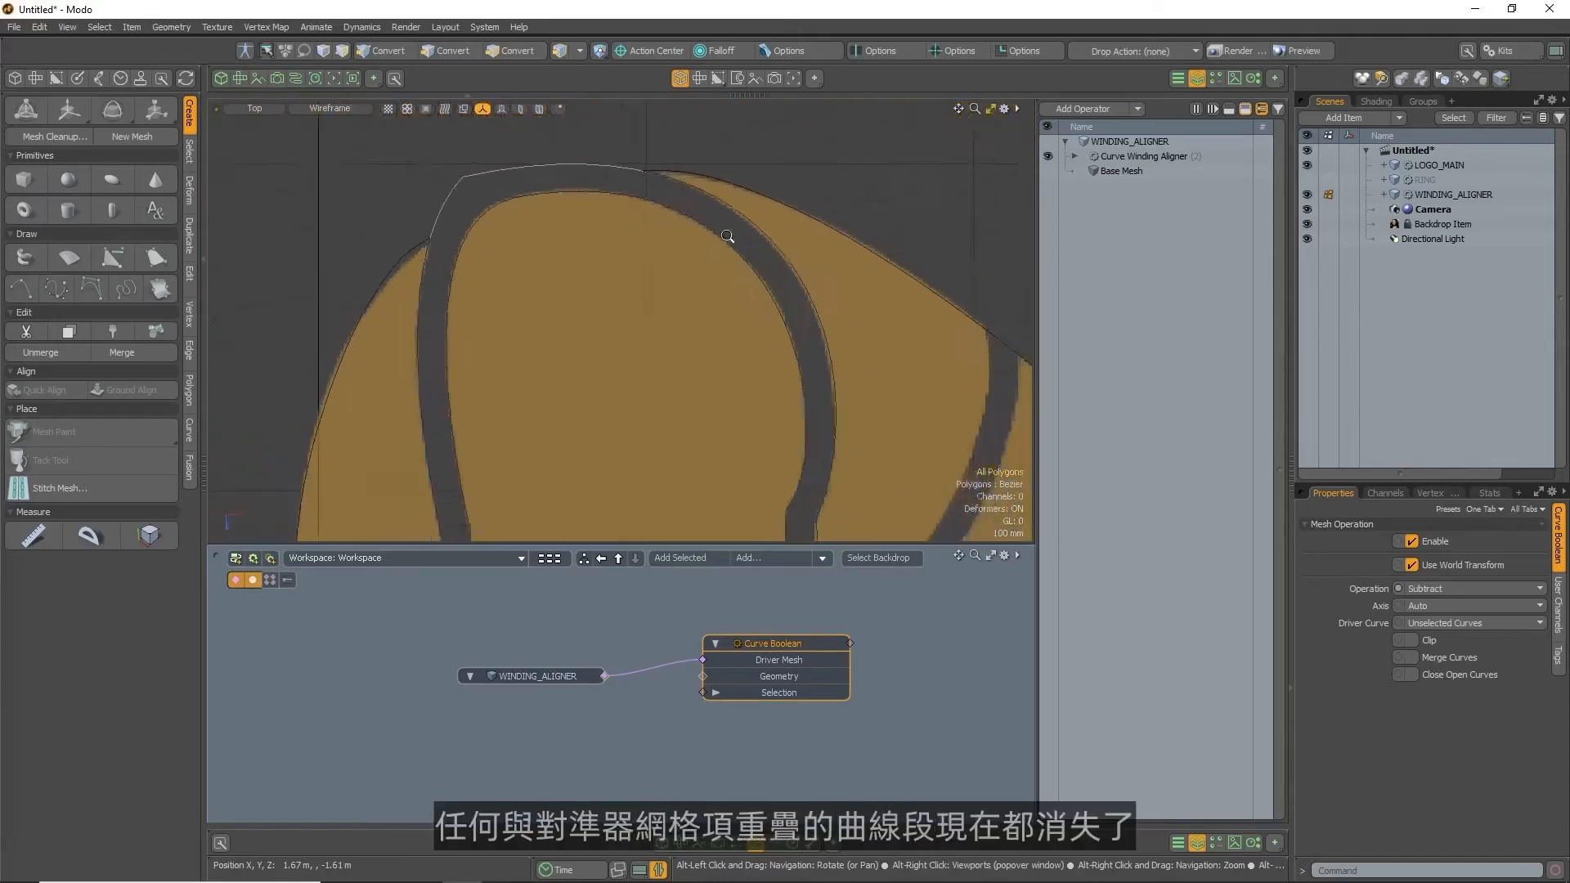
pyautogui.scroll(-3, 732, 234)
pyautogui.keyDown('alt'); pyautogui.moveTo(731, 397); pyautogui.dragTo(728, 316); pyautogui.keyUp('alt')
pyautogui.scroll(-2, 720, 321)
pyautogui.keyDown('alt'); pyautogui.moveTo(715, 376); pyautogui.dragTo(702, 335); pyautogui.keyUp('alt')
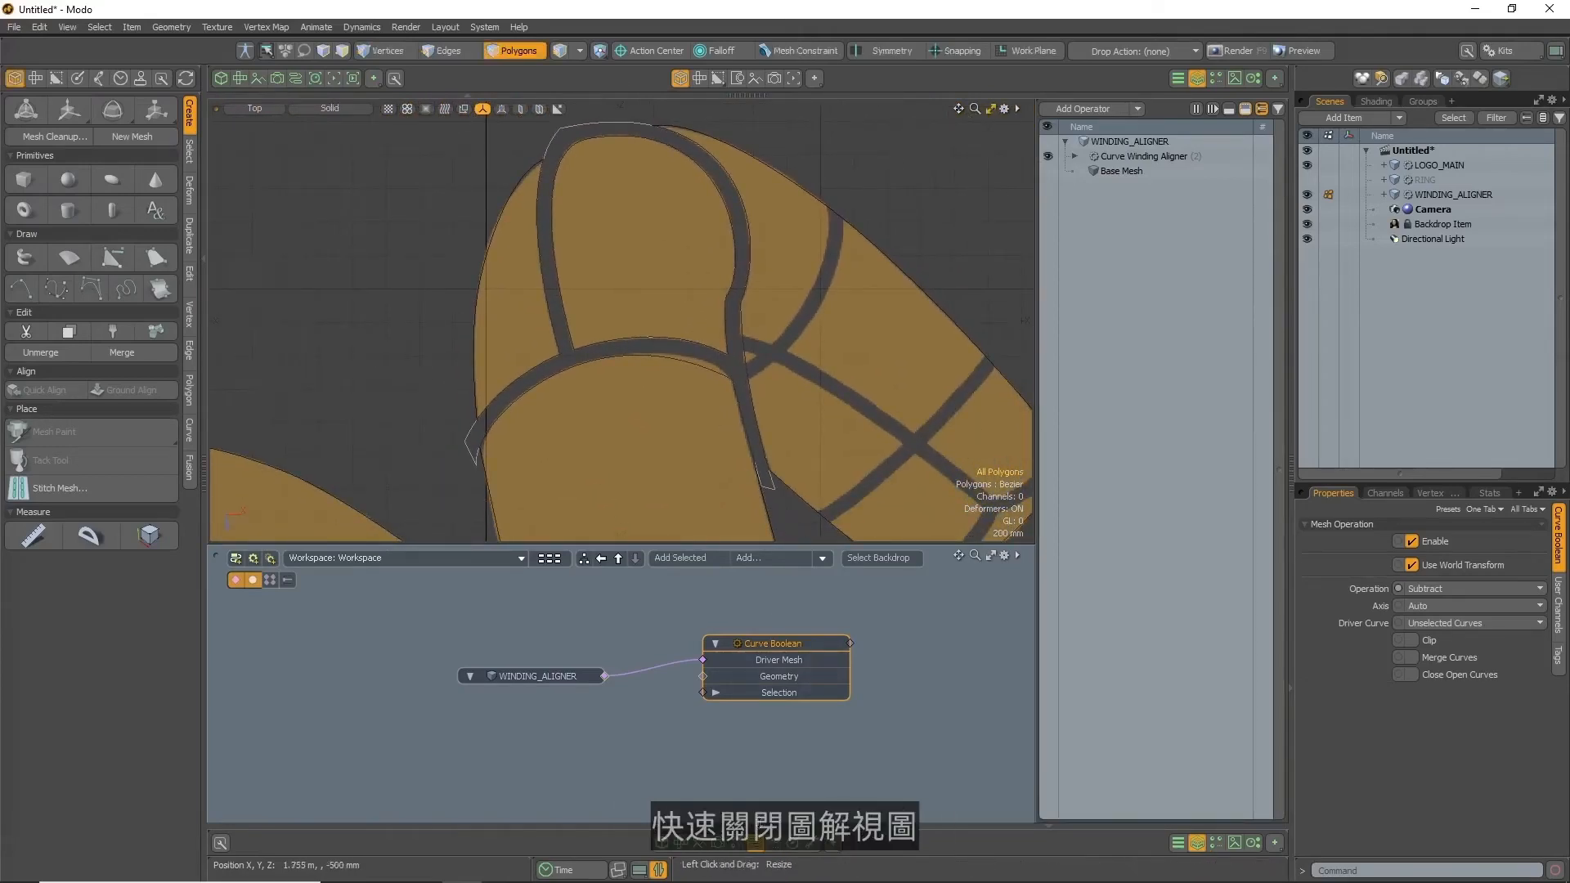
# Close the schematic view and re-enable LOGO_MAIN's Freeze operation
pyautogui.click(757, 846)
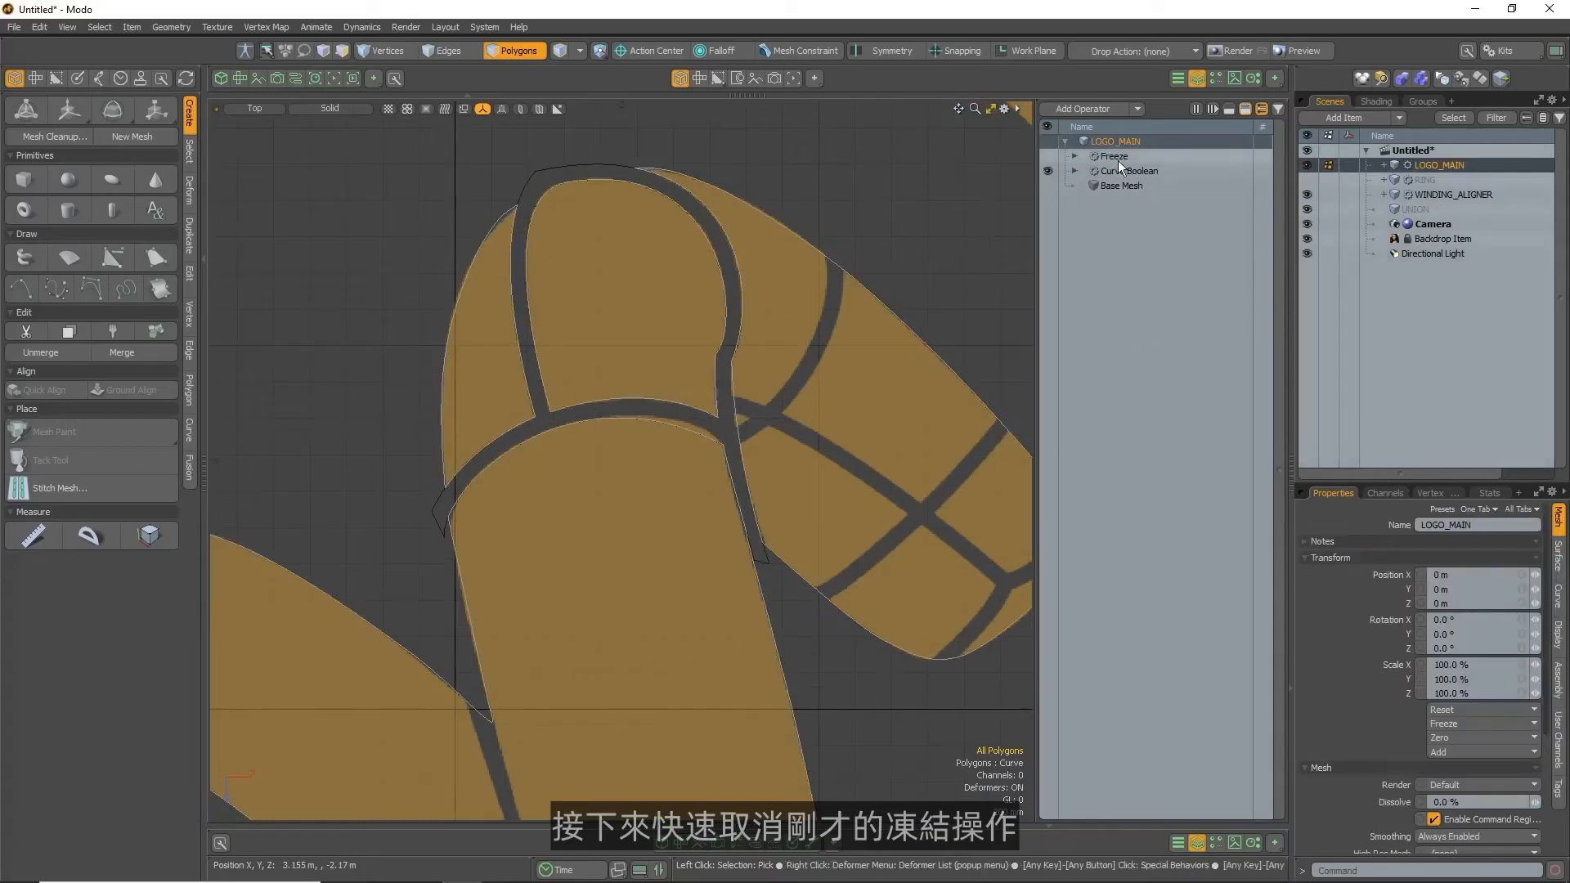
pyautogui.click(1116, 157)
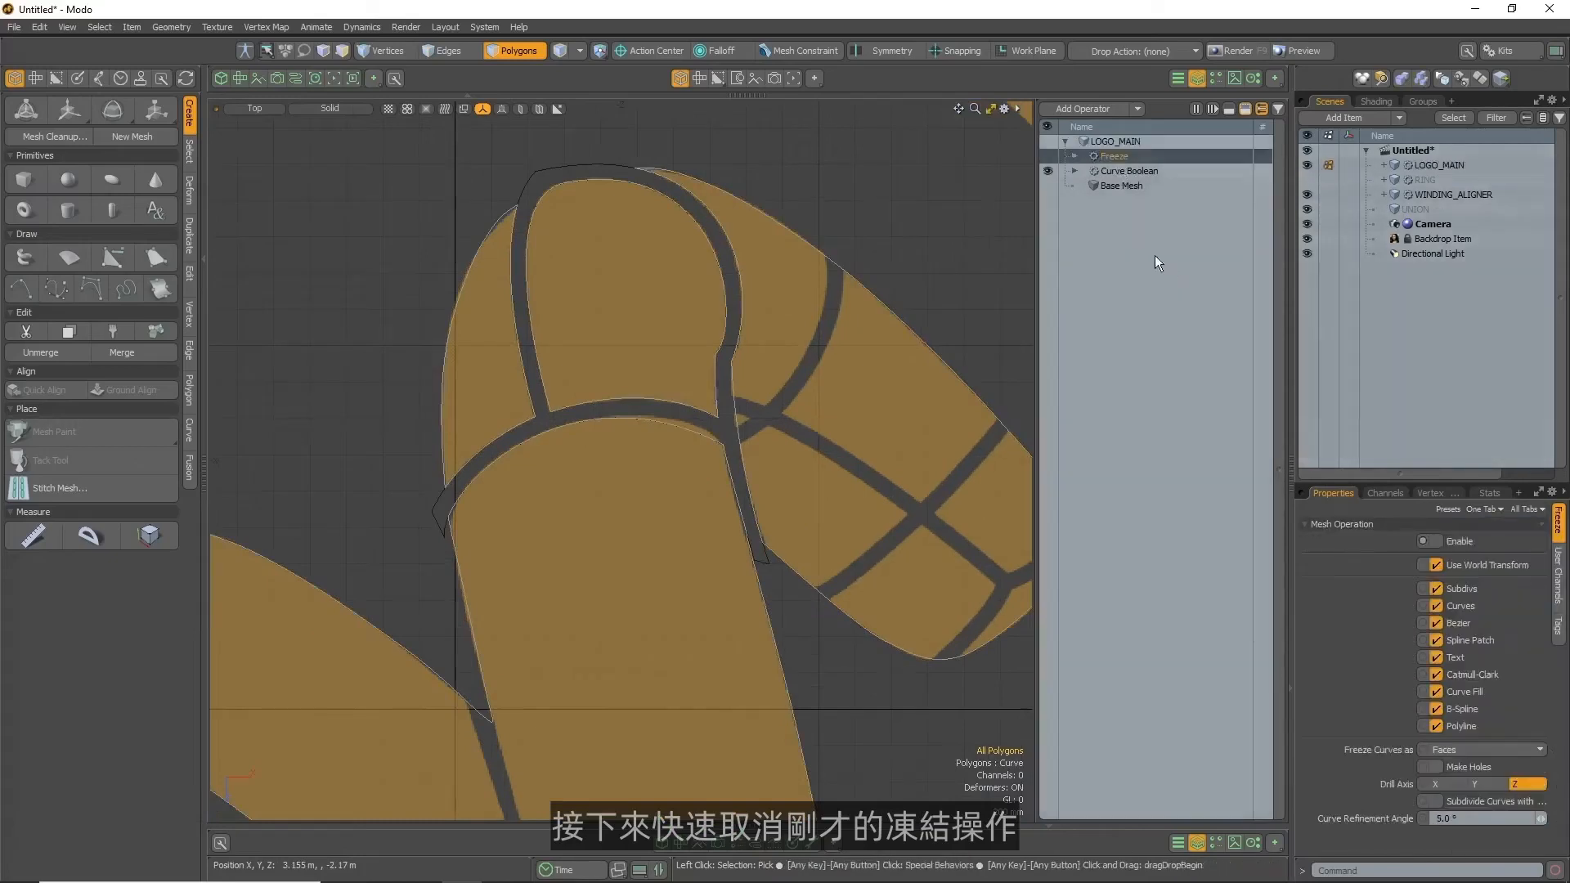
pyautogui.click(1050, 156)
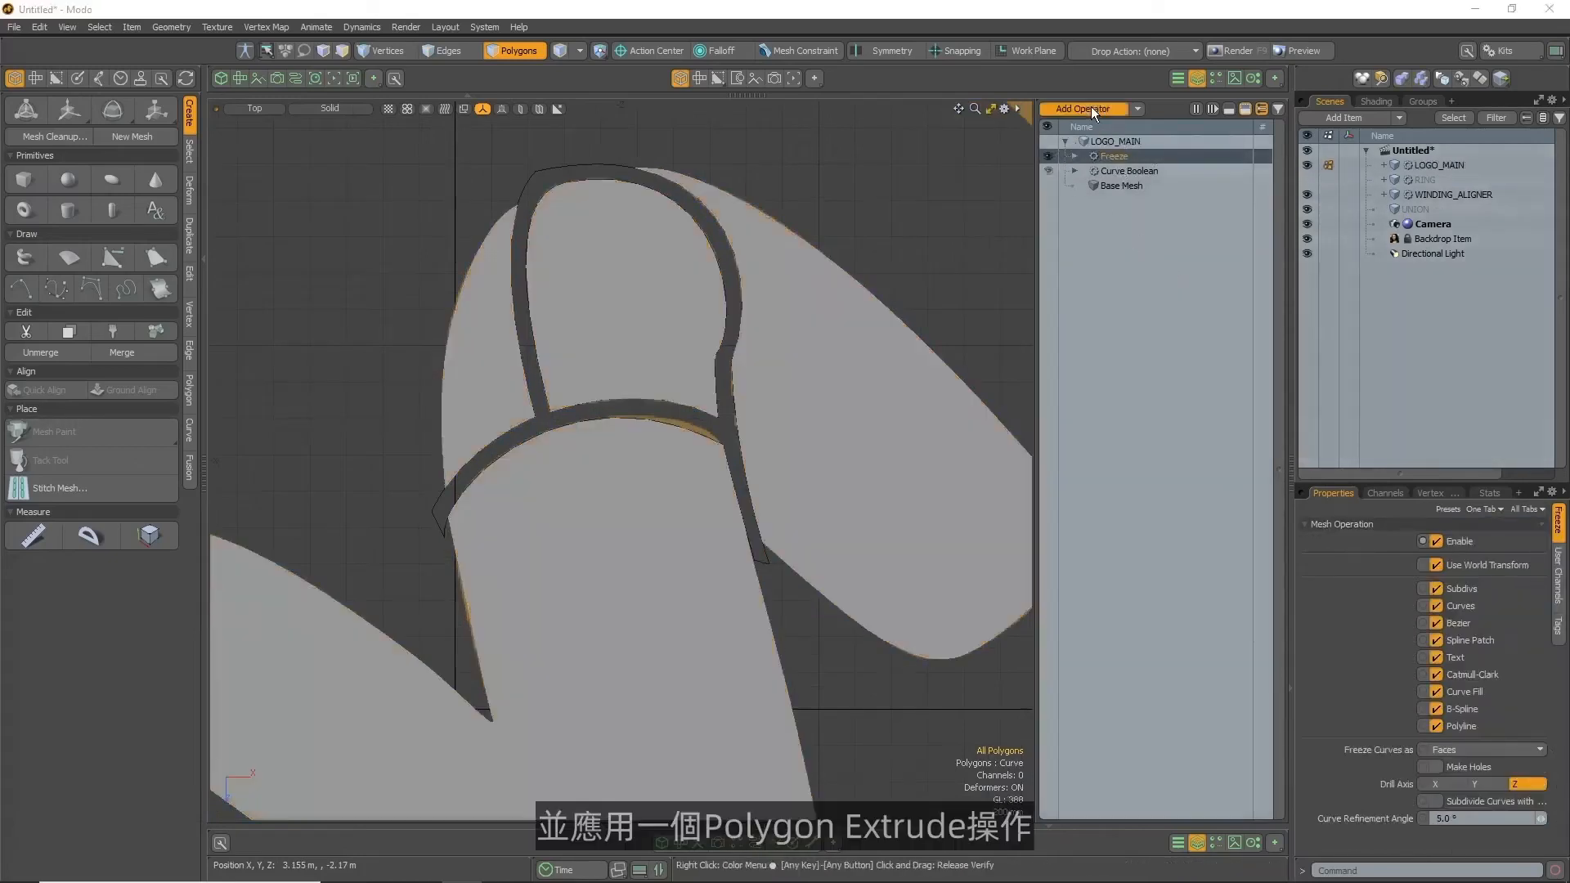
# Add a Polygon Extrude operation above Freeze on LOGO_MAIN and set its Y extent to 1 m
pyautogui.click(1091, 108)
pyautogui.write('EXTRUDE')
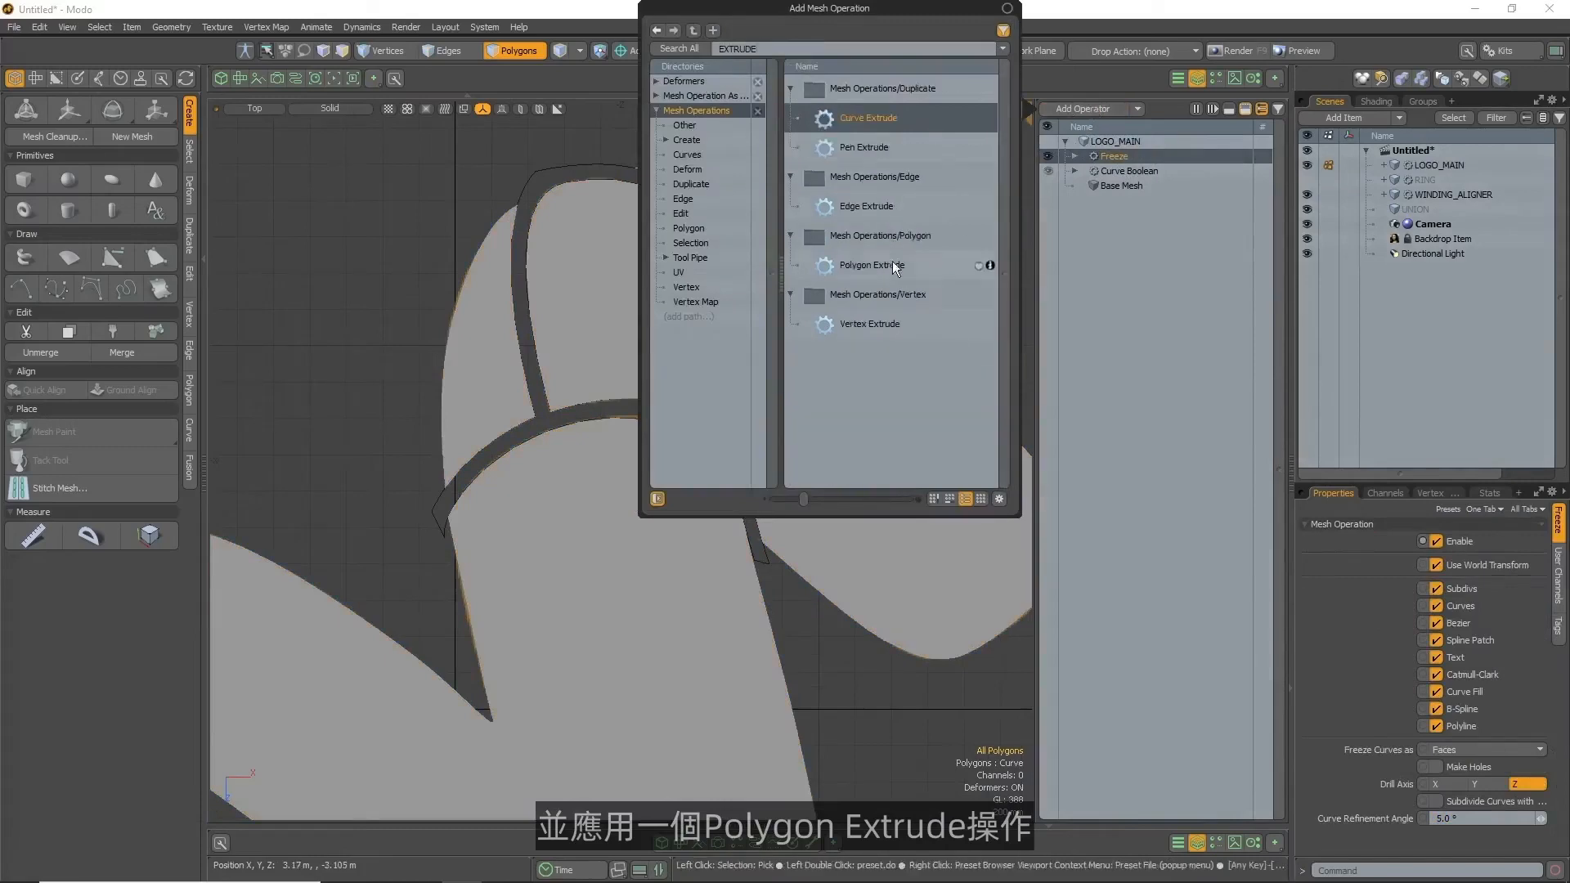
pyautogui.doubleClick(892, 263)
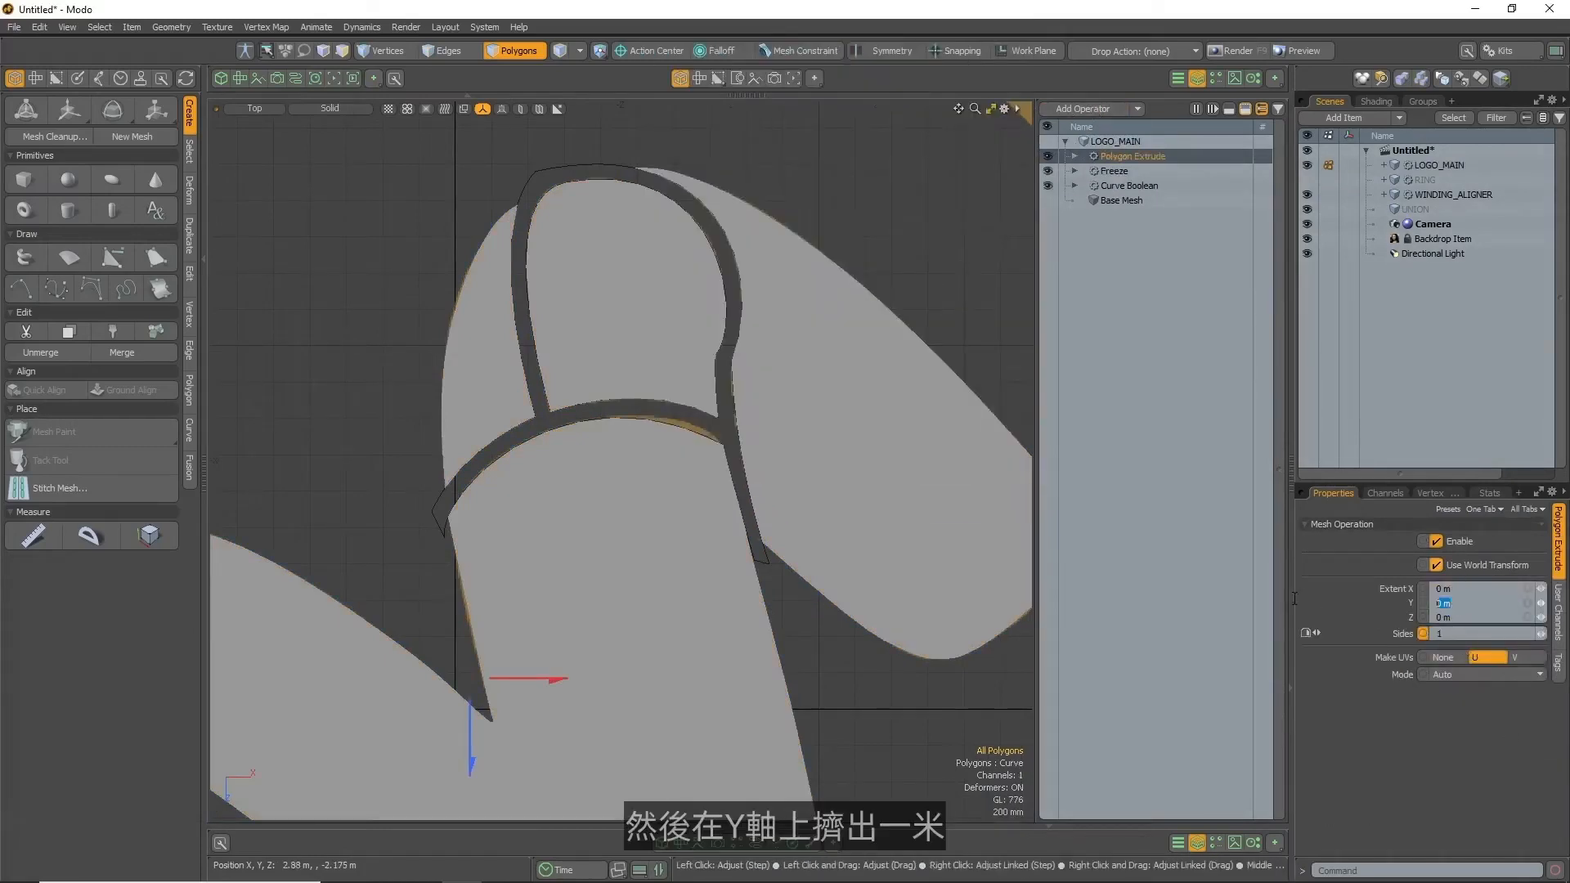
pyautogui.write('1')
pyautogui.press('Return')
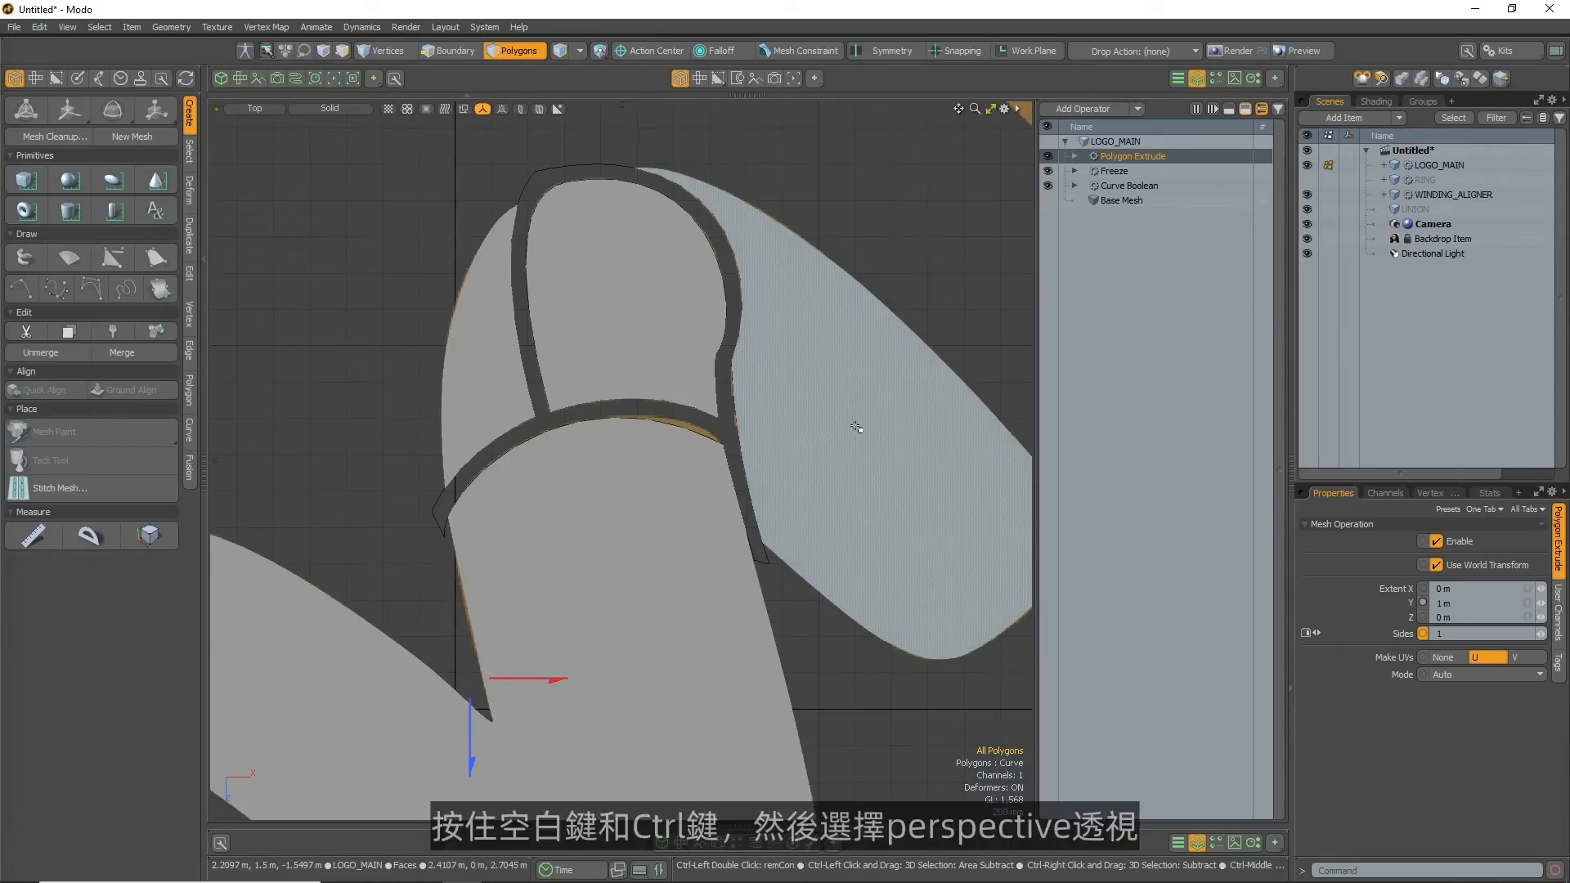
# Inspect the extruded logo in the Perspective view and return to the Top view
pyautogui.hotkey('ctrl', 'space')
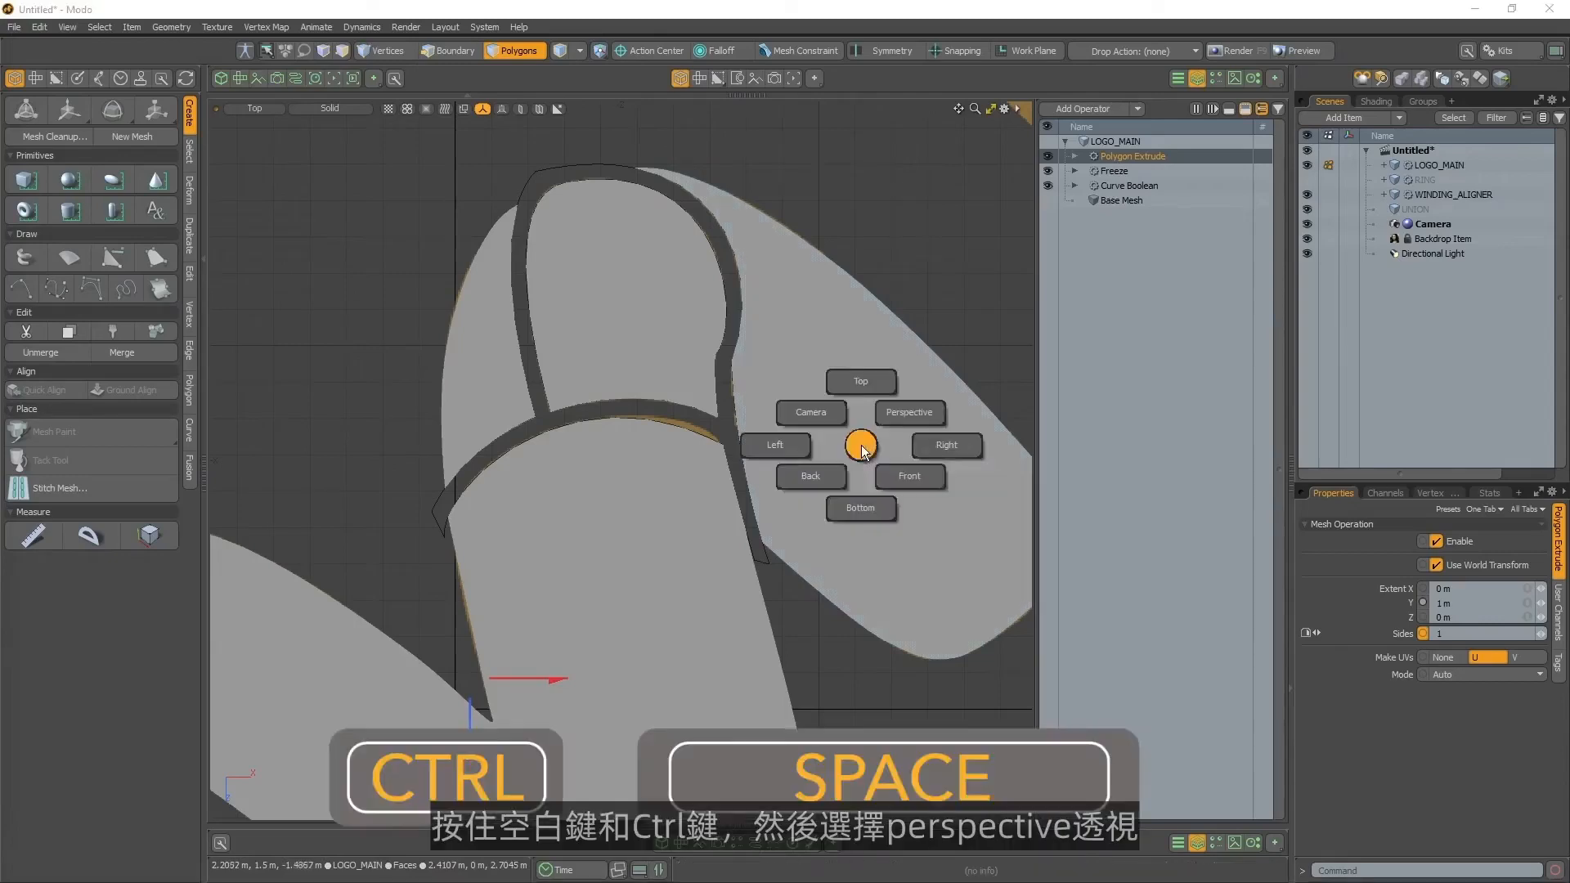
pyautogui.click(910, 412)
pyautogui.keyDown('alt'); pyautogui.moveTo(957, 586); pyautogui.dragTo(842, 538); pyautogui.keyUp('alt')
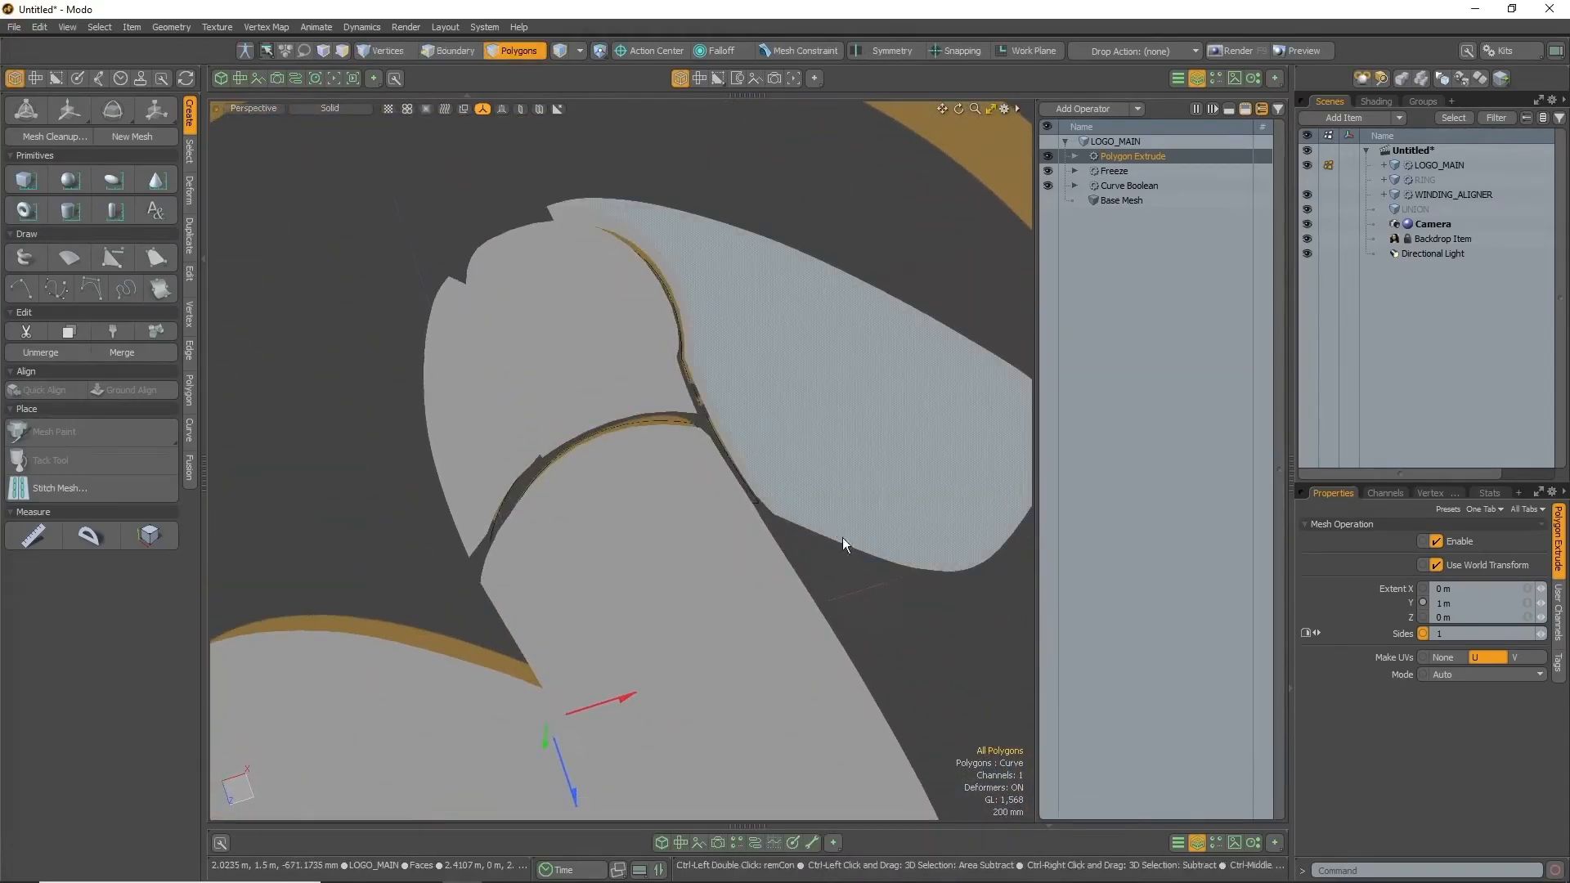
pyautogui.hotkey('ctrl', 'space')
pyautogui.click(857, 476)
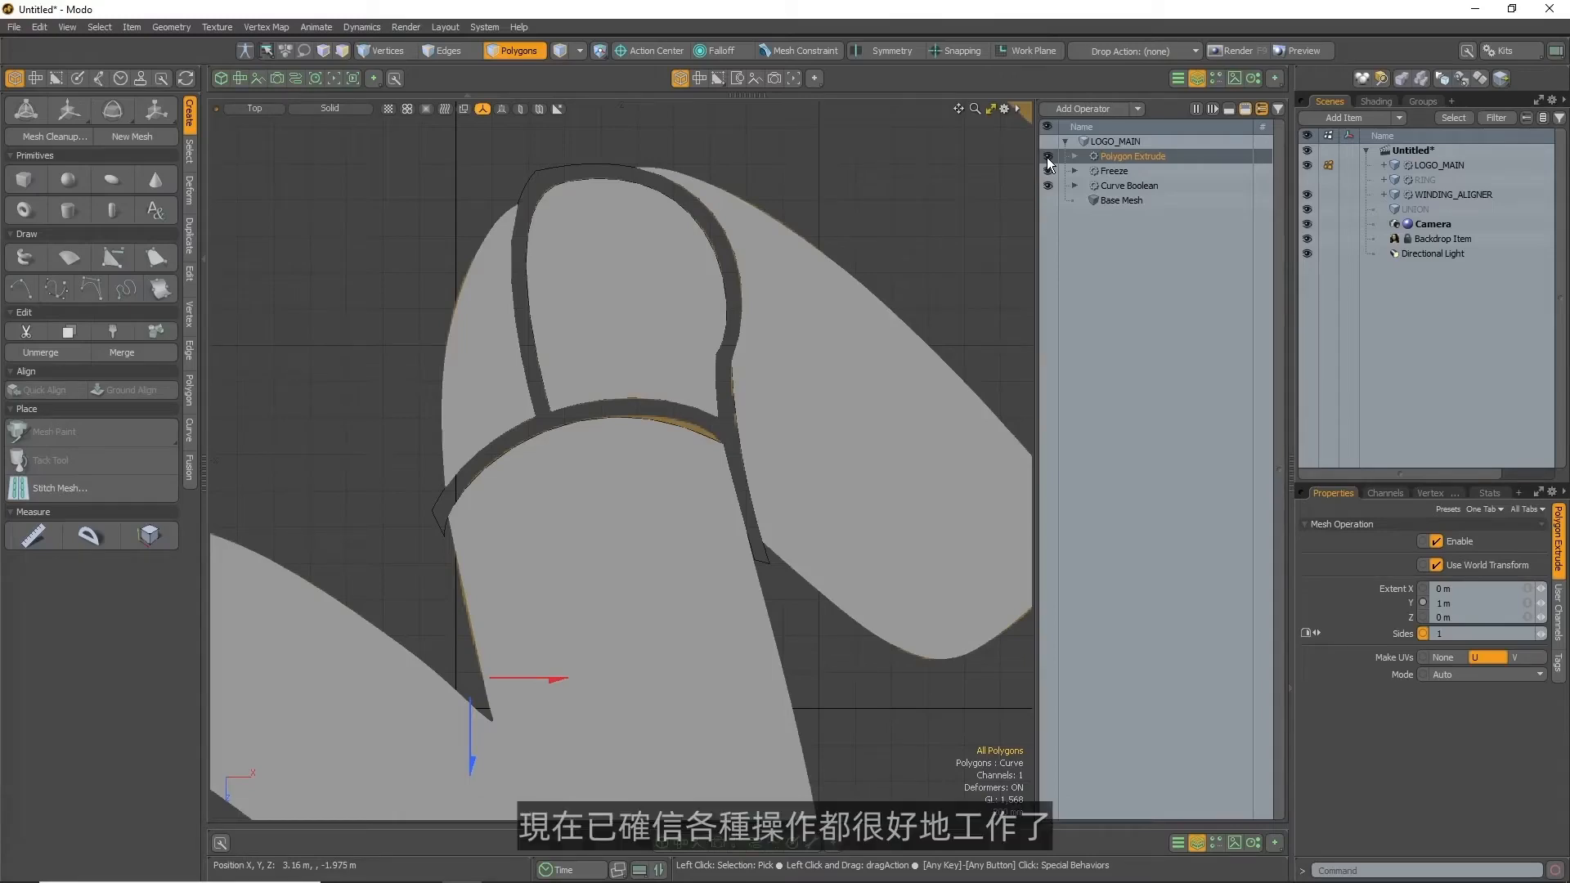
# Disable LOGO_MAIN's Polygon Extrude and Freeze operations, and add a new mesh item named UNION
pyautogui.moveTo(1046, 156); pyautogui.dragTo(1048, 170)
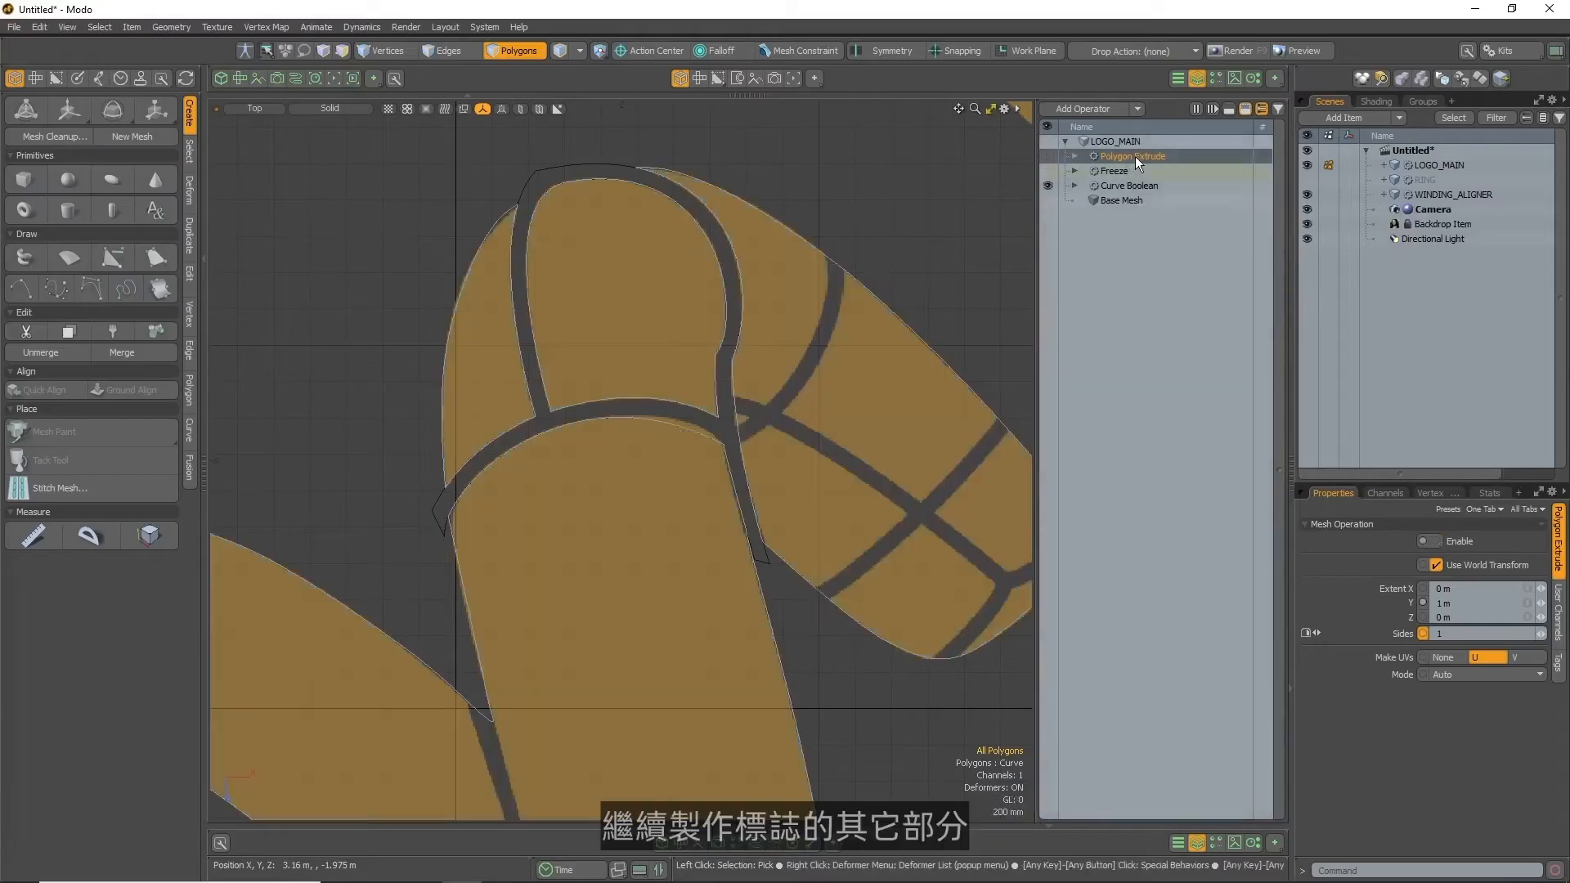
pyautogui.press('5')
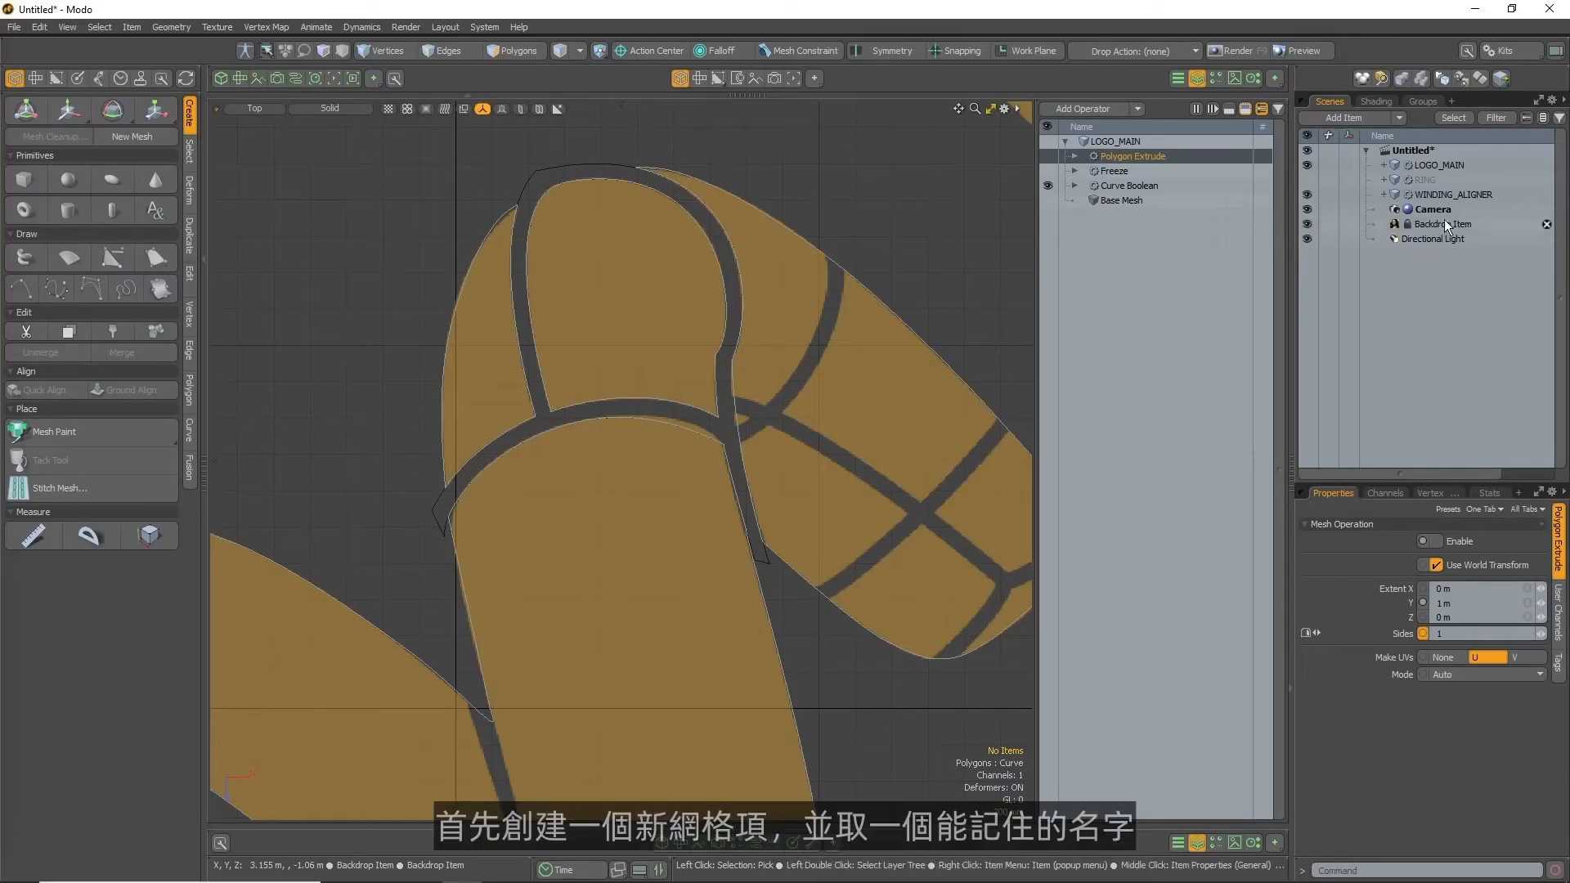
pyautogui.click(1349, 118)
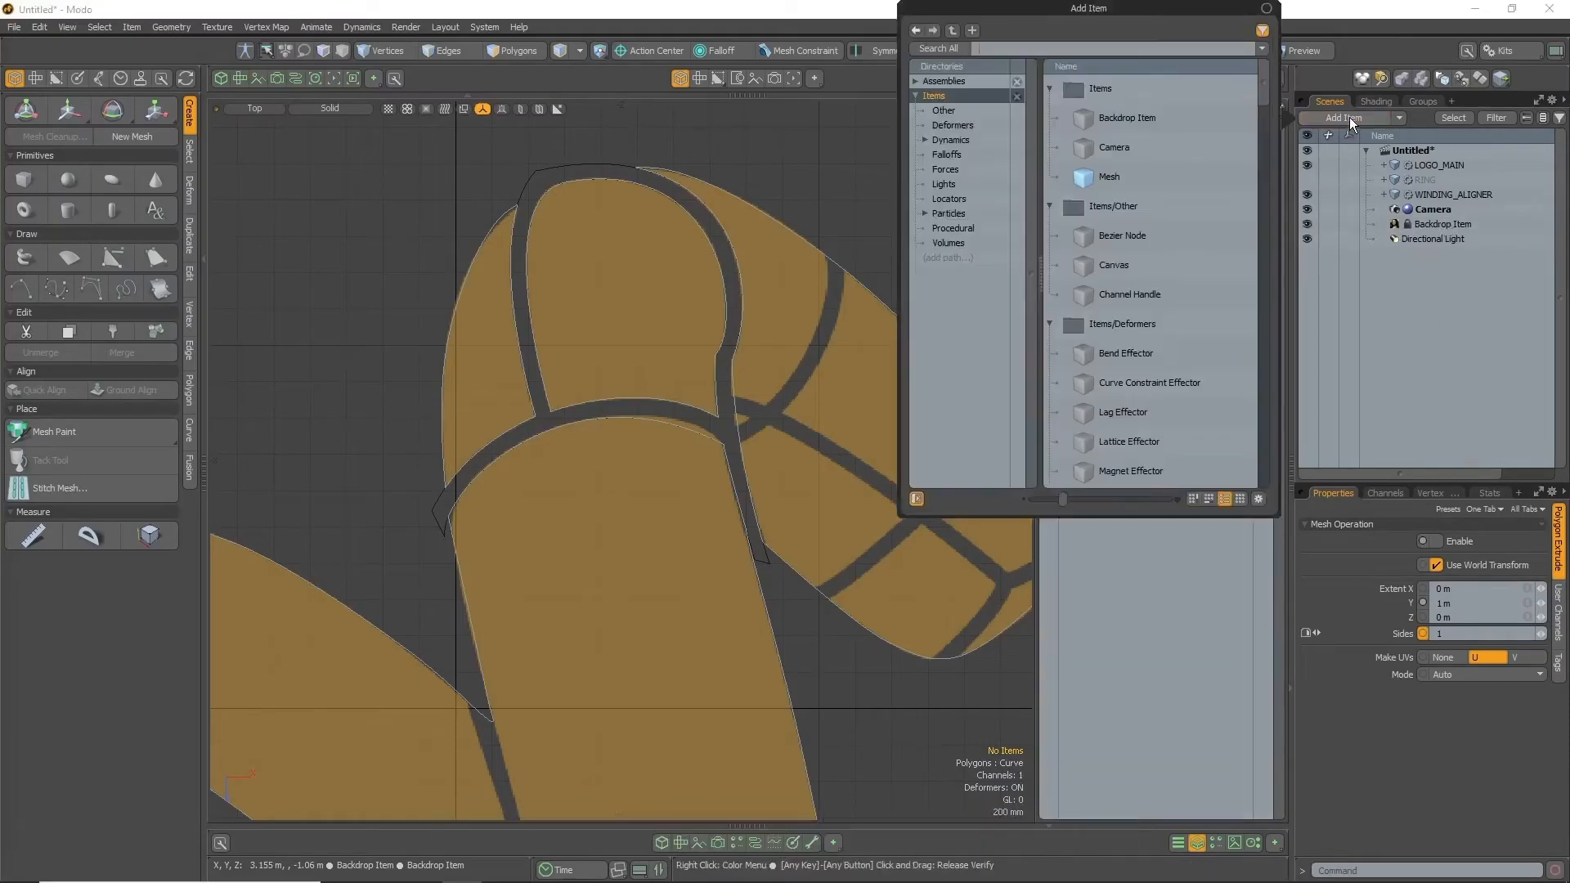
pyautogui.doubleClick(1170, 178)
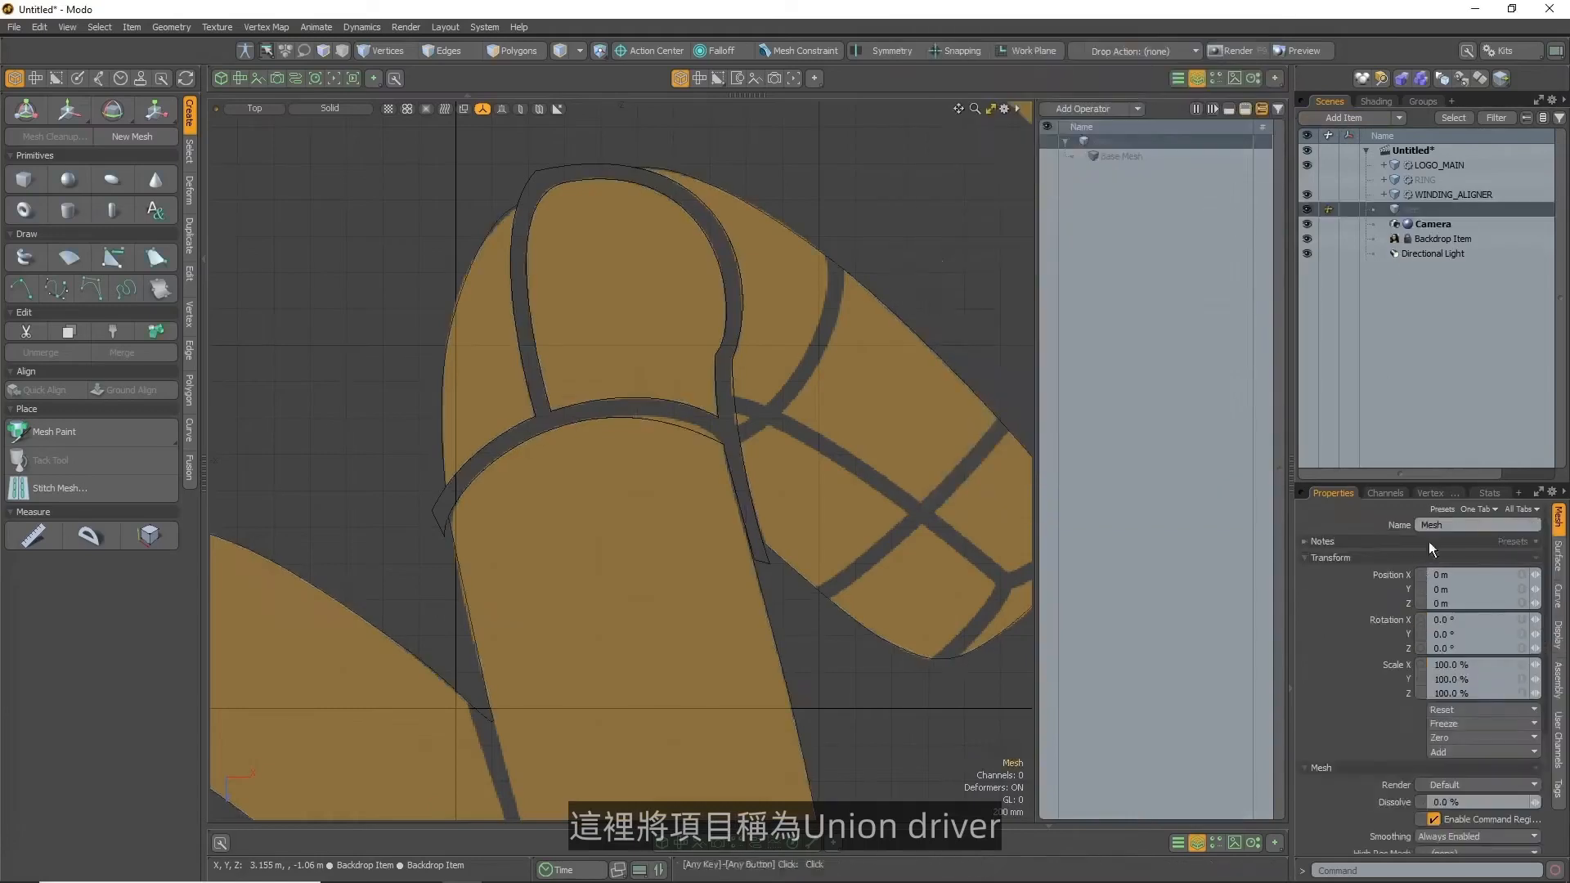
pyautogui.write('UNION')
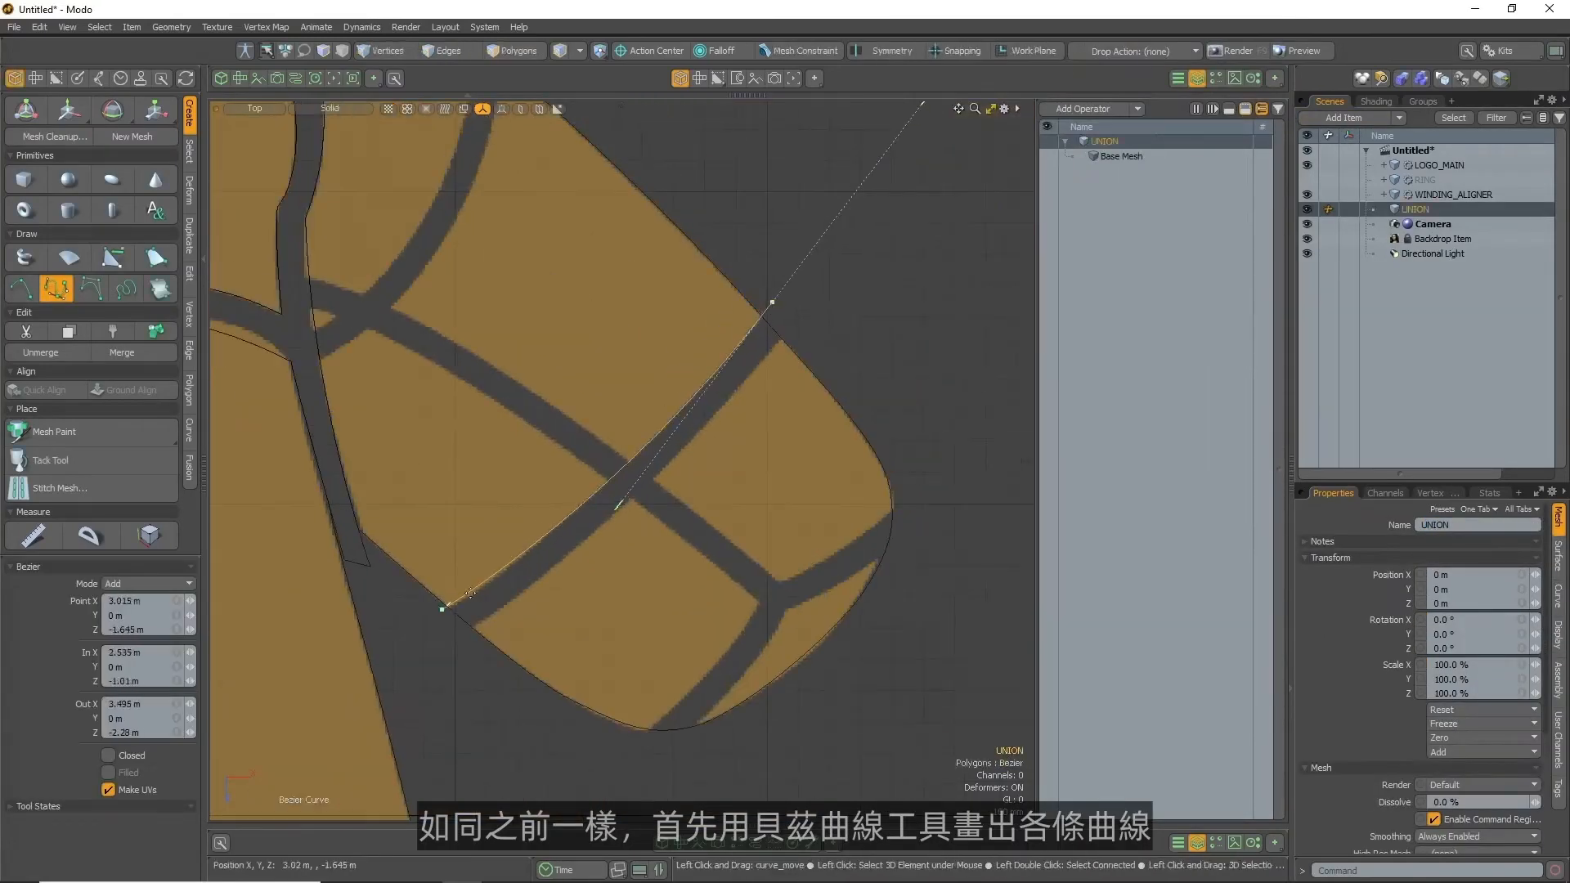
# Trace the stripe crossing the middle of the M's end lobe with a closed four-point Bezier curve
pyautogui.hotkey('ctrl', 'z')
pyautogui.click(793, 331)
pyautogui.keyDown('alt'); pyautogui.keyDown('shift'); pyautogui.moveTo(793, 330); pyautogui.dragTo(770, 394); pyautogui.keyUp('shift'); pyautogui.keyUp('alt')
pyautogui.moveTo(899, 166); pyautogui.dragTo(834, 221)
pyautogui.scroll(1, 759, 371)
pyautogui.moveTo(474, 587); pyautogui.dragTo(390, 641)
pyautogui.moveTo(847, 251); pyautogui.dragTo(845, 246)
pyautogui.click(108, 755)
pyautogui.moveTo(393, 634); pyautogui.dragTo(468, 584)
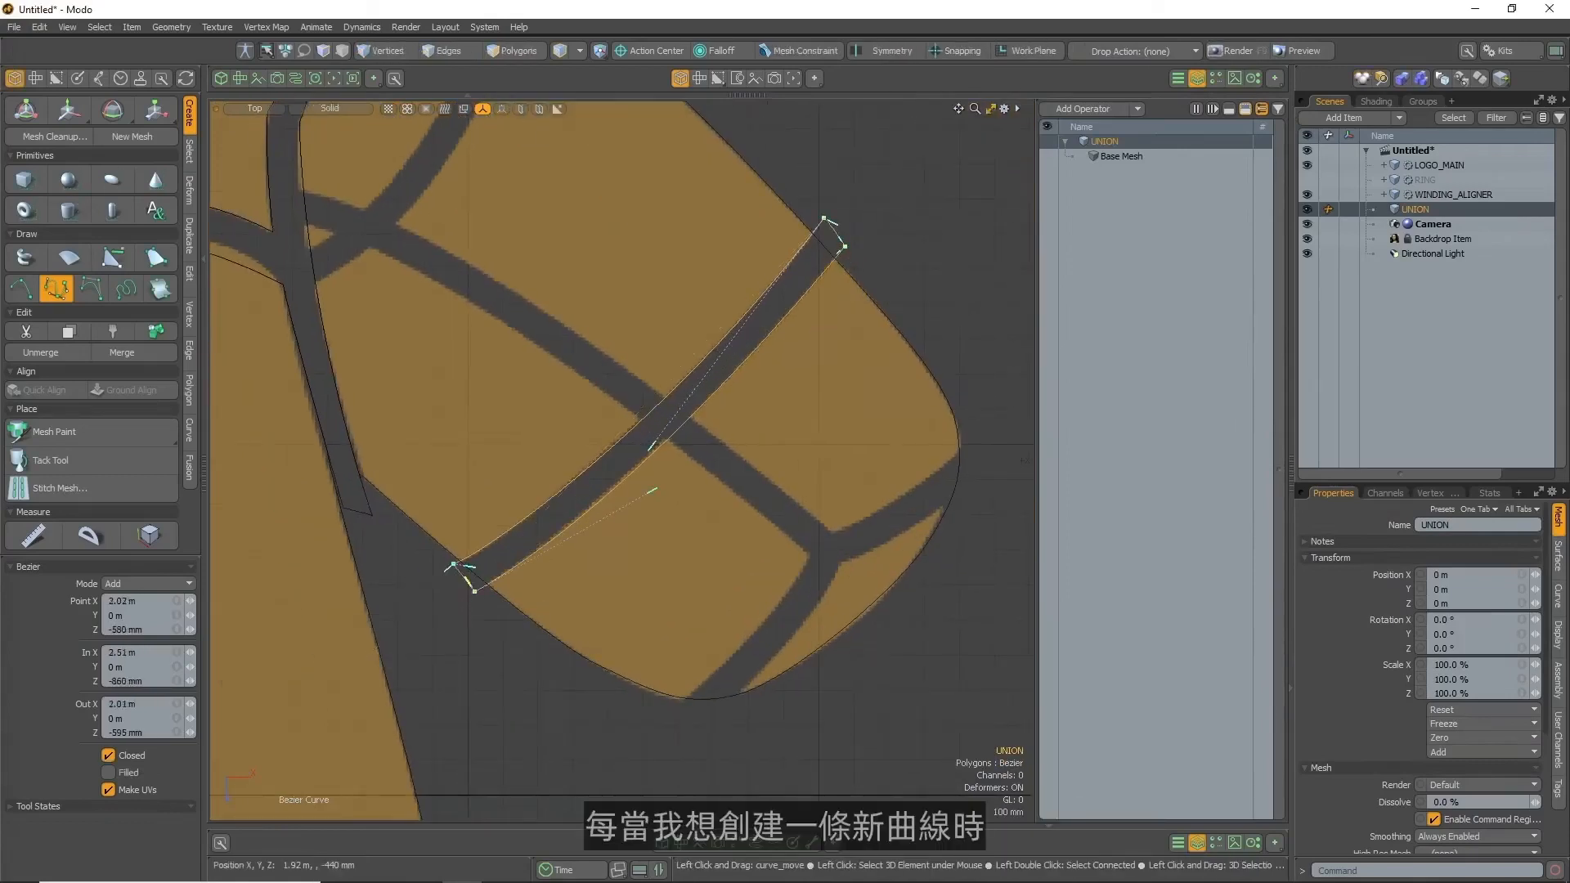
# Start a new Bezier curve along the outer edge of the forked stripe at the lobe's tip, with a corner at the junction
pyautogui.keyDown('shift'); pyautogui.click(676, 704); pyautogui.keyUp('shift')
pyautogui.moveTo(806, 549); pyautogui.dragTo(767, 456)
pyautogui.press('k')
pyautogui.click(803, 492)
pyautogui.scroll(1, 805, 509)
pyautogui.keyDown('ctrl'); pyautogui.moveTo(786, 413); pyautogui.dragTo(781, 495); pyautogui.keyUp('ctrl')
pyautogui.click(794, 482)
pyautogui.moveTo(980, 378)
pyautogui.mouseDown()
pyautogui.moveTo(1099, 276)
pyautogui.moveTo(977, 373)
pyautogui.mouseUp()
pyautogui.click(957, 449)
pyautogui.keyDown('alt'); pyautogui.keyDown('shift'); pyautogui.moveTo(957, 449); pyautogui.dragTo(853, 518); pyautogui.keyUp('shift'); pyautogui.keyUp('alt')
pyautogui.keyDown('ctrl'); pyautogui.moveTo(992, 340); pyautogui.dragTo(863, 479); pyautogui.keyUp('ctrl')
# Complete the forked stripe's Bezier curve back along its inner edge and close it
pyautogui.moveTo(704, 591); pyautogui.dragTo(652, 621)
pyautogui.keyDown('ctrl'); pyautogui.moveTo(759, 560); pyautogui.dragTo(793, 578); pyautogui.keyUp('ctrl')
pyautogui.moveTo(853, 517); pyautogui.dragTo(887, 471)
pyautogui.keyDown('alt'); pyautogui.keyDown('shift'); pyautogui.moveTo(888, 471); pyautogui.dragTo(951, 366); pyautogui.keyUp('shift'); pyautogui.keyUp('alt')
pyautogui.click(619, 678)
pyautogui.moveTo(712, 527); pyautogui.dragTo(741, 580)
pyautogui.click(108, 755)
# Start a new Bezier curve along the curved stripe beside the question-mark shape, with corner points at its outer end
pyautogui.keyDown('alt'); pyautogui.keyDown('shift'); pyautogui.moveTo(491, 245); pyautogui.dragTo(916, 801); pyautogui.keyUp('shift'); pyautogui.keyUp('alt')
pyautogui.scroll(2, 622, 460)
pyautogui.scroll(-1, 622, 460)
pyautogui.keyDown('shift'); pyautogui.click(507, 749); pyautogui.keyUp('shift')
pyautogui.moveTo(755, 241)
pyautogui.mouseDown()
pyautogui.moveTo(830, 376)
pyautogui.moveTo(746, 237)
pyautogui.mouseUp()
pyautogui.press('k')
pyautogui.click(733, 256)
pyautogui.scroll(-2, 814, 288)
pyautogui.click(788, 453)
pyautogui.keyDown('ctrl'); pyautogui.moveTo(687, 155); pyautogui.dragTo(764, 441); pyautogui.keyUp('ctrl')
pyautogui.keyDown('alt'); pyautogui.keyDown('shift'); pyautogui.moveTo(789, 453); pyautogui.dragTo(818, 232); pyautogui.keyUp('shift'); pyautogui.keyUp('alt')
pyautogui.scroll(2, 604, 736)
# Complete the curved stripe's outline at its inner end and adjust the tangents to follow the backdrop
pyautogui.click(571, 527)
pyautogui.scroll(-1, 596, 505)
pyautogui.keyDown('alt'); pyautogui.keyDown('shift'); pyautogui.moveTo(596, 504); pyautogui.dragTo(496, 653); pyautogui.keyUp('shift'); pyautogui.keyUp('alt')
pyautogui.moveTo(496, 653); pyautogui.dragTo(771, 504)
pyautogui.scroll(4, 439, 690)
pyautogui.keyDown('alt'); pyautogui.keyDown('shift'); pyautogui.moveTo(439, 689); pyautogui.dragTo(925, 378); pyautogui.keyUp('shift'); pyautogui.keyUp('alt')
pyautogui.keyDown('ctrl'); pyautogui.moveTo(266, 737); pyautogui.dragTo(955, 359); pyautogui.keyUp('ctrl')
pyautogui.keyDown('alt'); pyautogui.keyDown('shift'); pyautogui.moveTo(955, 359); pyautogui.dragTo(631, 556); pyautogui.keyUp('shift'); pyautogui.keyUp('alt')
pyautogui.keyDown('ctrl'); pyautogui.moveTo(632, 556); pyautogui.dragTo(696, 467); pyautogui.keyUp('ctrl')
pyautogui.keyDown('ctrl'); pyautogui.moveTo(680, 408); pyautogui.dragTo(685, 409); pyautogui.keyUp('ctrl')
pyautogui.scroll(-4, 818, 447)
pyautogui.scroll(3, 992, 433)
pyautogui.scroll(4, 435, 254)
# Start a new Bezier curve for the long diagonal stripe, running from the question-mark outline to the fork junction
pyautogui.keyDown('shift'); pyautogui.click(519, 285); pyautogui.keyUp('shift')
pyautogui.click(545, 503)
pyautogui.scroll(-6, 661, 462)
pyautogui.keyDown('alt'); pyautogui.keyDown('shift'); pyautogui.moveTo(867, 629); pyautogui.dragTo(523, 351); pyautogui.keyUp('shift'); pyautogui.keyUp('alt')
pyautogui.moveTo(767, 621); pyautogui.dragTo(788, 666)
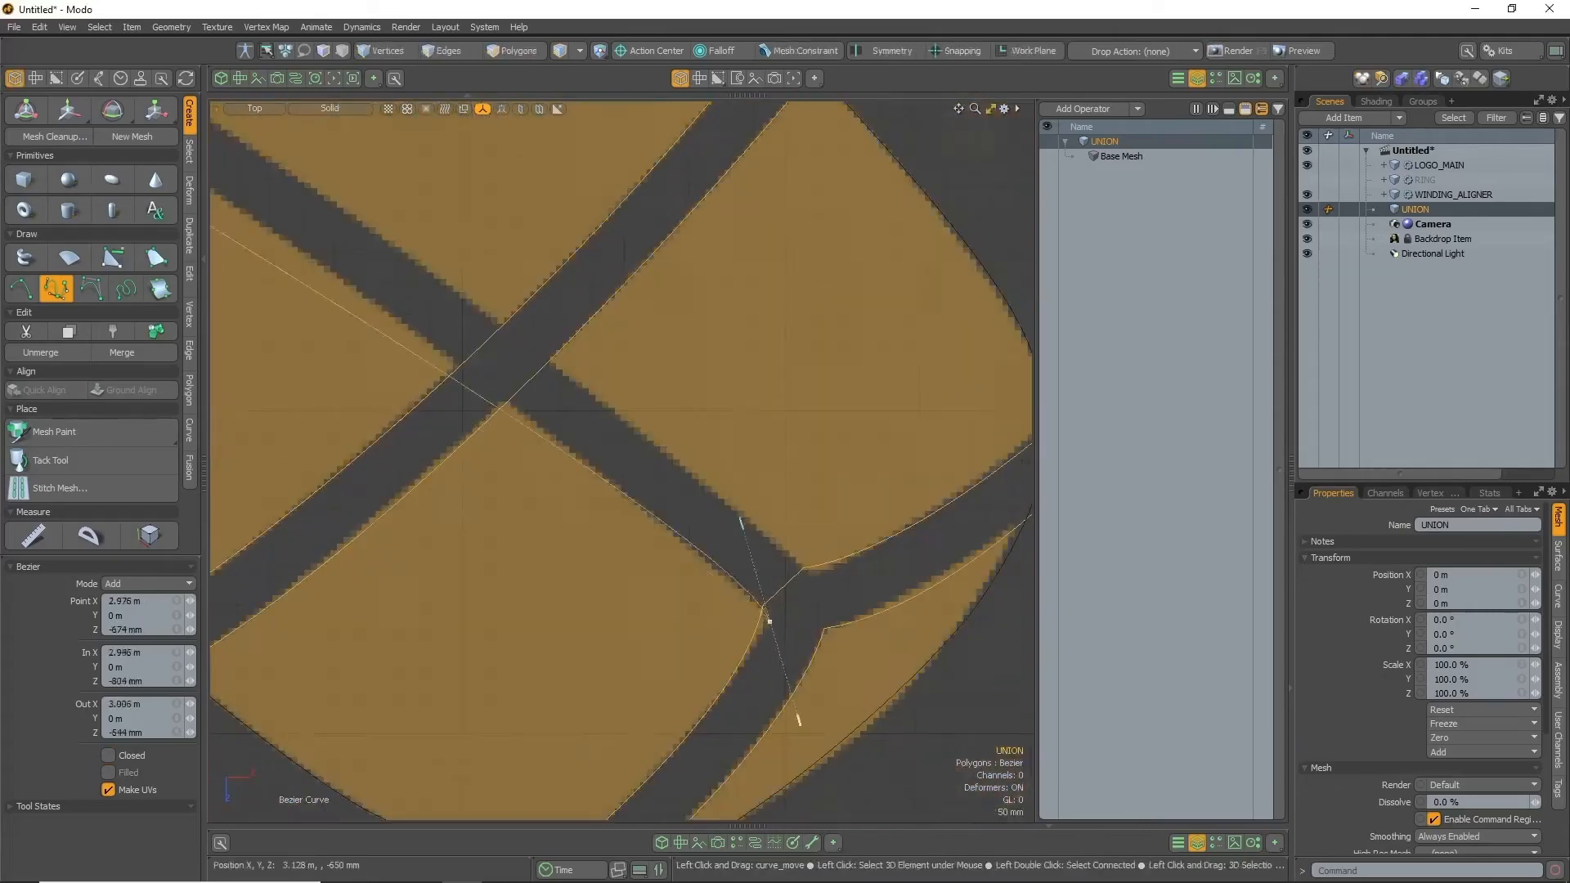
pyautogui.keyDown('alt'); pyautogui.keyDown('shift'); pyautogui.moveTo(491, 327); pyautogui.dragTo(736, 556); pyautogui.keyUp('shift'); pyautogui.keyUp('alt')
pyautogui.keyDown('ctrl'); pyautogui.moveTo(681, 551); pyautogui.dragTo(747, 547); pyautogui.keyUp('ctrl')
pyautogui.scroll(-3, 747, 547)
pyautogui.keyDown('alt'); pyautogui.keyDown('shift'); pyautogui.moveTo(940, 687); pyautogui.dragTo(295, 237); pyautogui.keyUp('shift'); pyautogui.keyUp('alt')
pyautogui.keyDown('ctrl'); pyautogui.moveTo(695, 459); pyautogui.dragTo(680, 469); pyautogui.keyUp('ctrl')
# Add the second point at the fork junction and close the long diagonal stripe's Bezier curve
pyautogui.click(826, 548)
pyautogui.scroll(3, 788, 572)
pyautogui.keyDown('ctrl'); pyautogui.moveTo(894, 715); pyautogui.dragTo(882, 615); pyautogui.keyUp('ctrl')
pyautogui.scroll(-5, 857, 527)
pyautogui.scroll(5, 670, 445)
pyautogui.click(581, 438)
pyautogui.scroll(-4, 666, 472)
pyautogui.scroll(2, 982, 720)
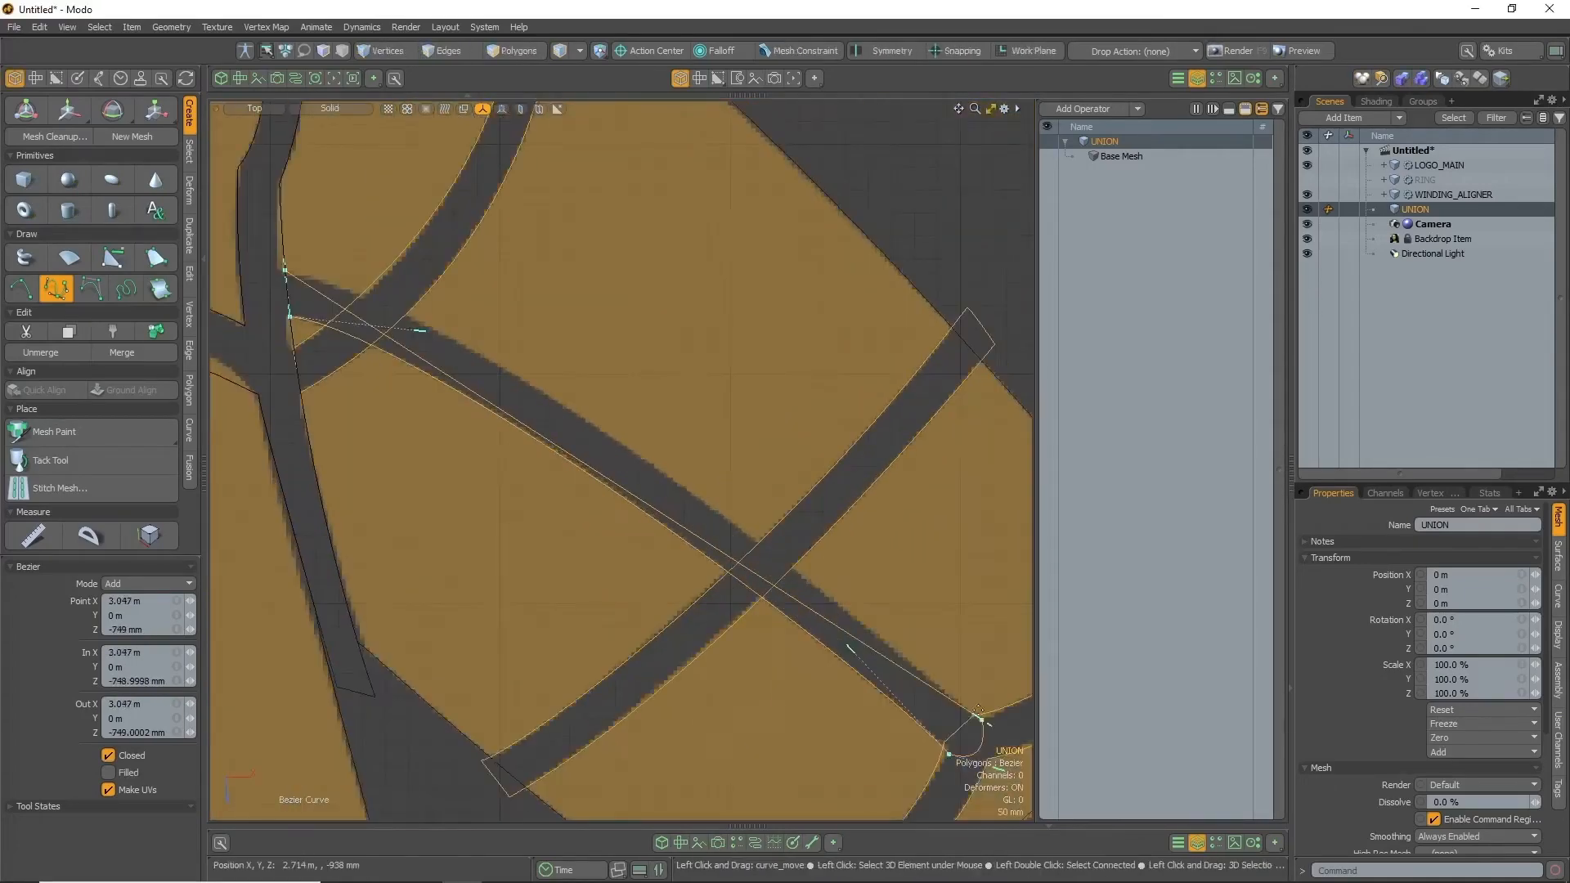
# Align the diagonal stripe's inner end with the question-mark outline and finish the Bezier curve
pyautogui.scroll(-1, 986, 732)
pyautogui.keyDown('alt'); pyautogui.keyDown('shift'); pyautogui.moveTo(987, 732); pyautogui.dragTo(439, 267); pyautogui.keyUp('shift'); pyautogui.keyUp('alt')
pyautogui.scroll(5, 257, 260)
pyautogui.keyDown('alt'); pyautogui.keyDown('shift'); pyautogui.moveTo(257, 261); pyautogui.dragTo(691, 584); pyautogui.keyUp('shift'); pyautogui.keyUp('alt')
pyautogui.click(691, 584)
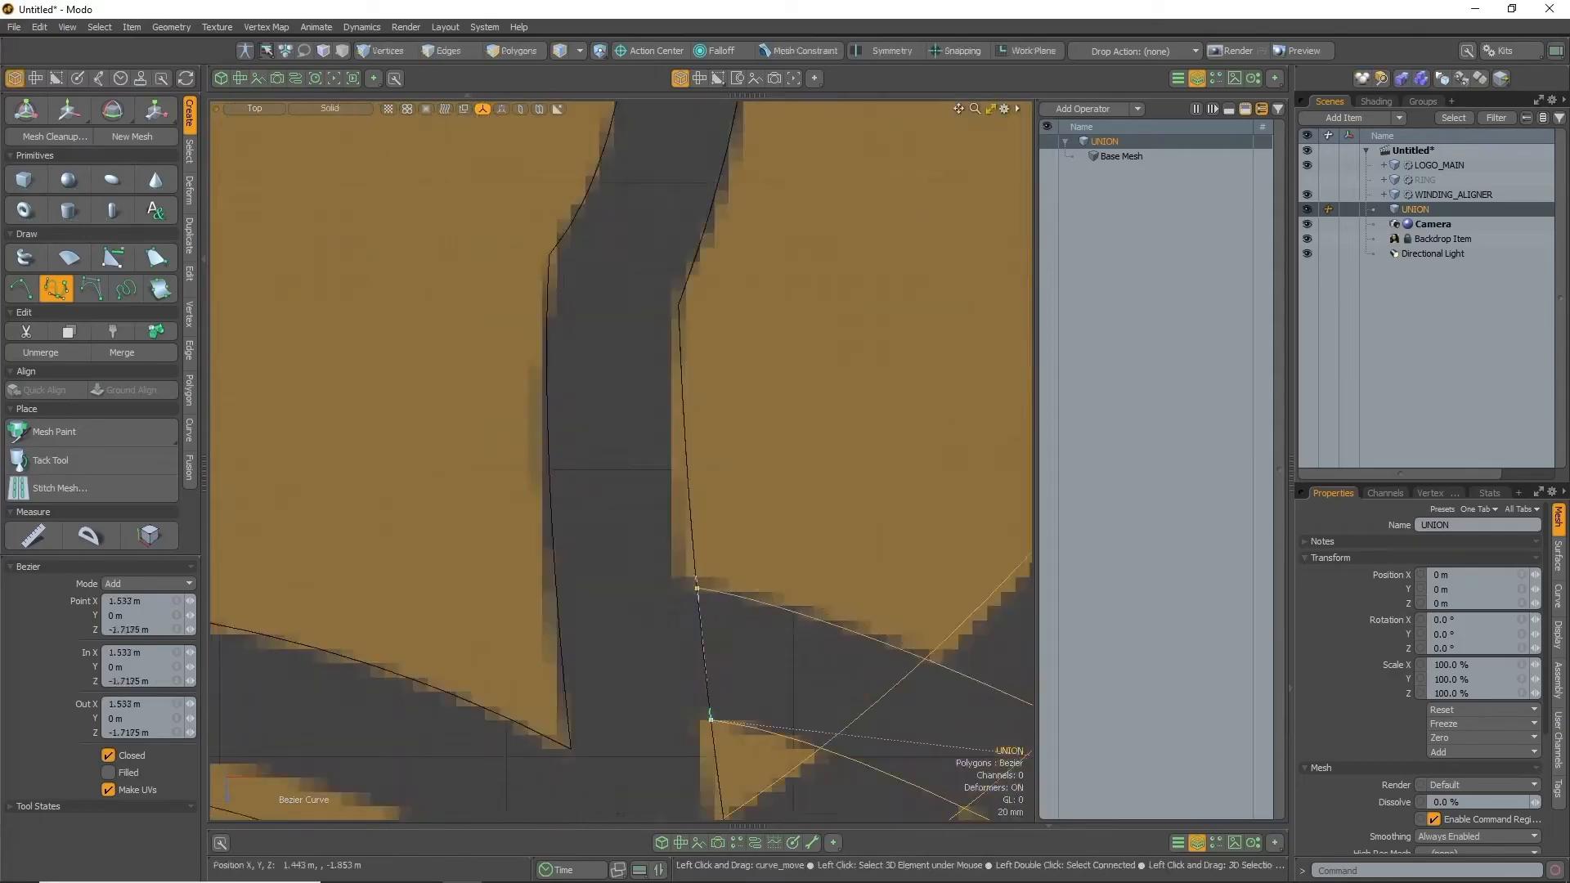
pyautogui.scroll(-8, 531, 374)
pyautogui.press('q')
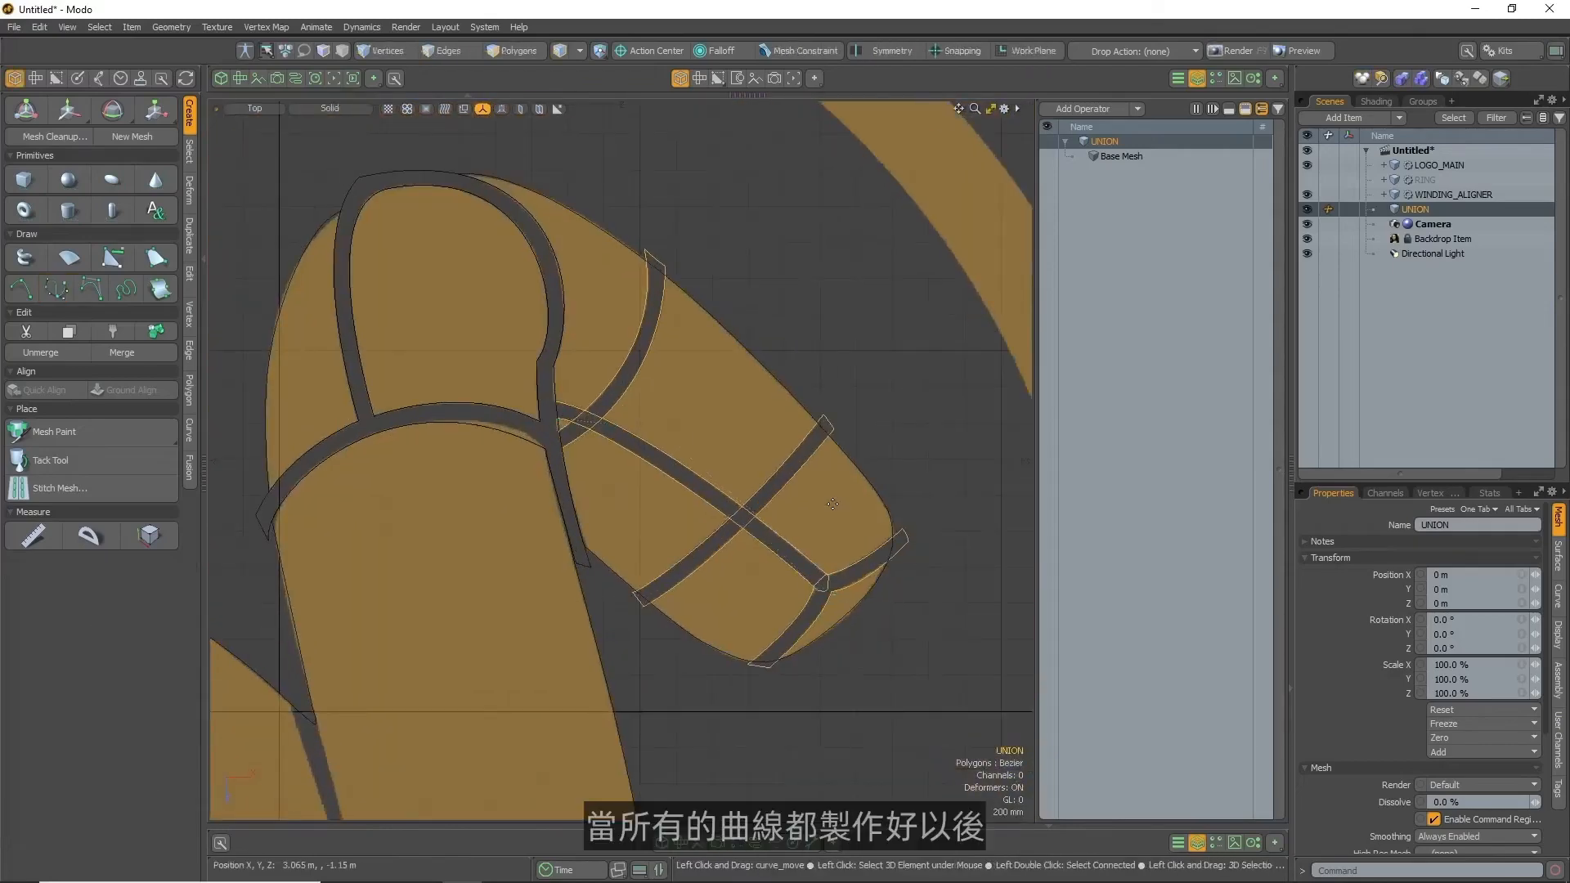
# Add a Curve Boolean to the UNION mesh, set its operation to Union, and enable Merge Curves
pyautogui.click(1121, 155)
pyautogui.click(1091, 107)
pyautogui.write('CURVE B')
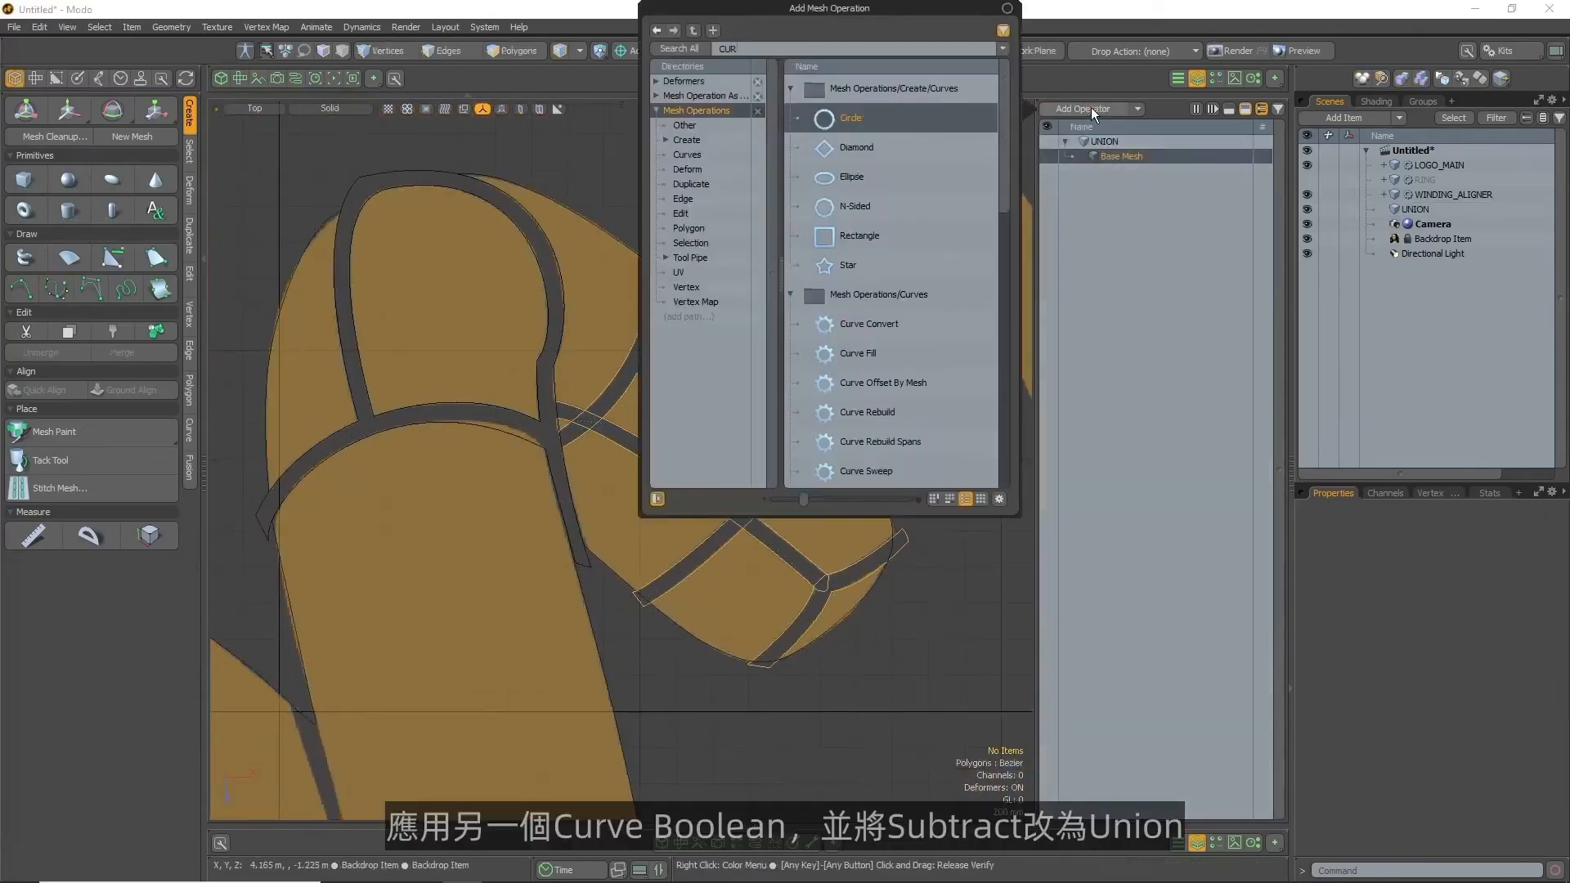
pyautogui.press('Return')
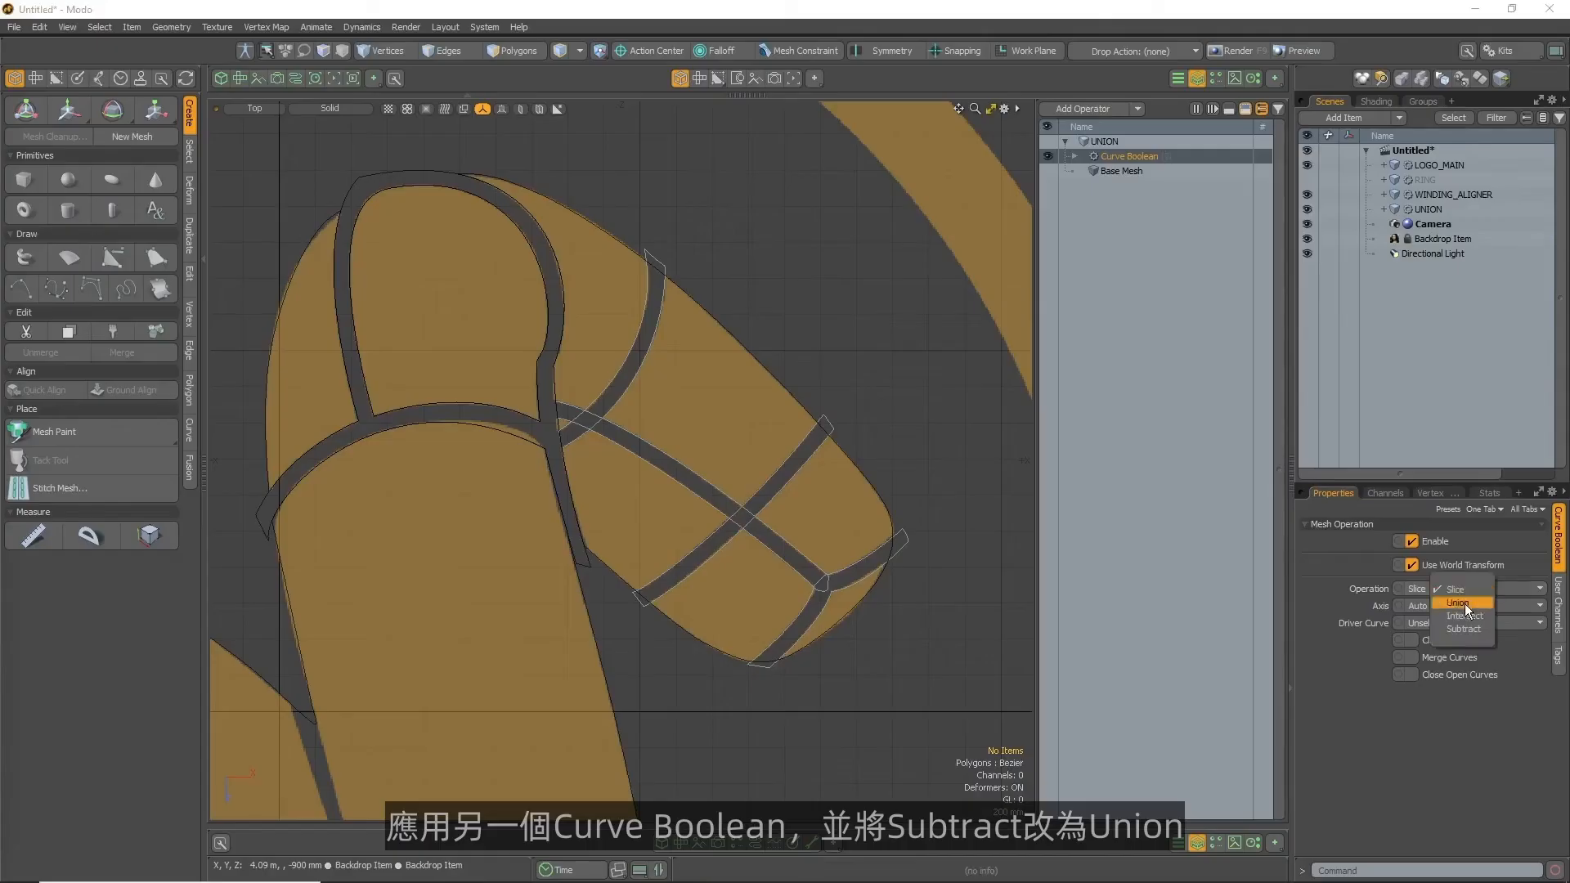
pyautogui.click(1459, 603)
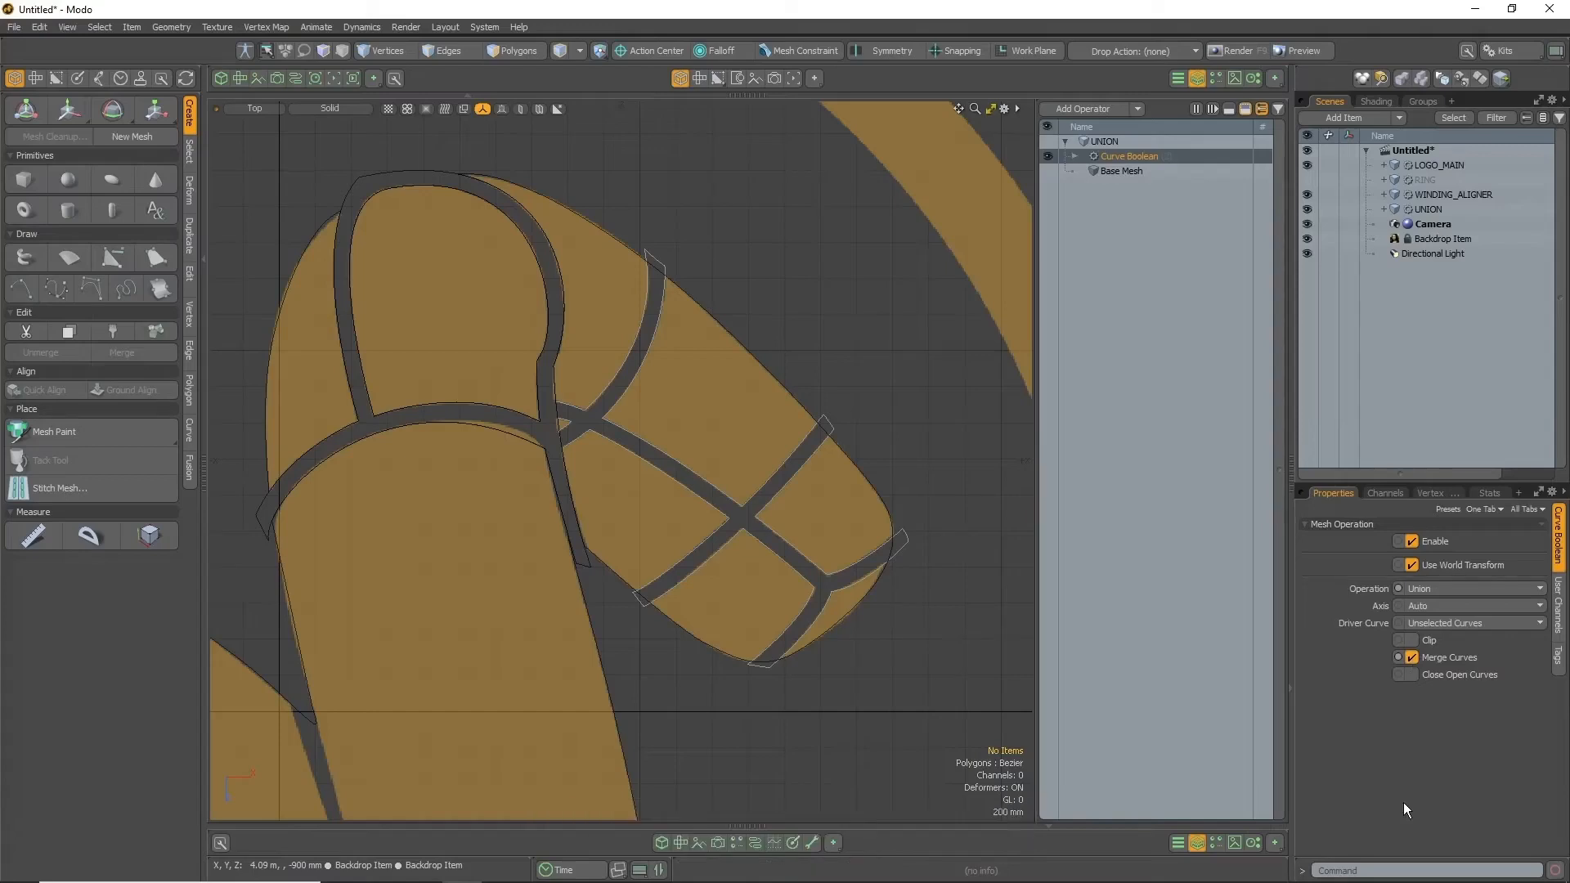
# Add a Freeze operation to UNION to test the merged stripes, and delete it
pyautogui.click(1073, 107)
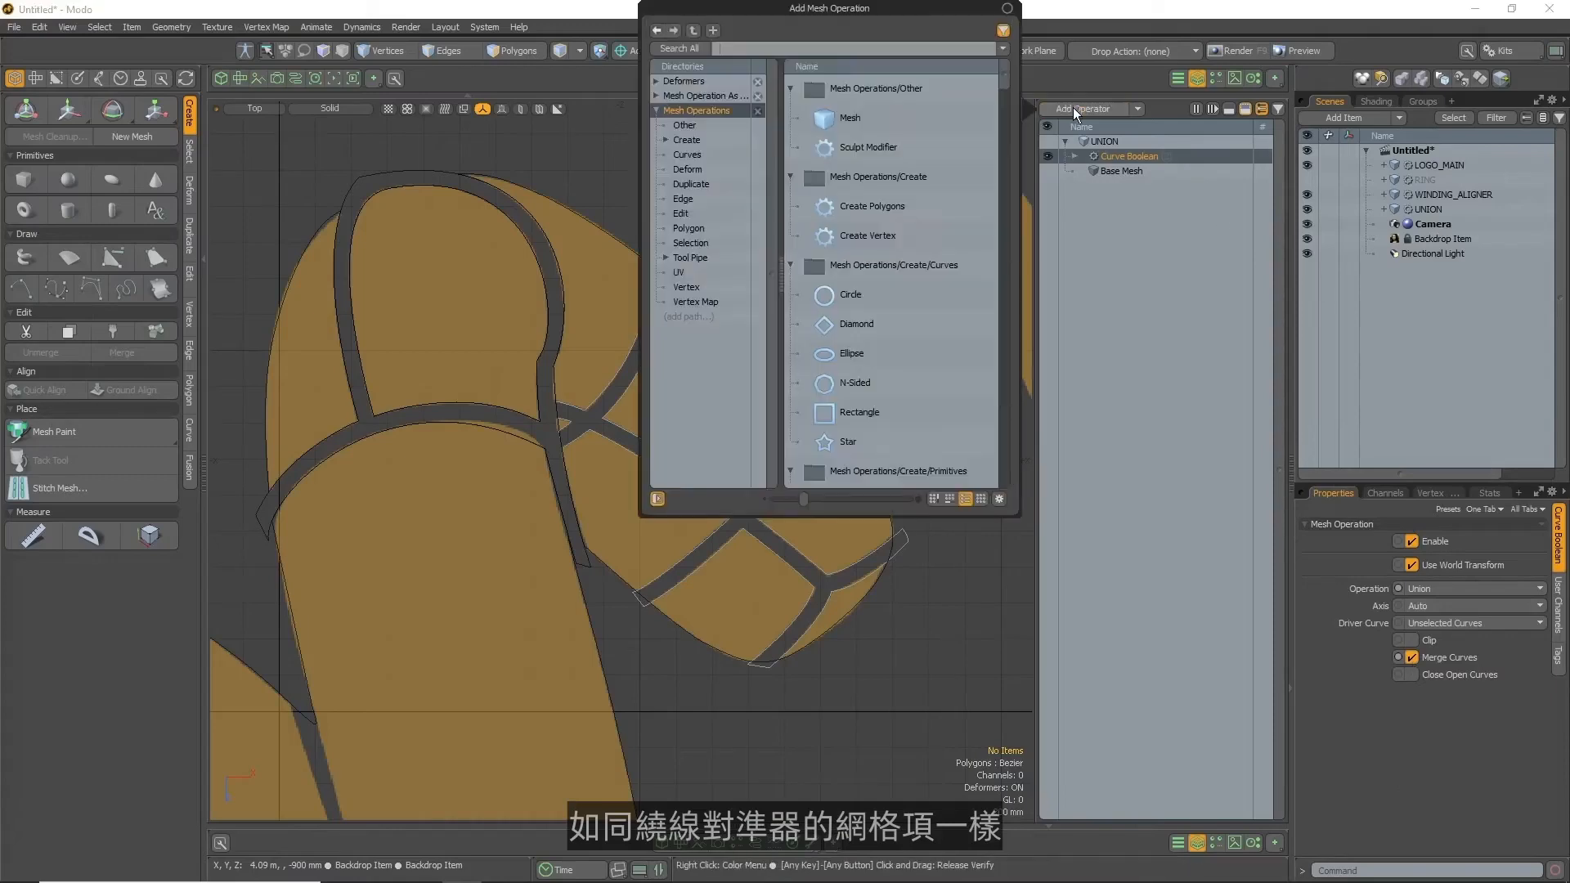
pyautogui.press('Return')
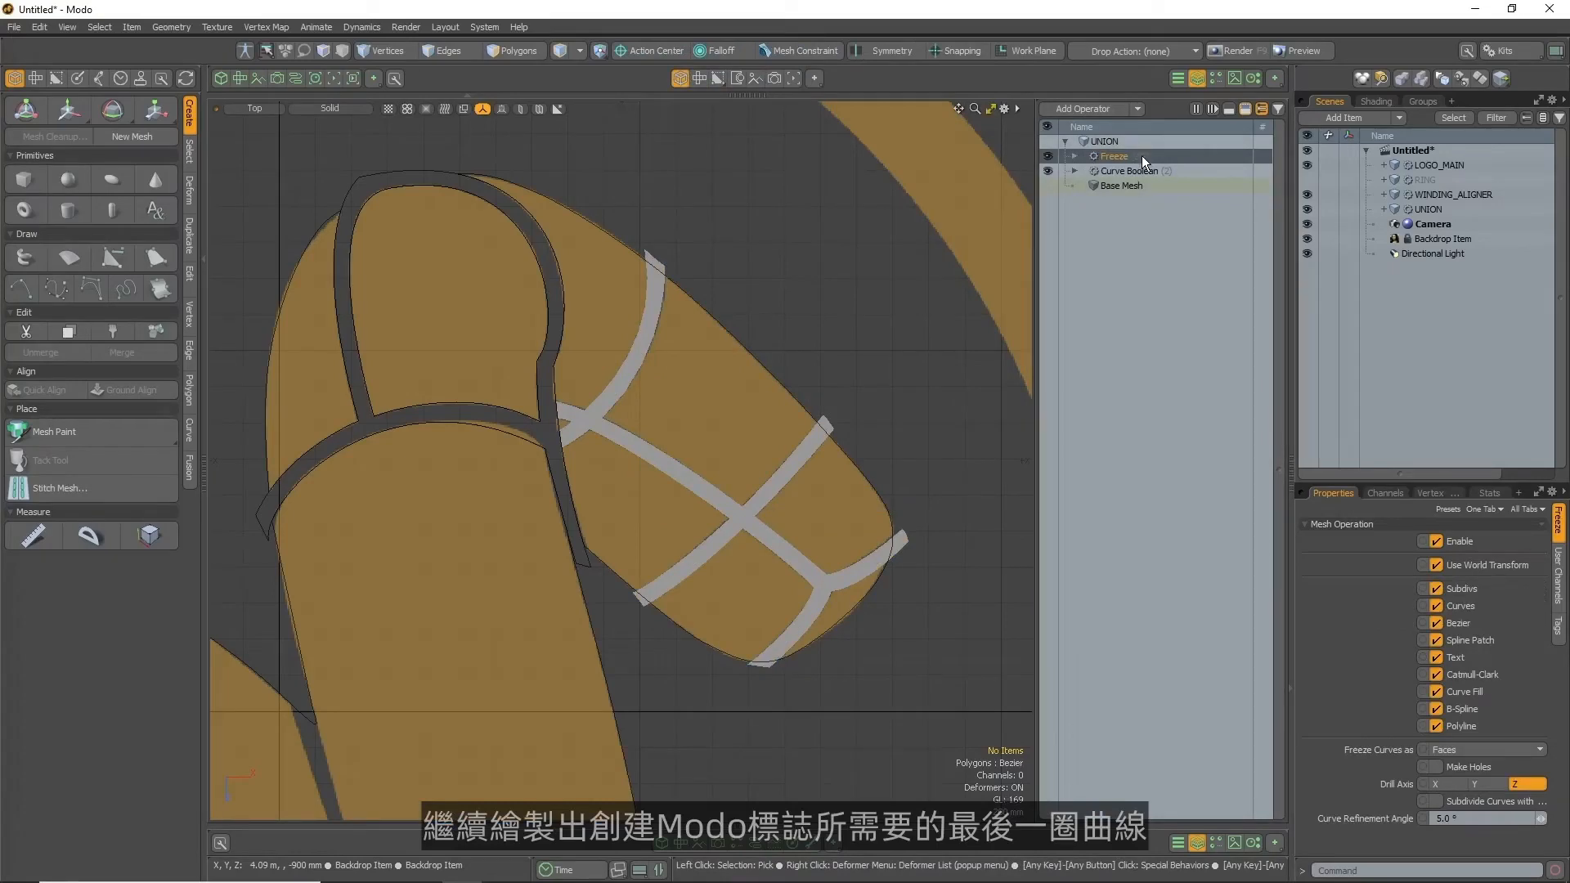
pyautogui.press('Delete')
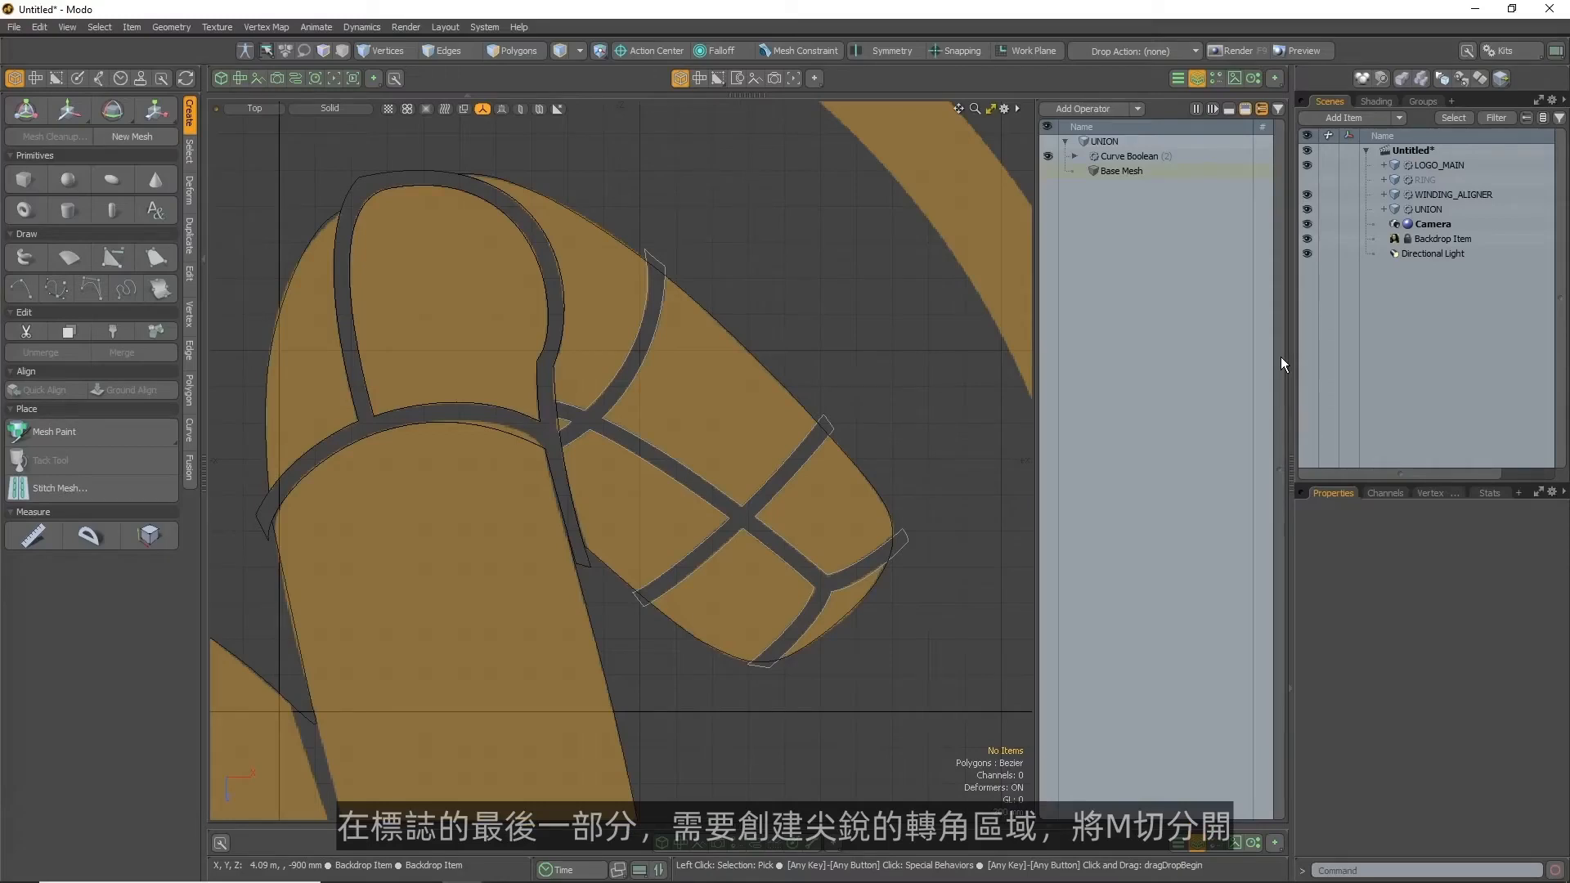
# Add a new mesh item named CORNERS
pyautogui.click(1353, 120)
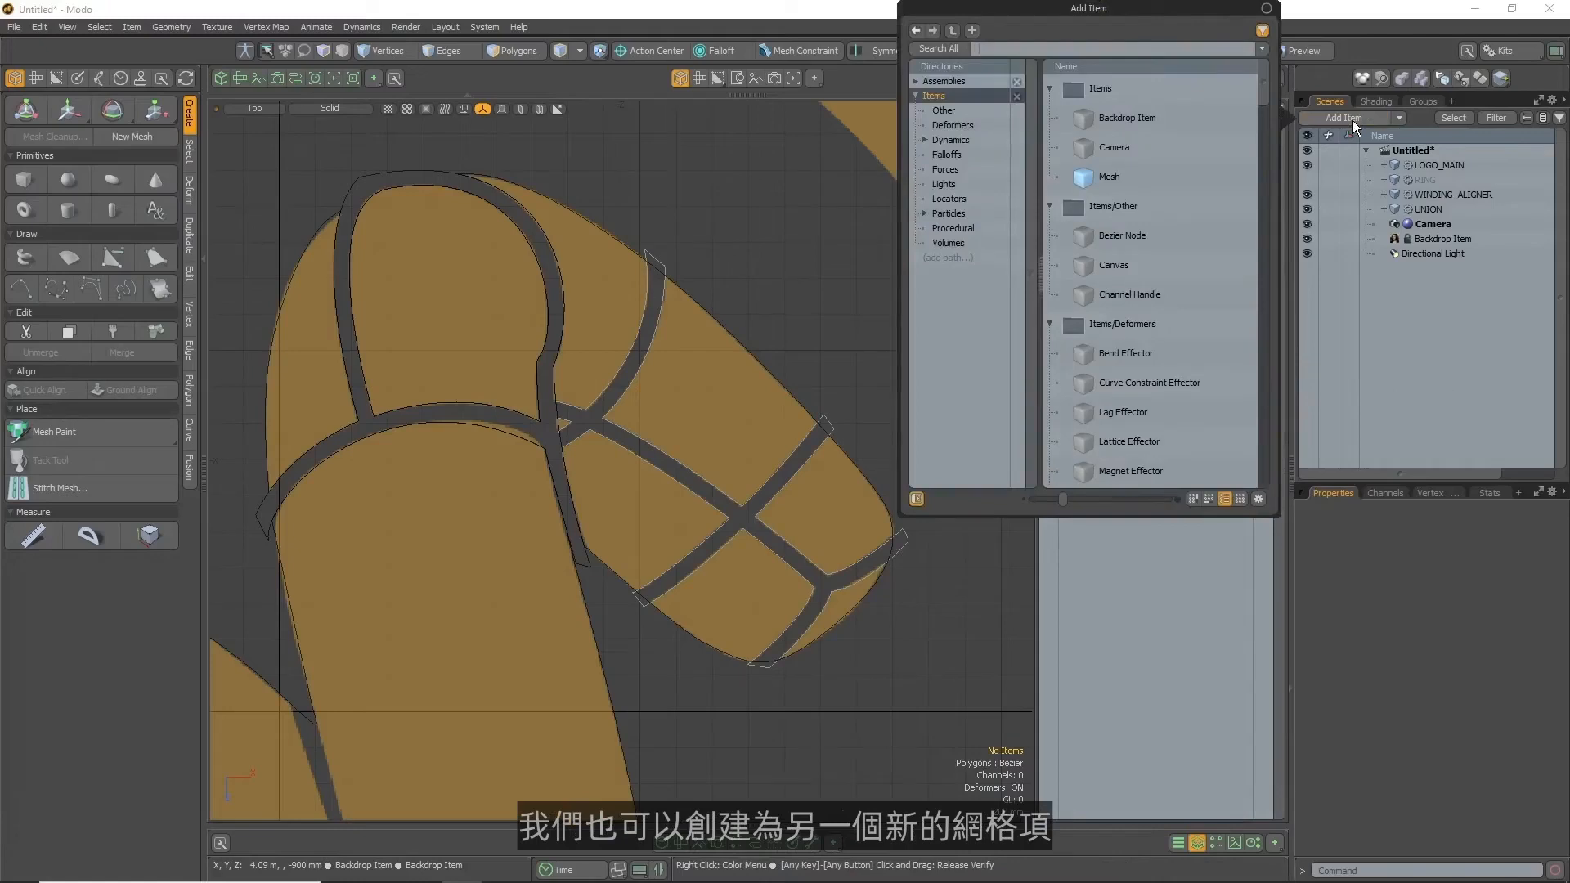
pyautogui.doubleClick(1129, 181)
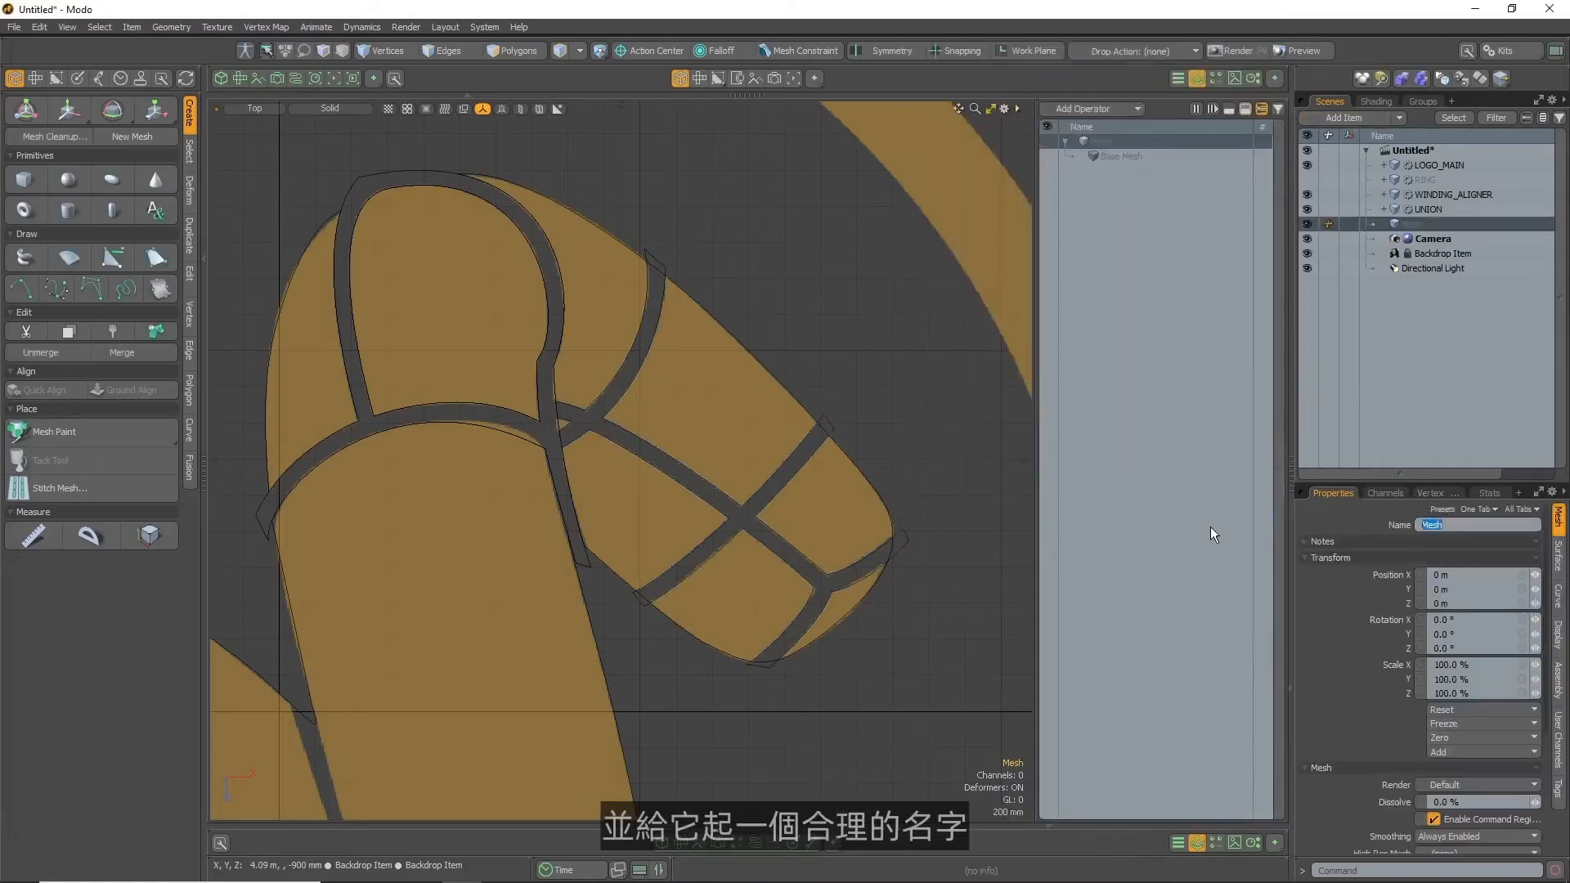
pyautogui.write('CORNERS')
pyautogui.press('Return')
# Trace the long, sharp wedge between the M's middle and right strokes with a closed Bezier curve
pyautogui.keyDown('alt'); pyautogui.keyDown('shift'); pyautogui.moveTo(302, 691); pyautogui.dragTo(529, 232); pyautogui.keyUp('shift'); pyautogui.keyUp('alt')
pyautogui.scroll(2, 529, 232)
pyautogui.click(57, 288)
pyautogui.click(504, 231)
pyautogui.moveTo(651, 699); pyautogui.dragTo(612, 534)
pyautogui.click(533, 220)
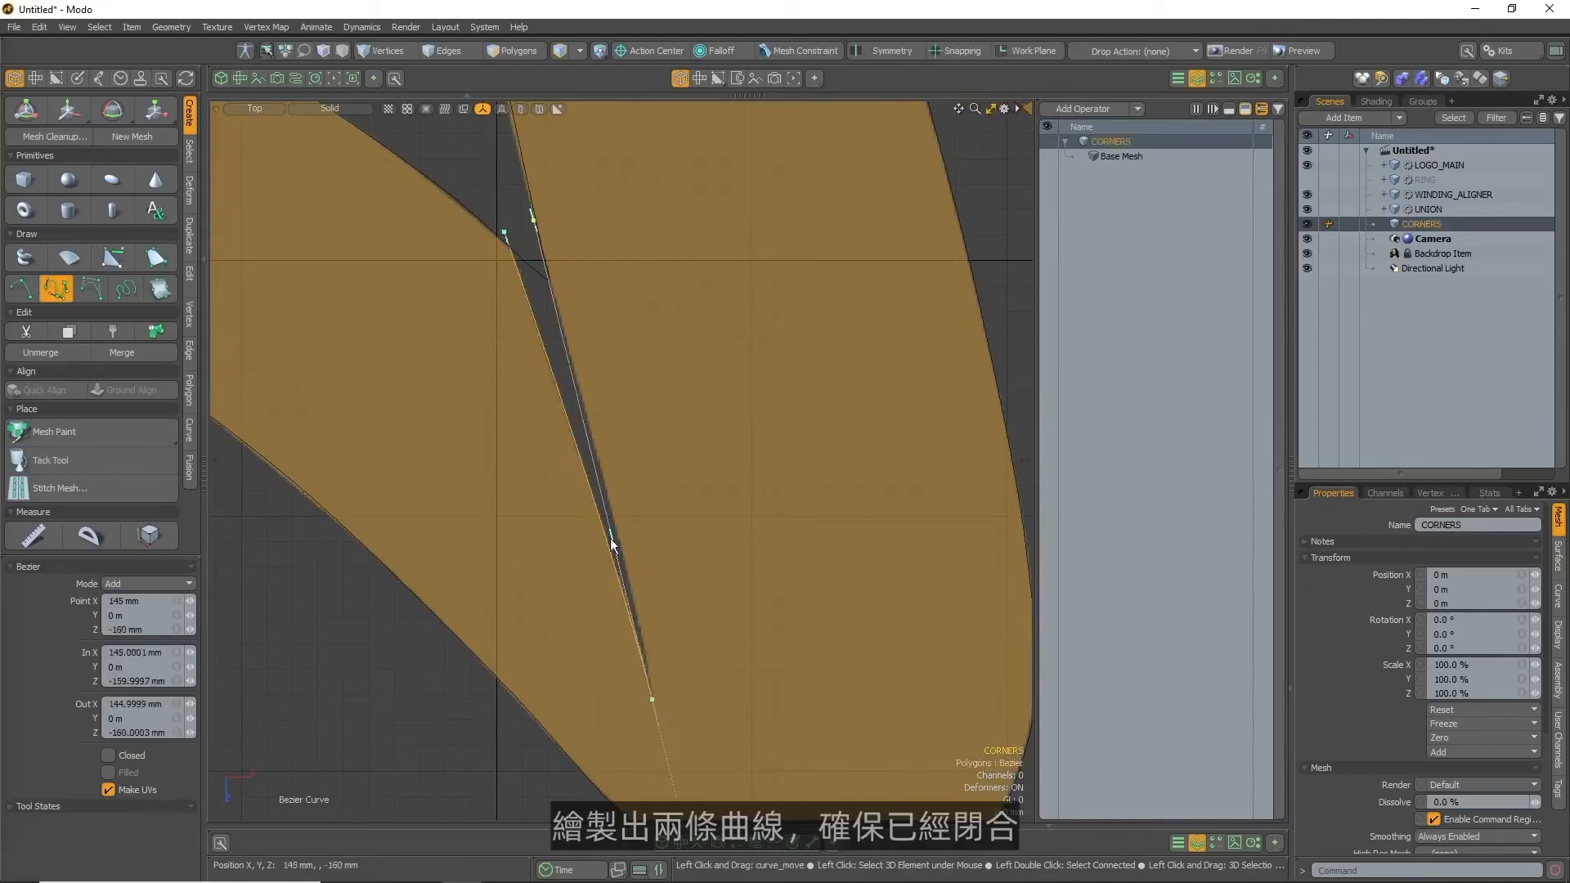
pyautogui.keyDown('alt'); pyautogui.keyDown('shift'); pyautogui.moveTo(667, 719); pyautogui.dragTo(647, 626); pyautogui.keyUp('shift'); pyautogui.keyUp('alt')
pyautogui.keyDown('ctrl'); pyautogui.moveTo(683, 774); pyautogui.dragTo(594, 395); pyautogui.keyUp('ctrl')
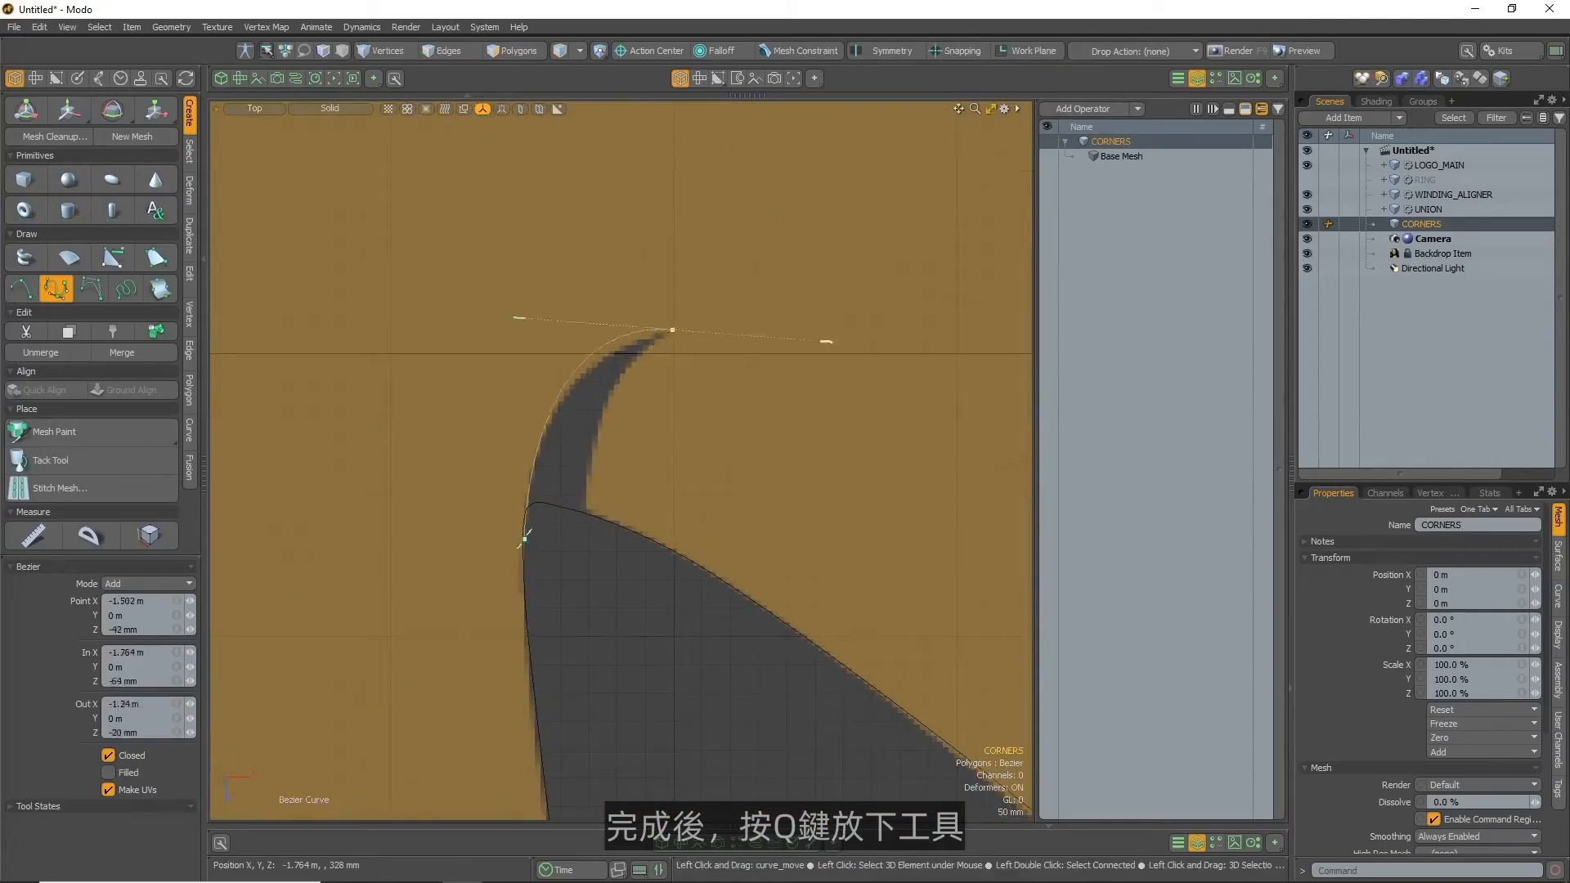
# Complete a second closed Bezier curve around the small hooked corner between the M's left and middle strokes
pyautogui.moveTo(826, 341); pyautogui.dragTo(570, 387)
pyautogui.click(581, 534)
pyautogui.click(837, 300)
pyautogui.hotkey('ctrl', 'z')
pyautogui.moveTo(581, 533); pyautogui.dragTo(585, 539)
pyautogui.press('space')
pyautogui.keyDown('ctrl'); pyautogui.keyDown('alt'); pyautogui.moveTo(954, 436); pyautogui.dragTo(670, 330); pyautogui.keyUp('alt'); pyautogui.keyUp('ctrl')
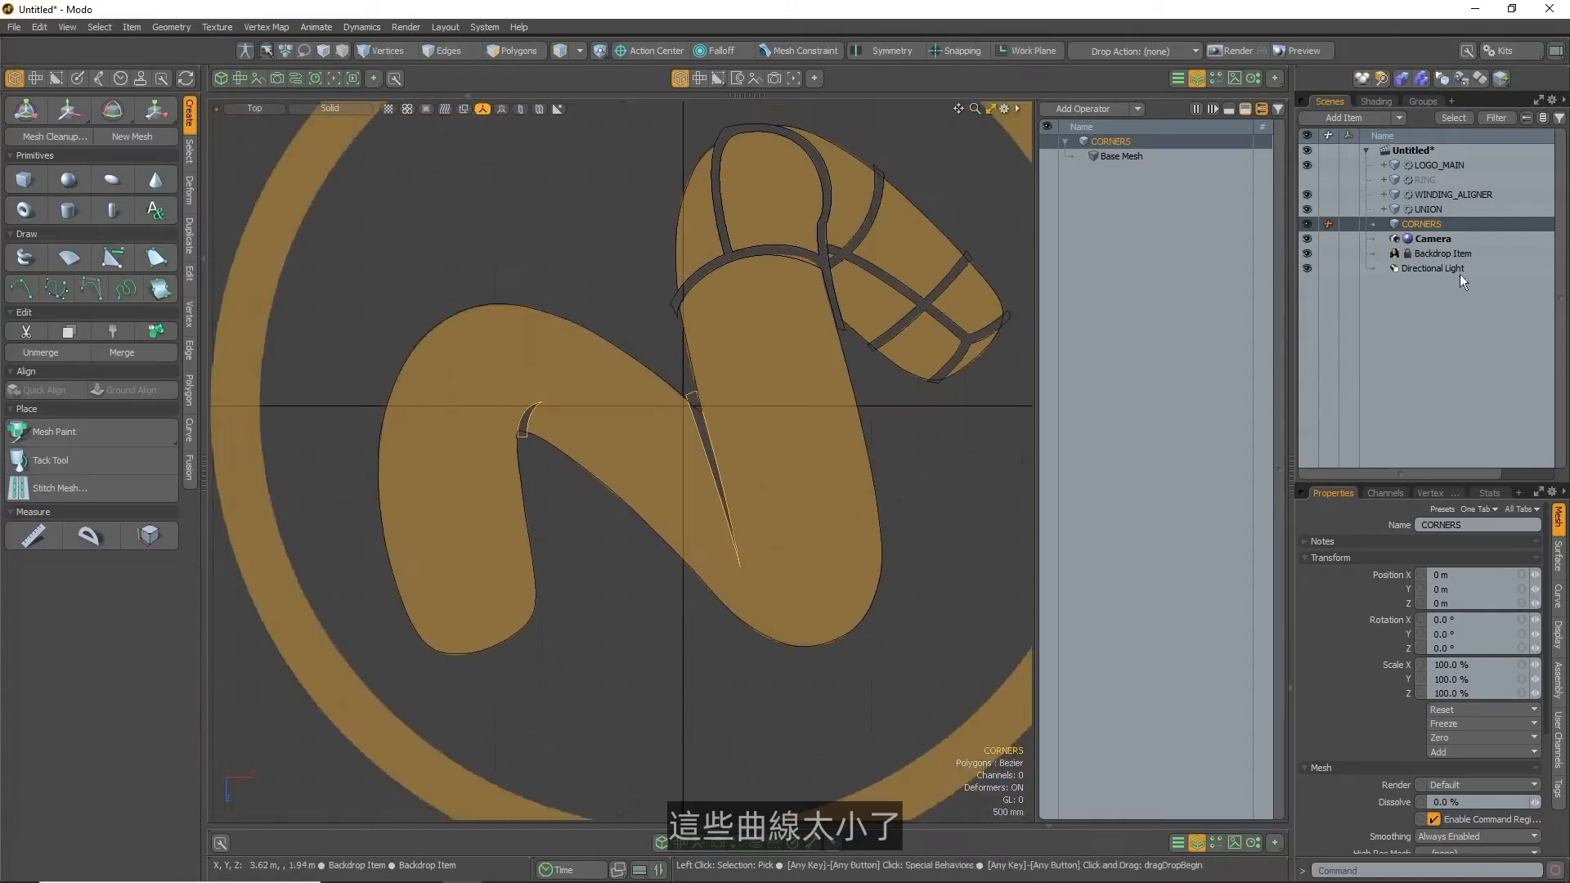
# Add CORNERS and UNION to the schematic and link both to the Driver Mesh input of LOGO_MAIN's Curve Boolean
pyautogui.click(1450, 167)
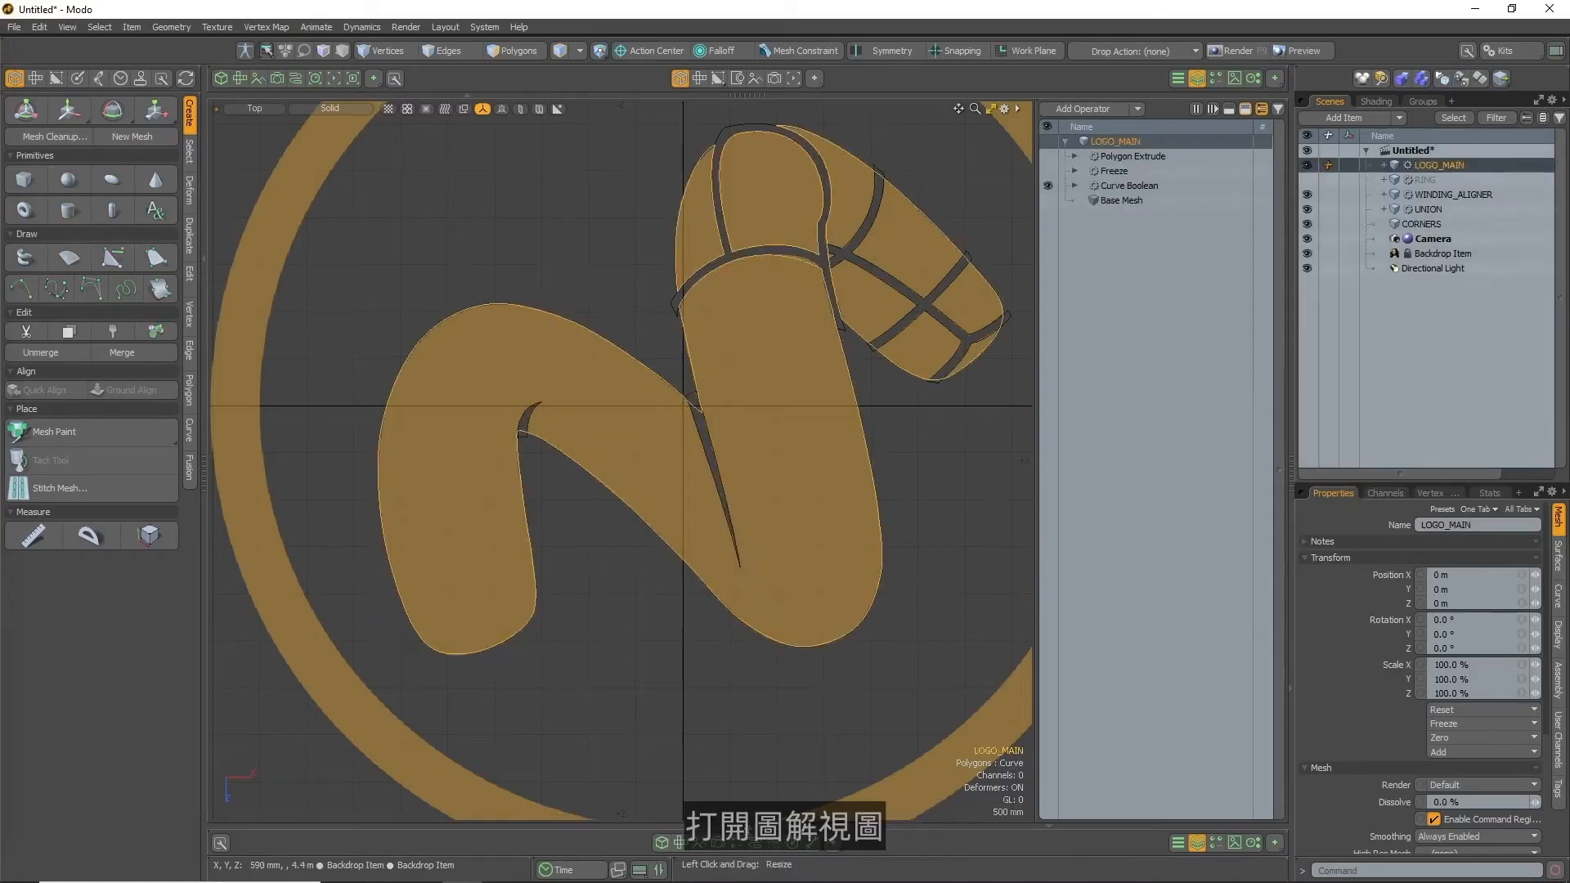
pyautogui.click(752, 843)
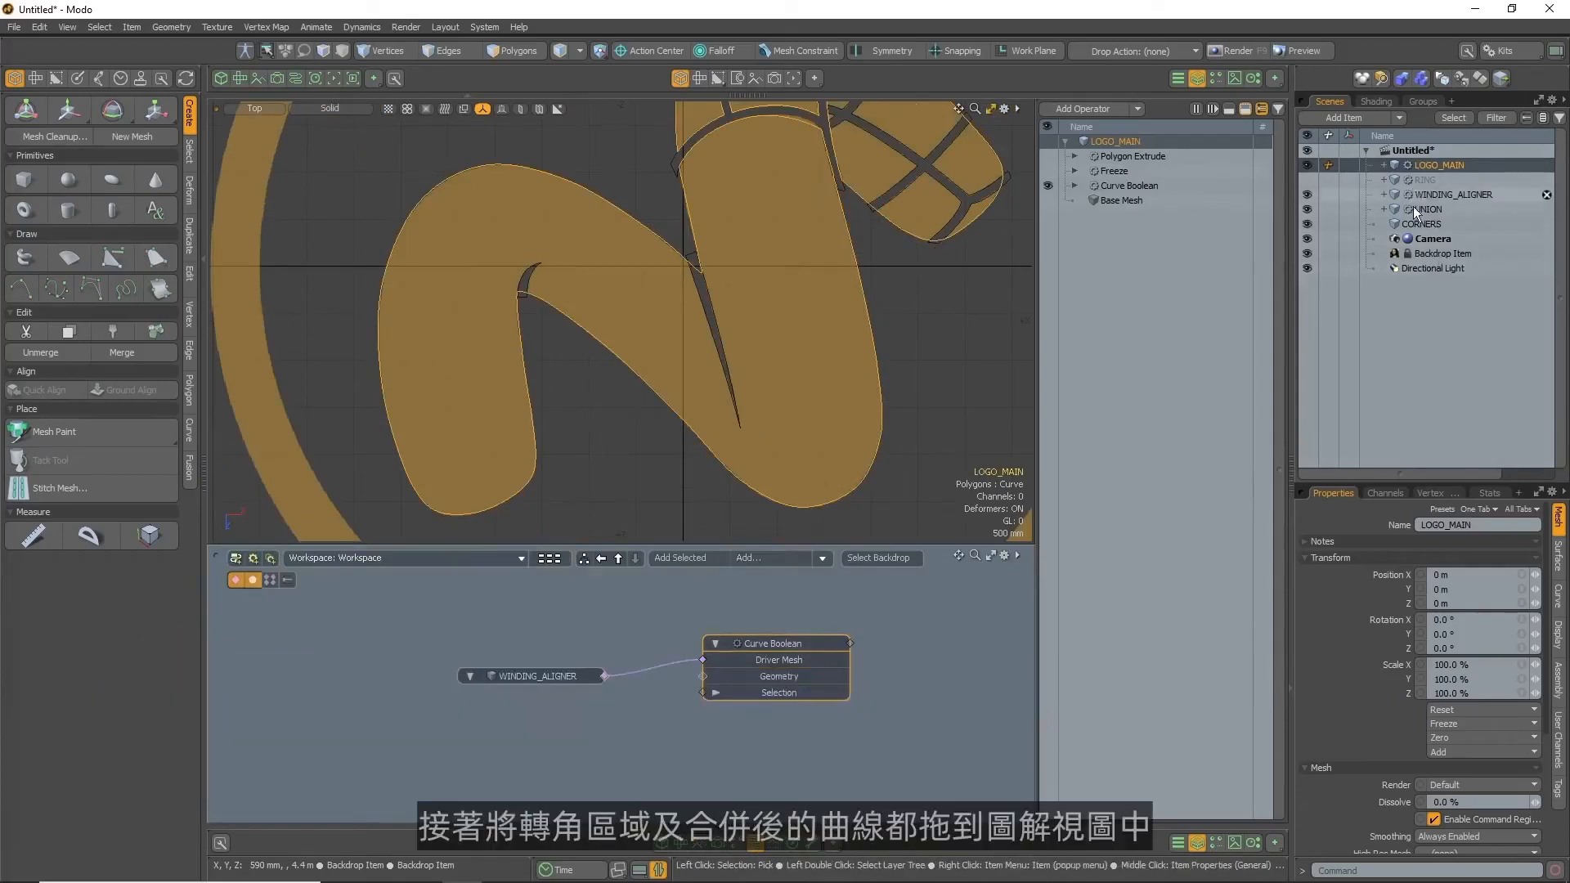
pyautogui.moveTo(1427, 223); pyautogui.dragTo(1069, 589)
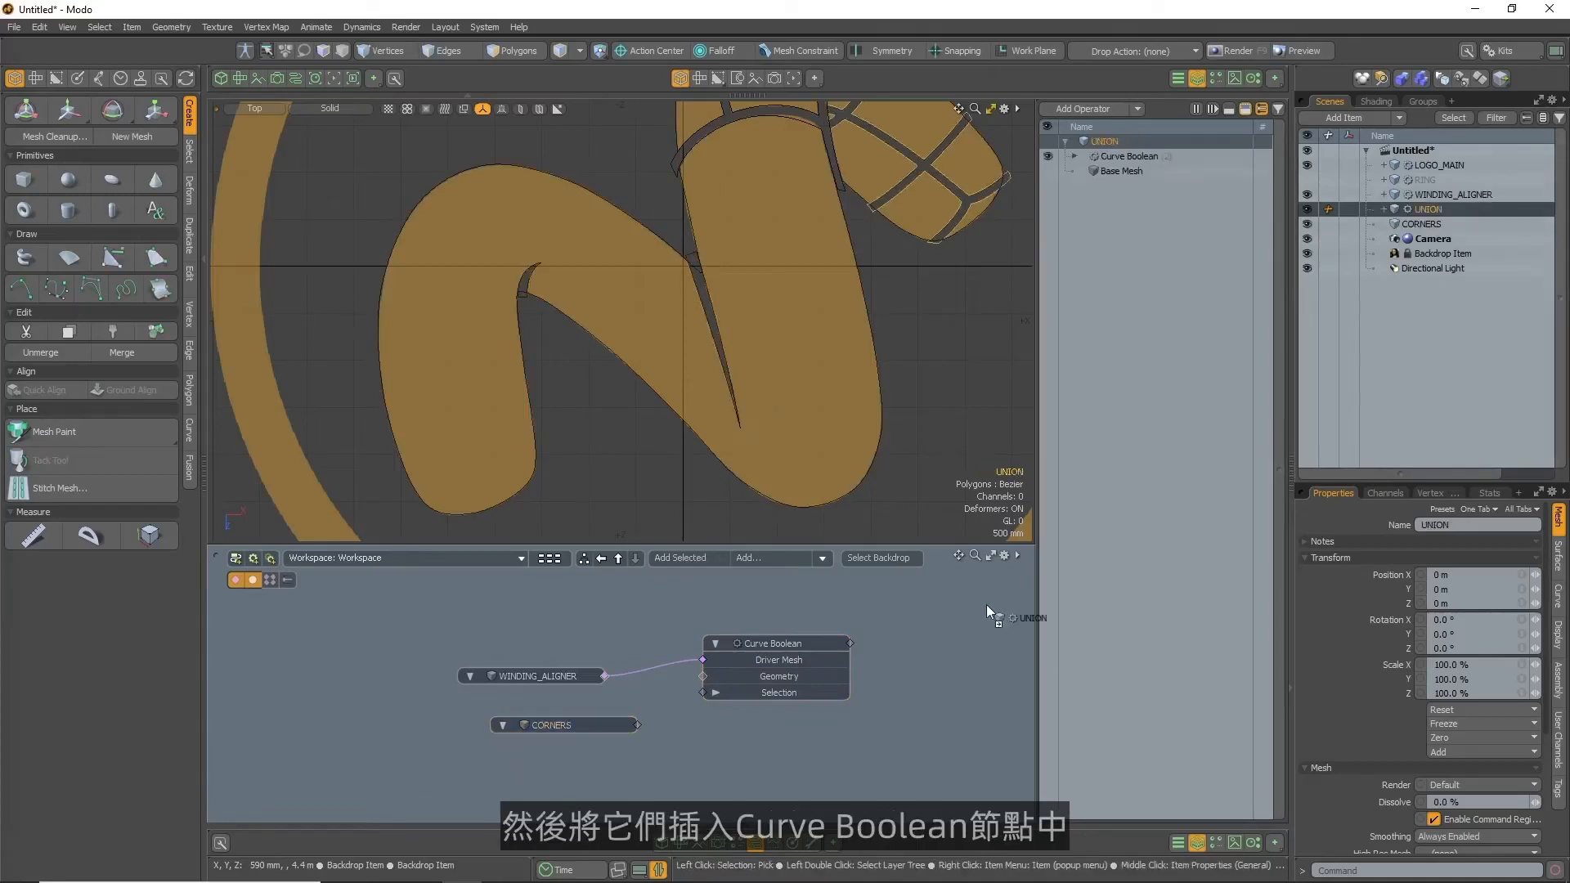
pyautogui.moveTo(405, 695); pyautogui.dragTo(493, 615)
pyautogui.moveTo(637, 611); pyautogui.dragTo(703, 659)
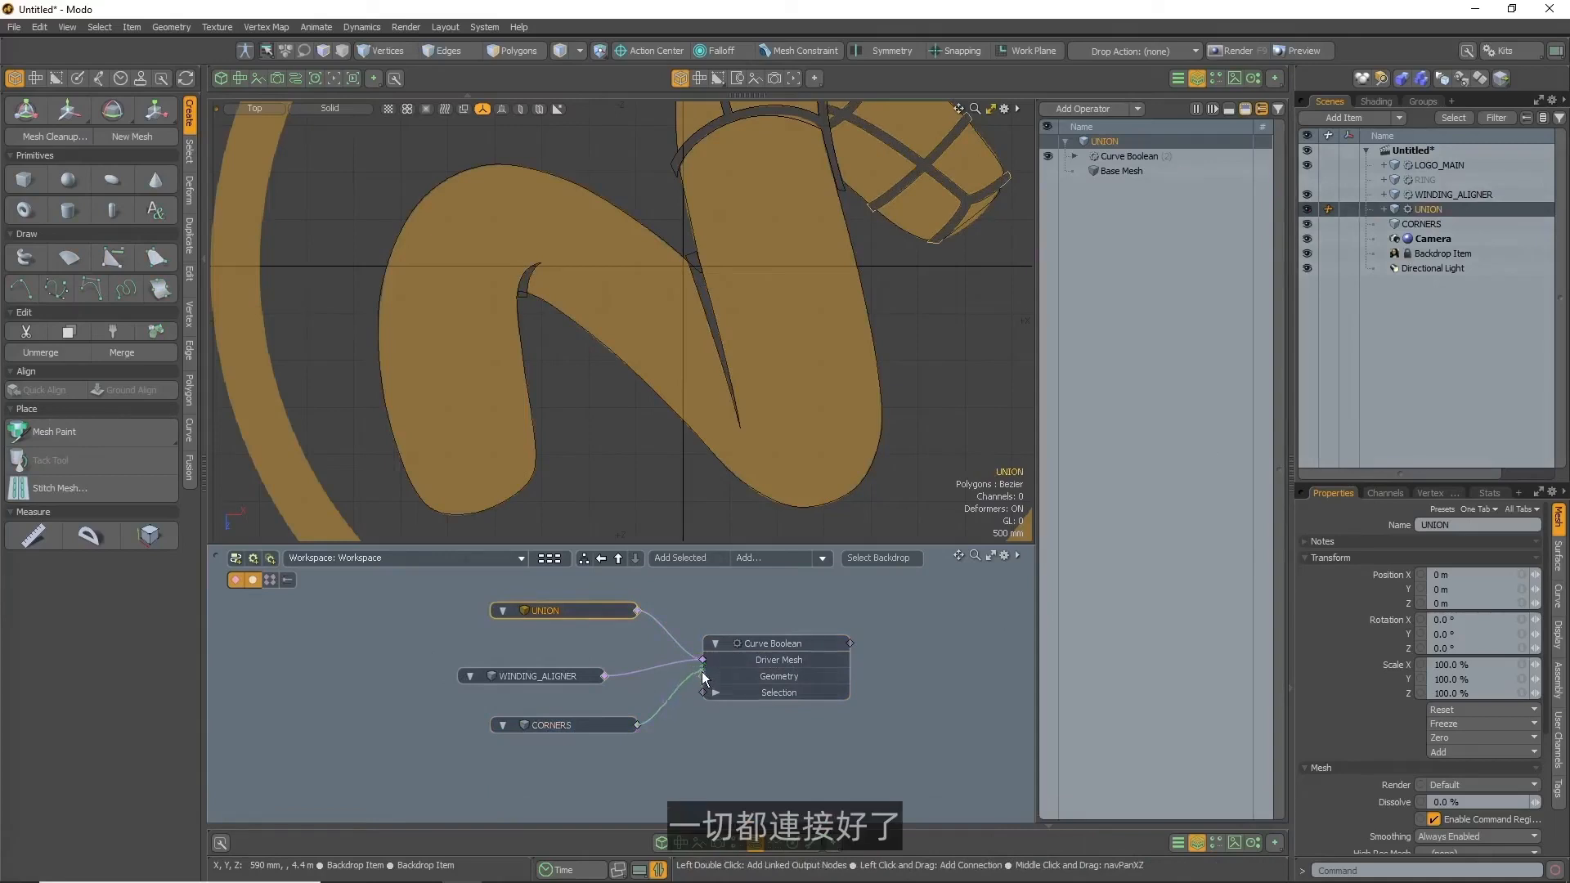
# Re-enable the Freeze and Polygon Extrude operations of LOGO_MAIN
pyautogui.click(1440, 164)
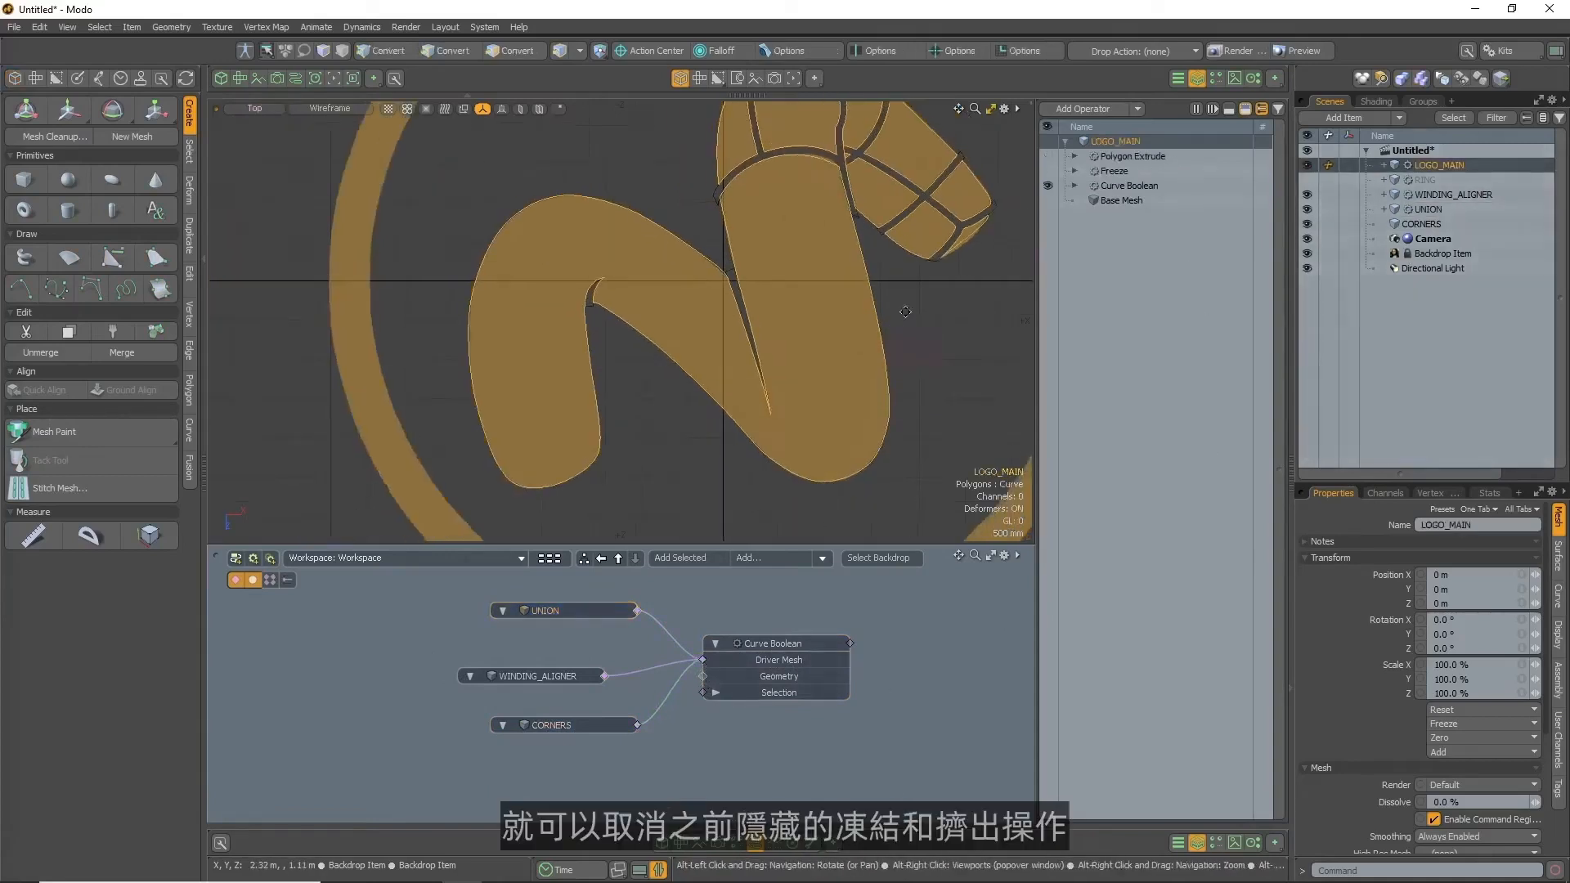
pyautogui.click(1054, 170)
pyautogui.click(1047, 155)
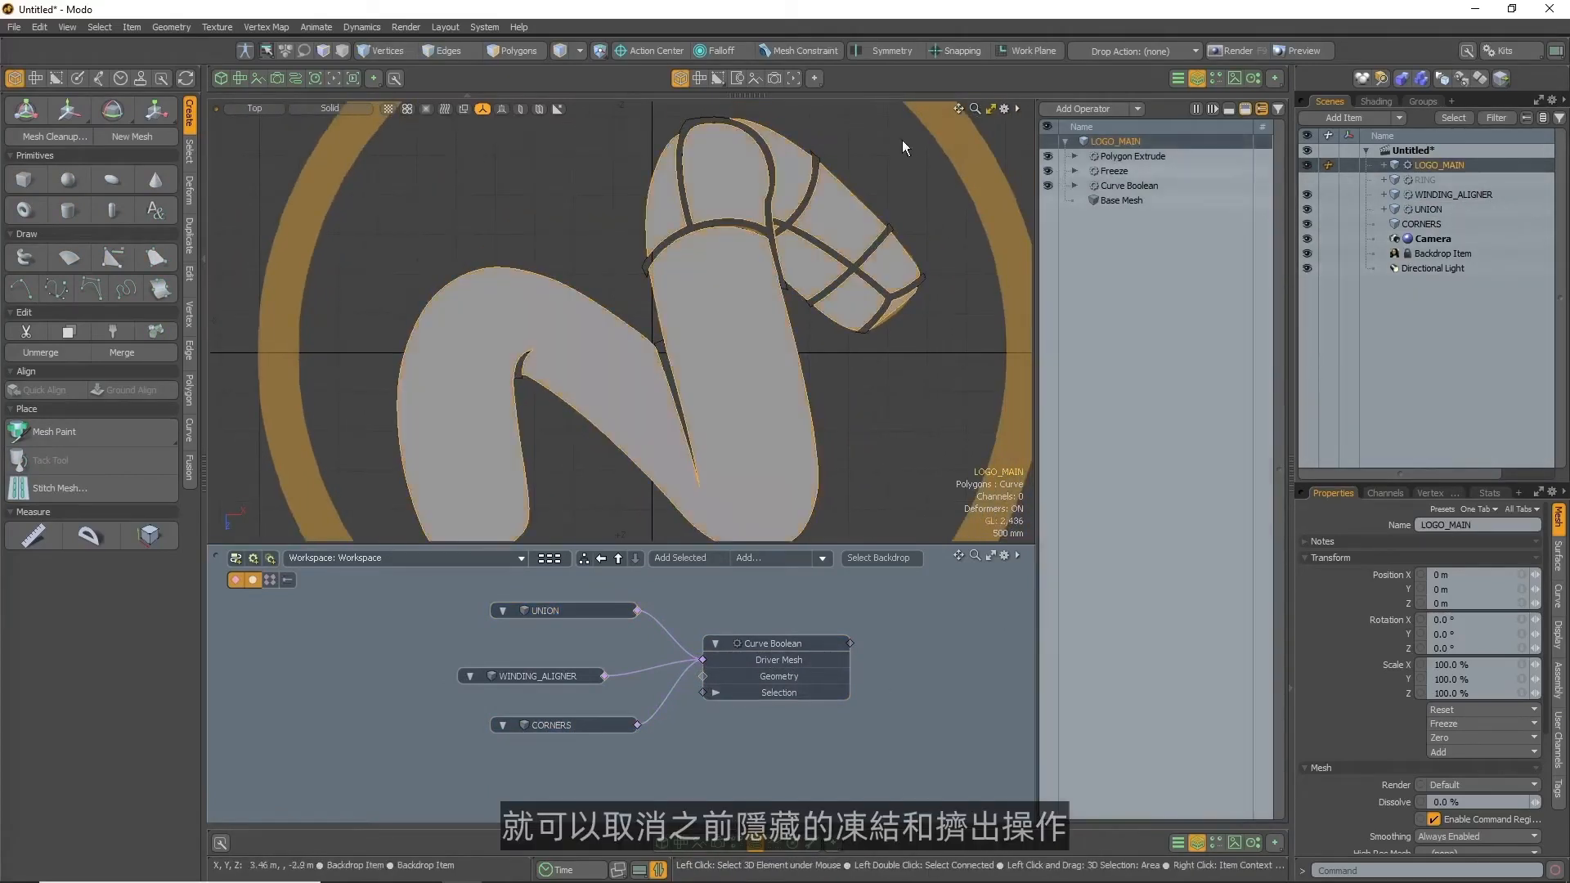
pyautogui.scroll(-1, 910, 396)
# Switch to the Perspective view and examine the extruded M and its surrounding ring from several angles
pyautogui.hotkey('ctrl', 'space')
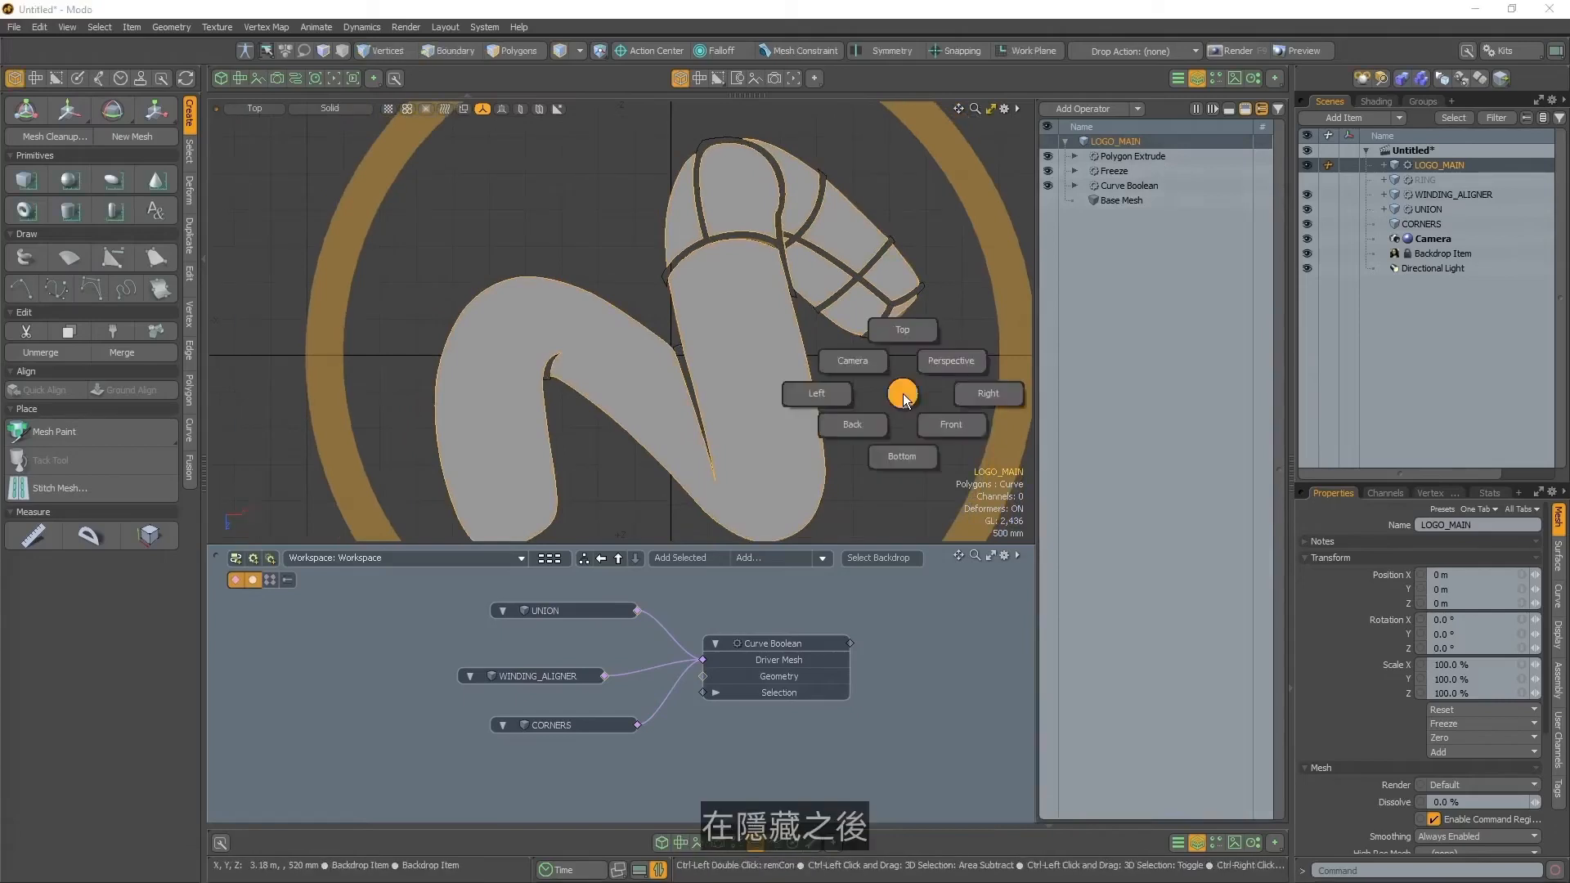
pyautogui.click(970, 361)
pyautogui.keyDown('alt'); pyautogui.moveTo(891, 345); pyautogui.dragTo(856, 476); pyautogui.keyUp('alt')
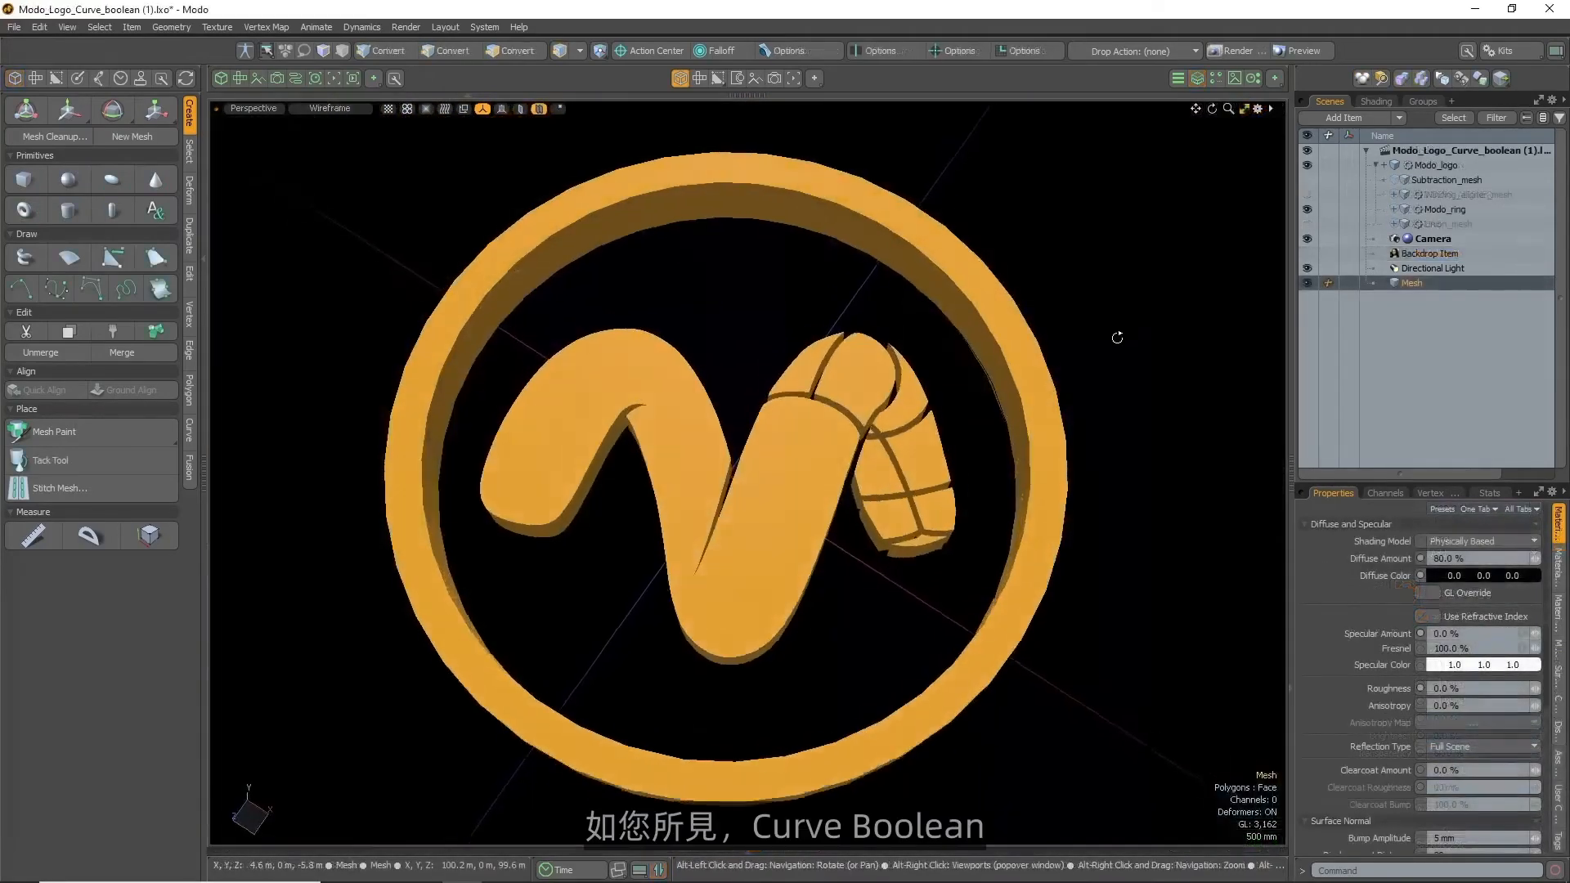
pyautogui.keyDown('alt'); pyautogui.moveTo(1117, 337); pyautogui.dragTo(973, 359); pyautogui.keyUp('alt')
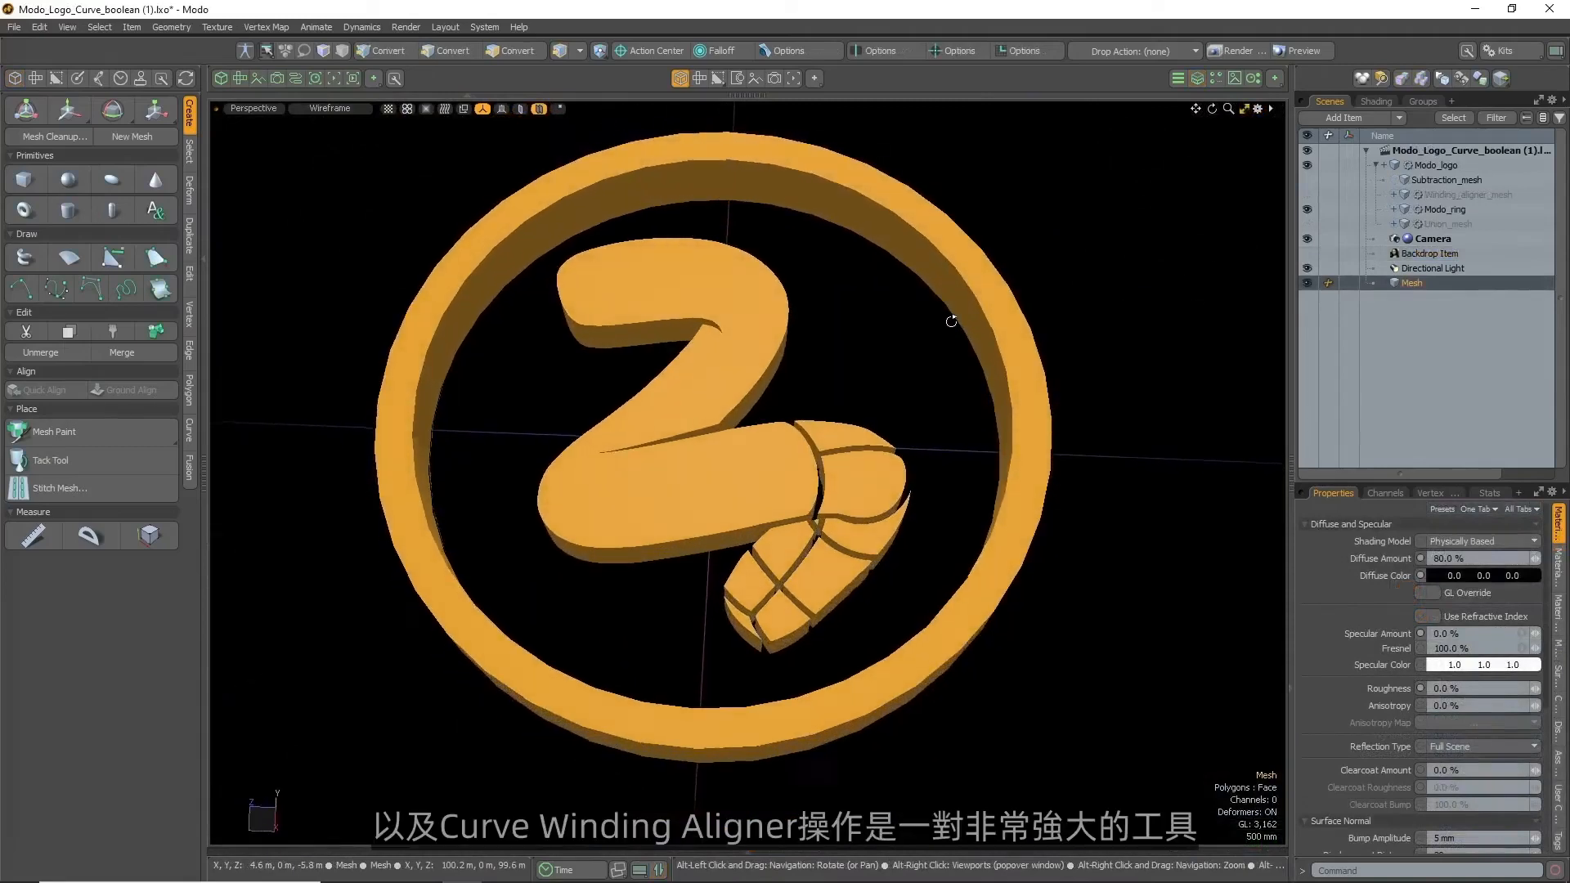
pyautogui.keyDown('alt'); pyautogui.moveTo(1040, 380); pyautogui.dragTo(1205, 342); pyautogui.keyUp('alt')
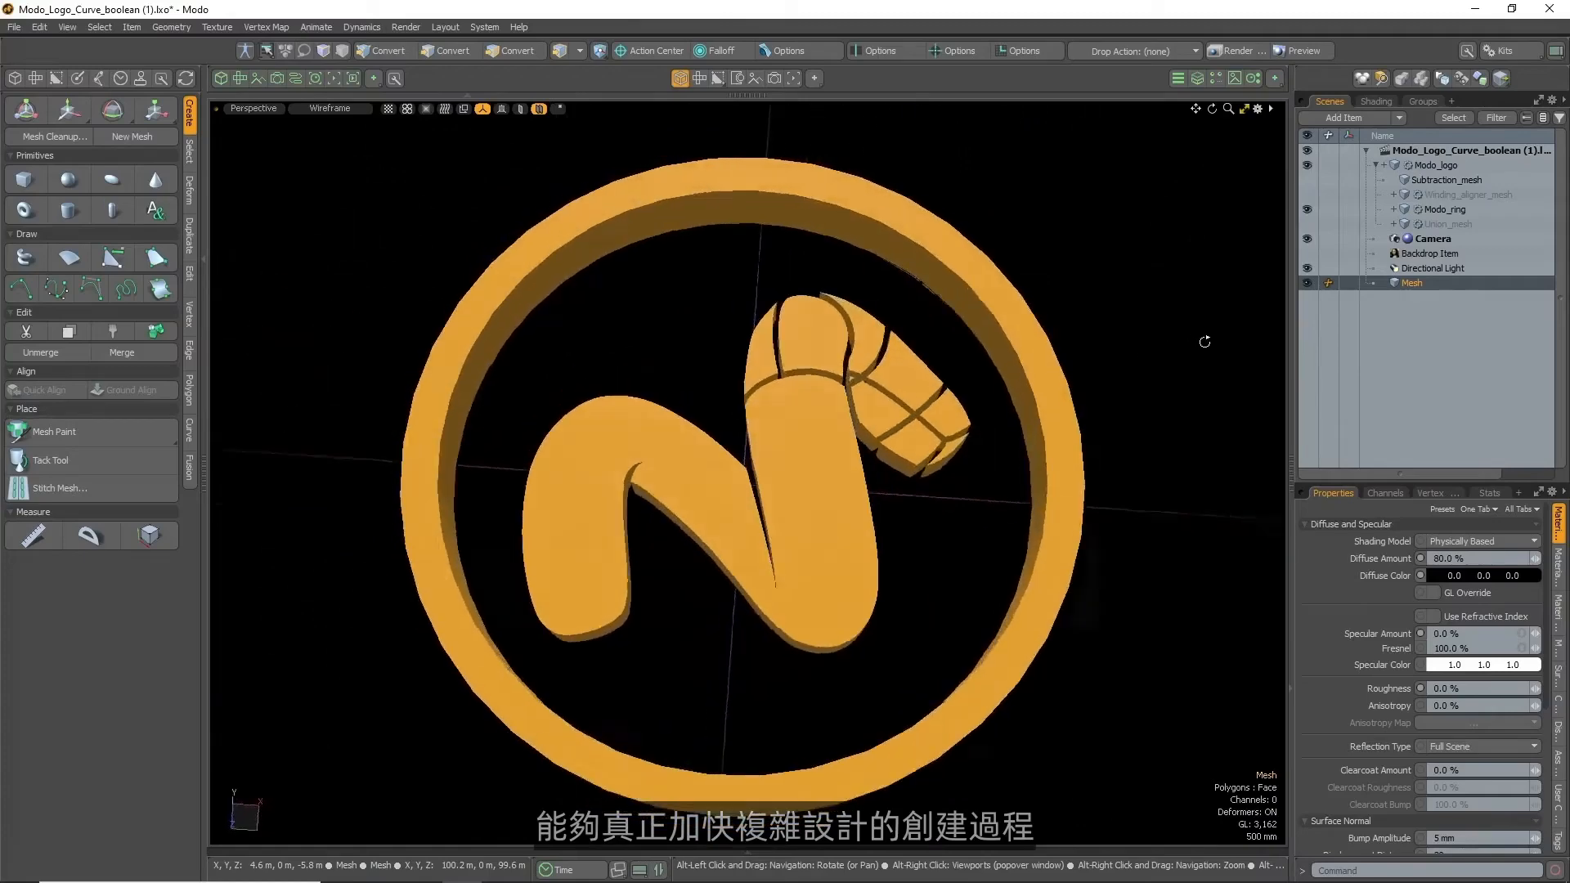
pyautogui.keyDown('alt'); pyautogui.moveTo(1015, 506); pyautogui.dragTo(1032, 444); pyautogui.keyUp('alt')
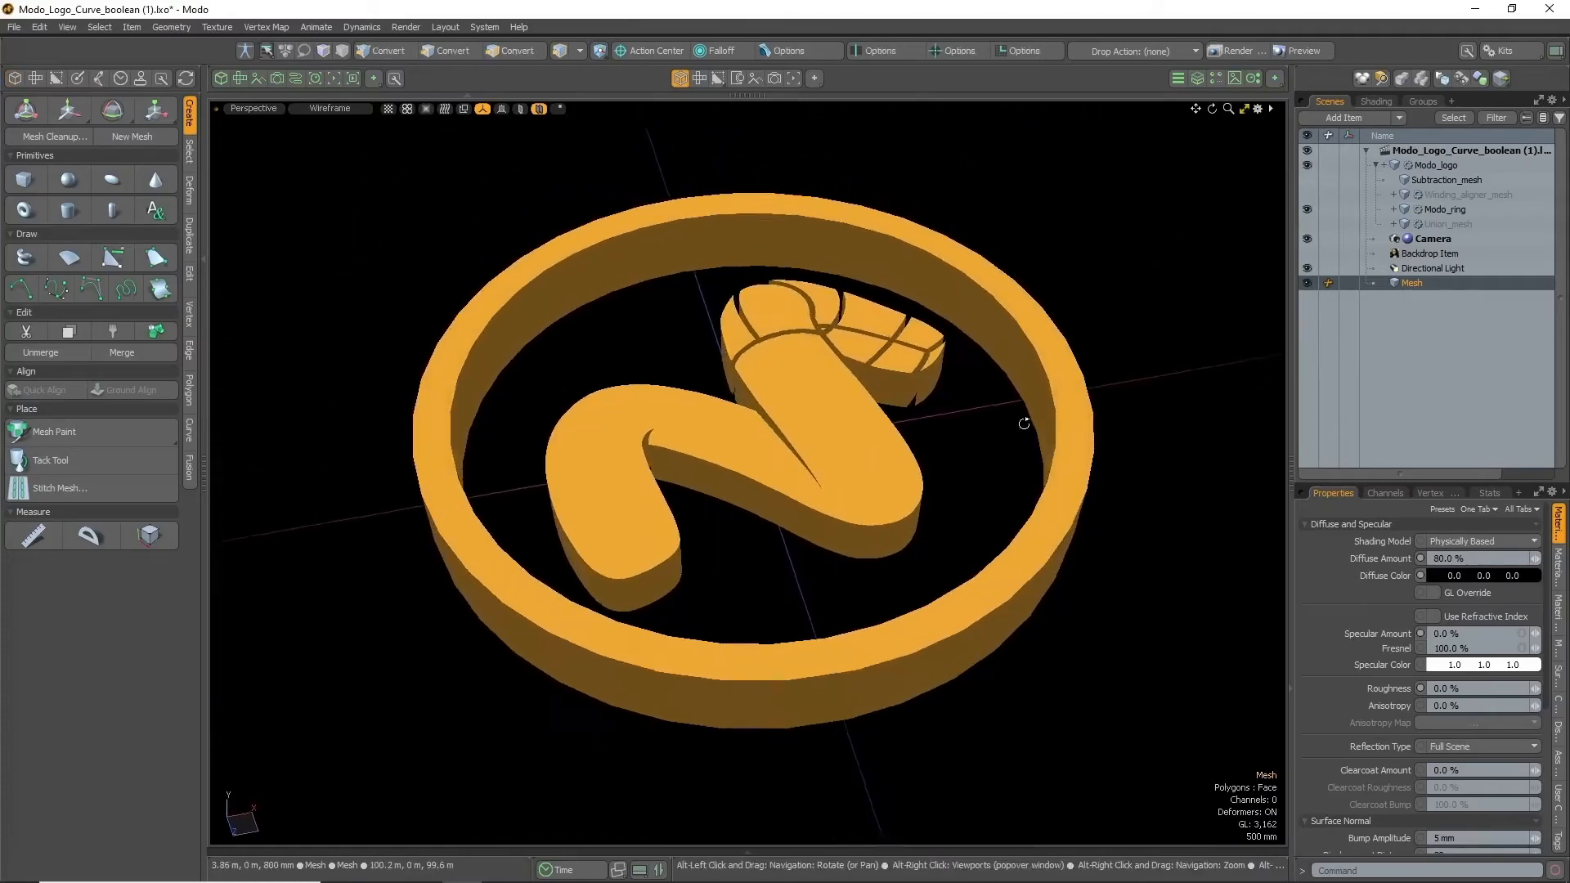